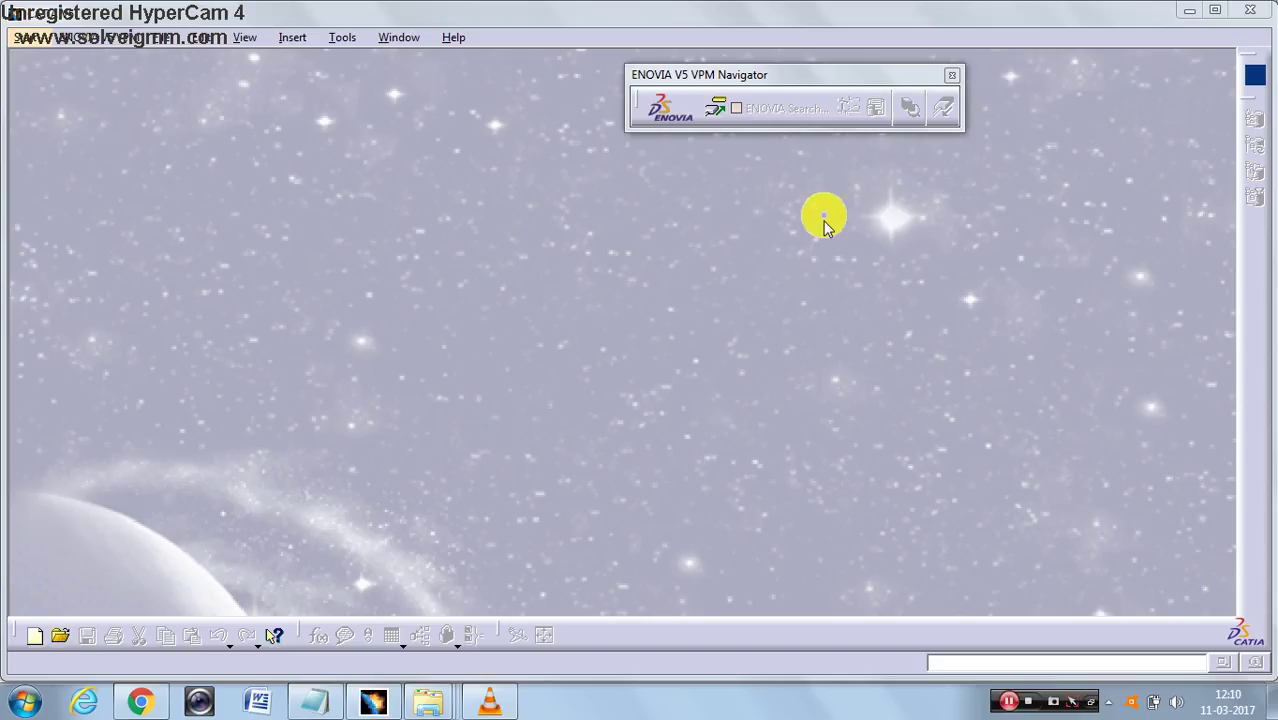
Step: Create a new part in the Part Design workbench and dismiss the trial notice
left_click(21, 39)
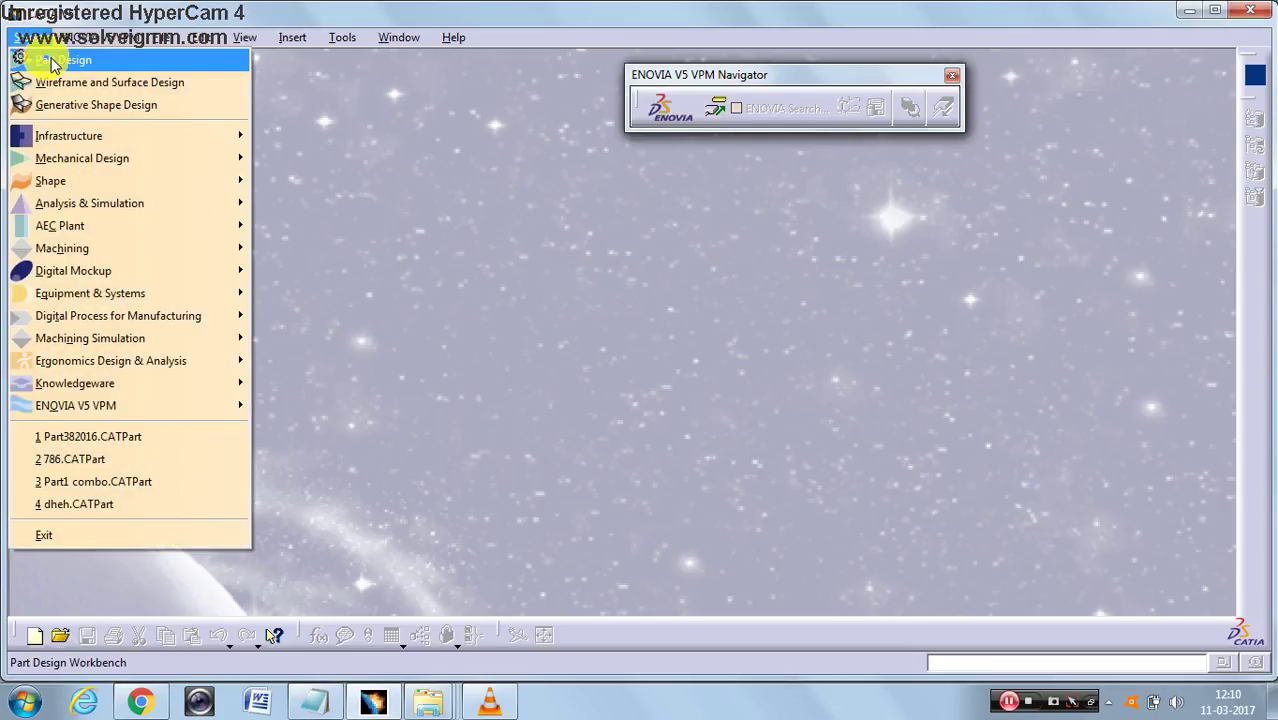
left_click(55, 62)
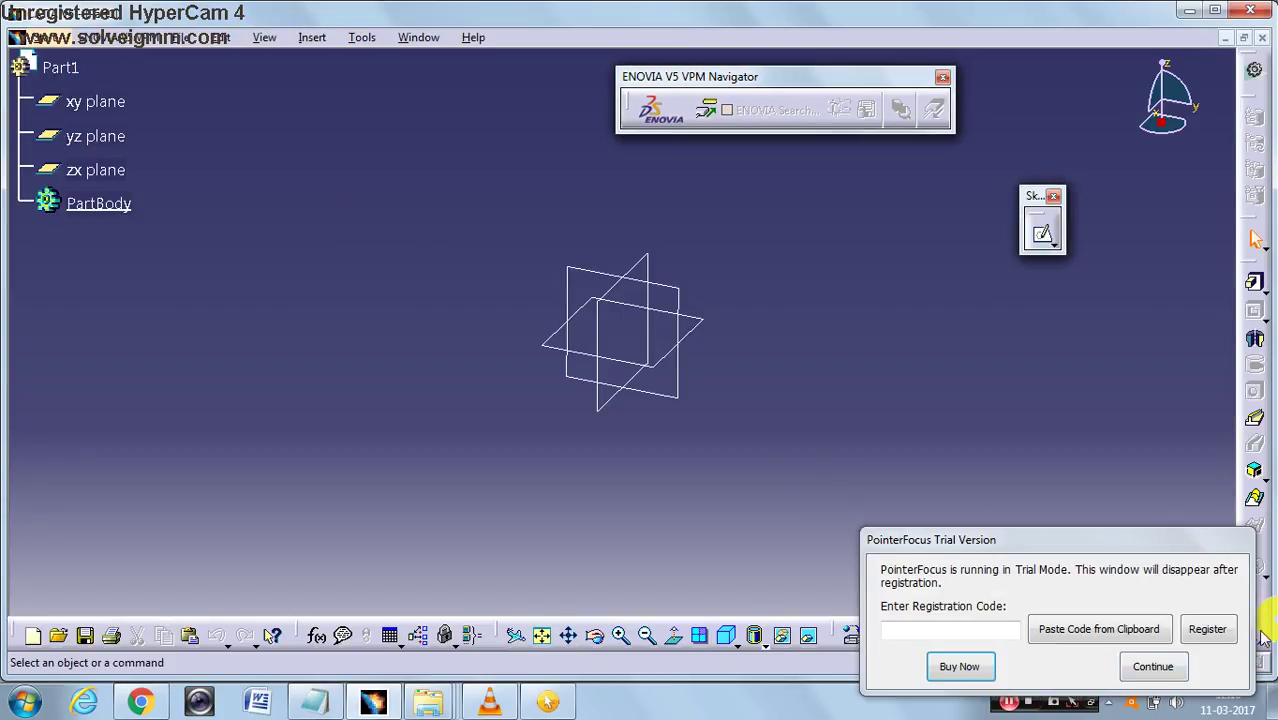
left_click(1152, 667)
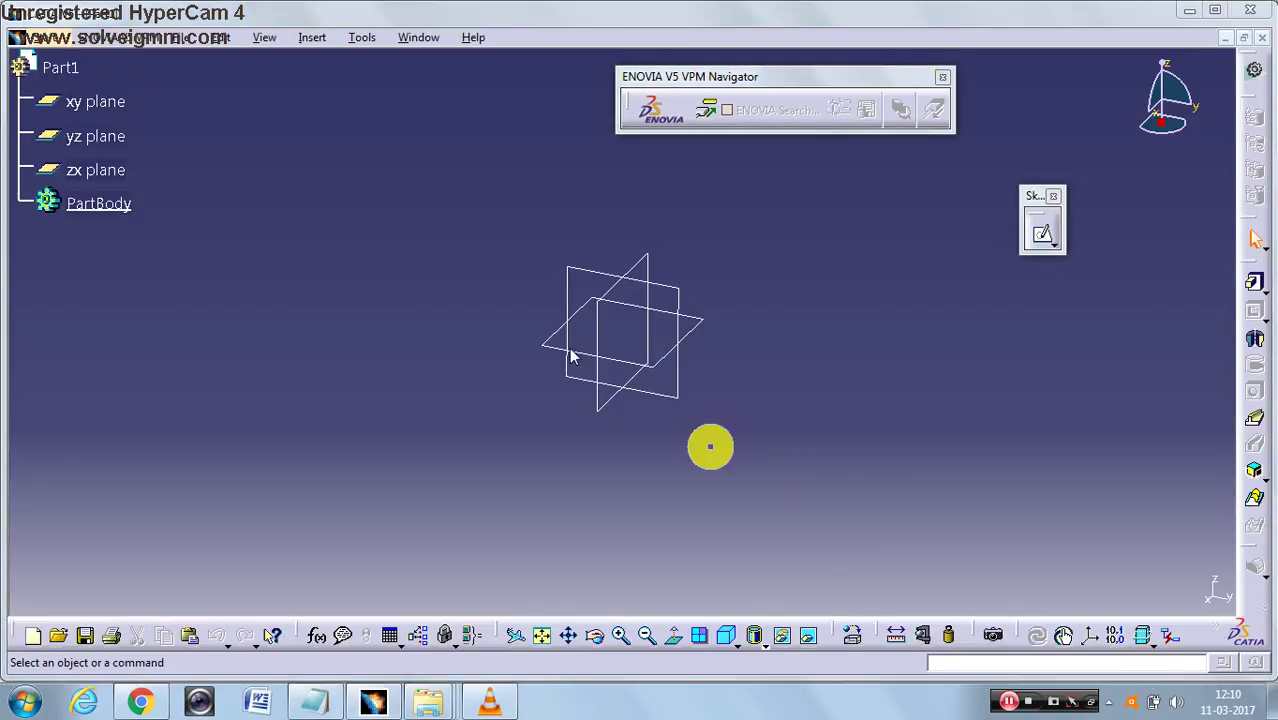
Step: Open a new sketch on the yz plane
left_click(361, 37)
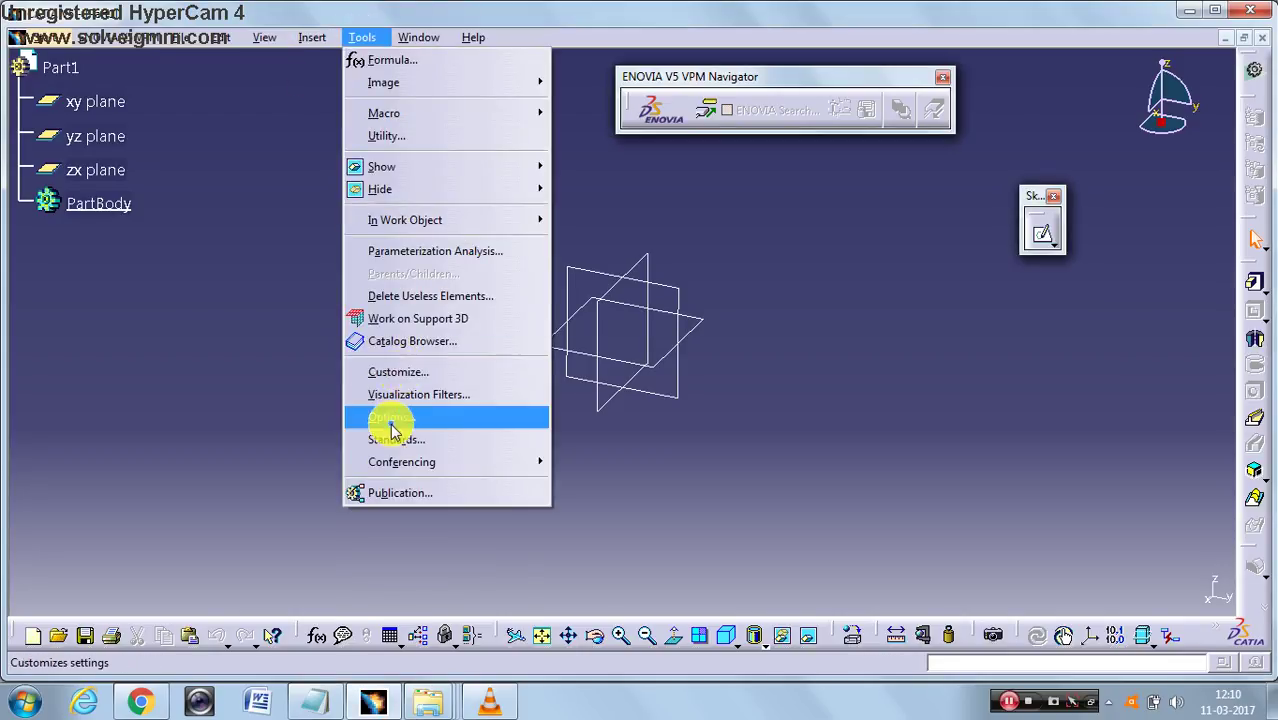
left_click(266, 355)
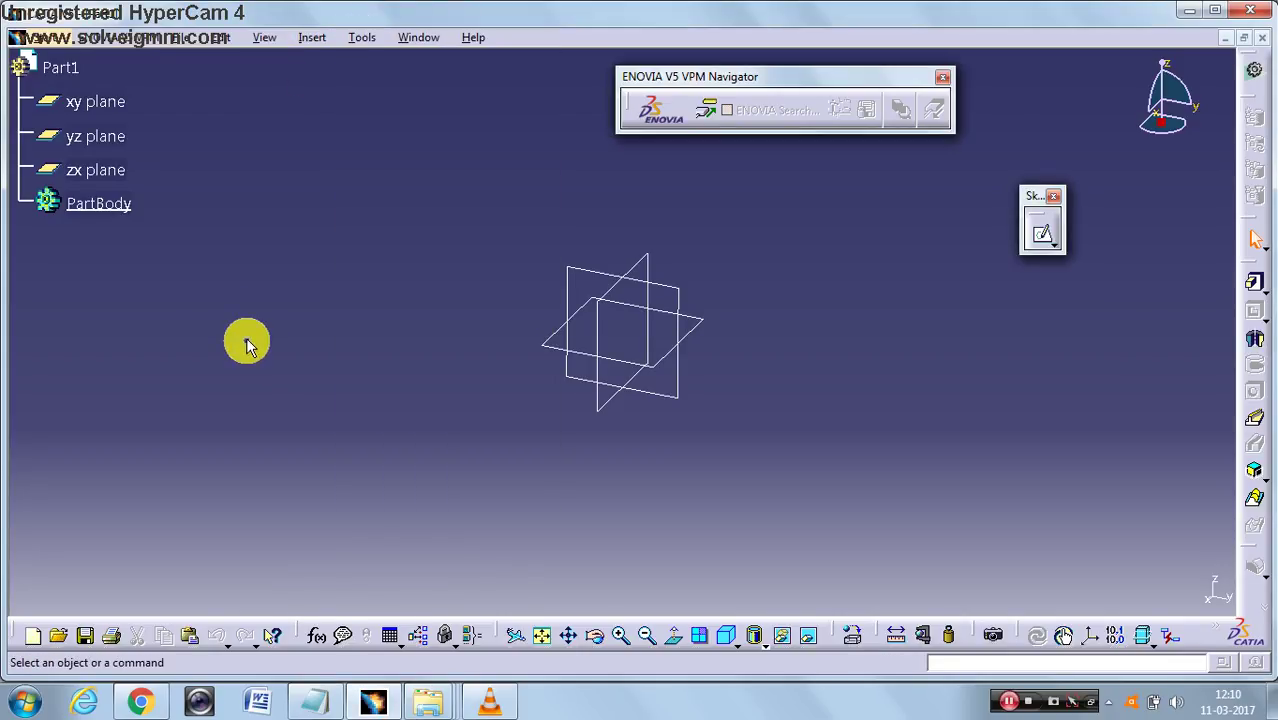
left_click(1040, 238)
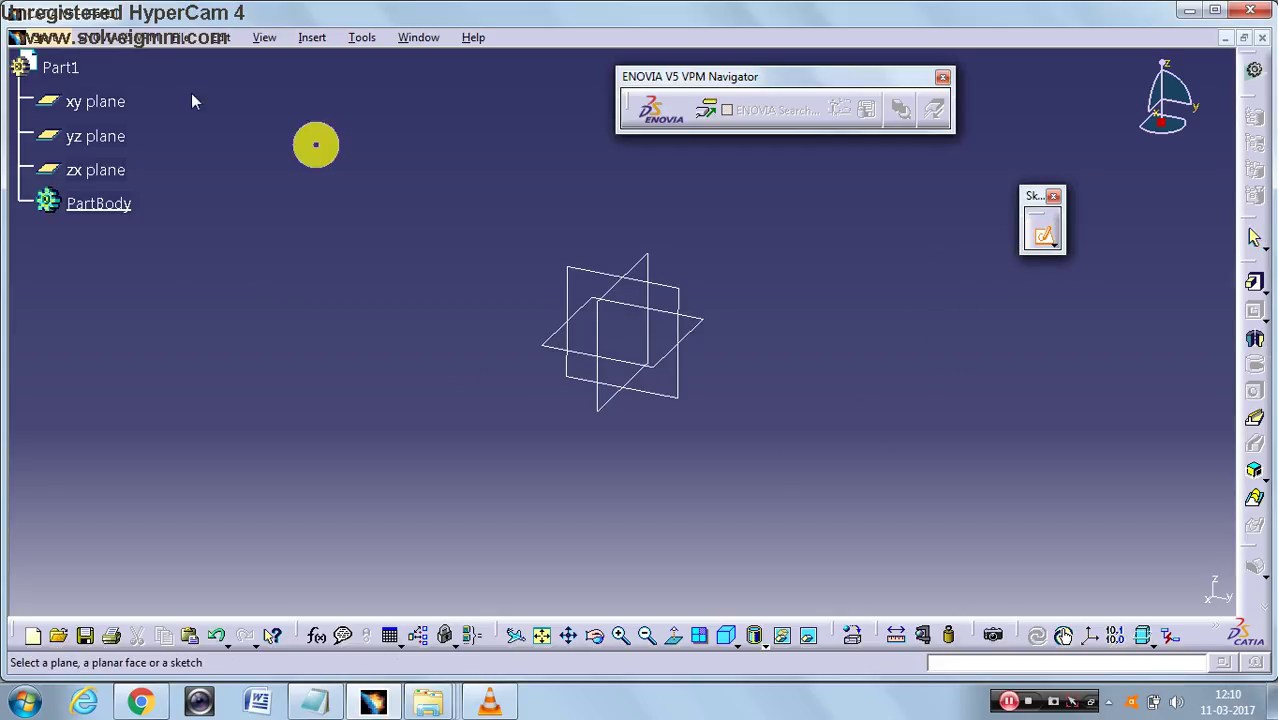
left_click(666, 288)
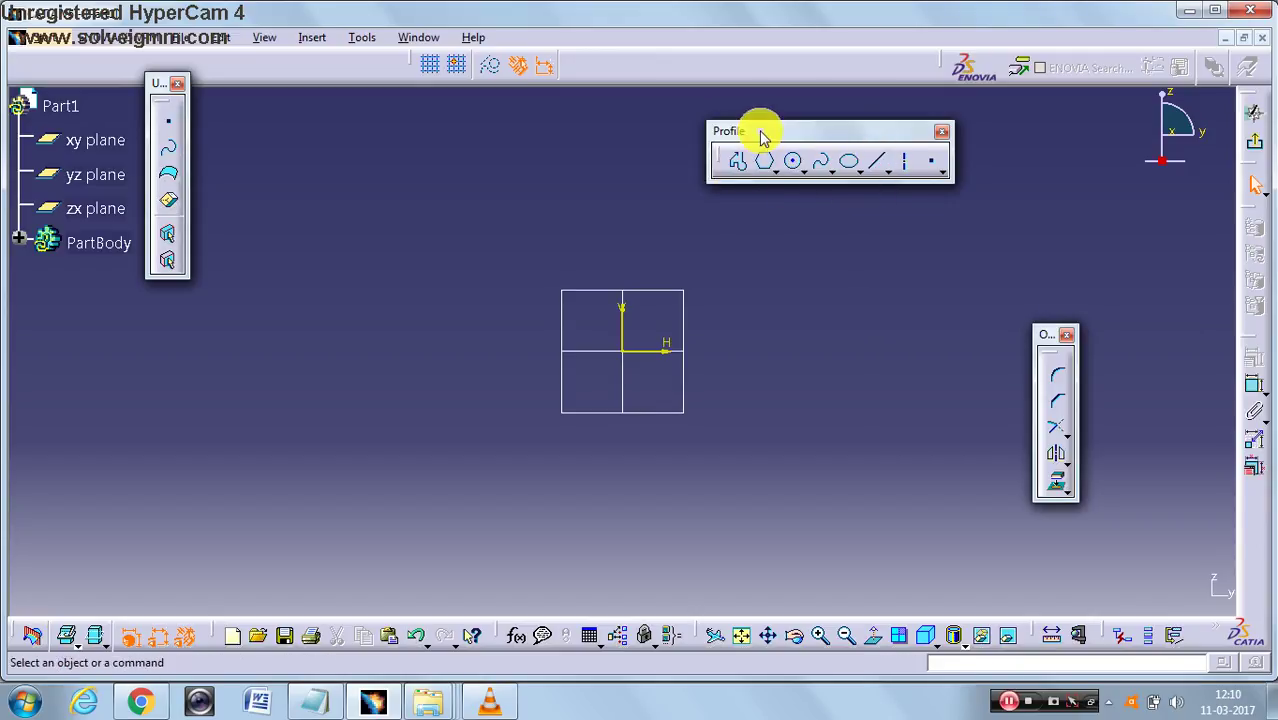
Step: Dock the Profile toolbar at the top and draw a vertical line about 92.8 mm up from the origin
left_click_drag(762, 133, 735, 70)
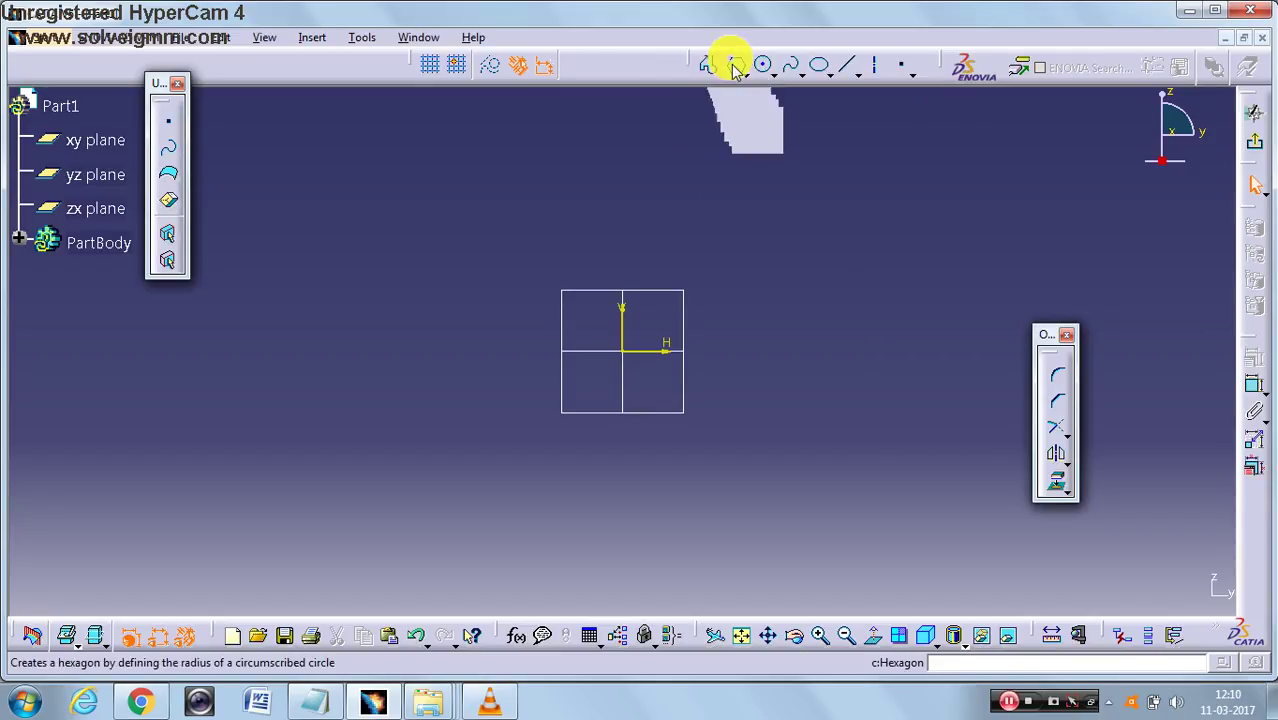
left_click(846, 68)
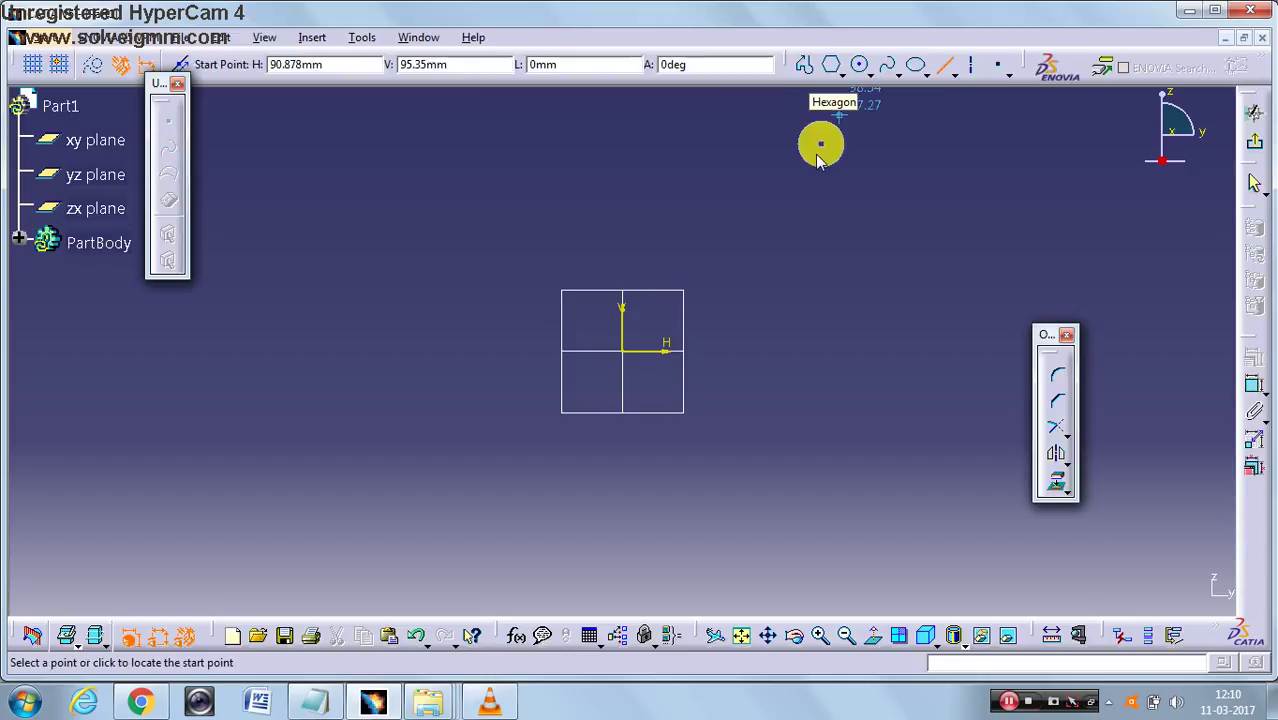
left_click(623, 354)
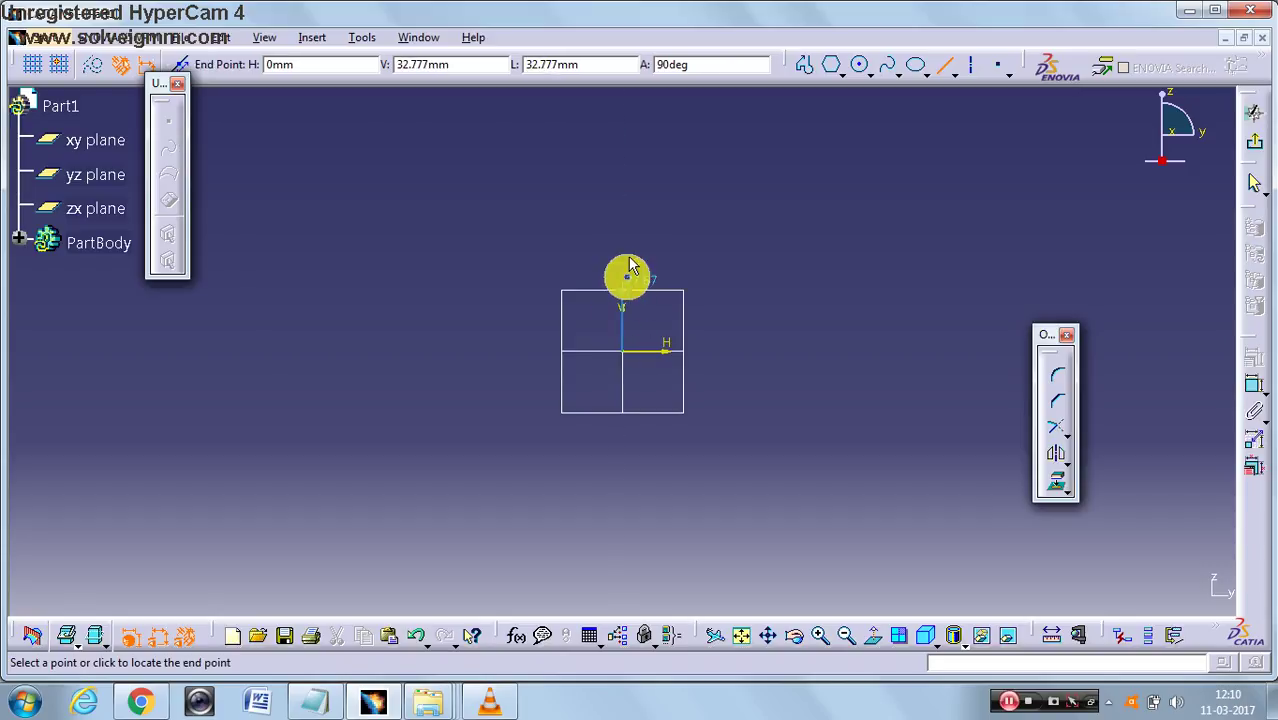
left_click(623, 150)
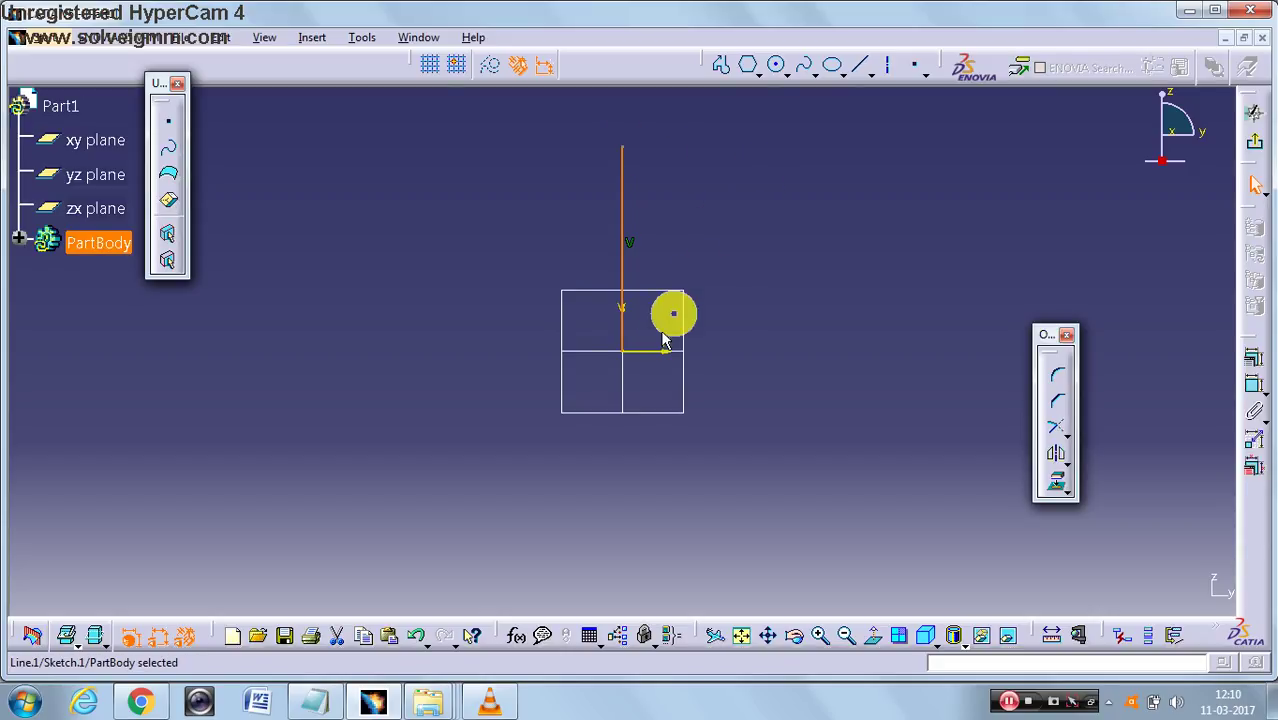
left_click(715, 178)
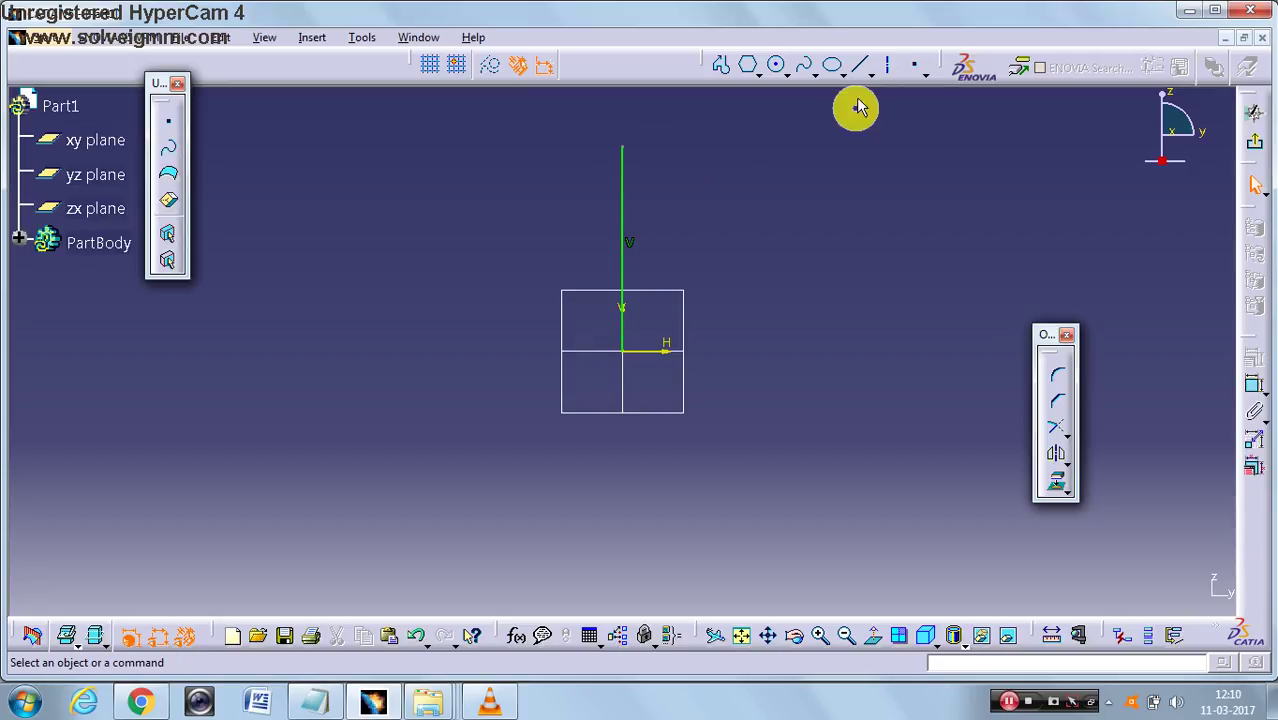
left_click(859, 66)
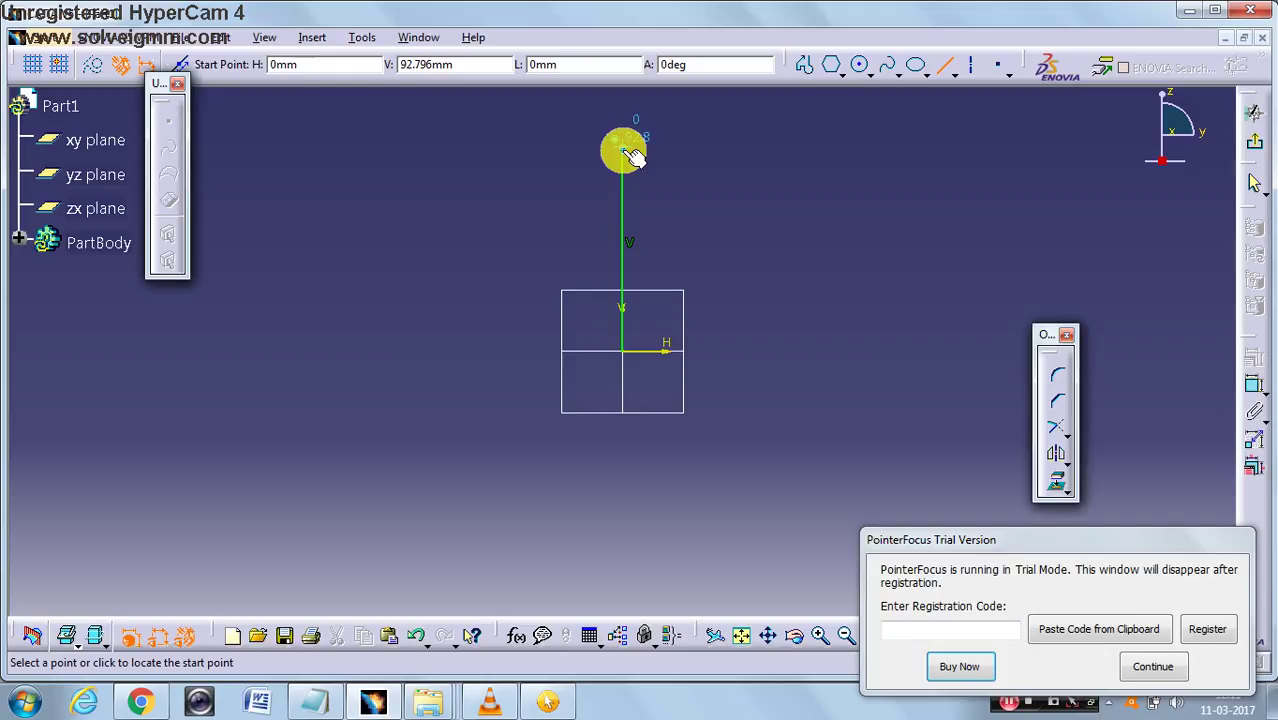
Step: Add the top, right and bottom lines back to the origin, then box-select the rectangle
left_click(624, 149)
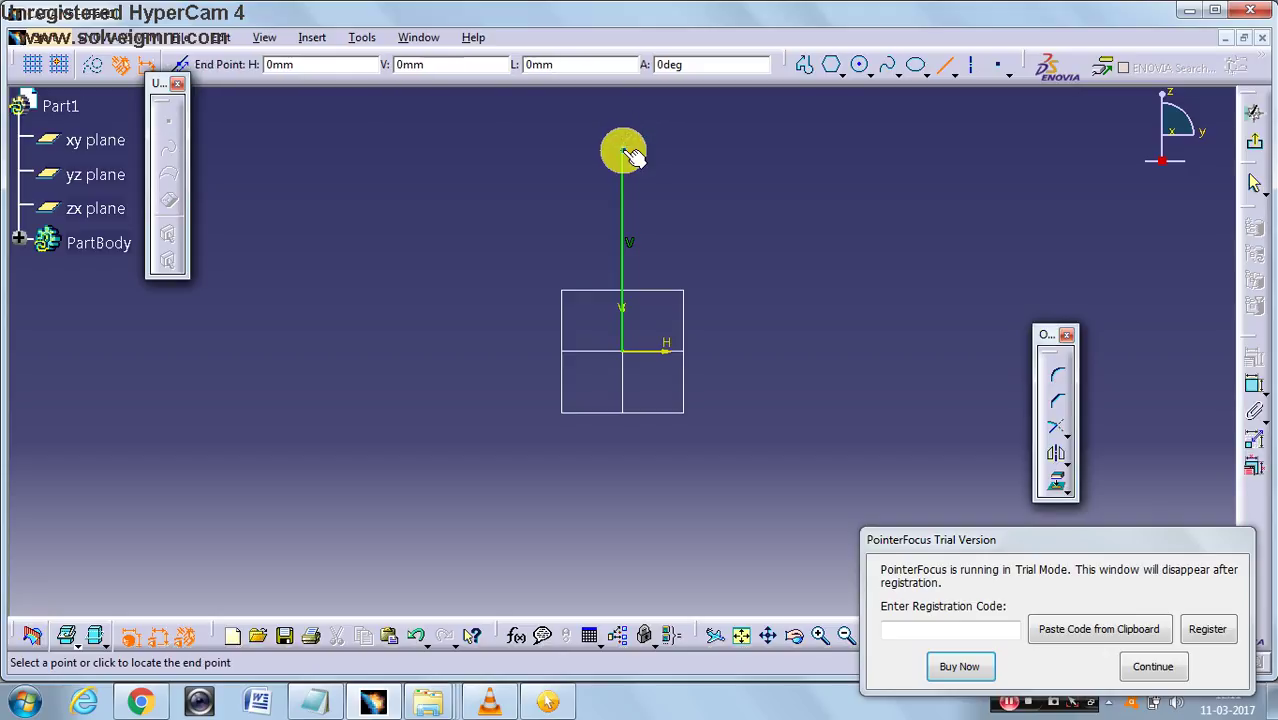
left_click(903, 150)
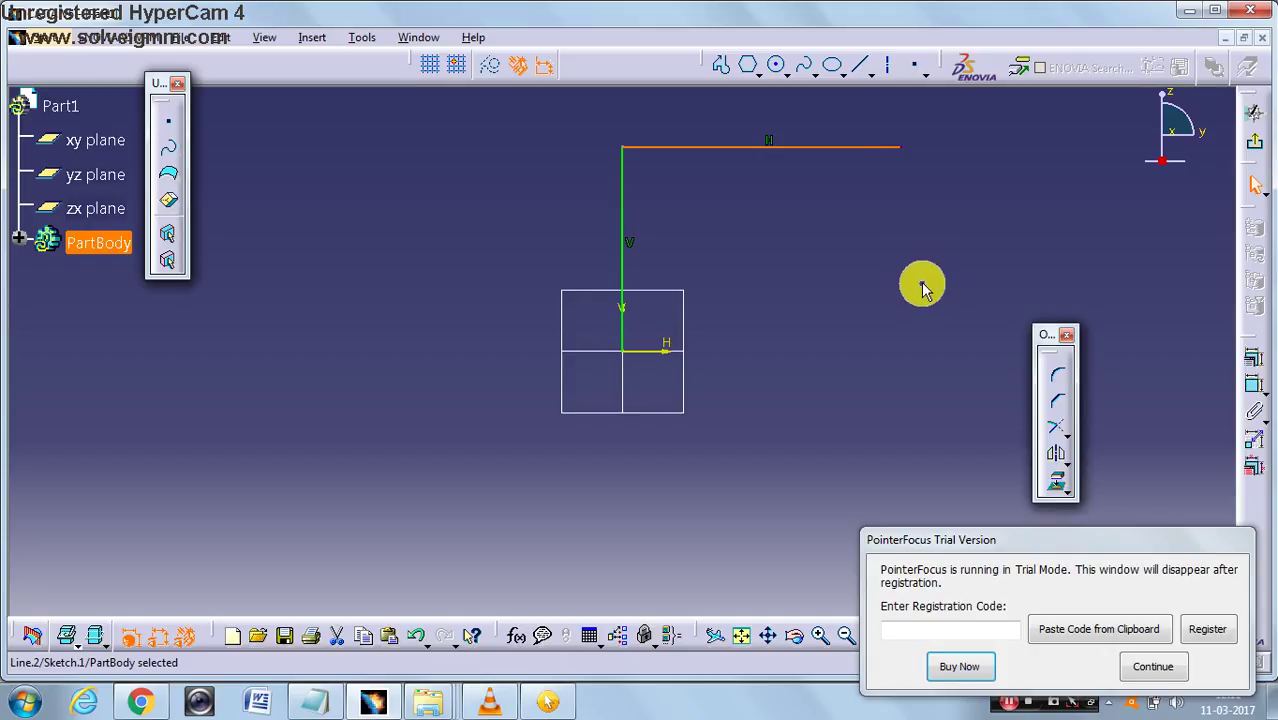
left_click(858, 64)
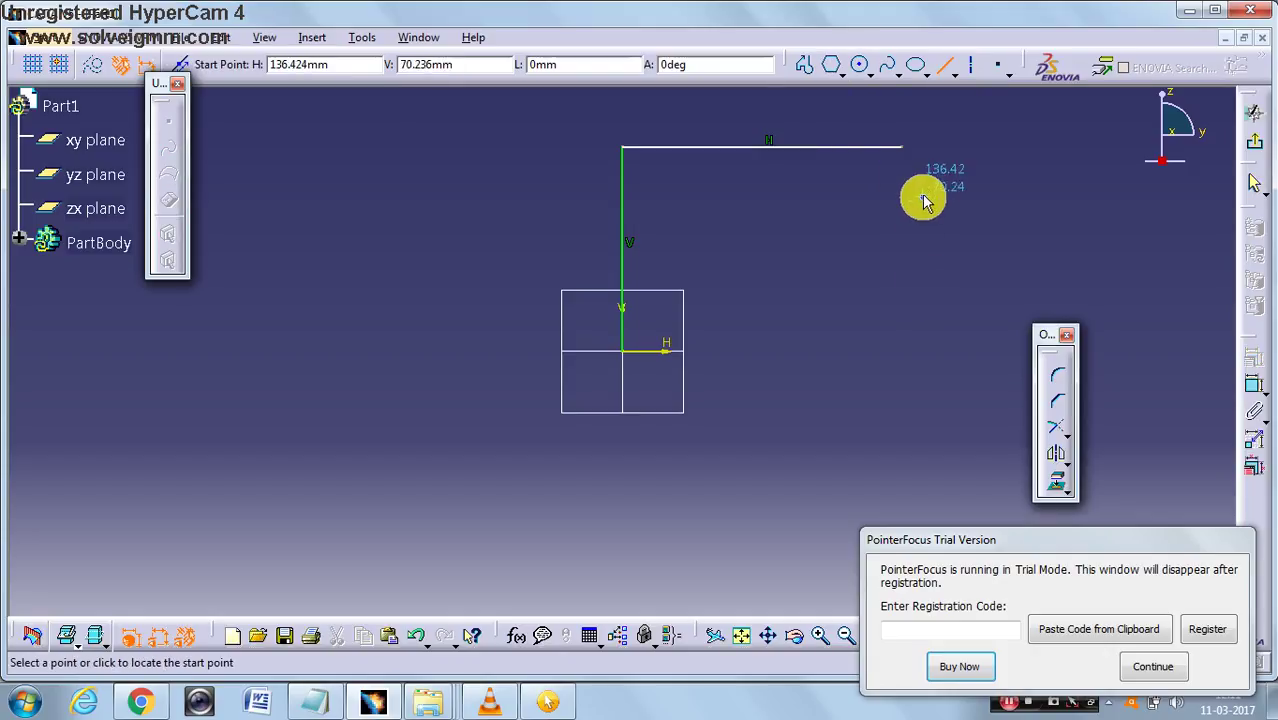
left_click(904, 149)
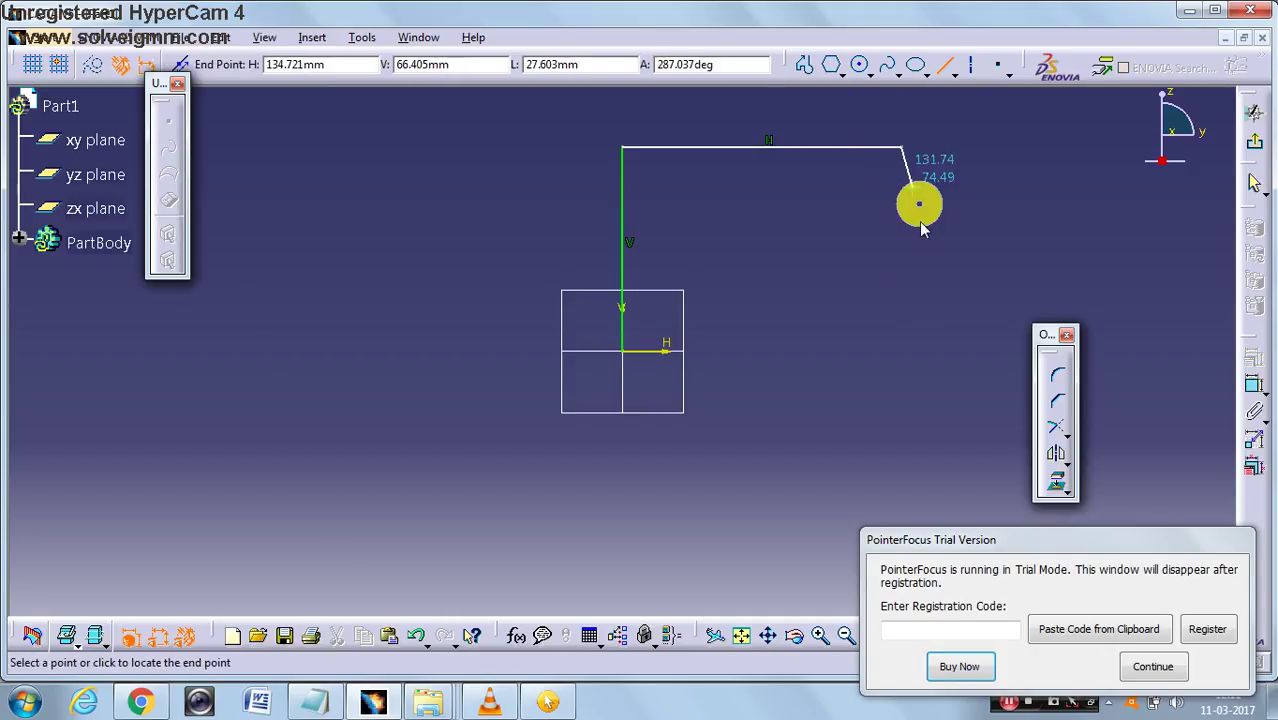
left_click(905, 352)
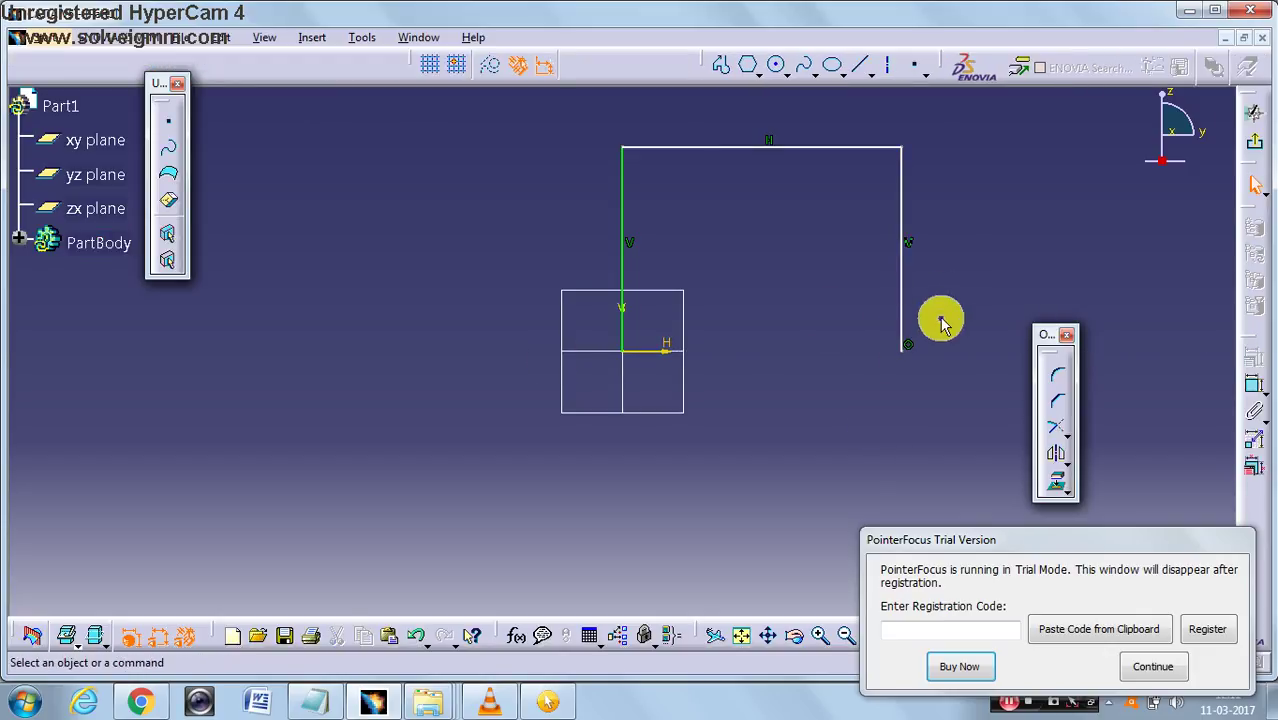
left_click(862, 68)
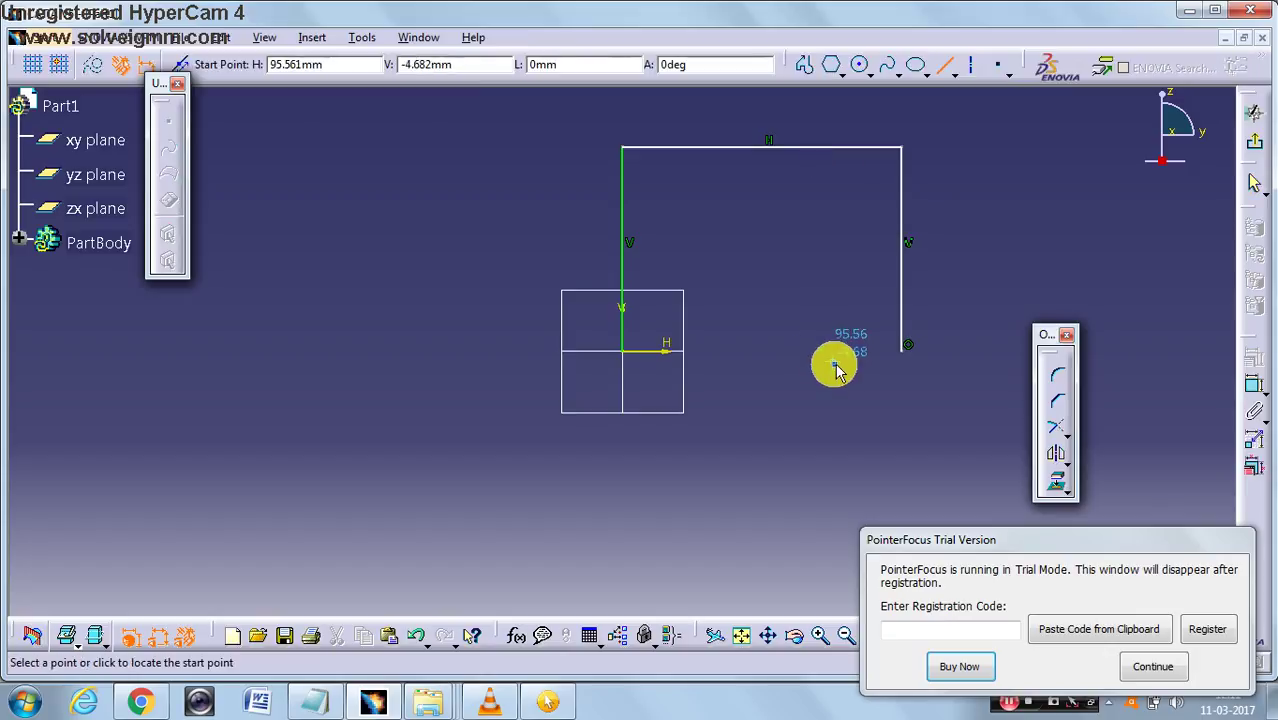
left_click(906, 351)
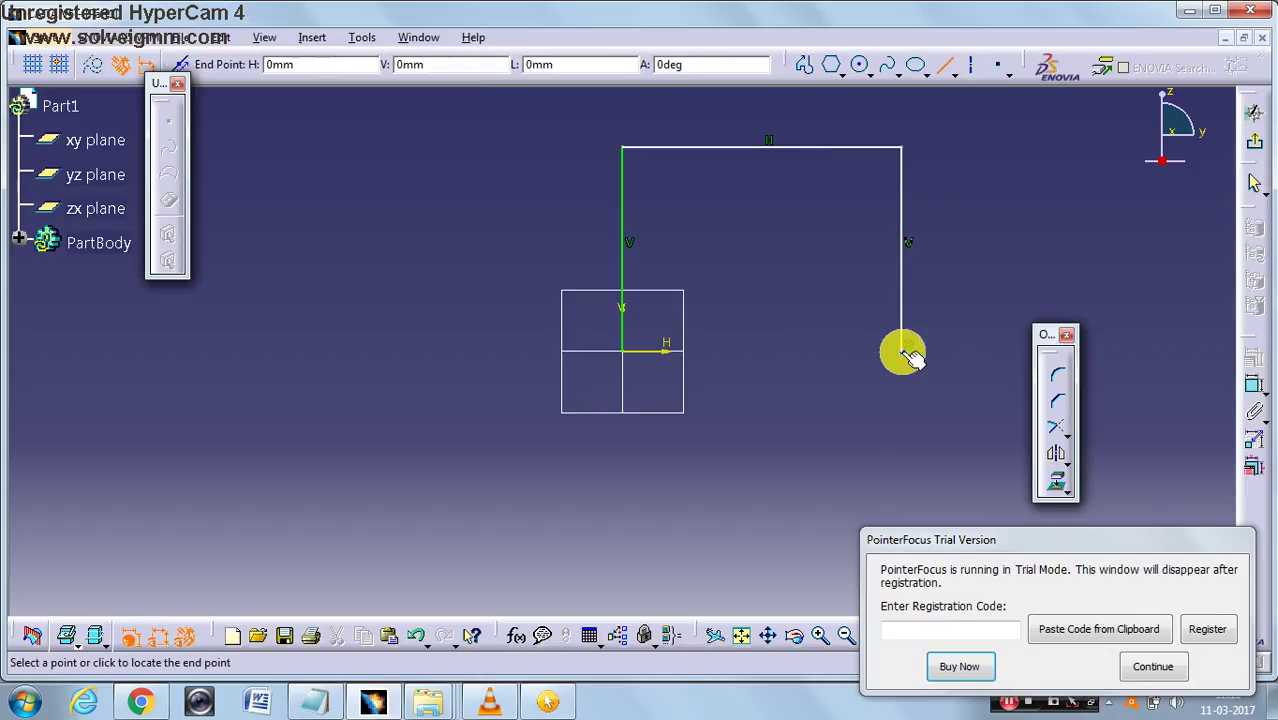
left_click(623, 354)
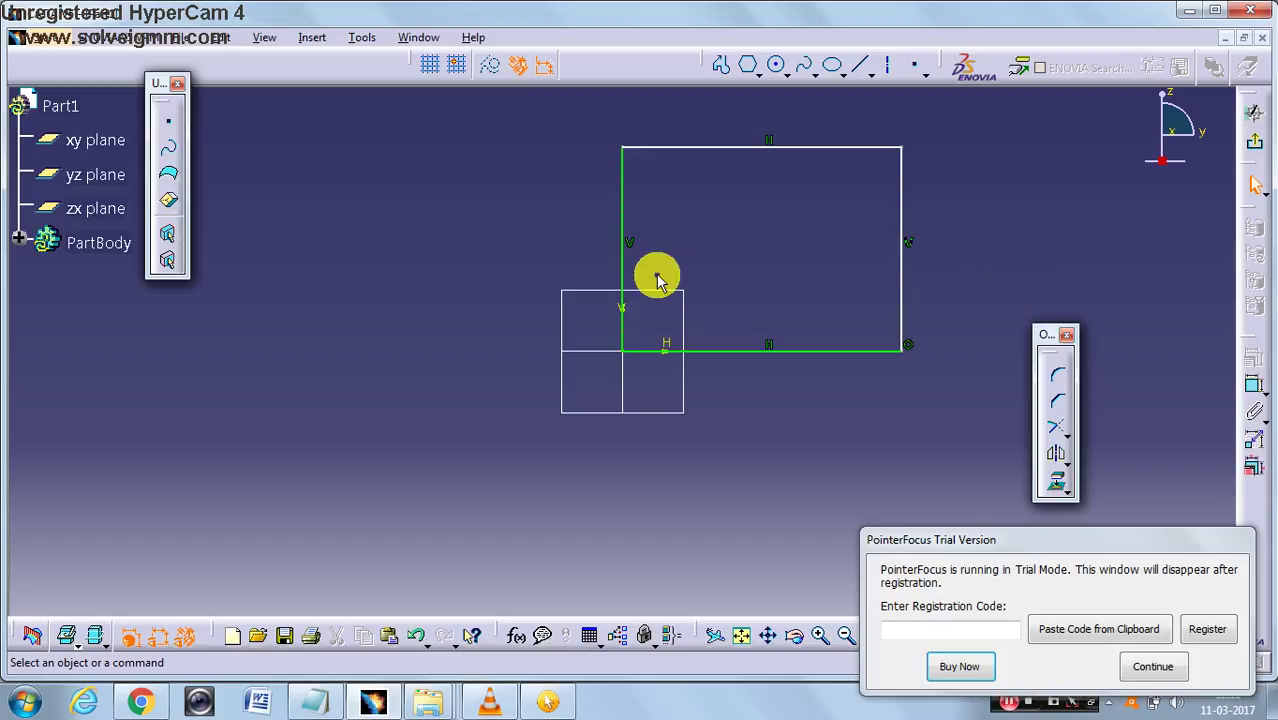
mouse_move(553, 137)
left_mouse_down()
mouse_move(779, 357)
mouse_move(968, 432)
left_mouse_up()
Step: Delete the rectangle and redraw it as one closed Profile starting at the origin
key("Delete")
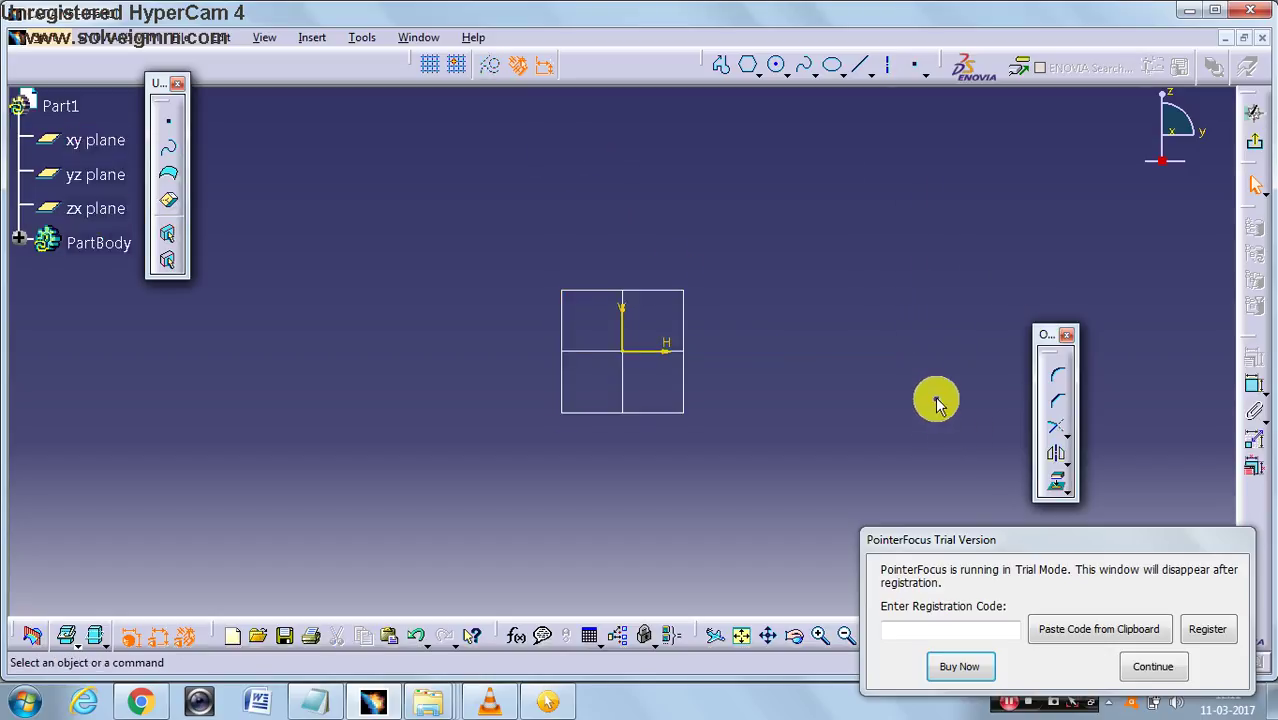
left_click(722, 68)
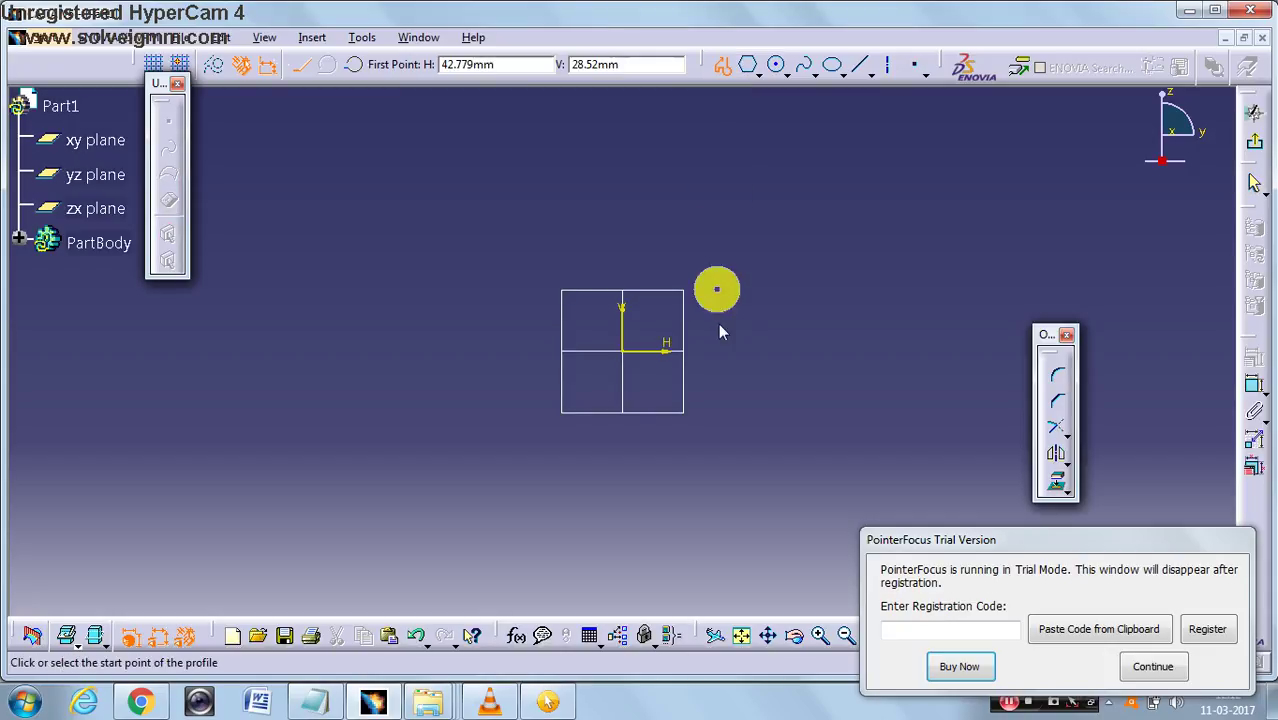
left_click(628, 351)
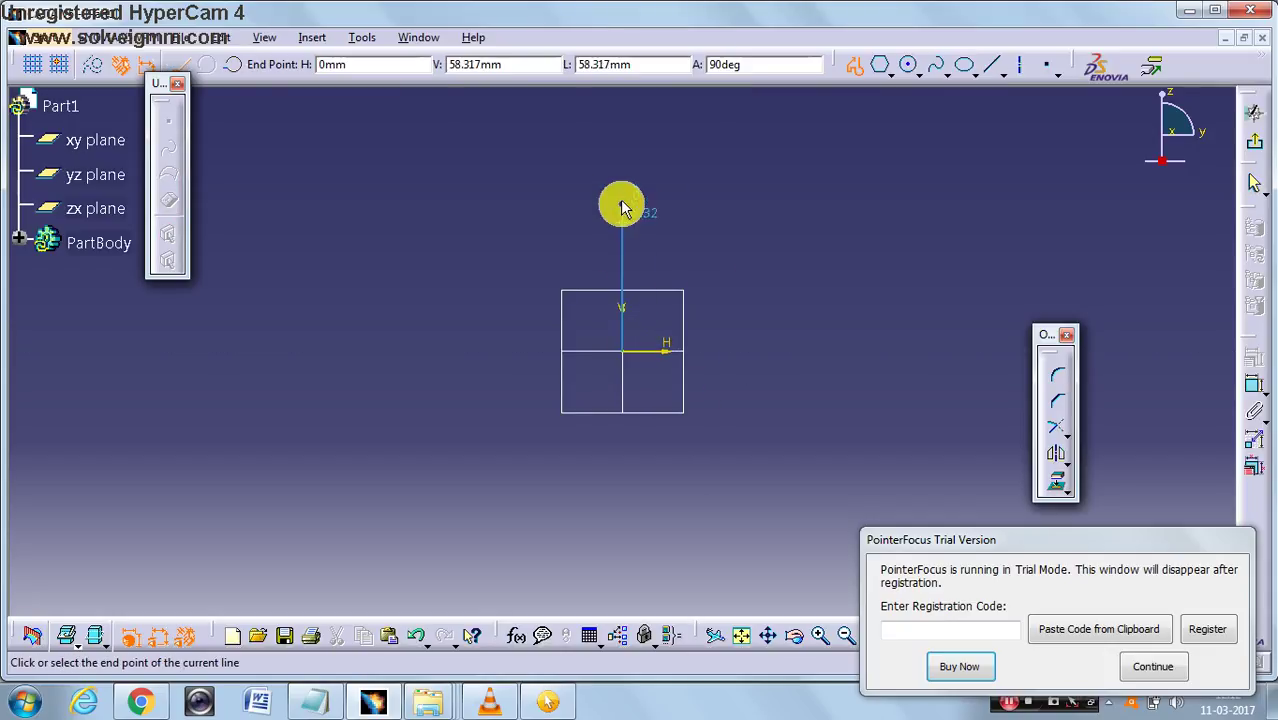
left_click(627, 178)
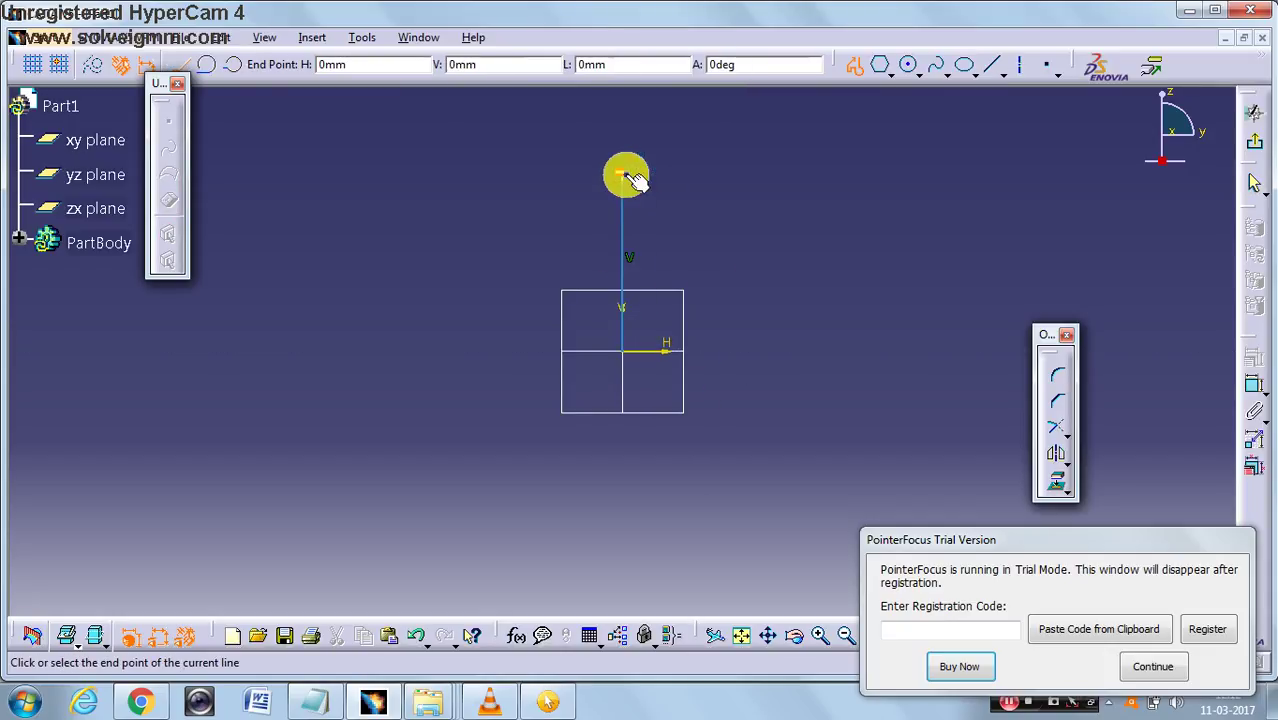
left_click(859, 178)
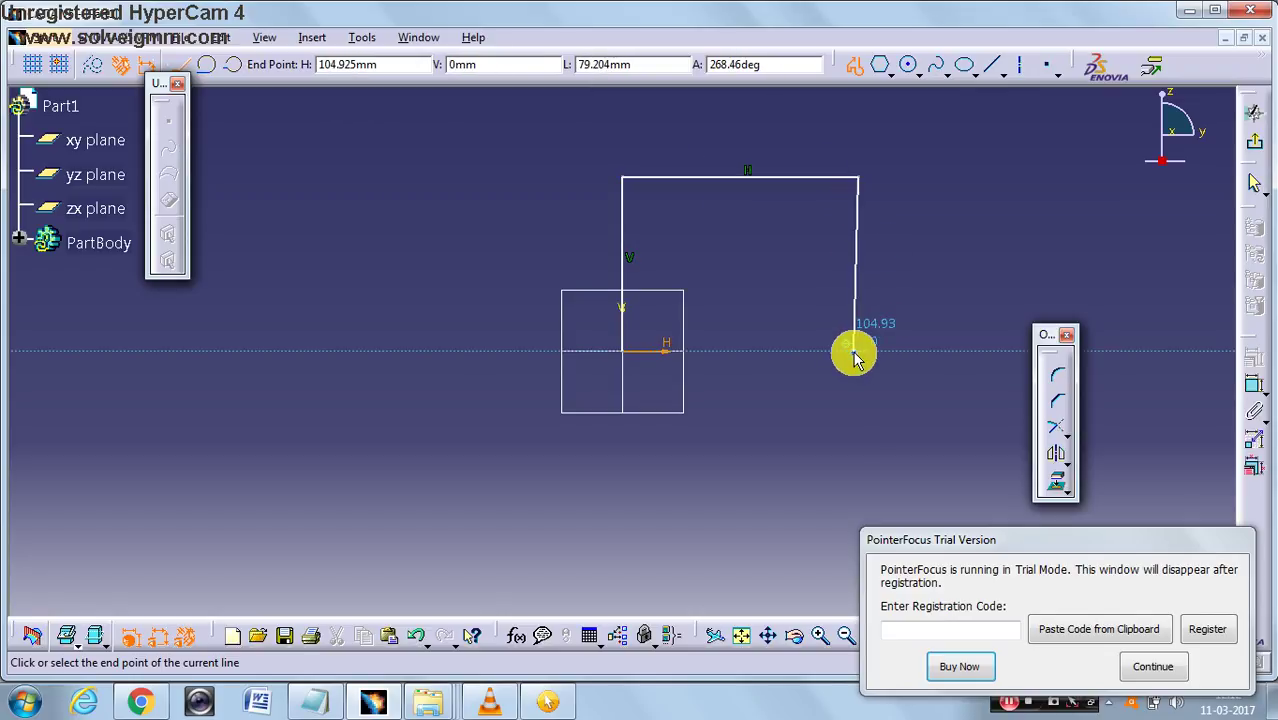
left_click(858, 350)
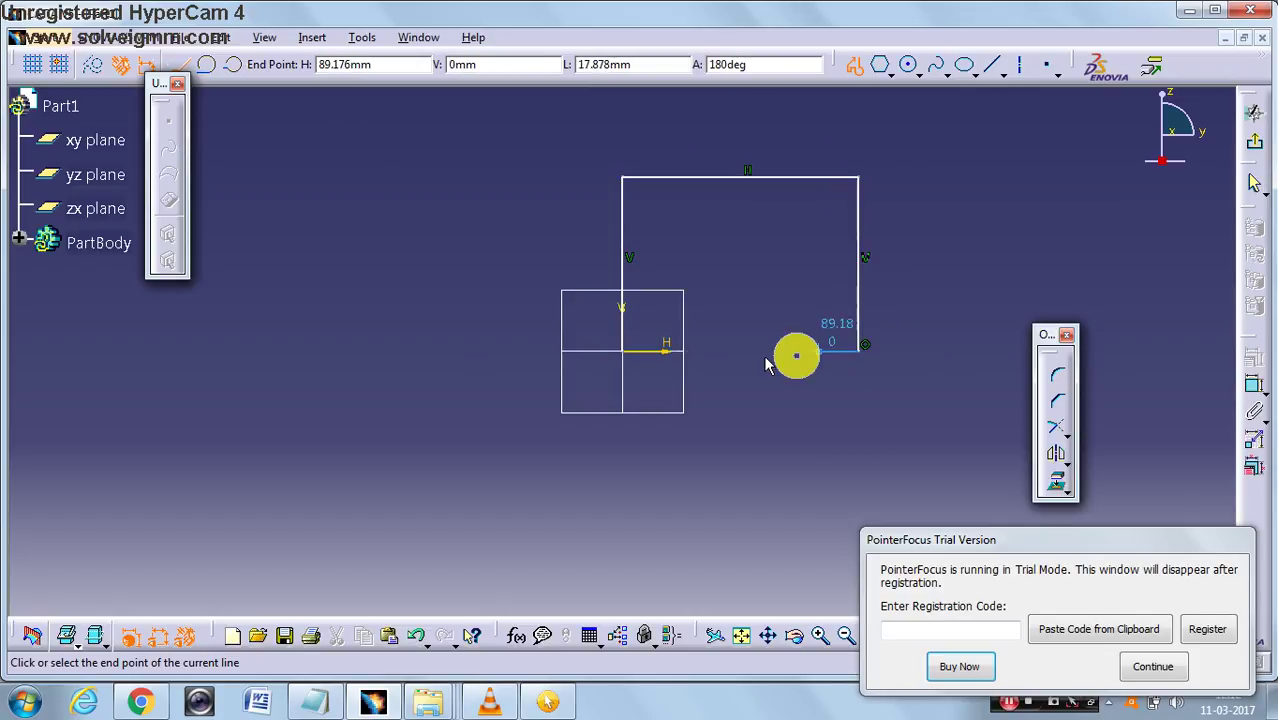
left_click(624, 350)
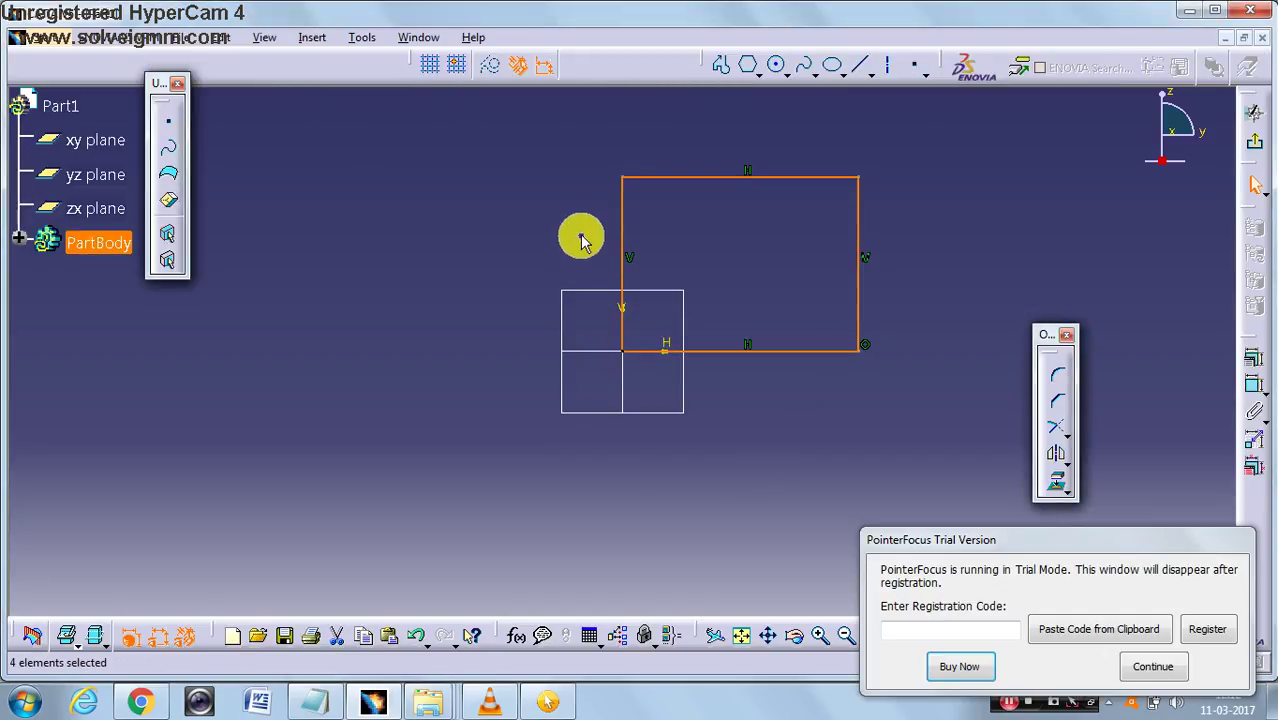
Step: Dismiss the trial notice and box-select every element of the sketch
left_click(1064, 418)
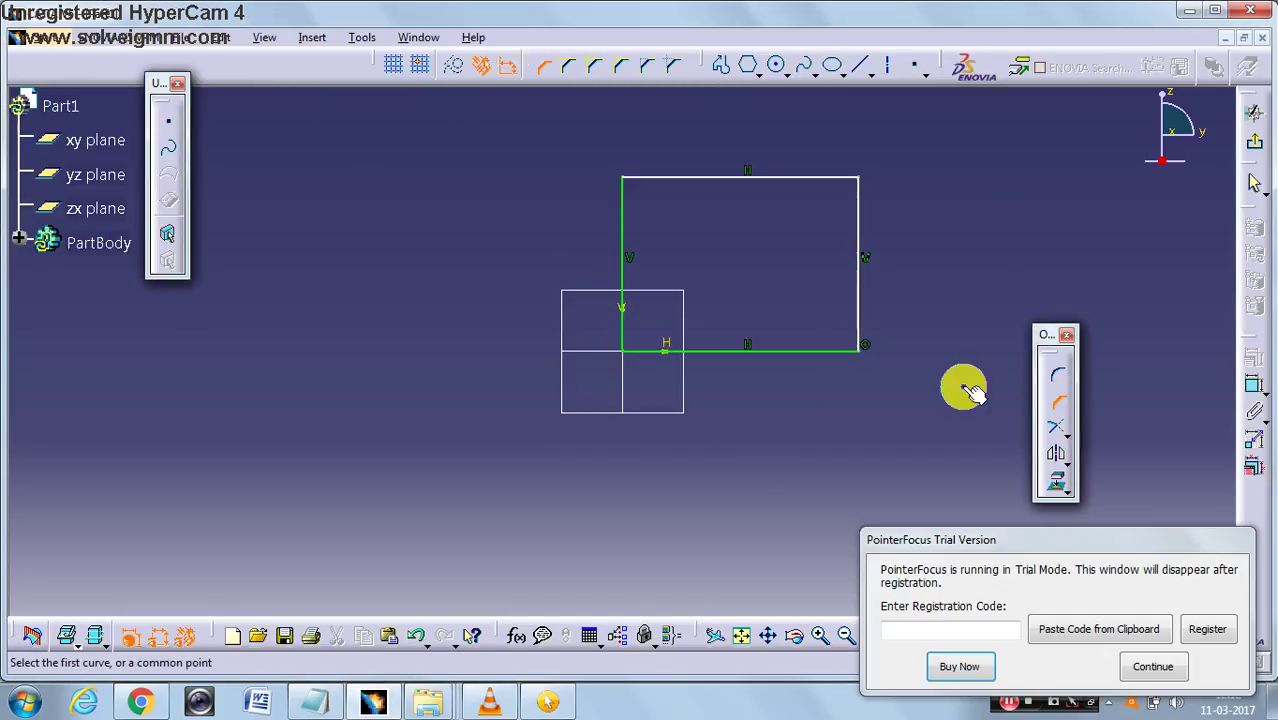
left_click(1058, 402)
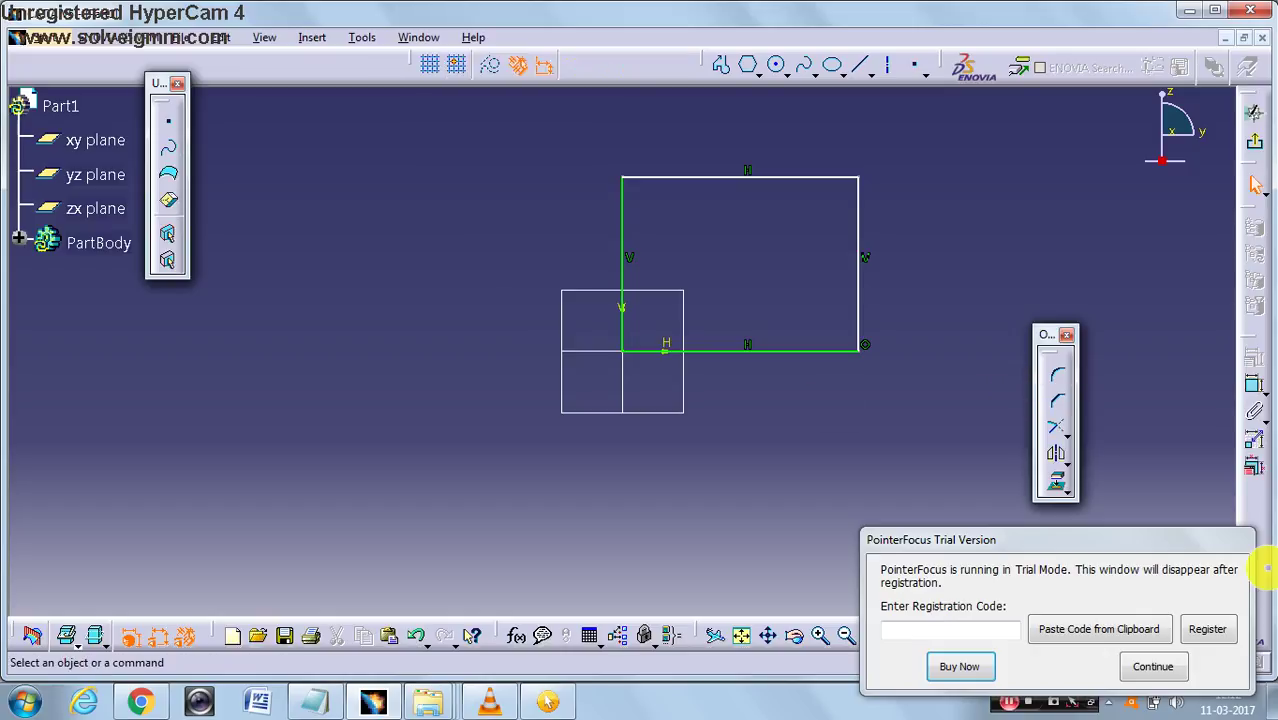
left_click(1150, 670)
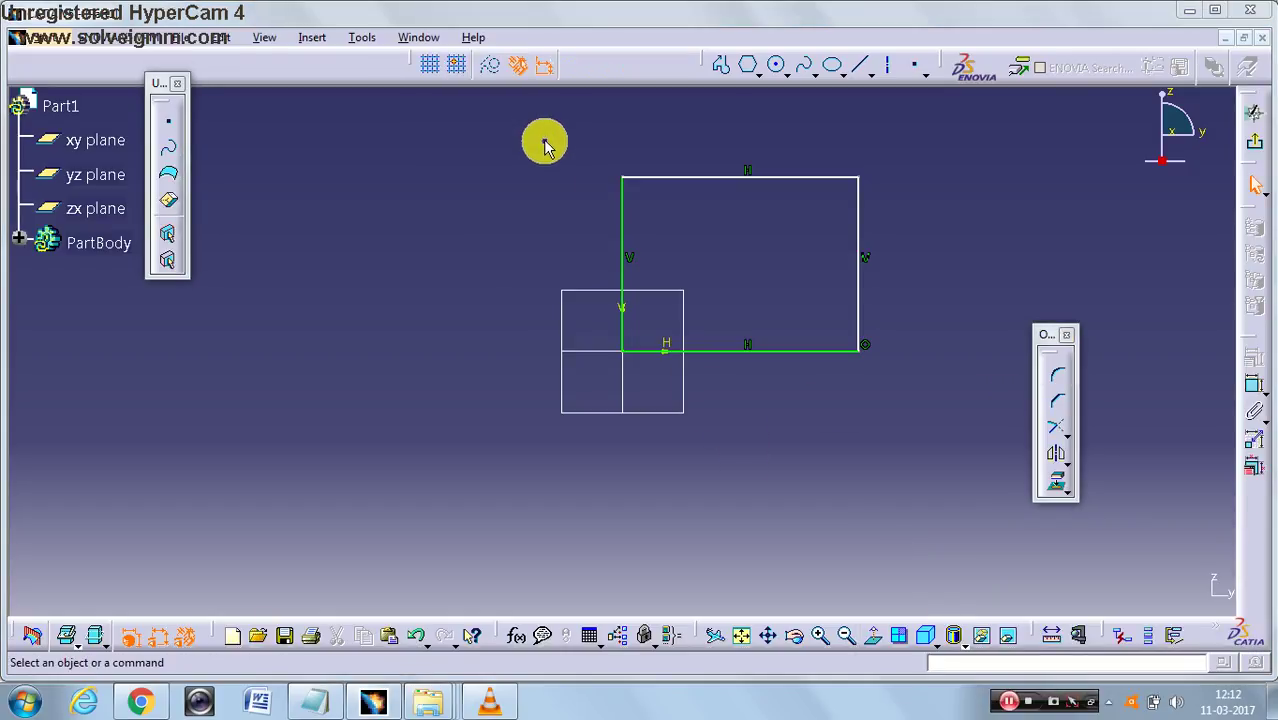
mouse_move(545, 145)
left_mouse_down()
mouse_move(767, 357)
mouse_move(872, 432)
left_mouse_up()
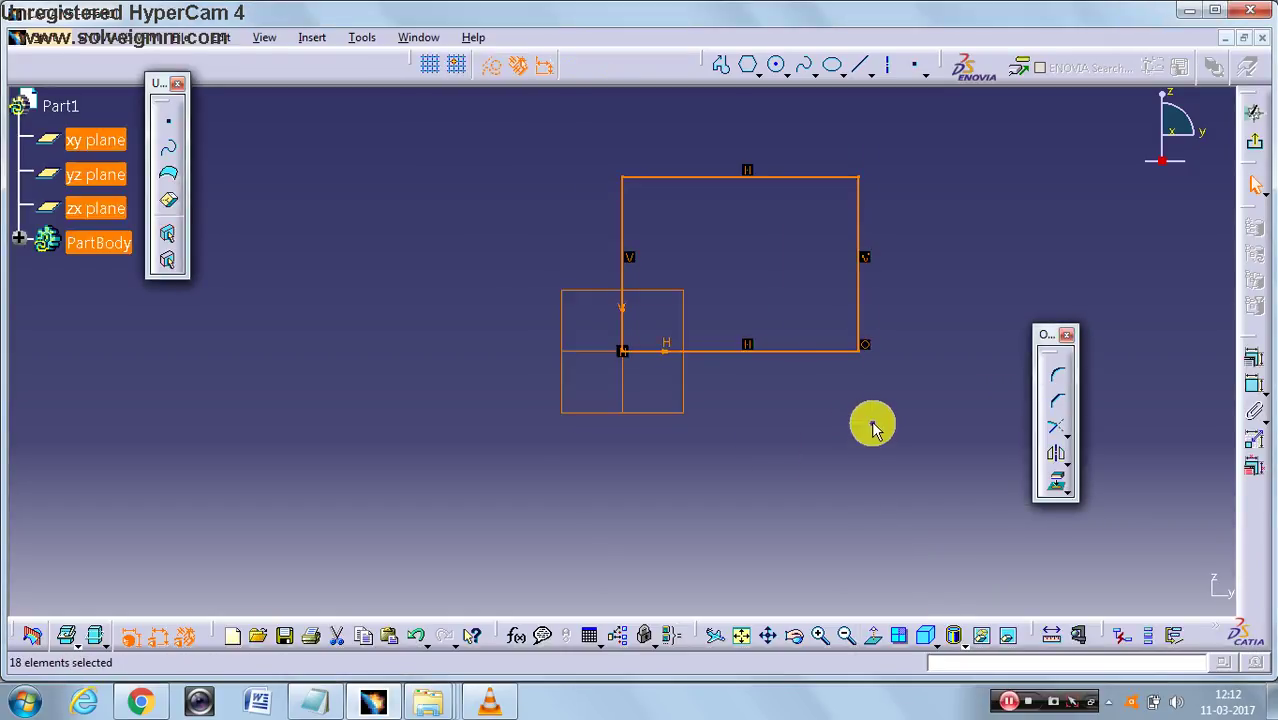
Step: Delete the rectangle and draw a slot Profile: top line, tangent arc, bottom line, closing tangent arc
key("Delete")
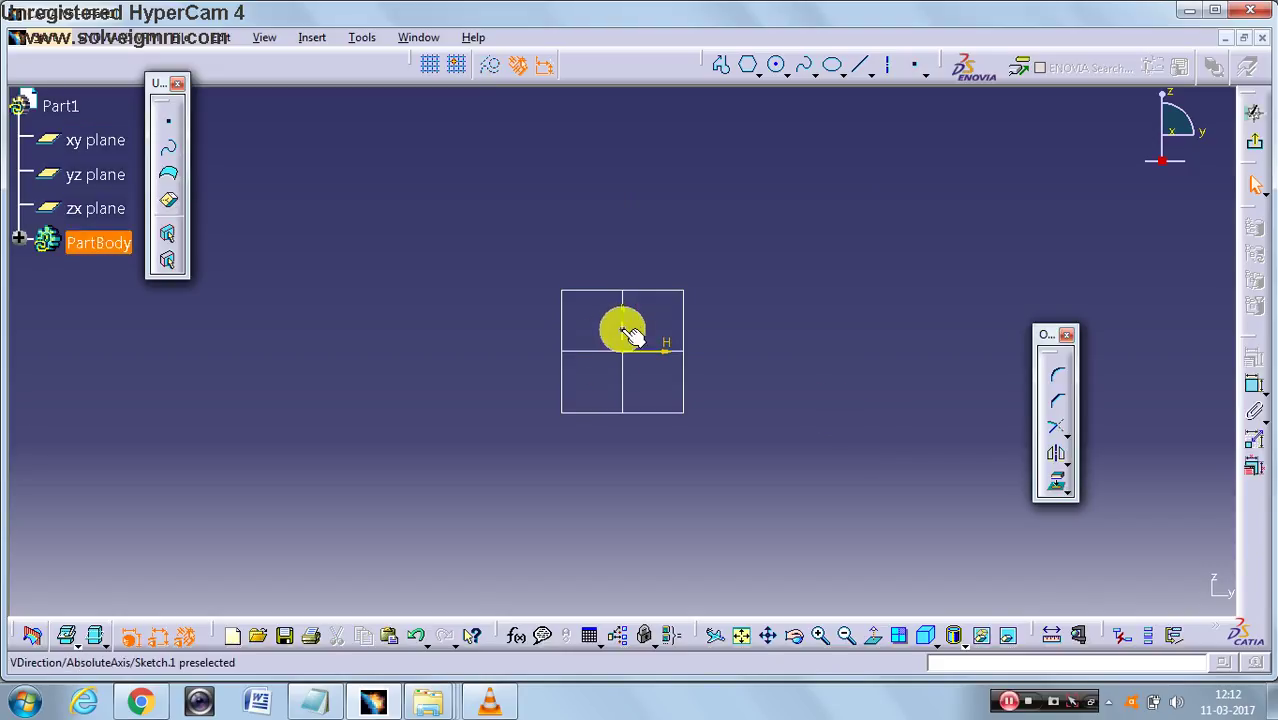
left_click(720, 64)
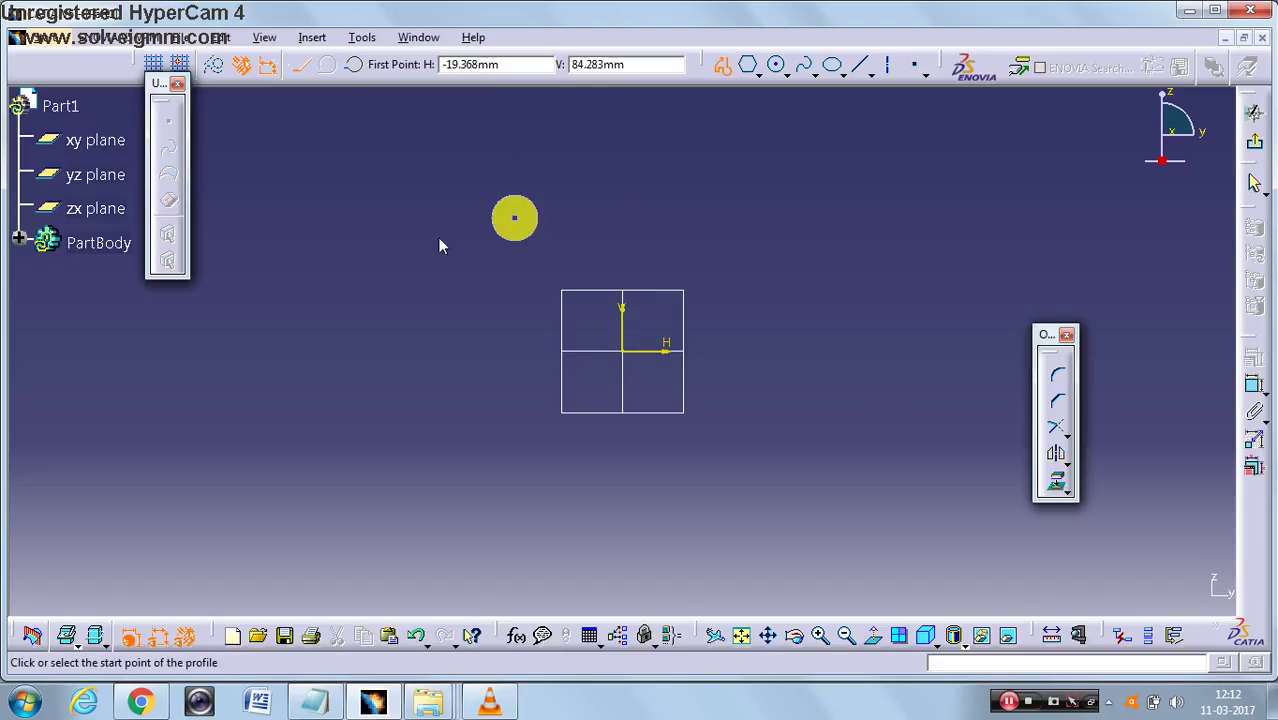
left_click(388, 218)
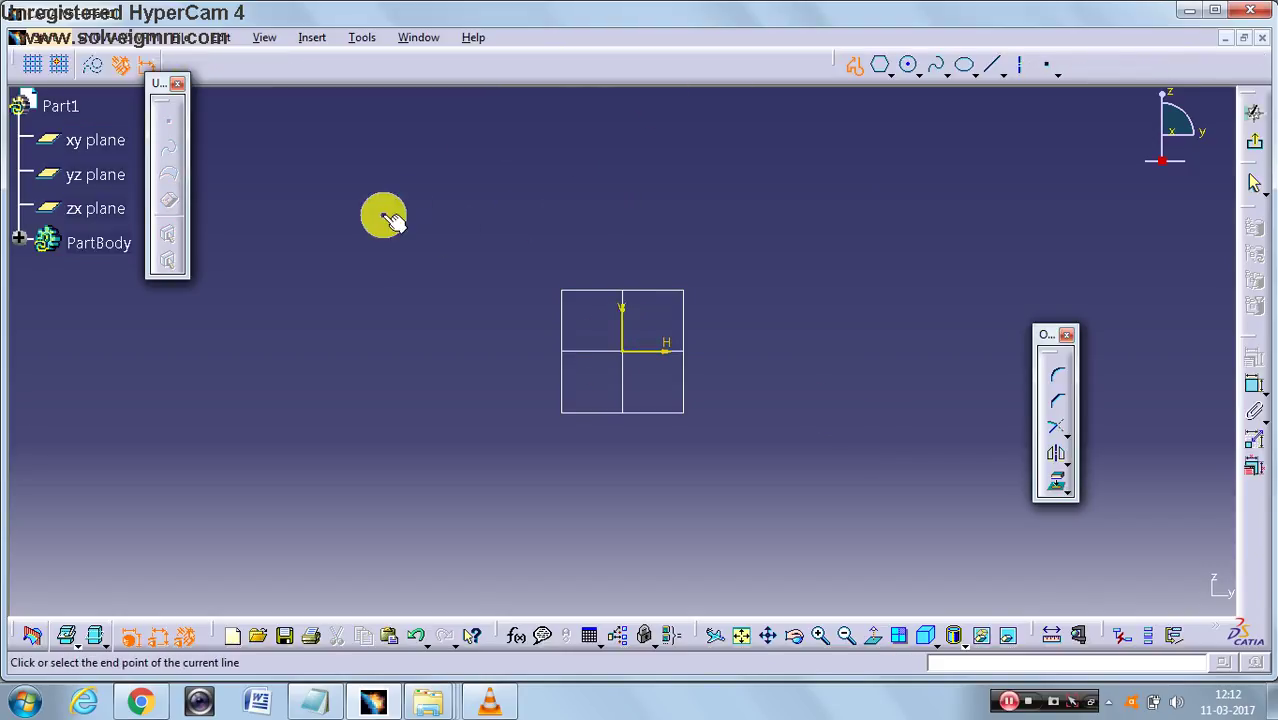
left_click(652, 216)
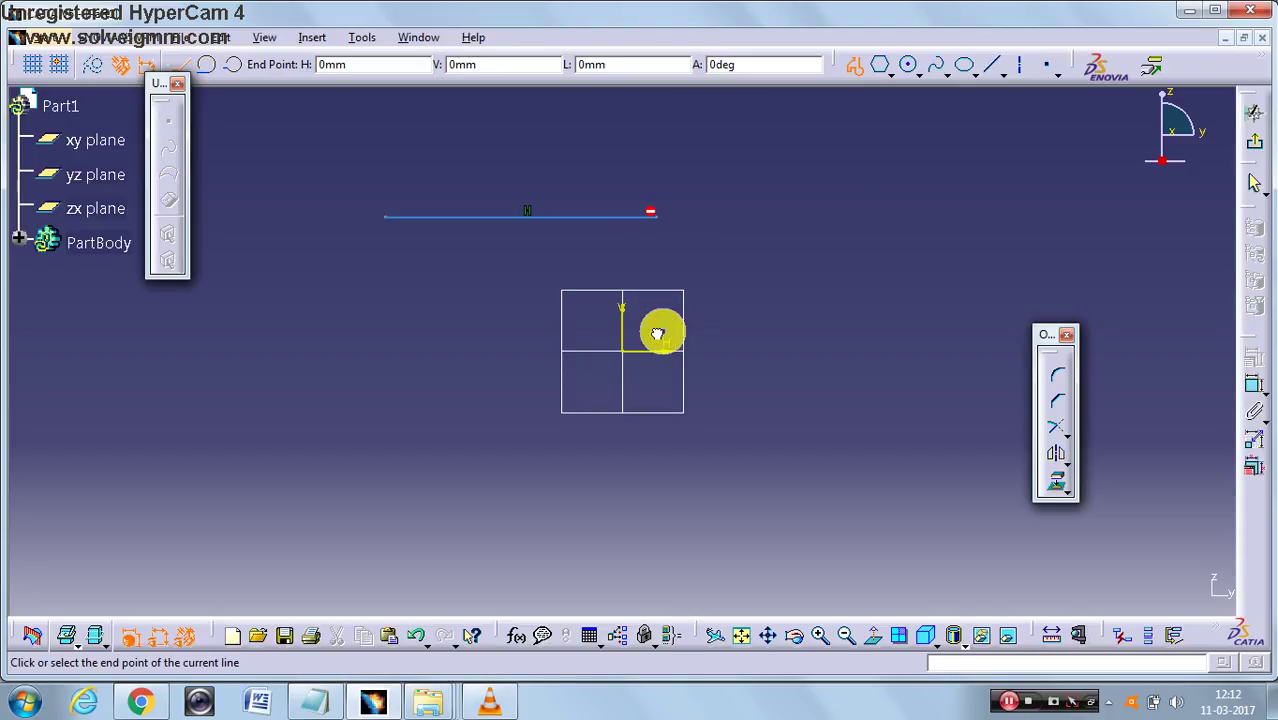
left_click(662, 214)
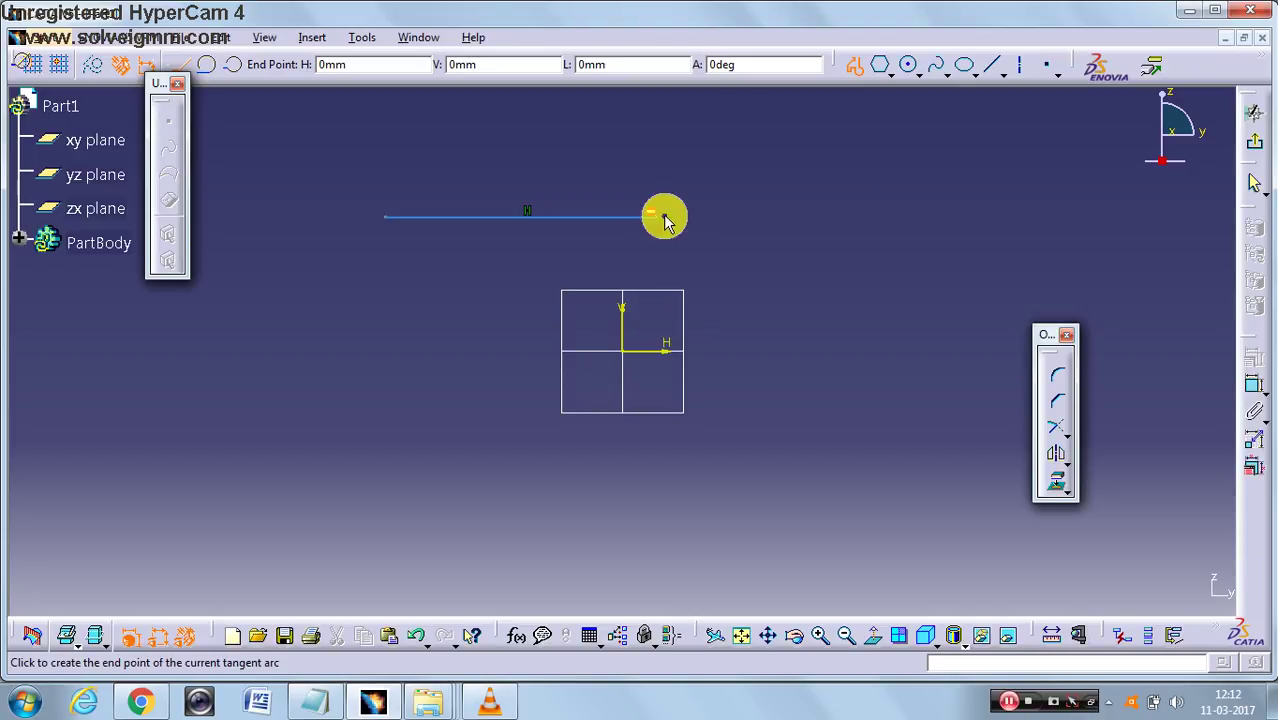
left_click(650, 298)
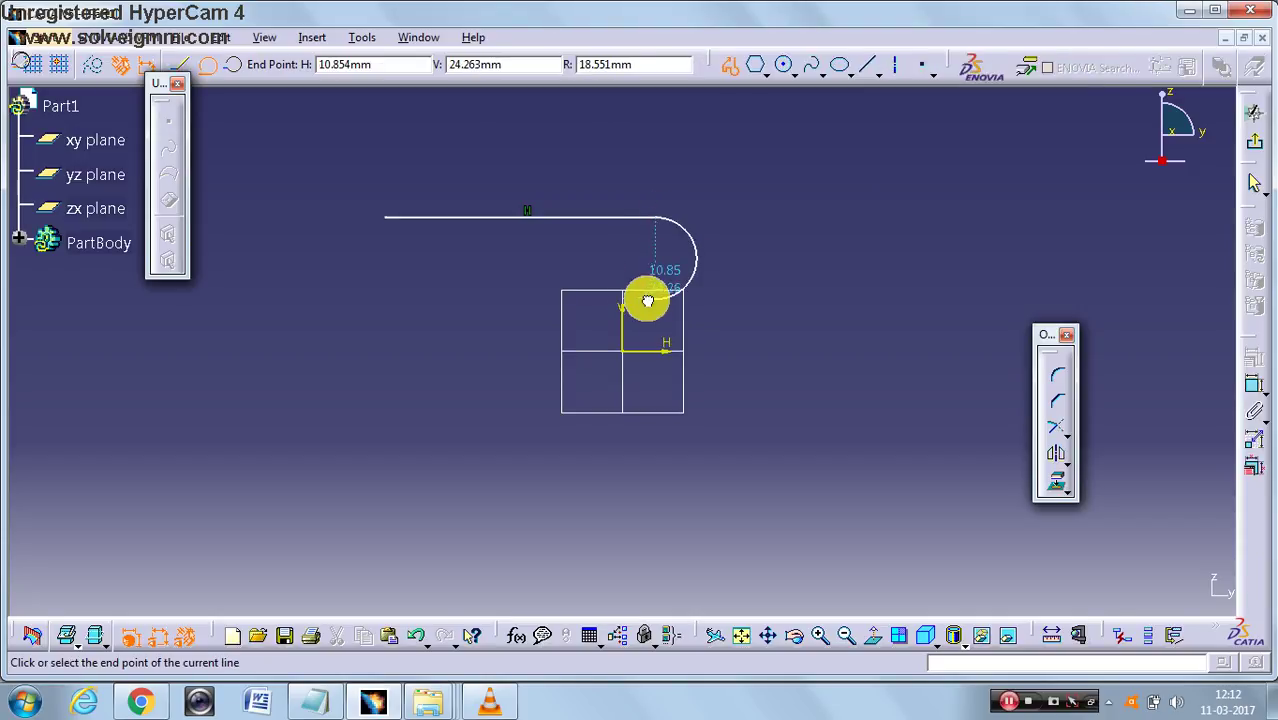
left_click(380, 292)
left_click_drag(365, 208, 390, 225)
left_click(386, 219)
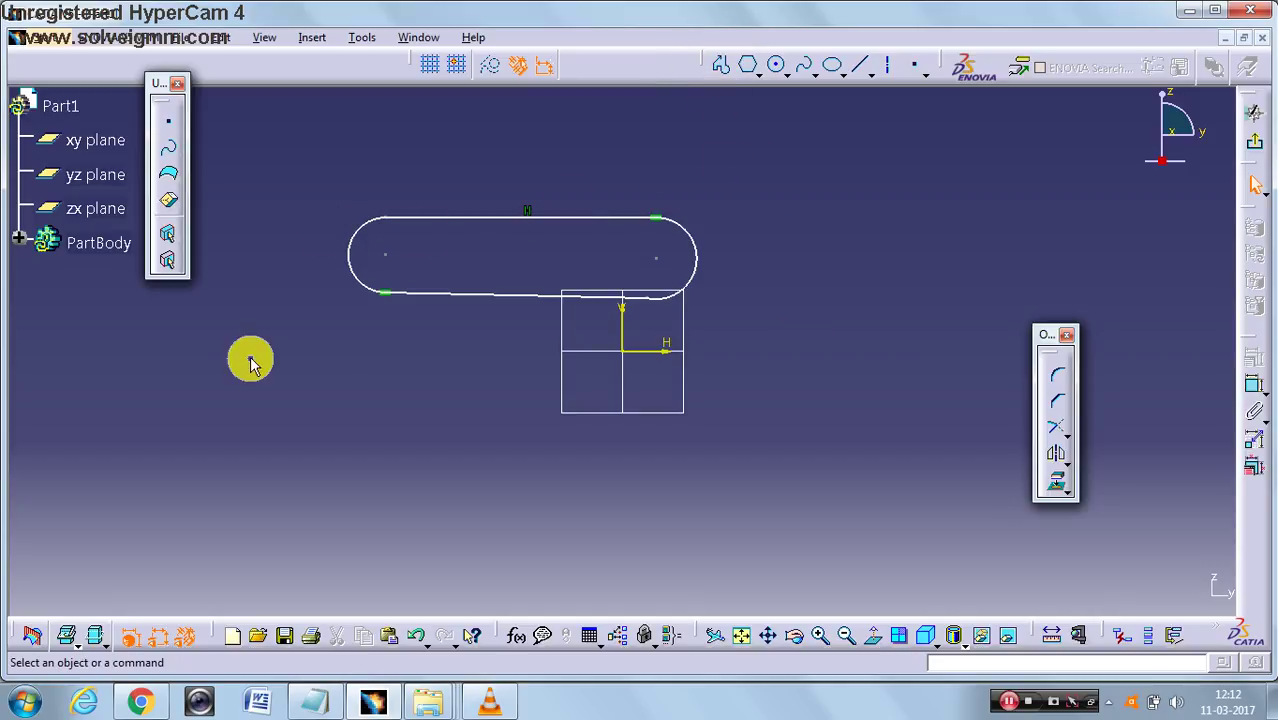
Step: Box-select the sketch, briefly start and cancel the Line tool, then clear the selection
left_click_drag(284, 183, 550, 357)
left_click(862, 64)
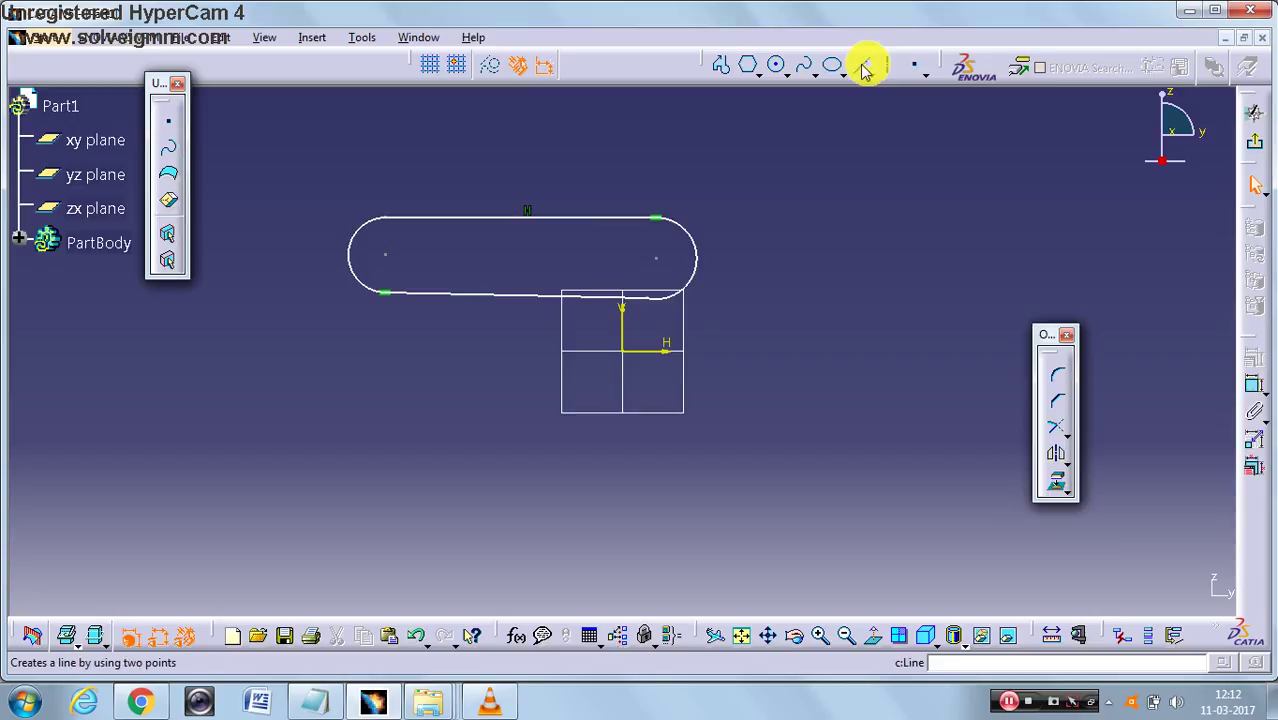
left_click(864, 66)
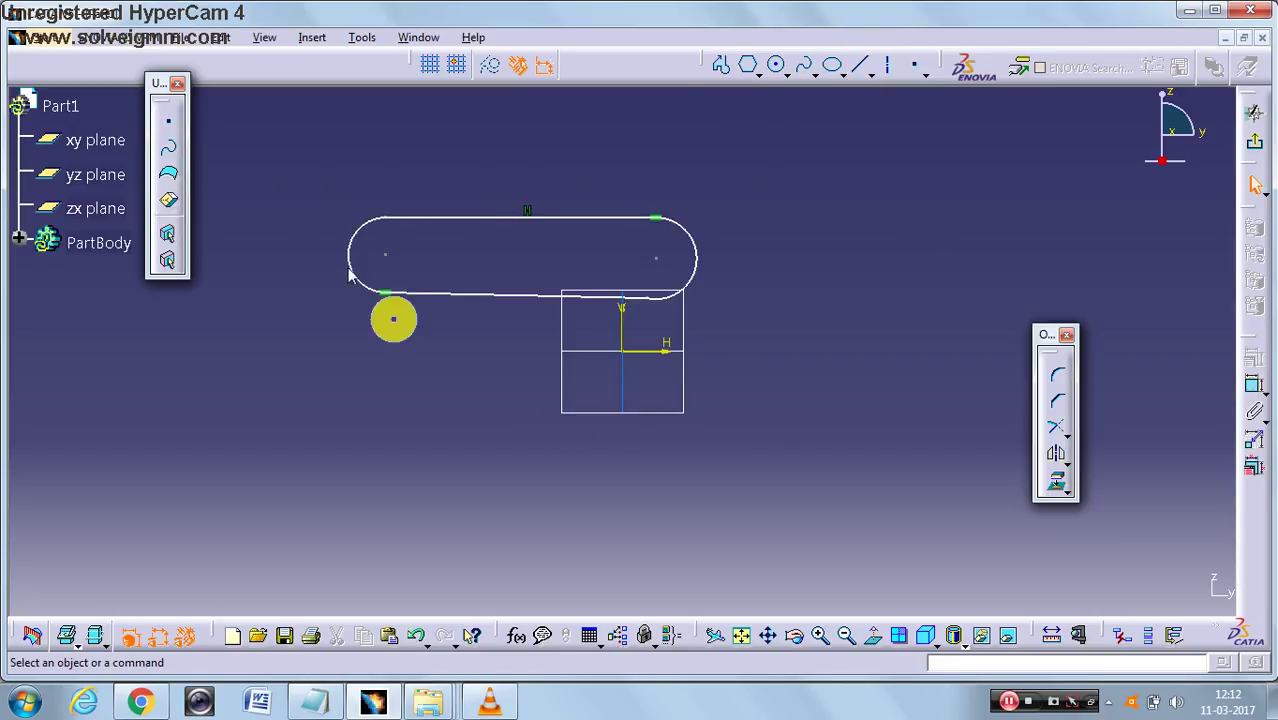
left_click_drag(312, 190, 760, 445)
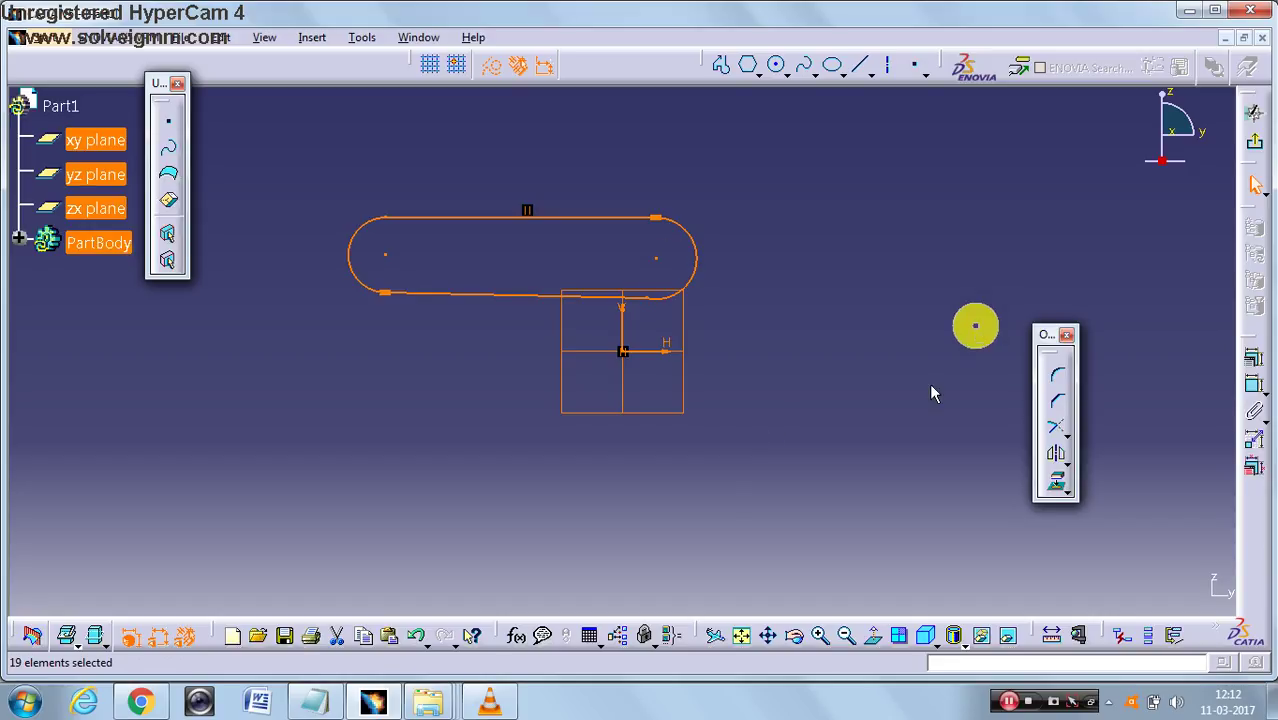
left_click(865, 375)
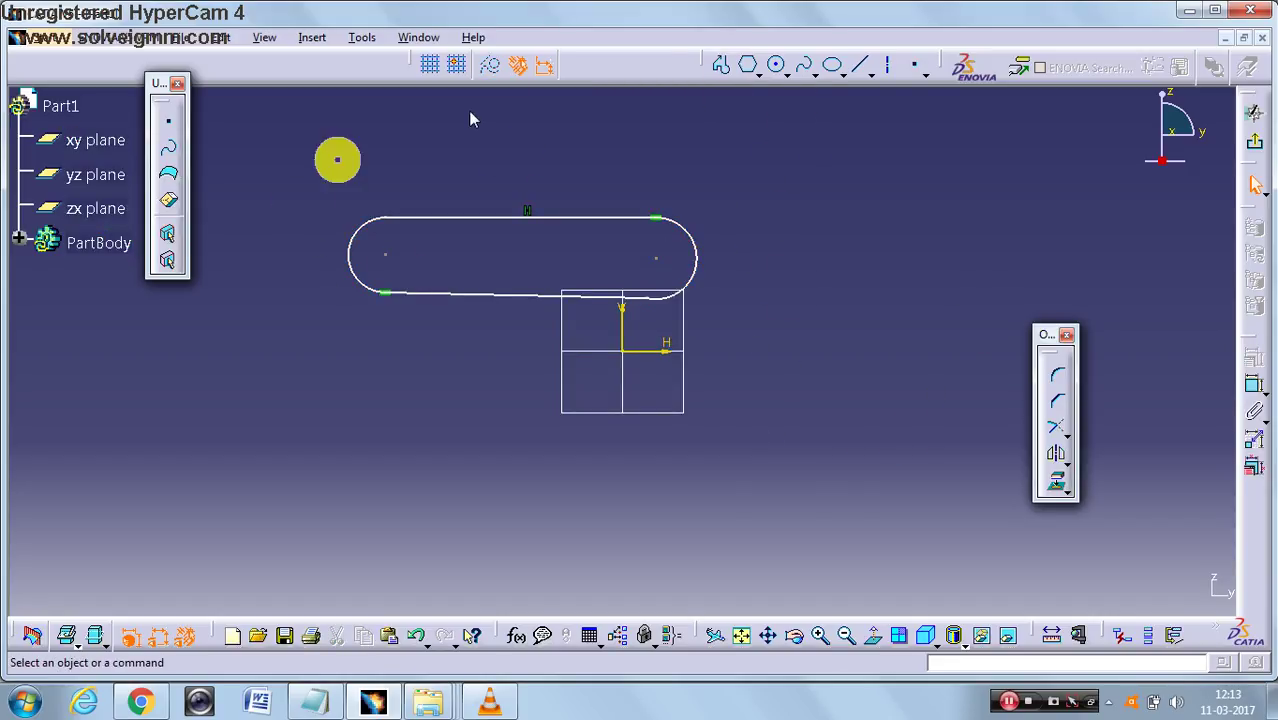
Step: Draw two closed line-and-tangent-arc profiles, one right of the slot and one at lower left
left_click(728, 66)
left_click(775, 227)
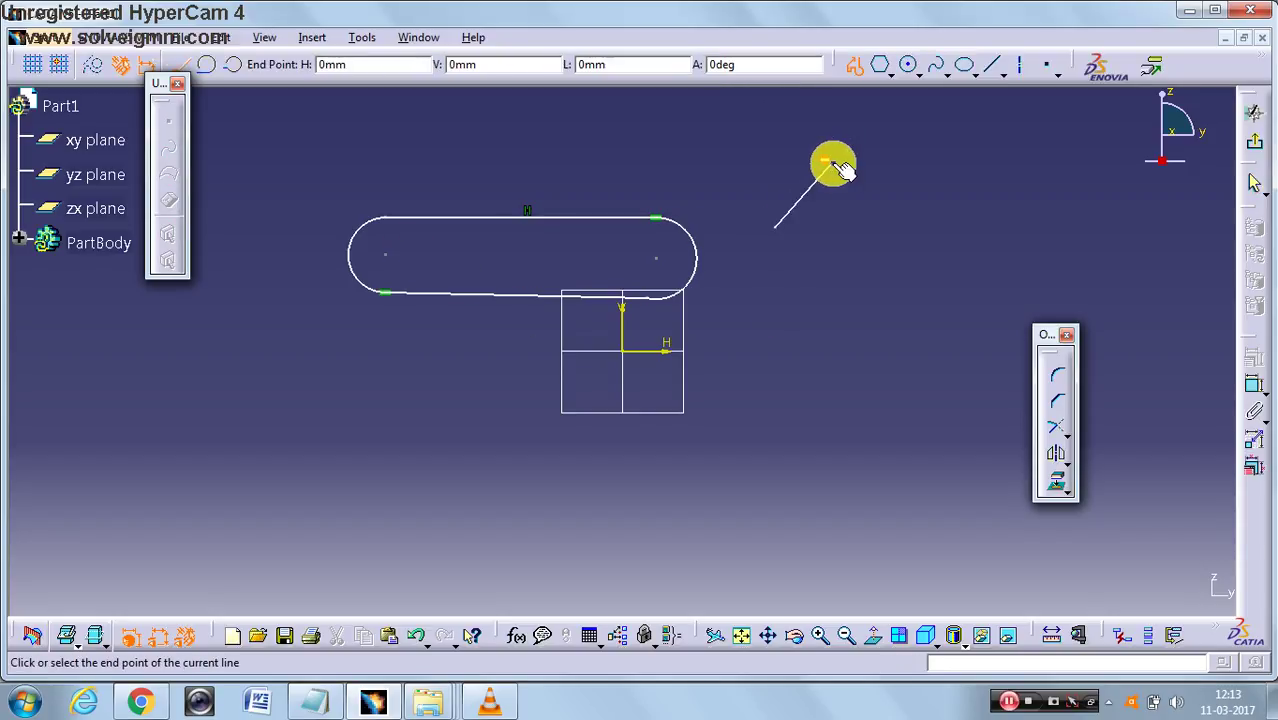
left_click(835, 165)
left_click(830, 343)
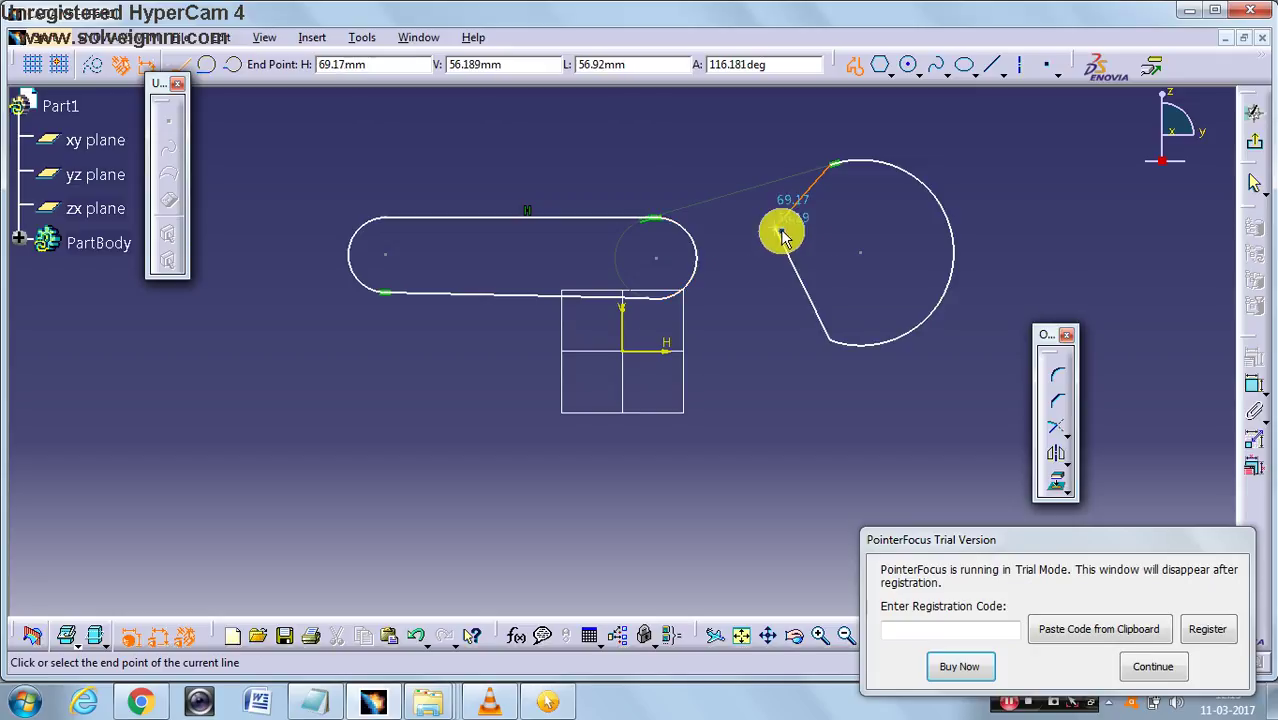
left_click(783, 236)
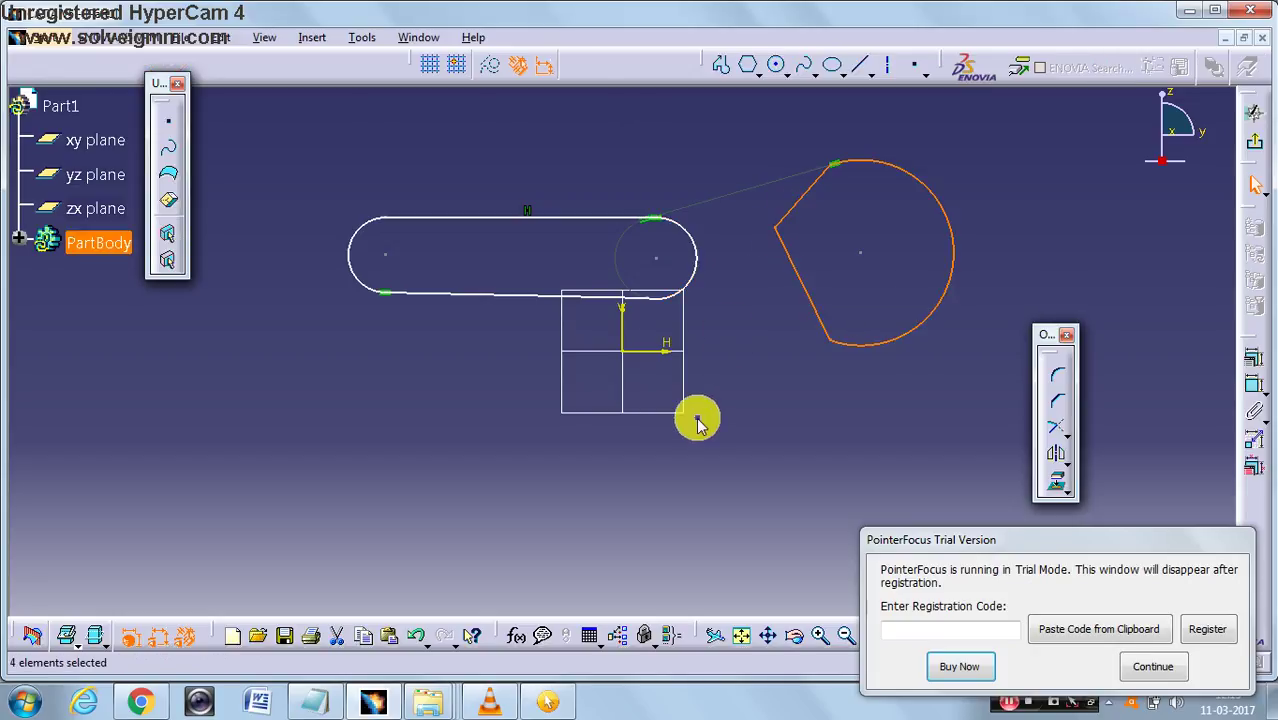
left_click(719, 66)
left_click(246, 346)
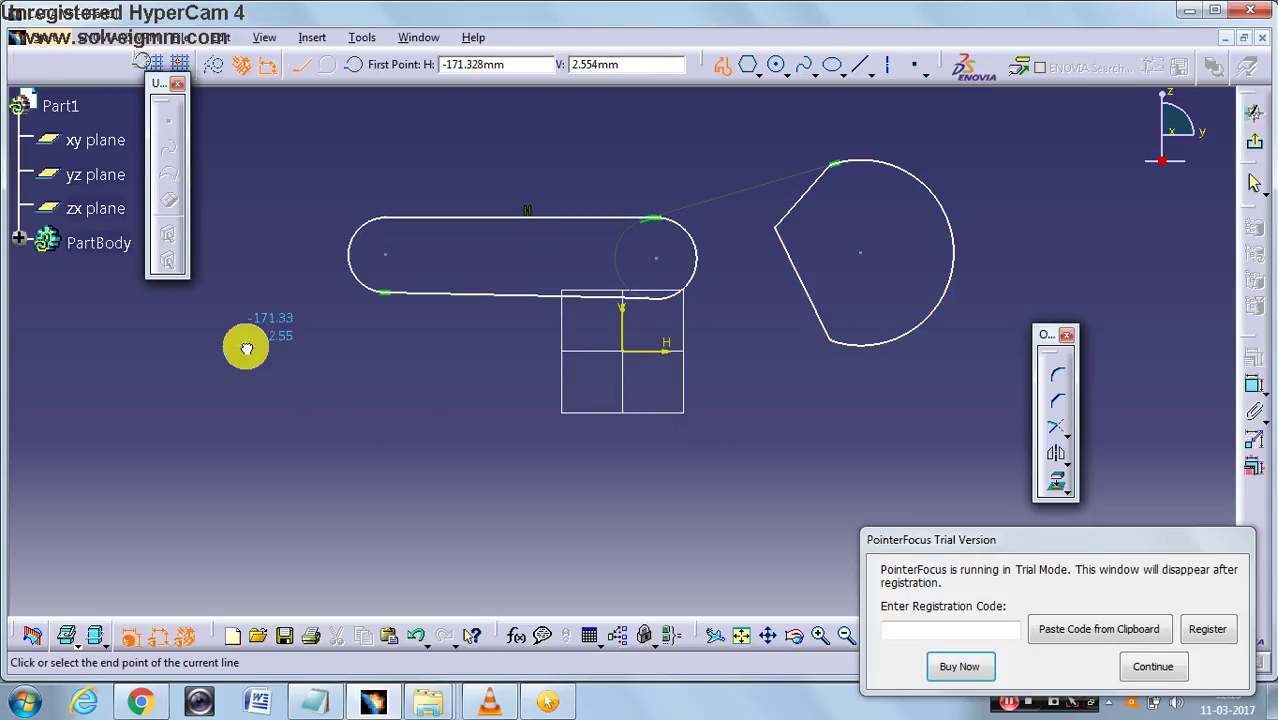
left_click(330, 404)
left_click(375, 521)
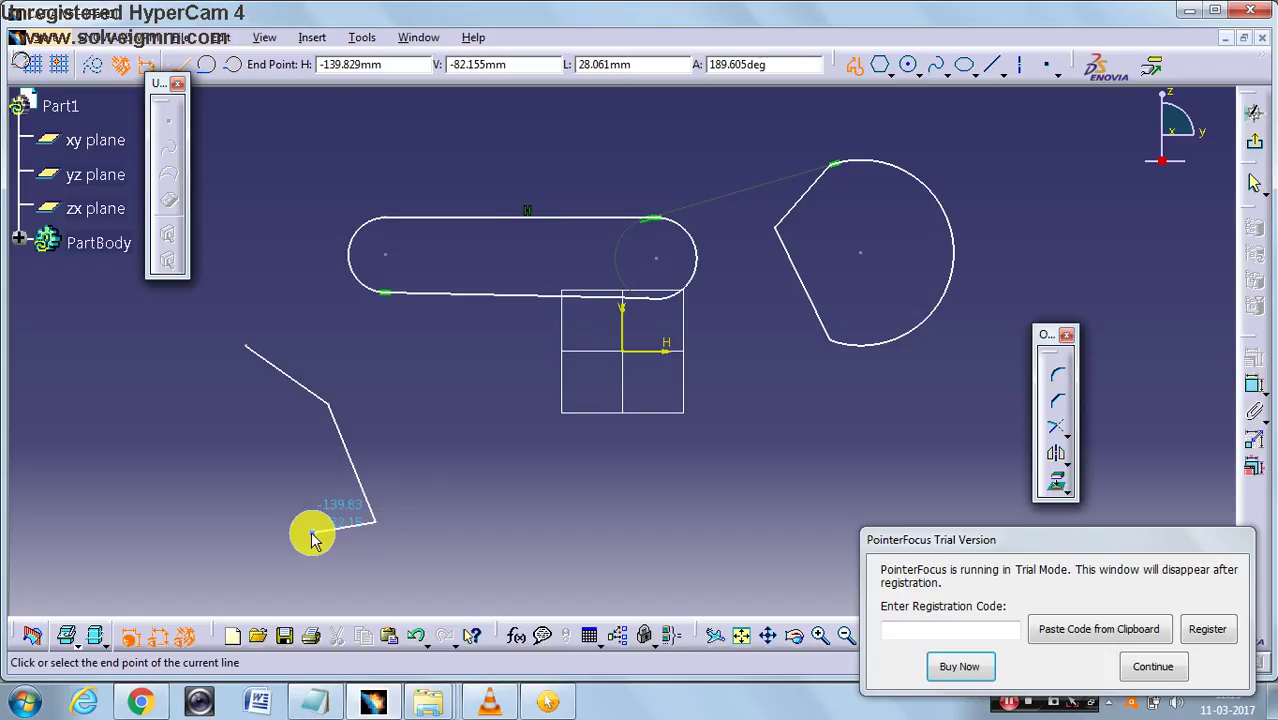
left_click_drag(183, 445, 188, 409)
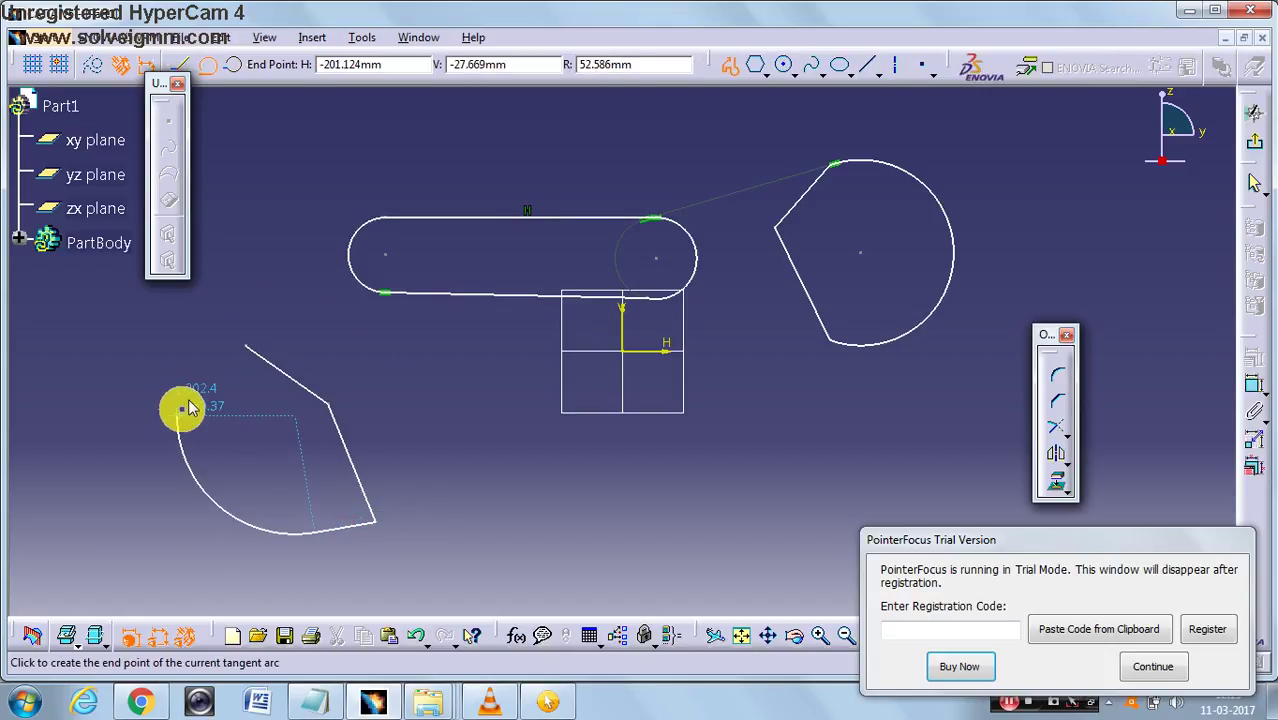
left_click(246, 346)
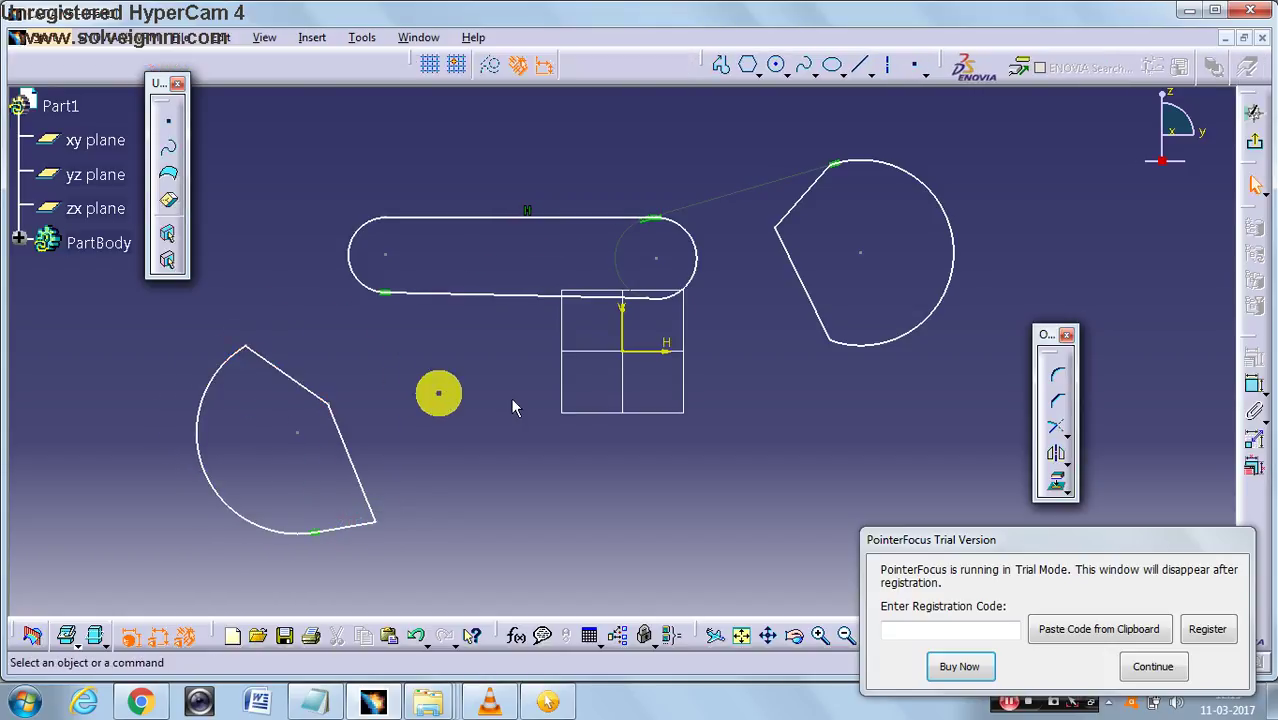
Step: Draw a closed multi-line profile ending in a tangent arc below the origin
left_click(720, 64)
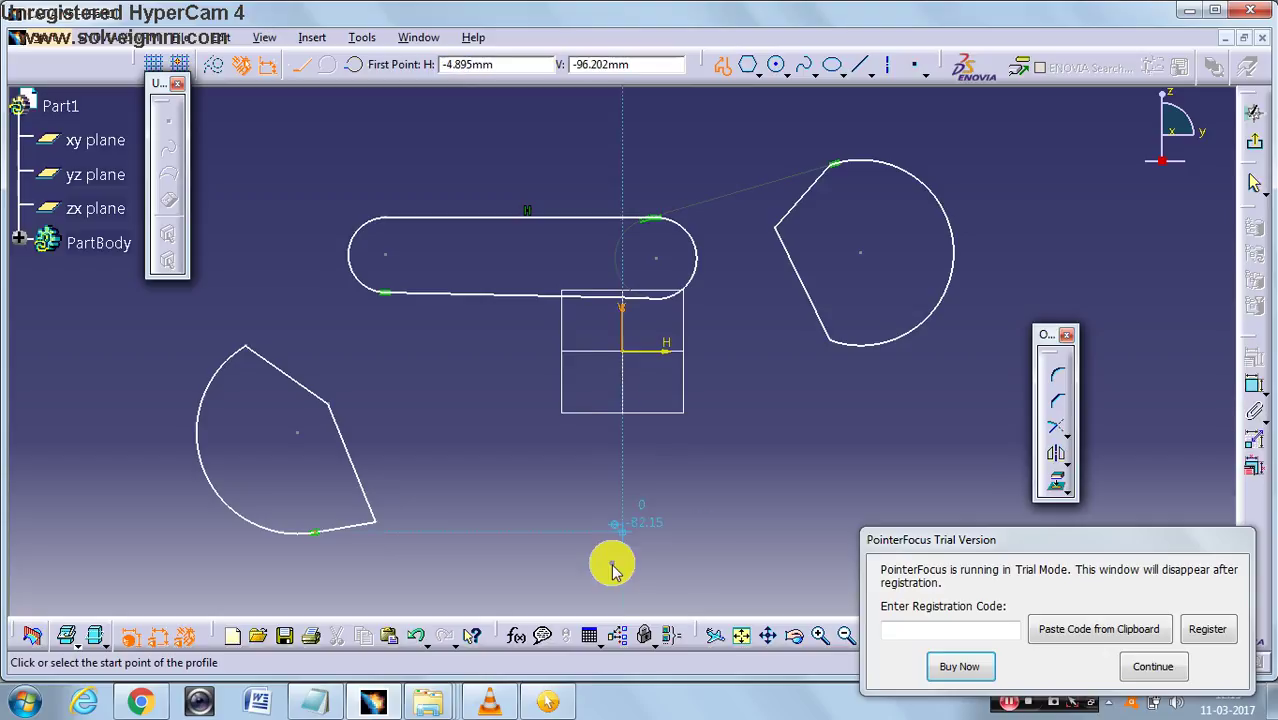
left_click(1175, 669)
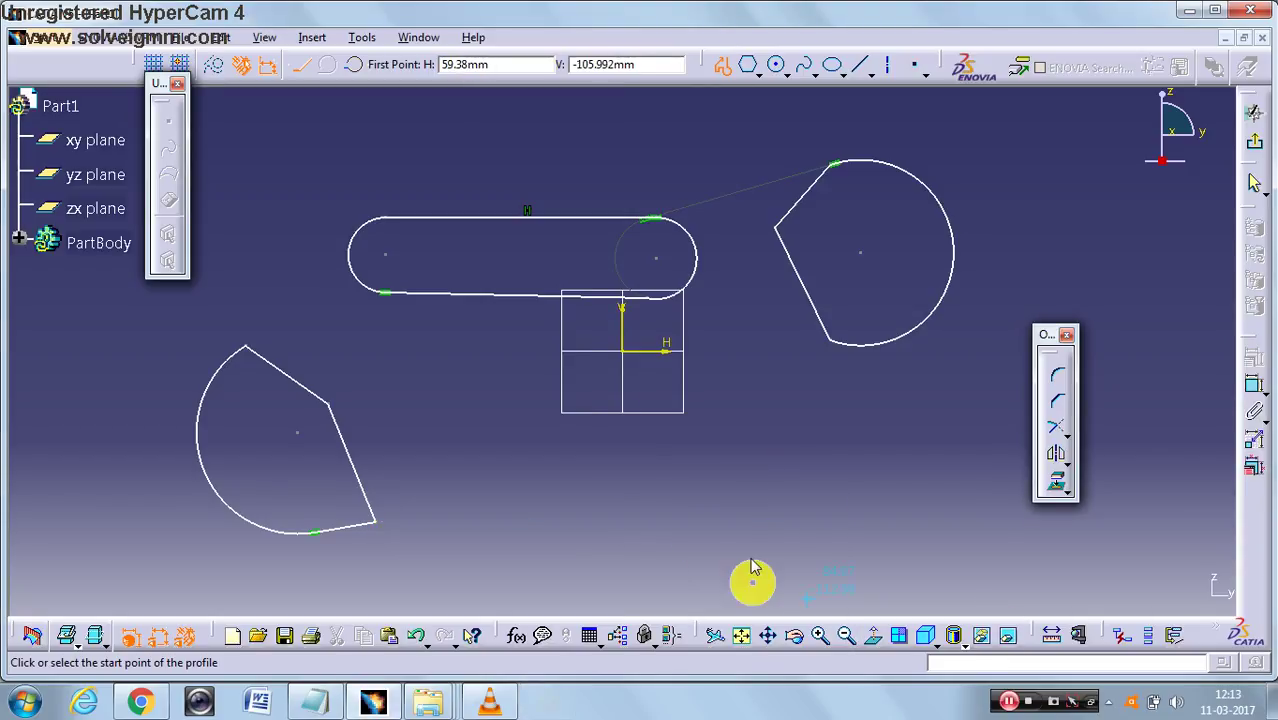
left_click(749, 488)
left_click(771, 400)
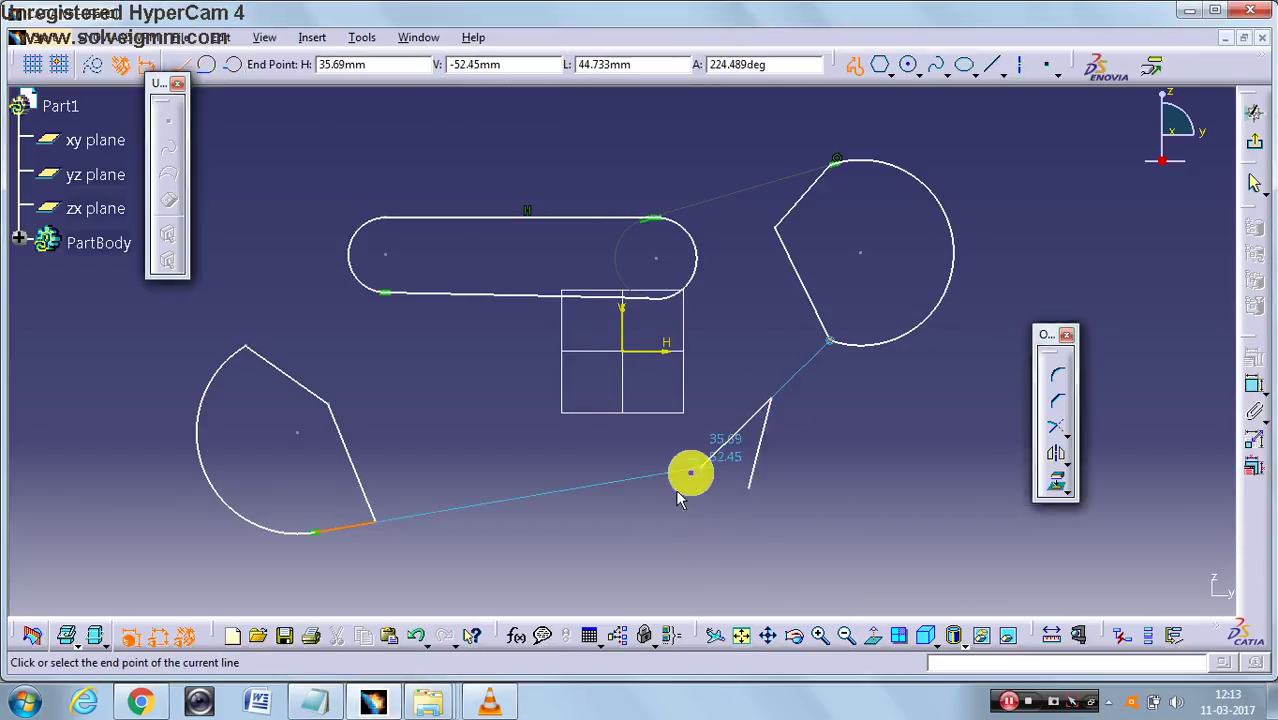
left_click(668, 497)
left_click(740, 549)
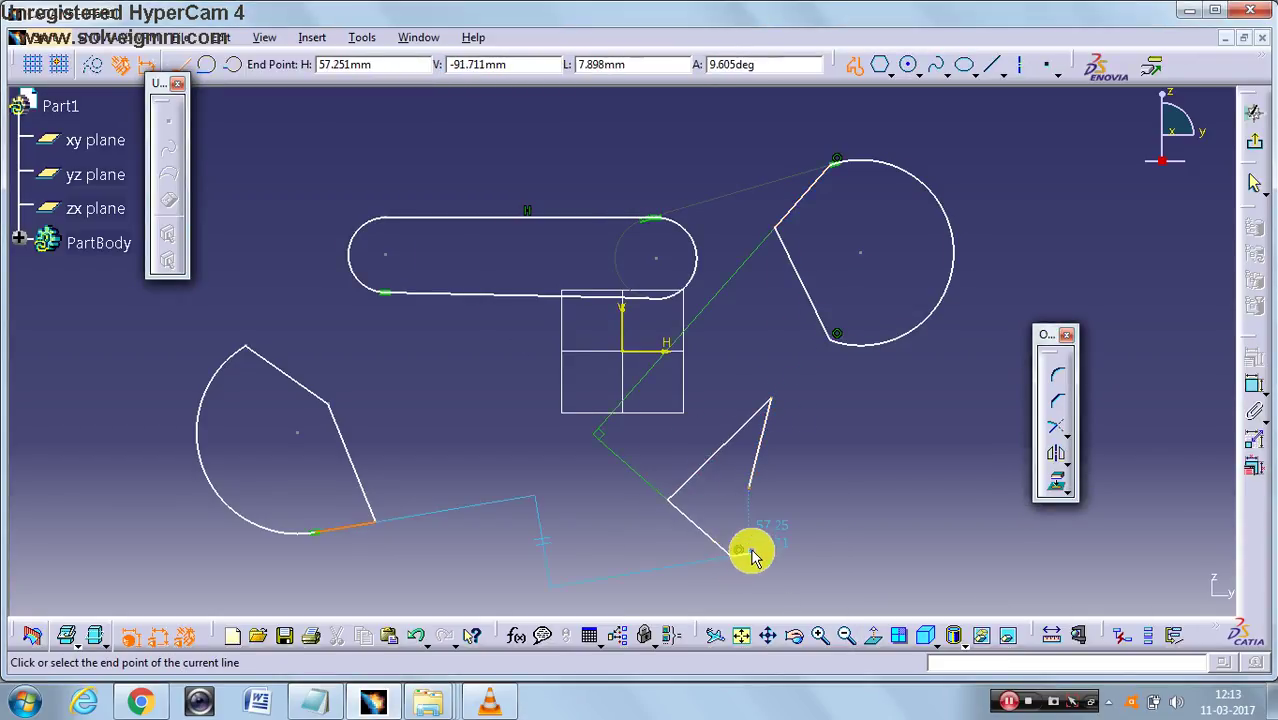
left_click_drag(808, 475, 765, 490)
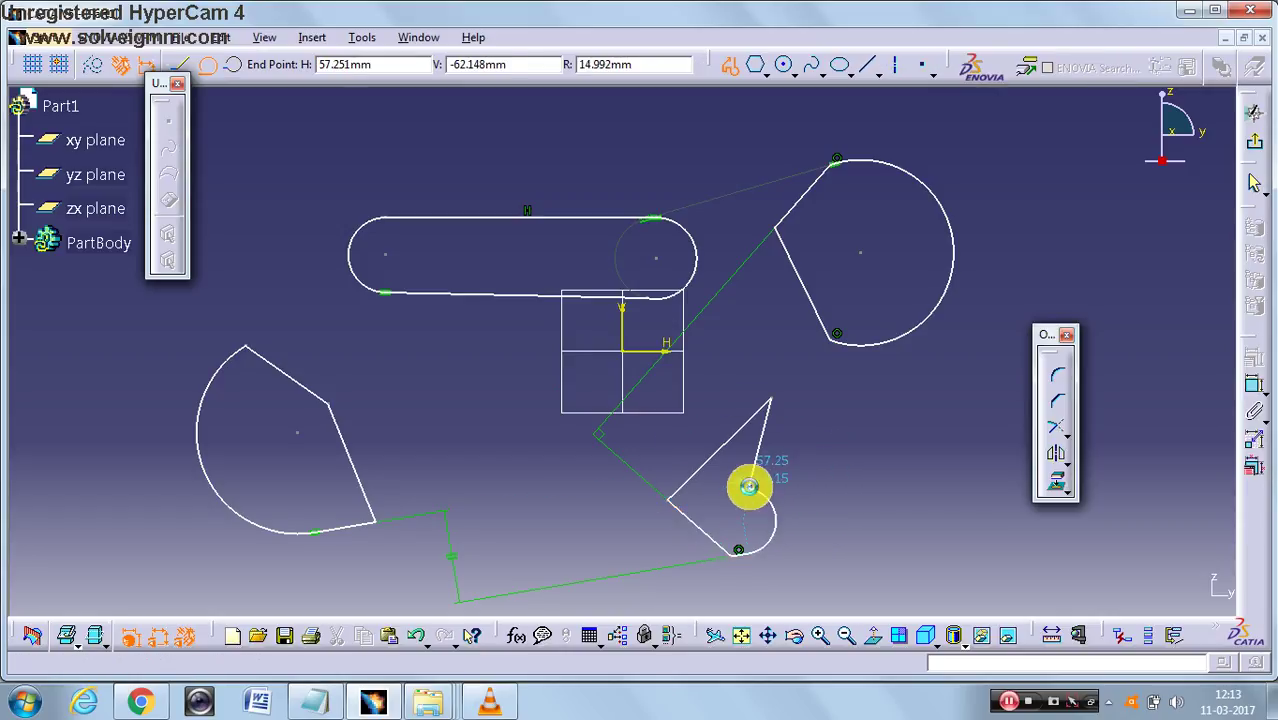
left_click(749, 487)
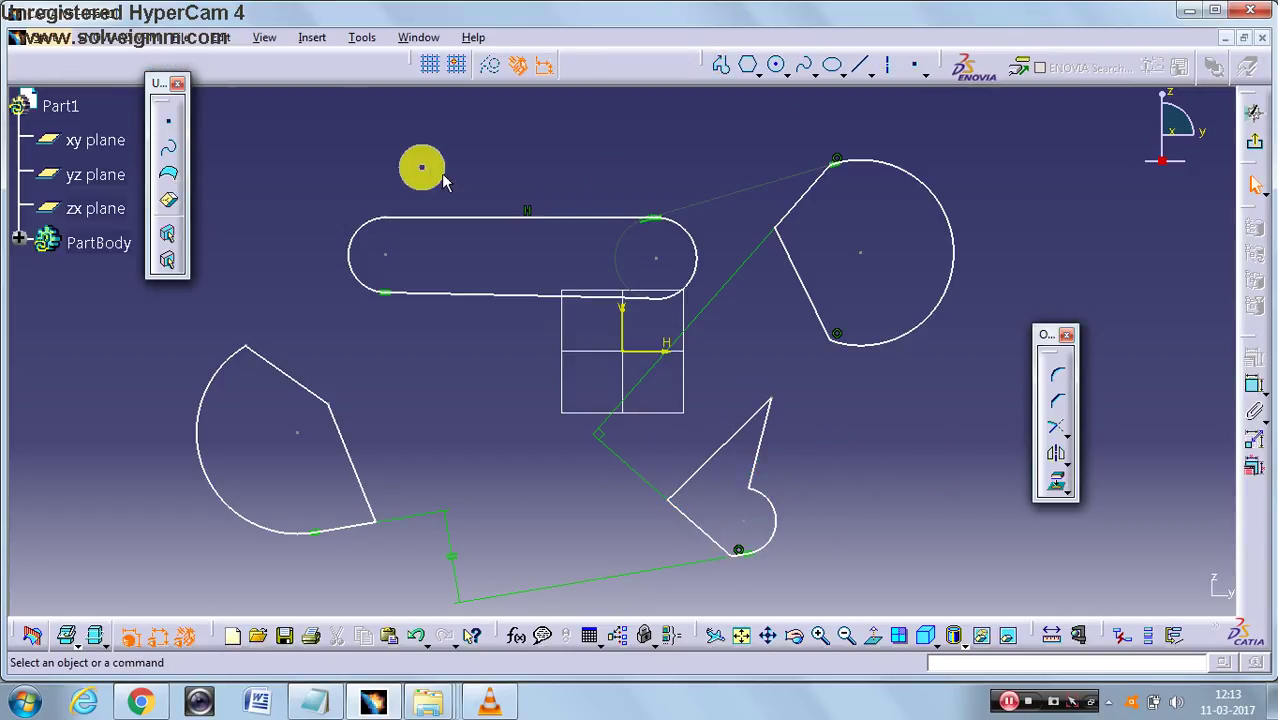
Step: Start one more profile at lower right, then box-select all sketch geometry and delete it
left_click(725, 67)
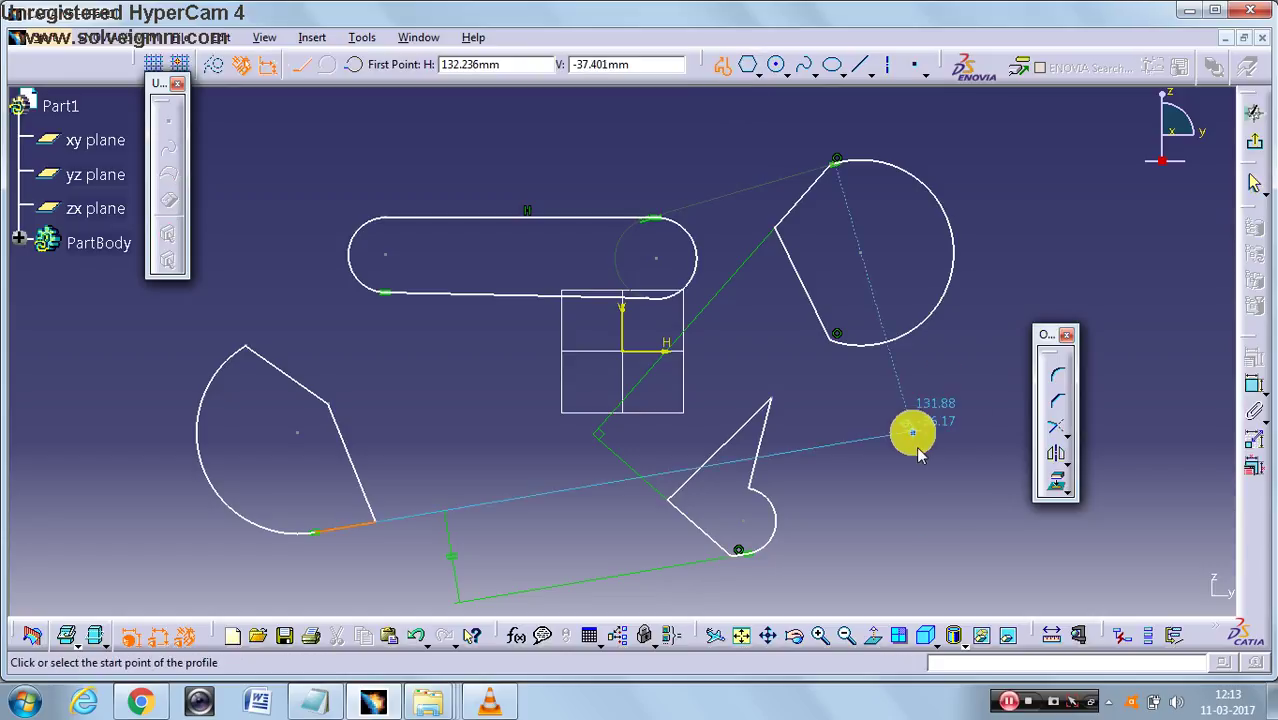
left_click(938, 531)
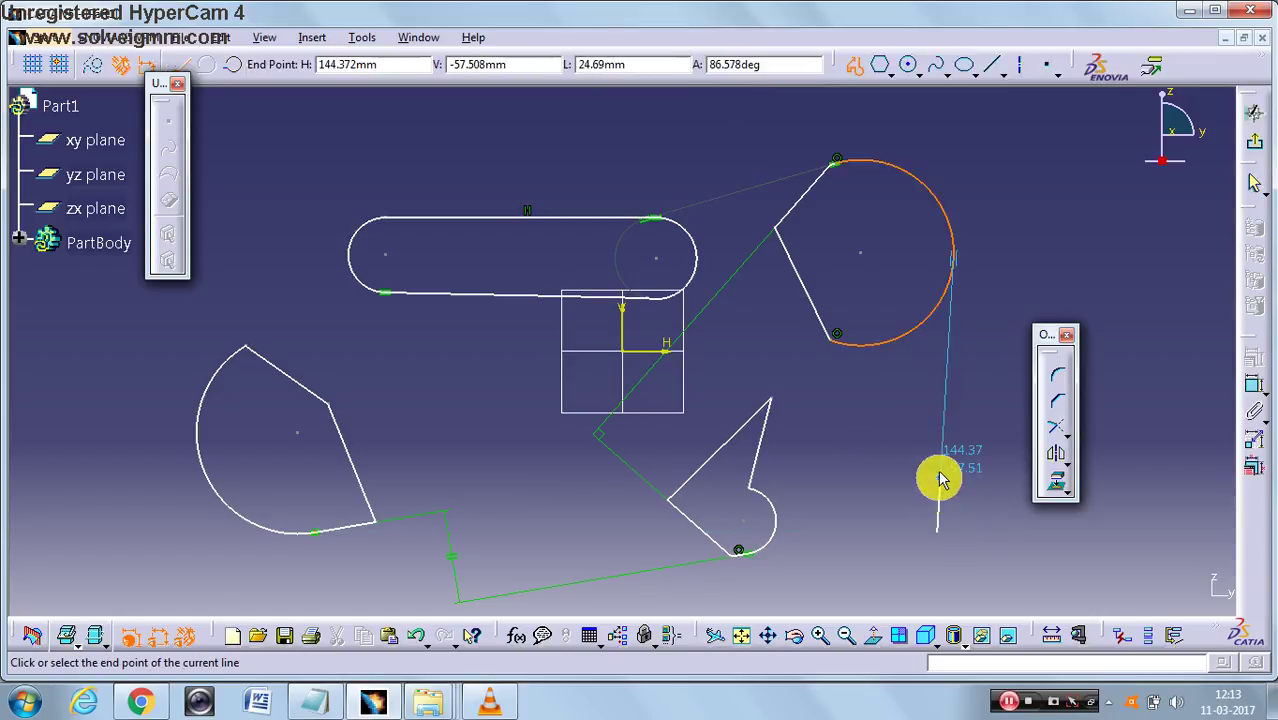
left_click(950, 438)
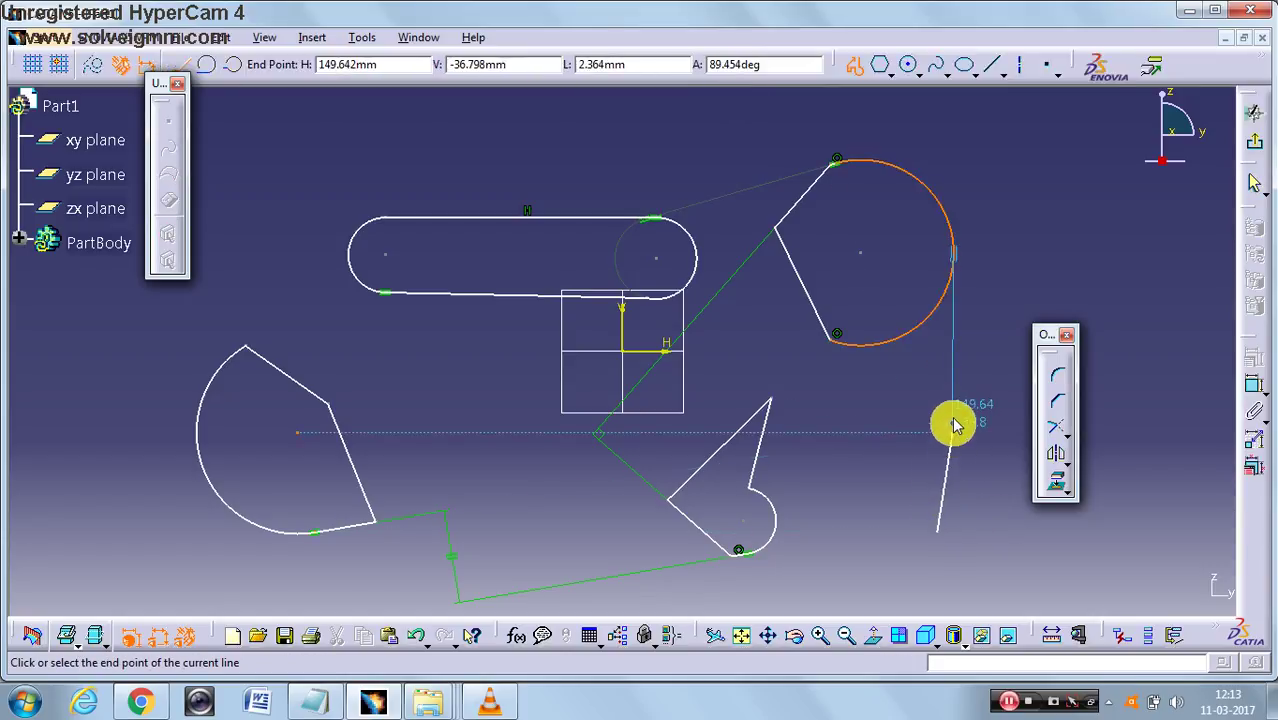
left_click(1003, 494)
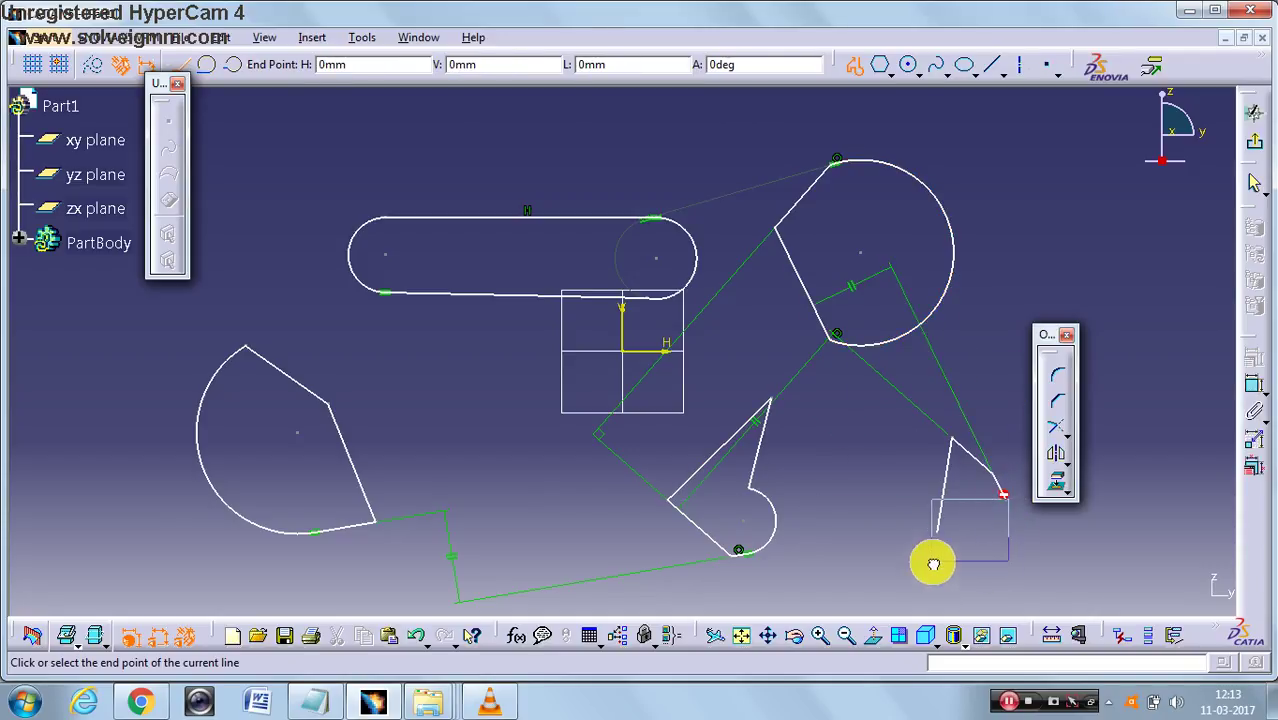
left_click_drag(933, 563, 950, 440)
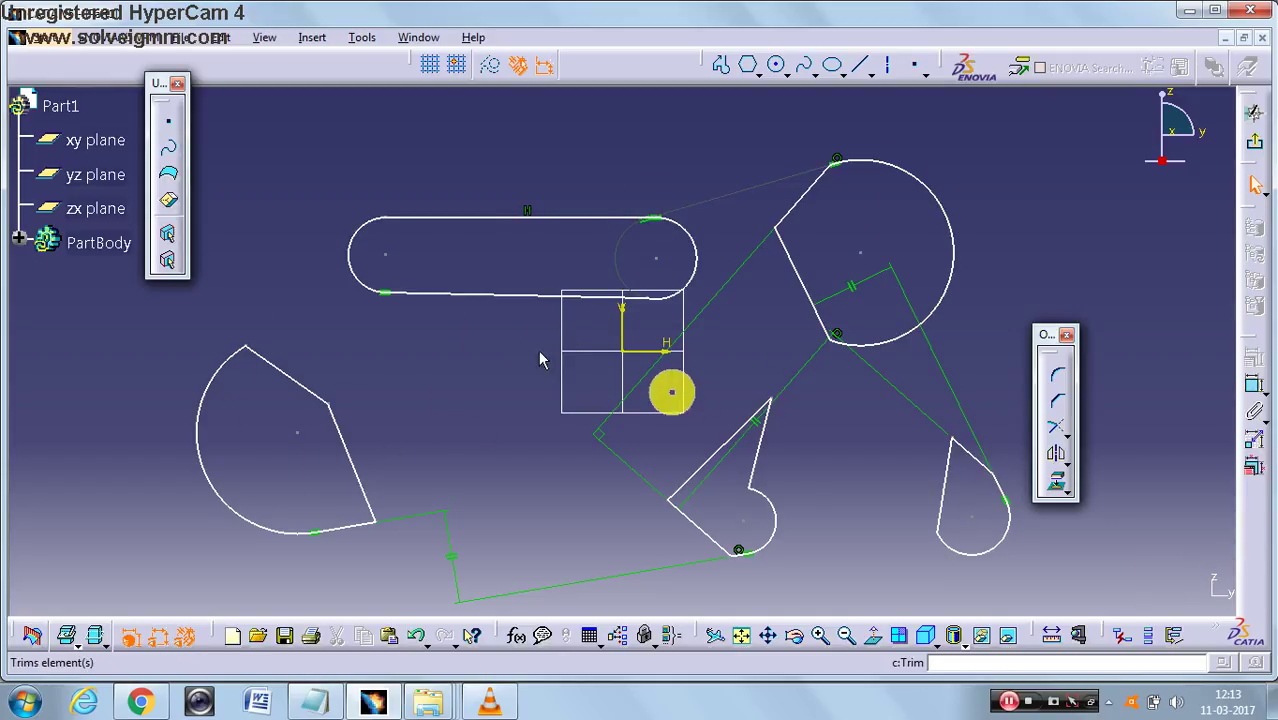
mouse_move(271, 162)
left_mouse_down()
mouse_move(451, 357)
mouse_move(978, 521)
mouse_move(1064, 568)
left_mouse_up()
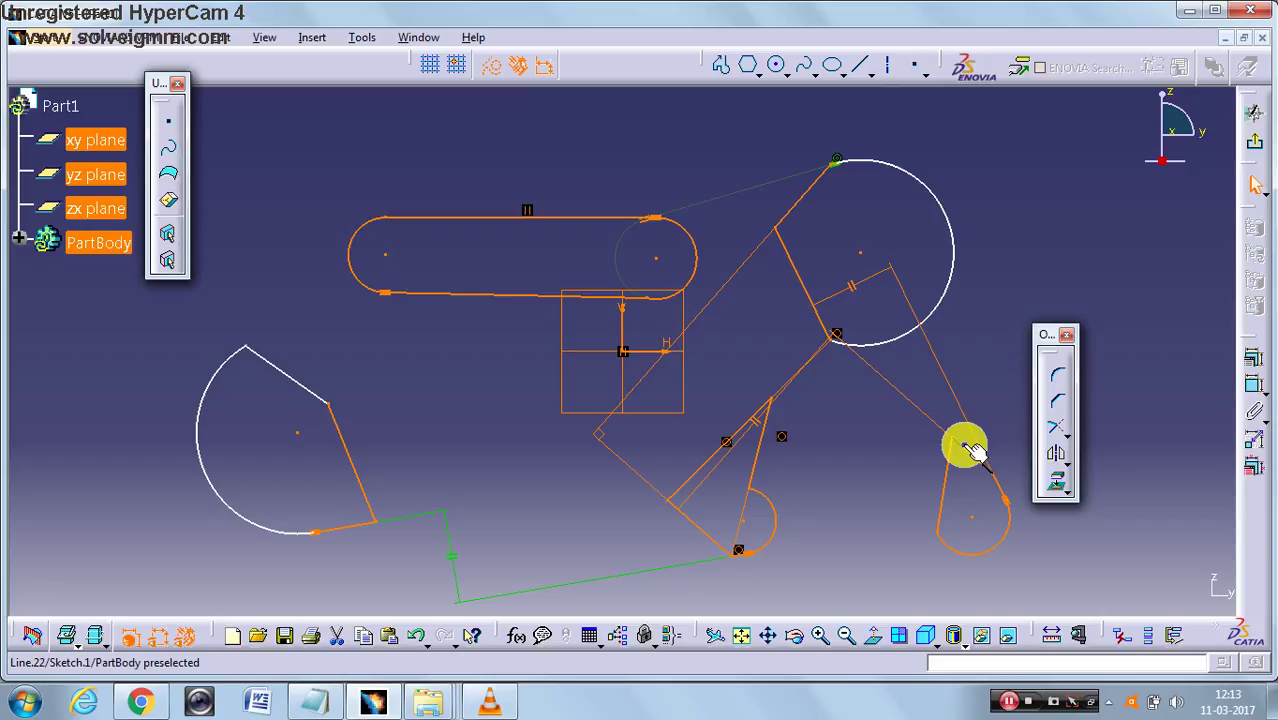
key("Delete")
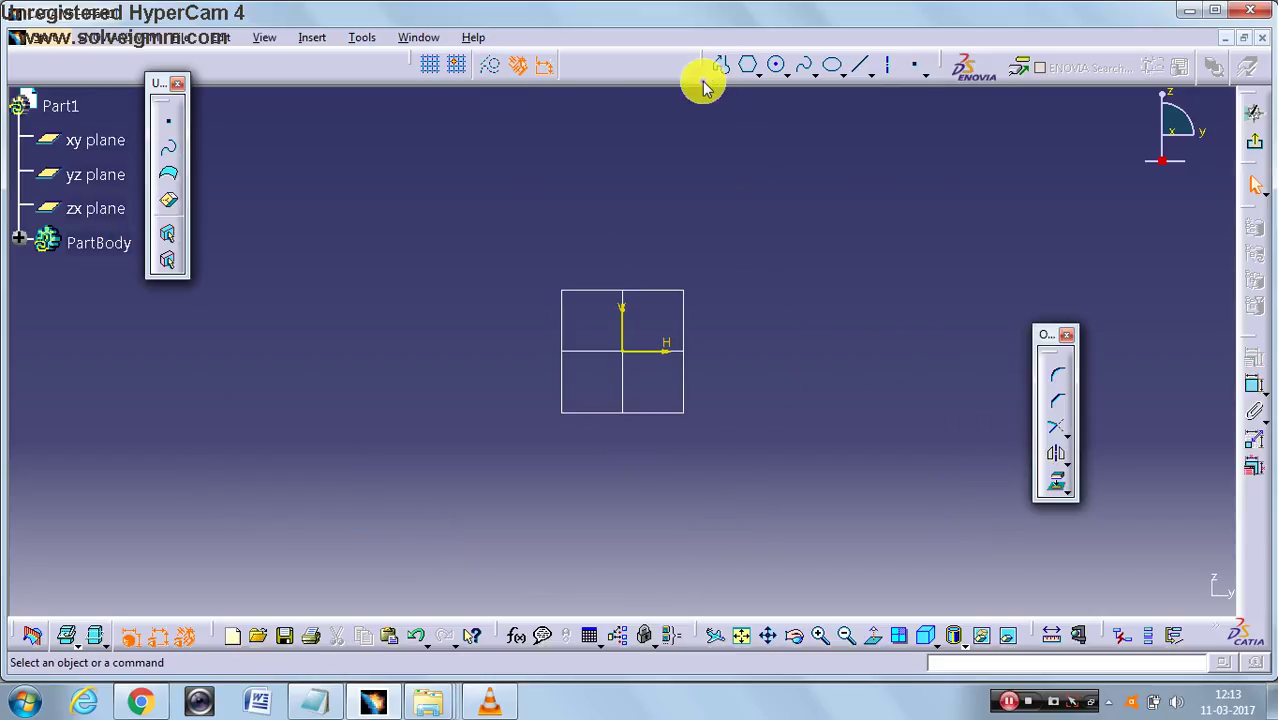
left_click(872, 78)
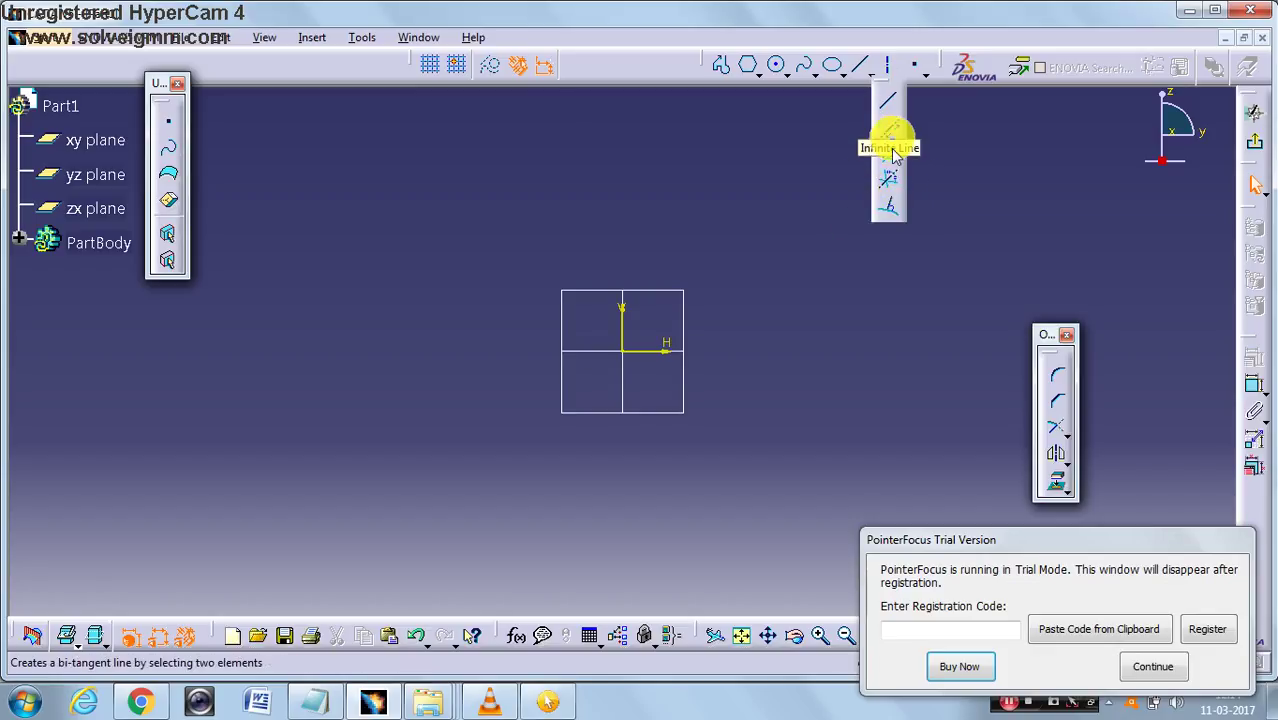
left_click(1152, 667)
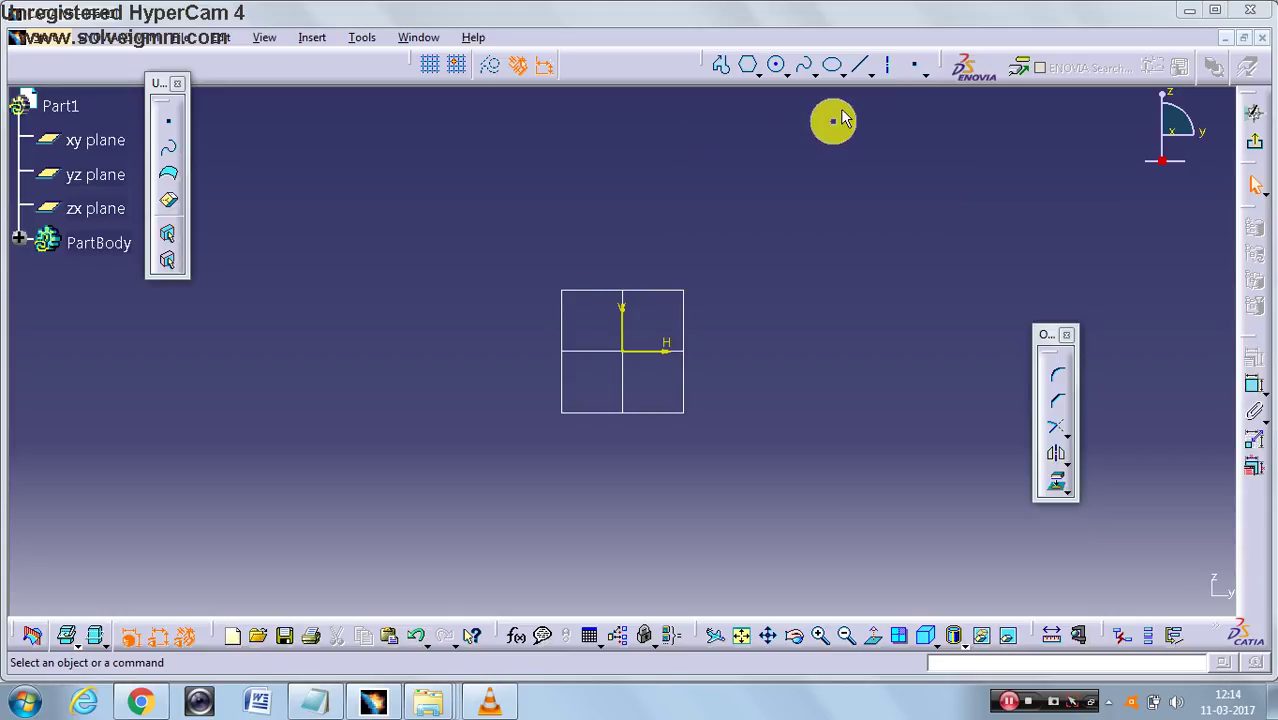
left_click(871, 75)
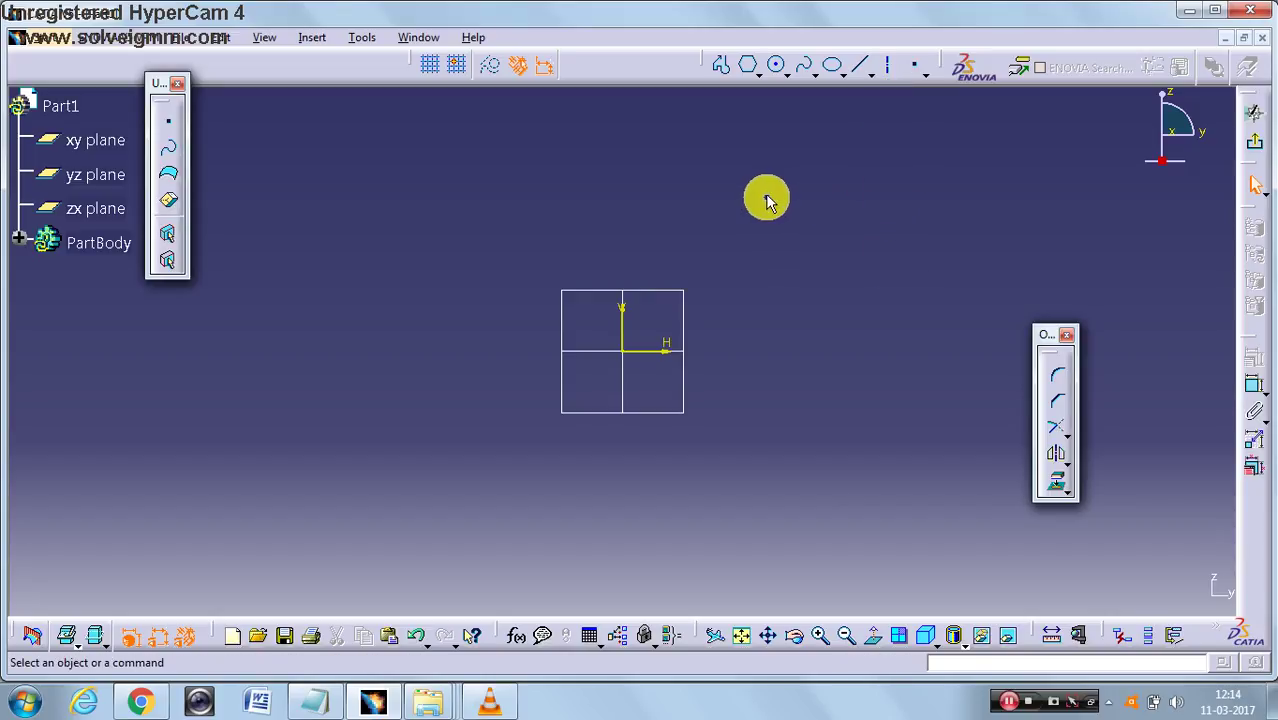
left_click(855, 104)
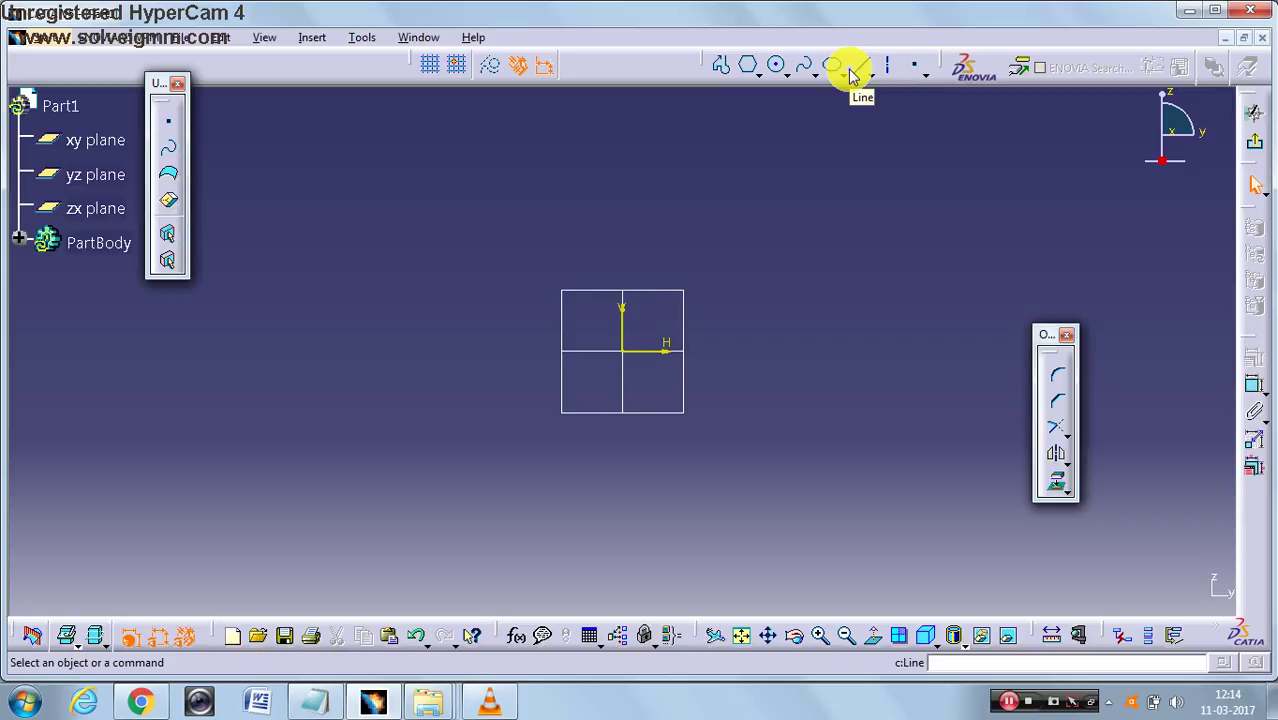
left_click(851, 75)
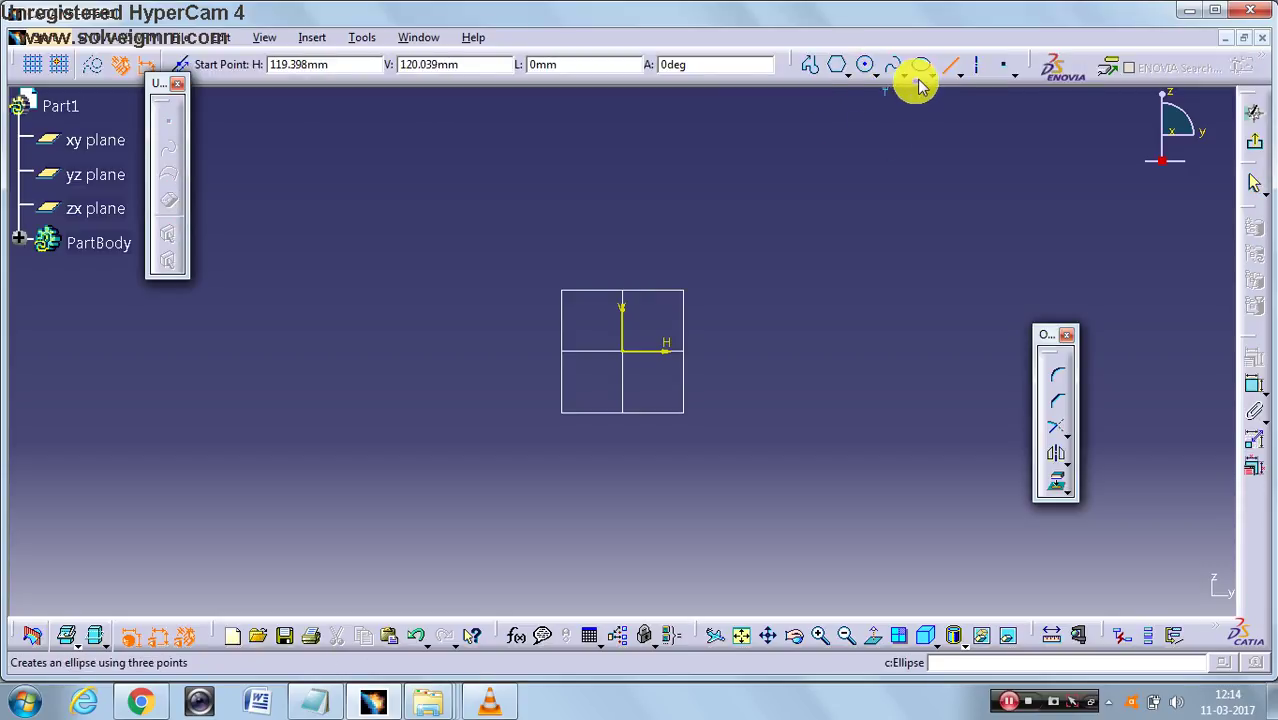
key("Escape")
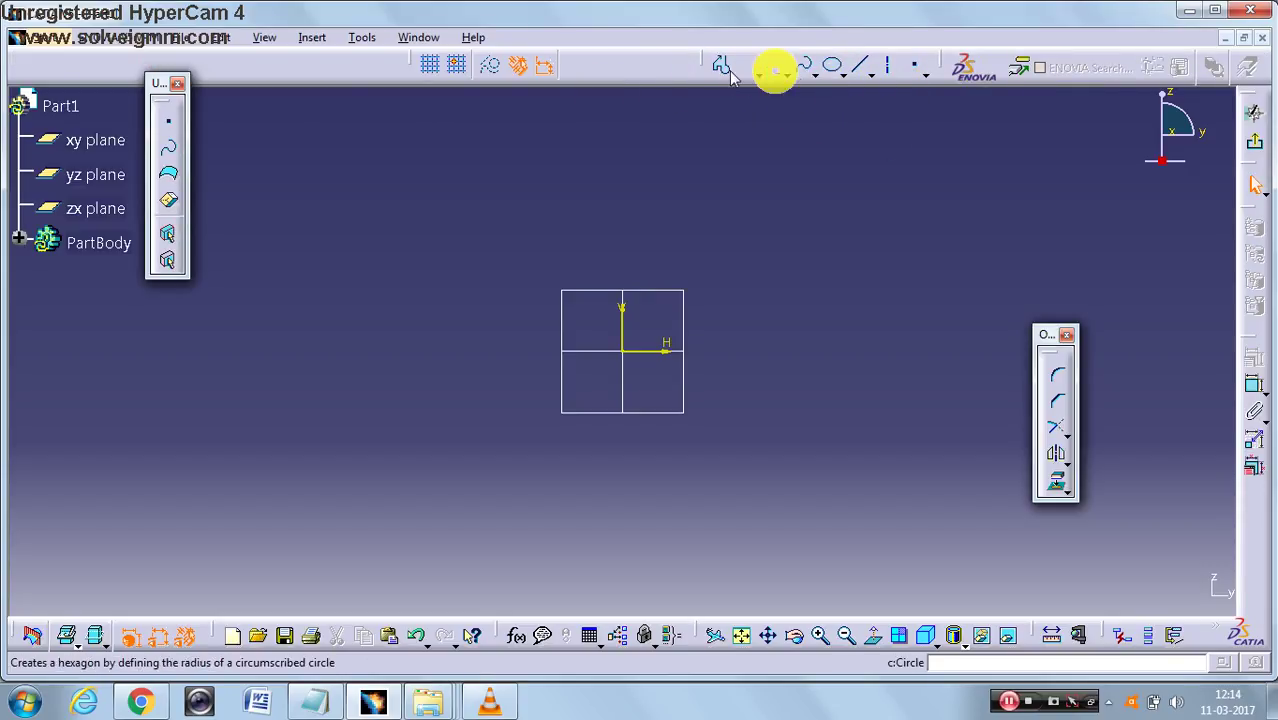
left_click(786, 70)
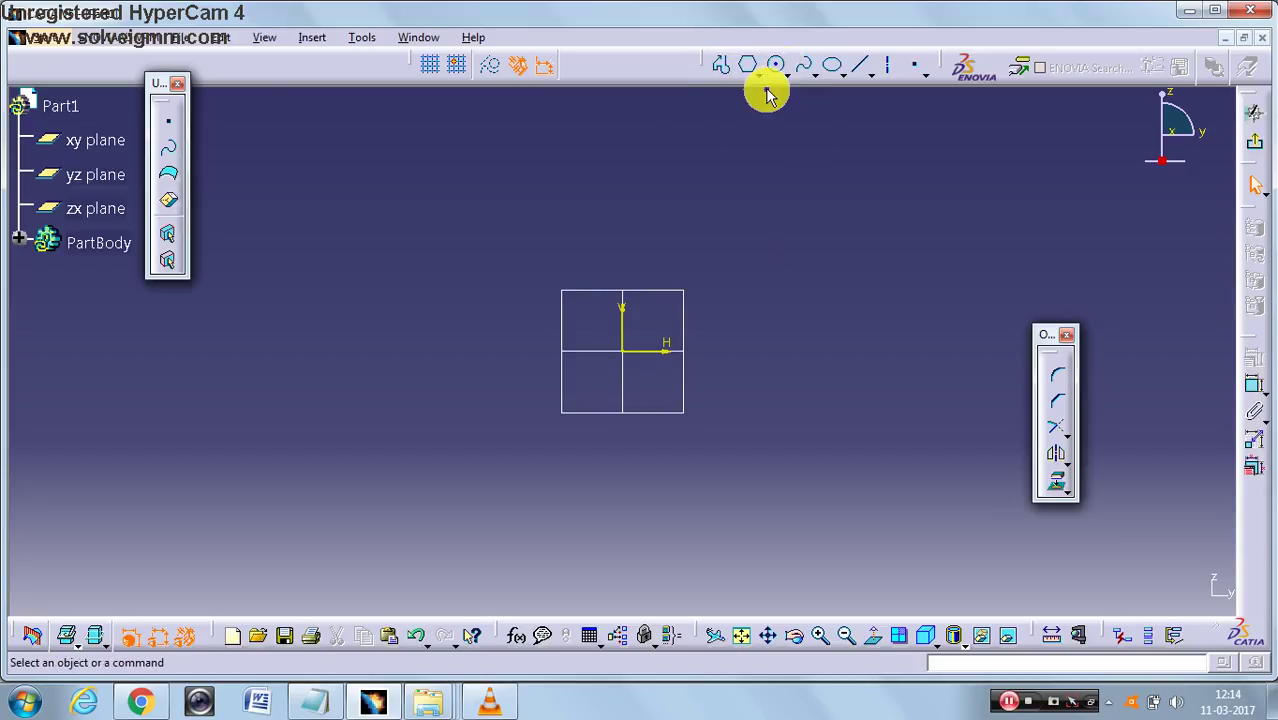
left_click(777, 70)
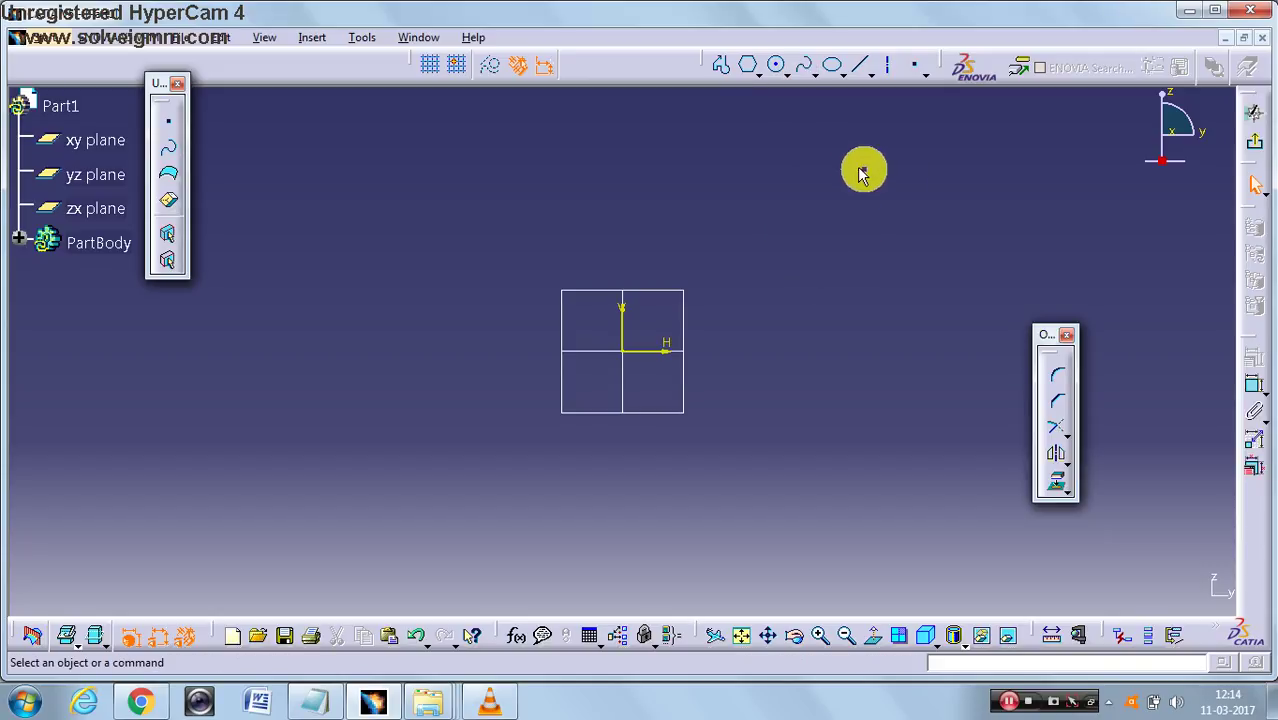
Step: Draw a circle centred on the sketch origin
left_click(775, 70)
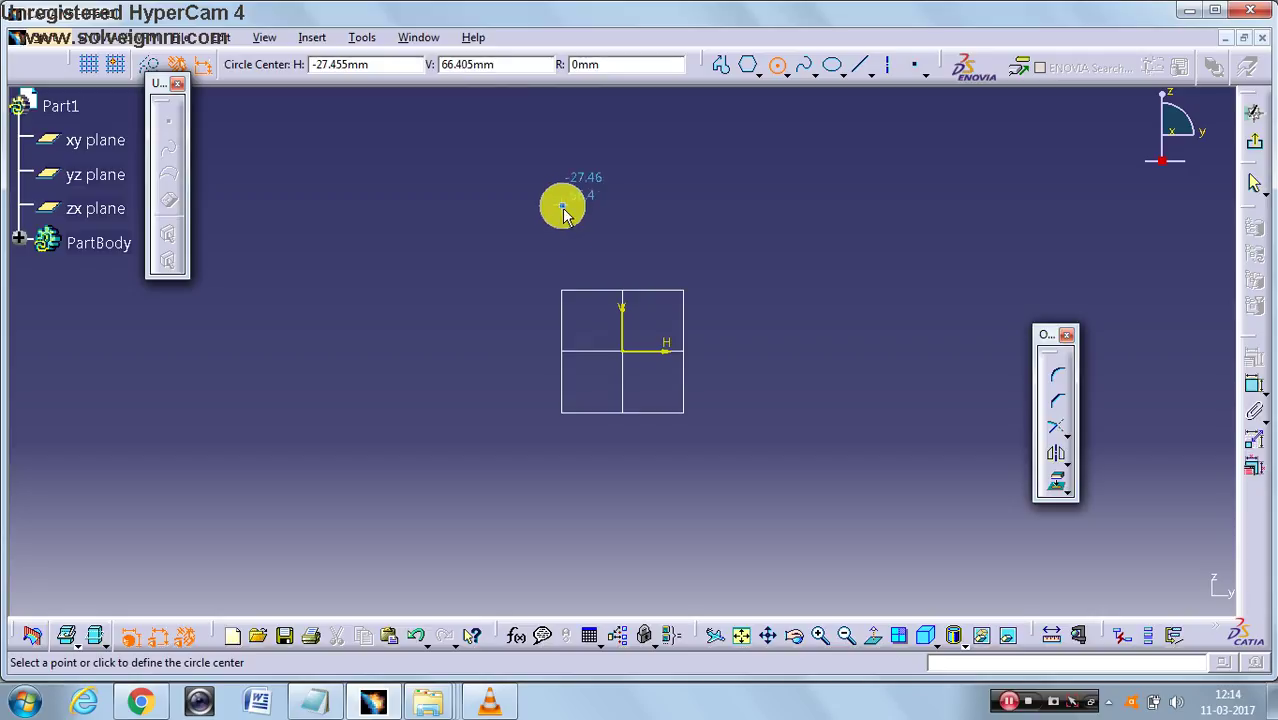
left_click(624, 352)
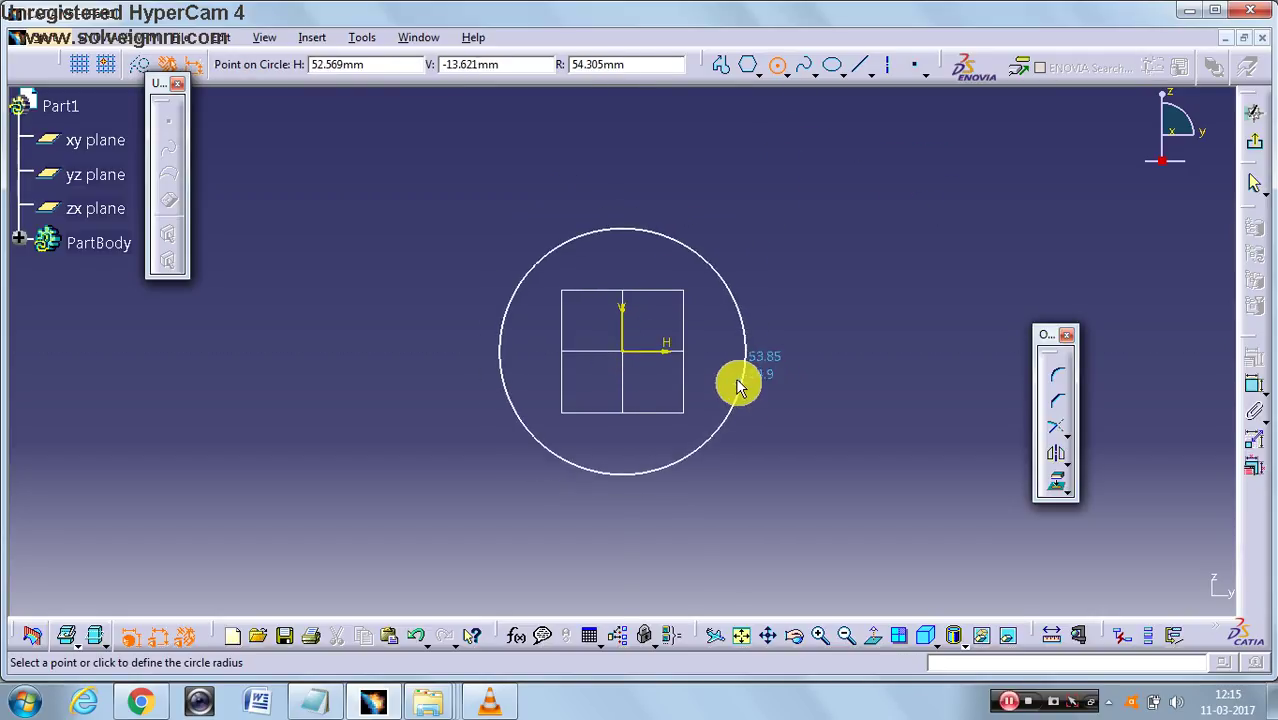
left_click(739, 377)
left_click(819, 214)
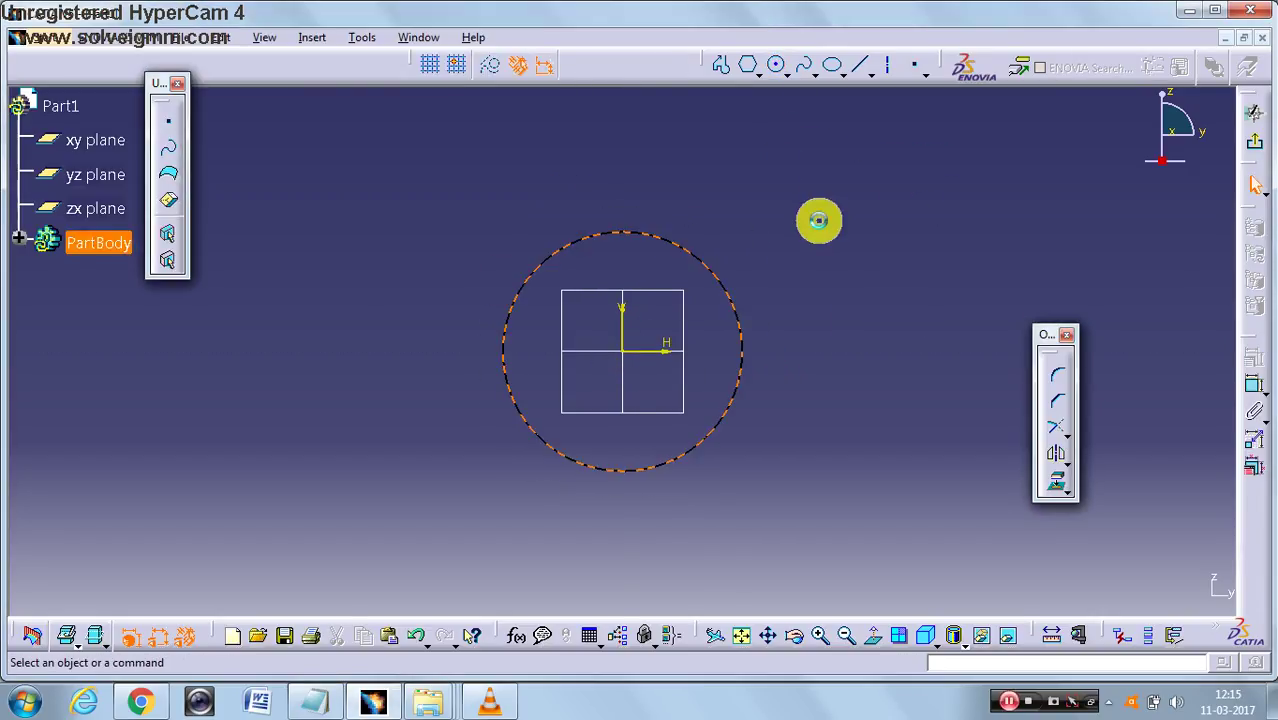
Step: Dimension the circle and change its diameter from 108.61 to 50 mm
left_click(1255, 385)
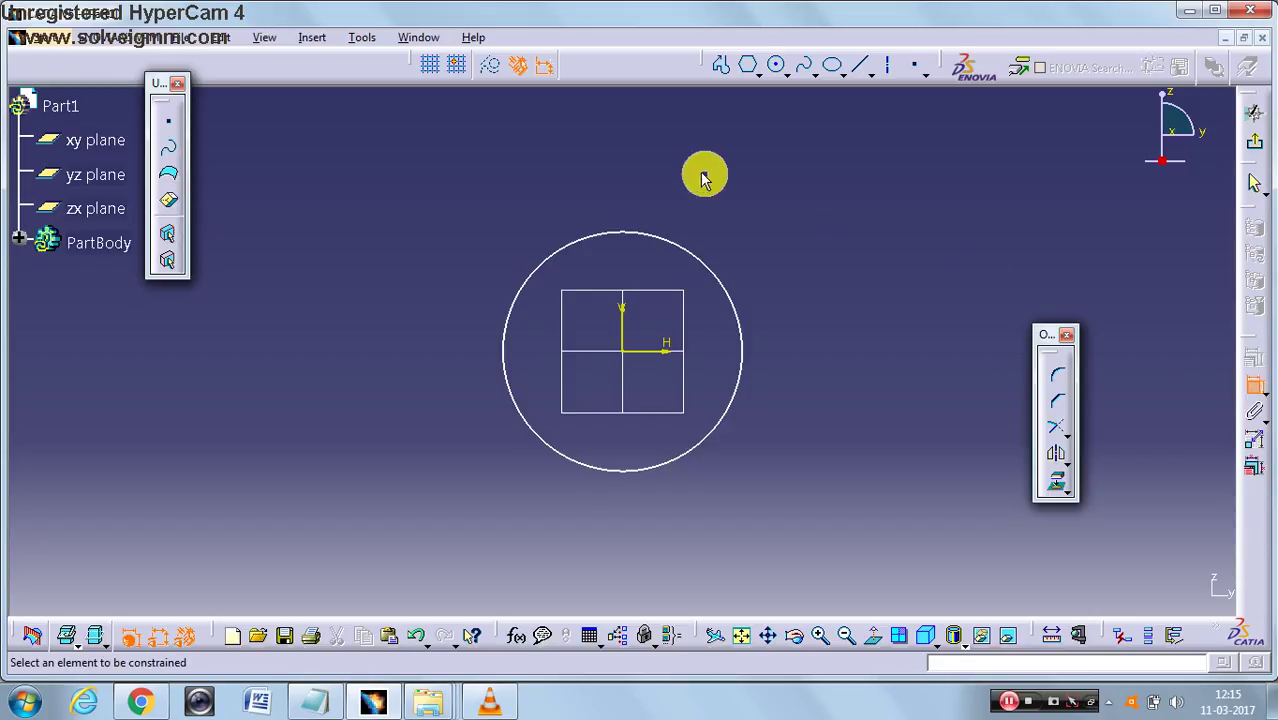
left_click(650, 240)
left_click(832, 205)
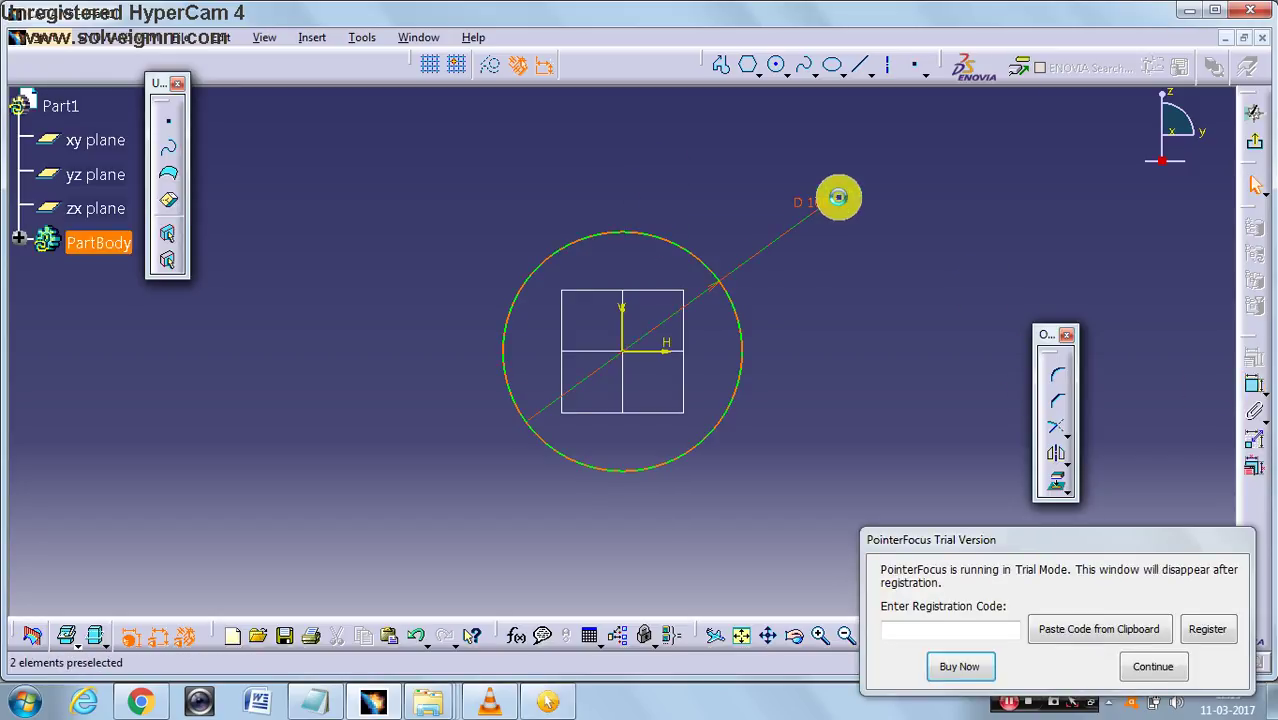
left_click(1153, 667)
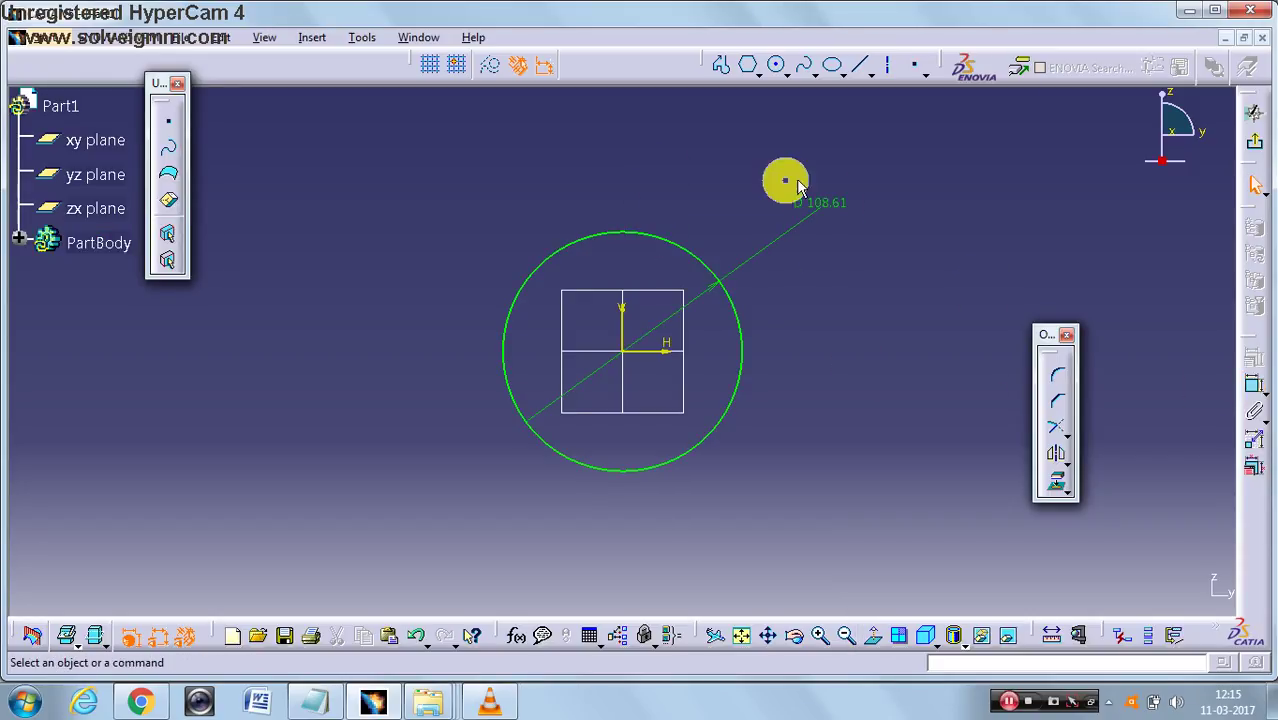
left_click(812, 203)
double_click(815, 203)
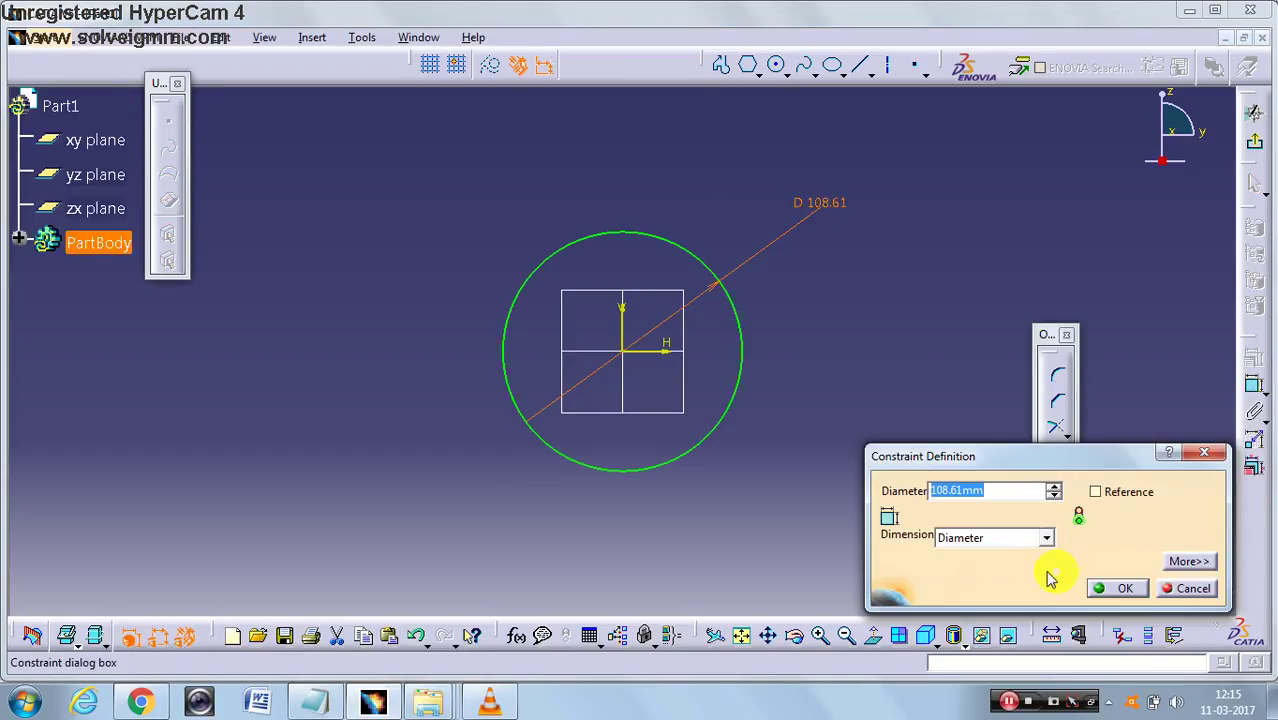
type("5")
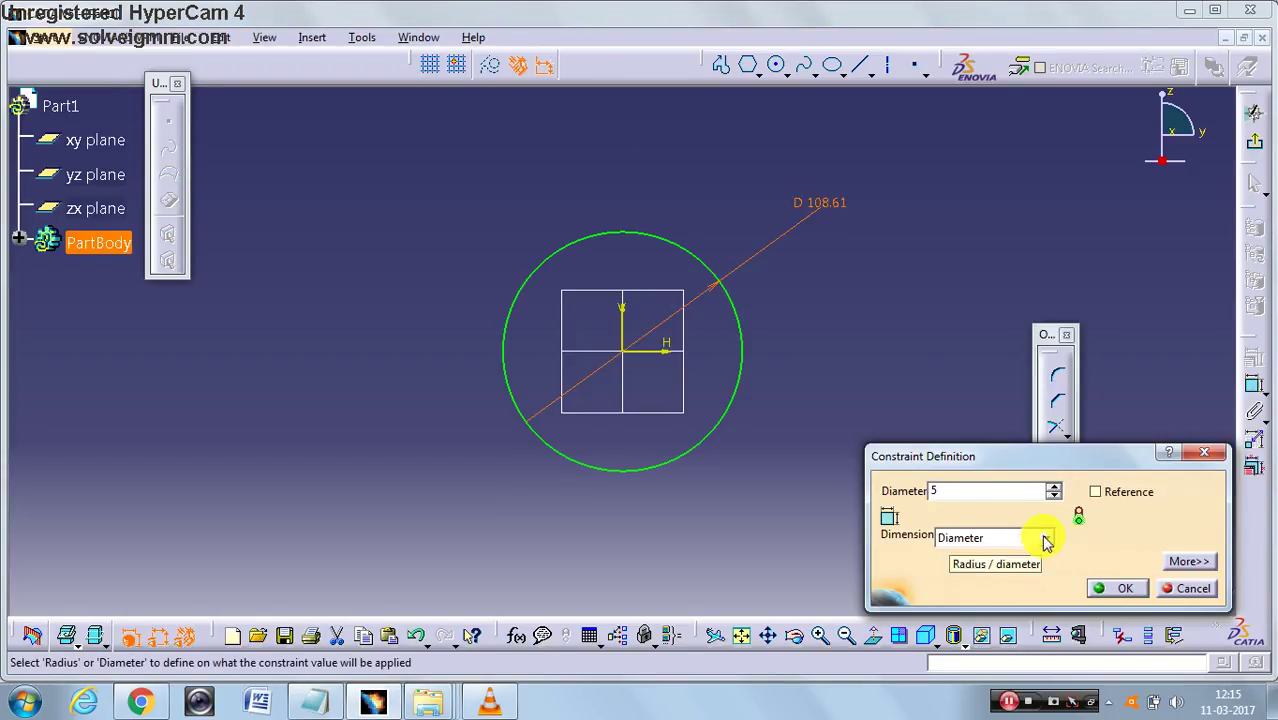
type("0")
left_click(1125, 589)
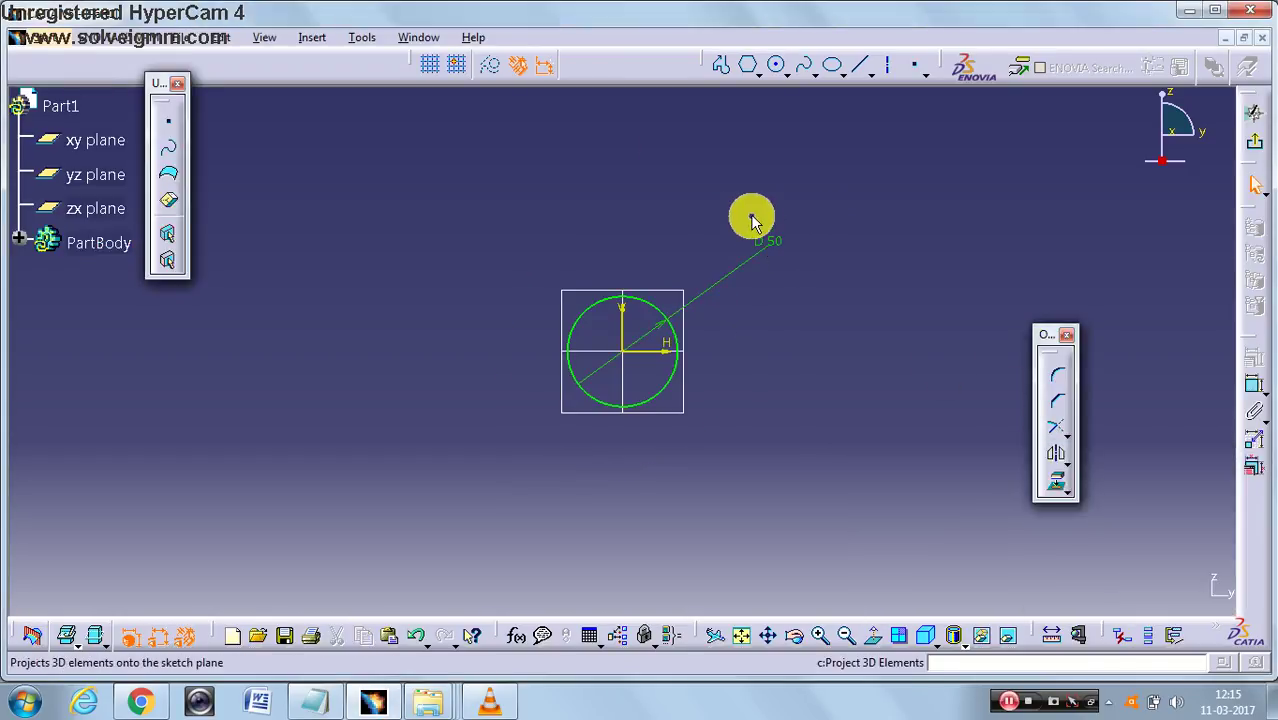
Step: Reopen the D 50 constraint, toggle radius then back to diameter, and select the circle and dimension
double_click(770, 243)
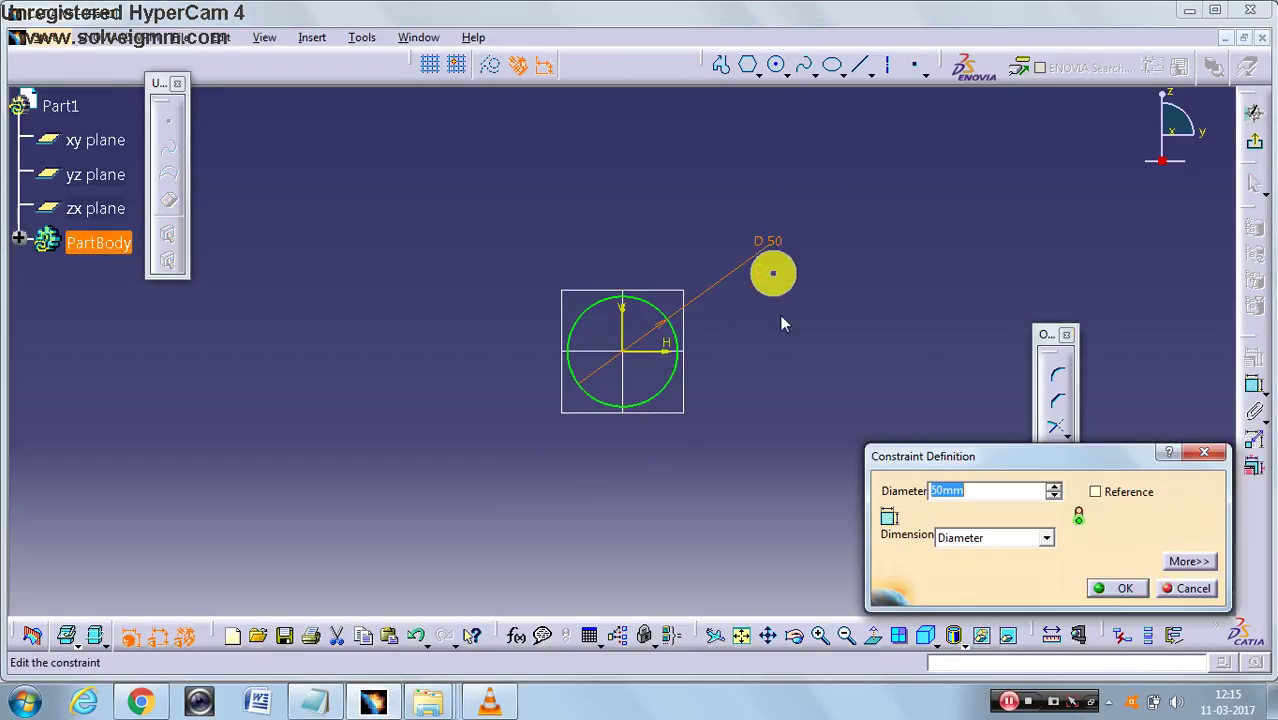
left_click(1049, 540)
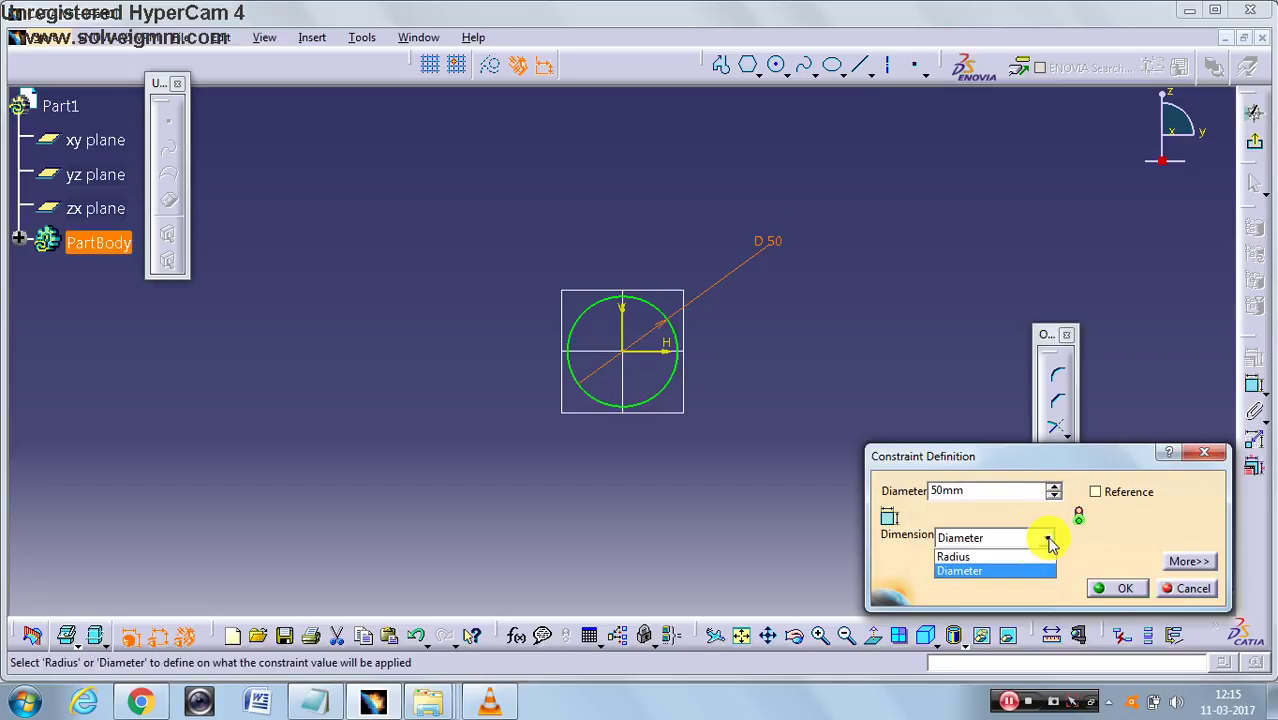
left_click(962, 557)
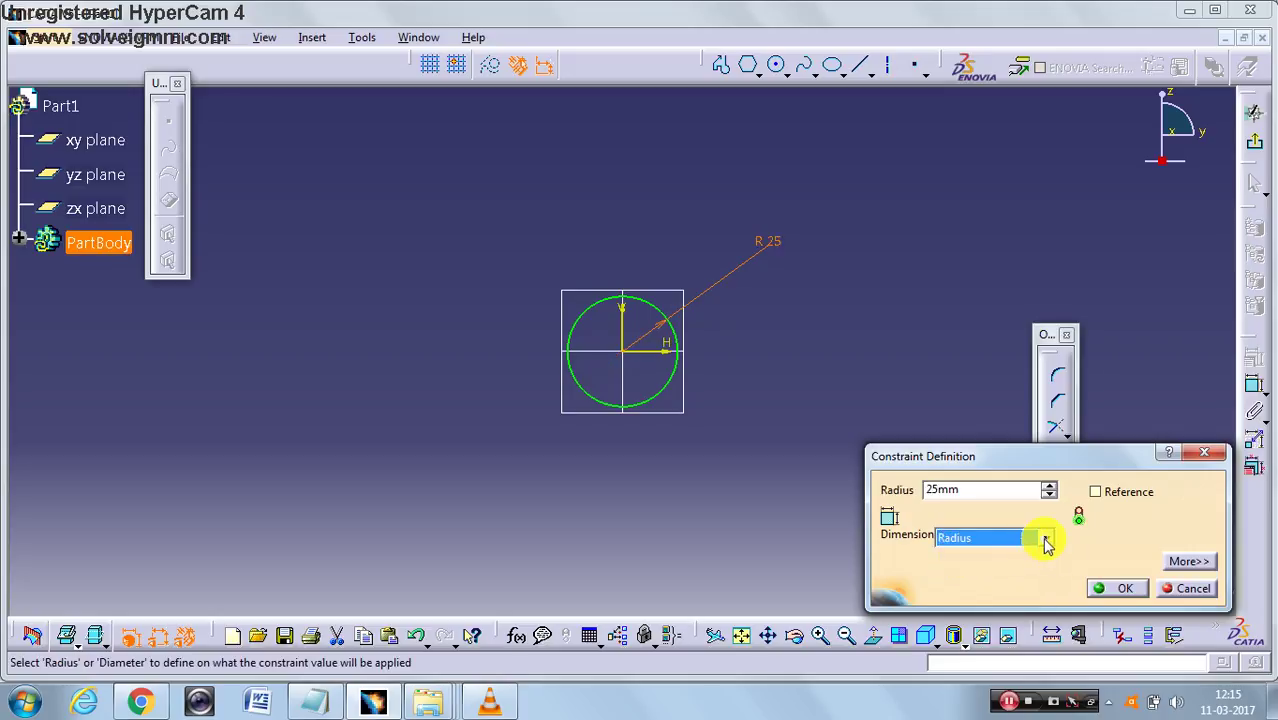
left_click(1046, 538)
left_click(952, 571)
left_click(886, 321)
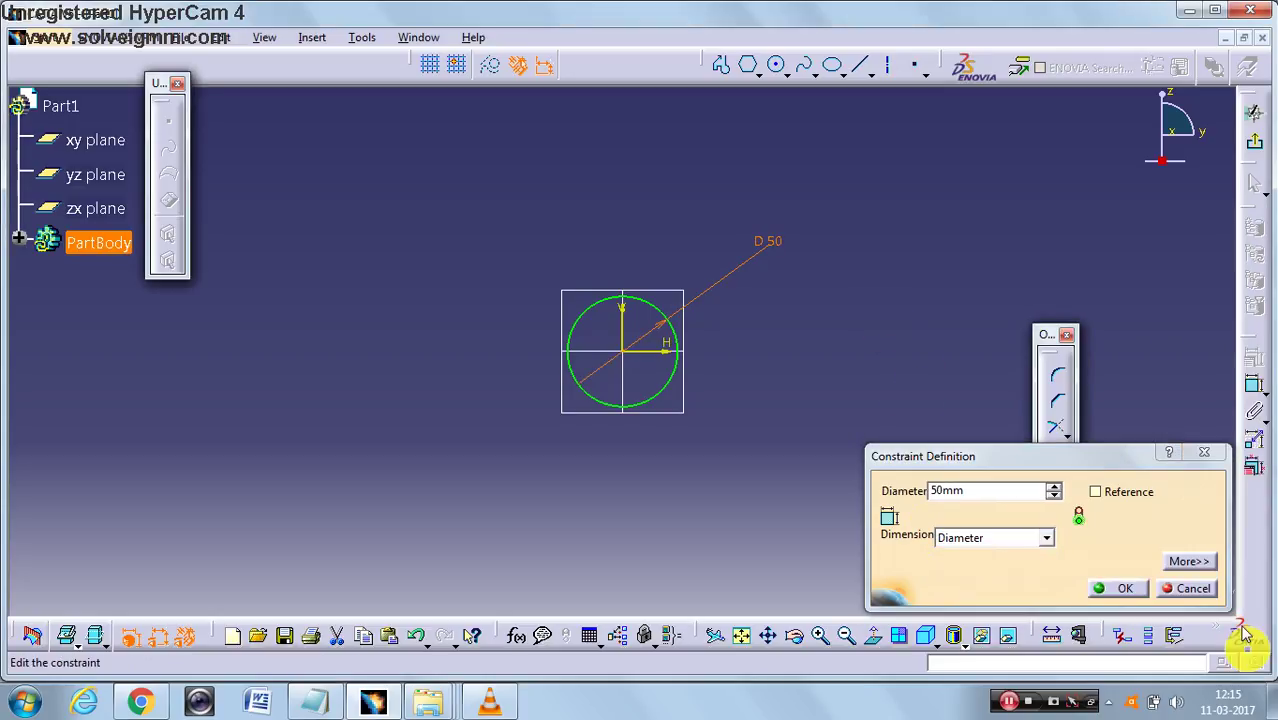
left_click(1205, 592)
left_click_drag(451, 157, 770, 500)
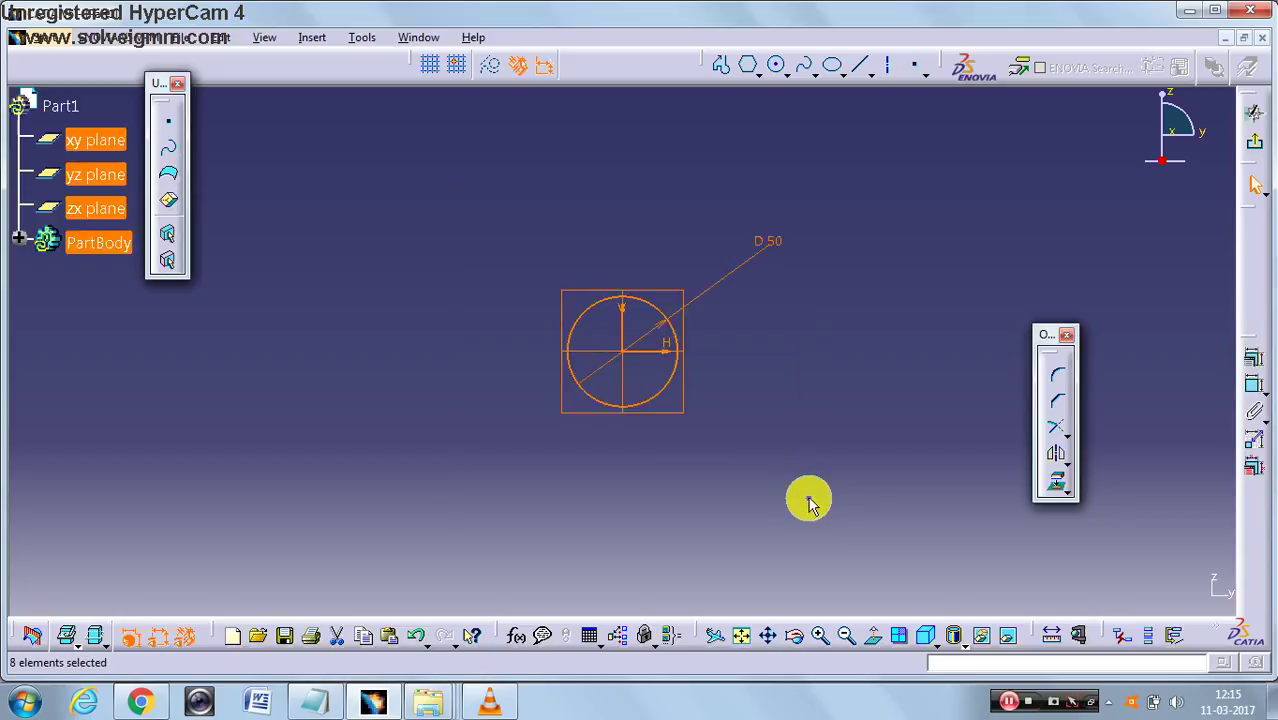
Step: Delete the circle, then draw a three-point circle left of the axes
key("Delete")
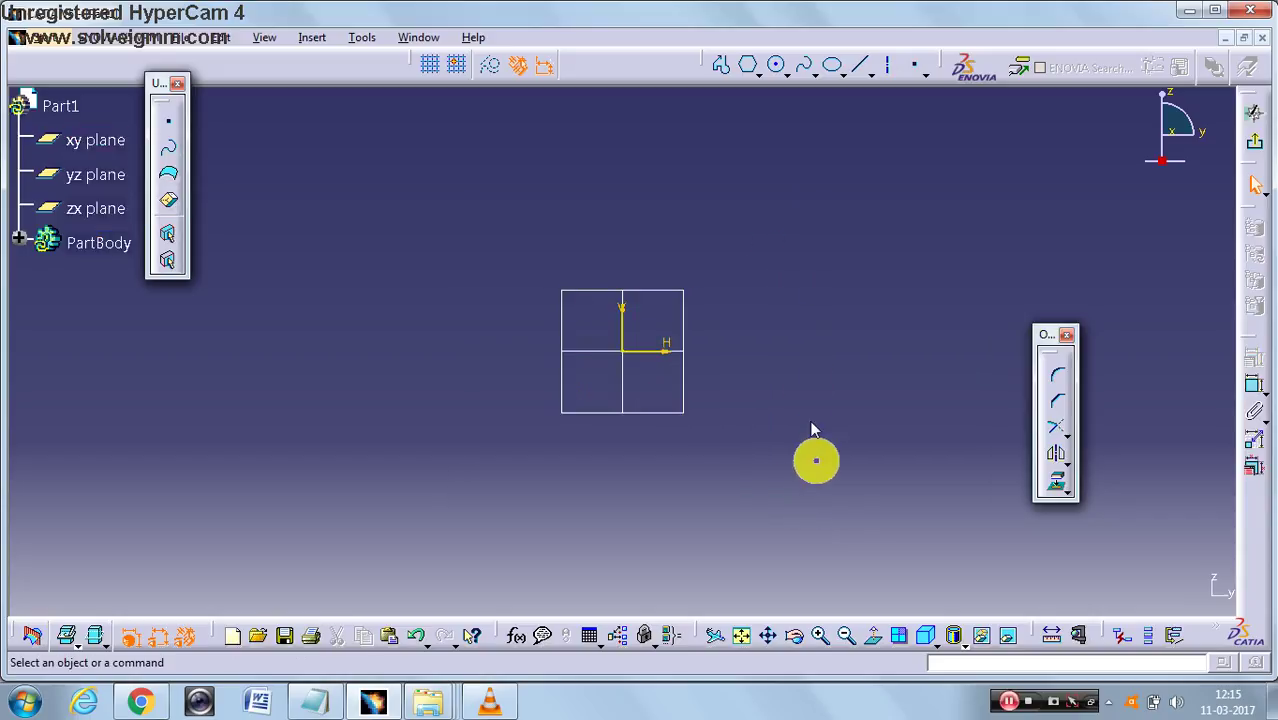
left_click(787, 72)
left_click(807, 123)
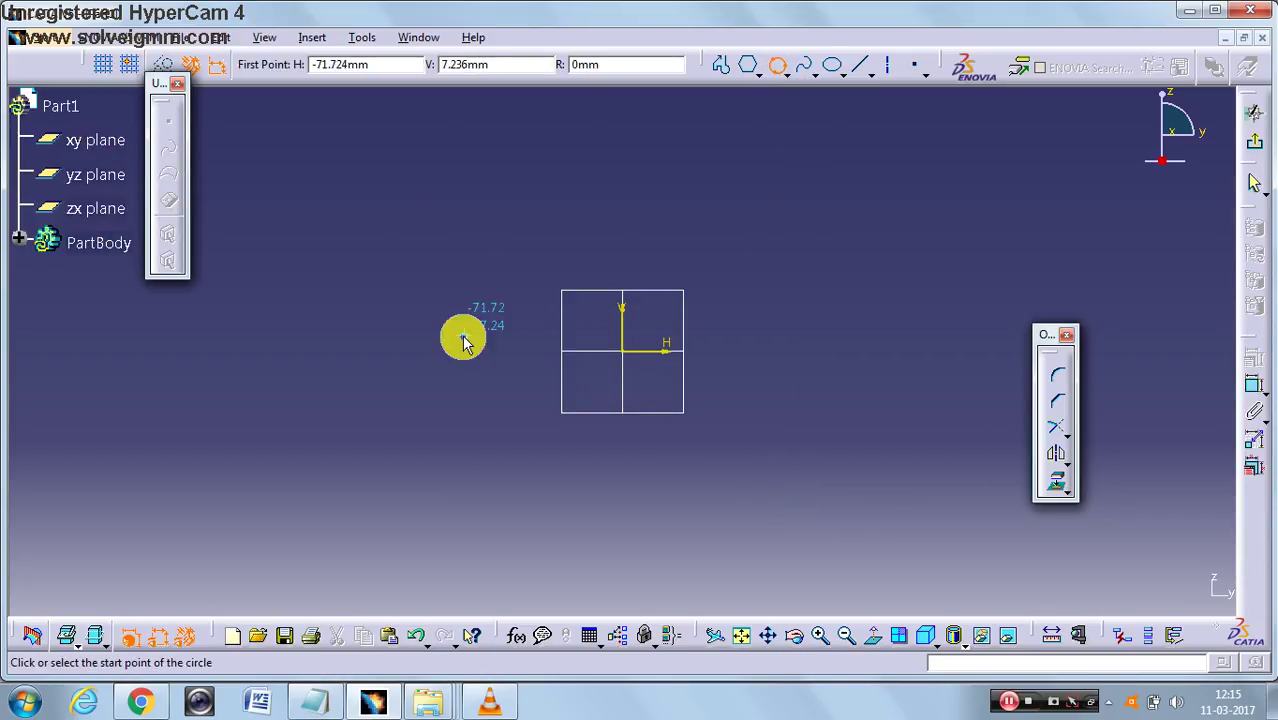
left_click(475, 427)
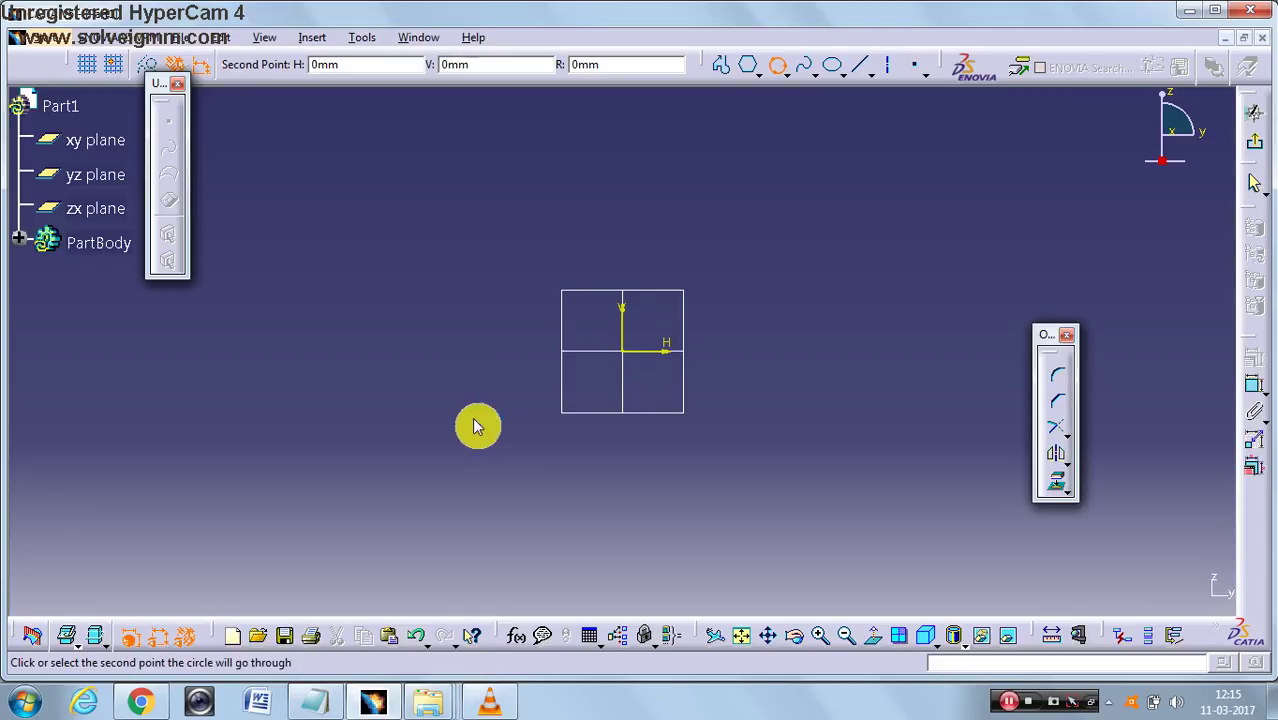
left_click(457, 270)
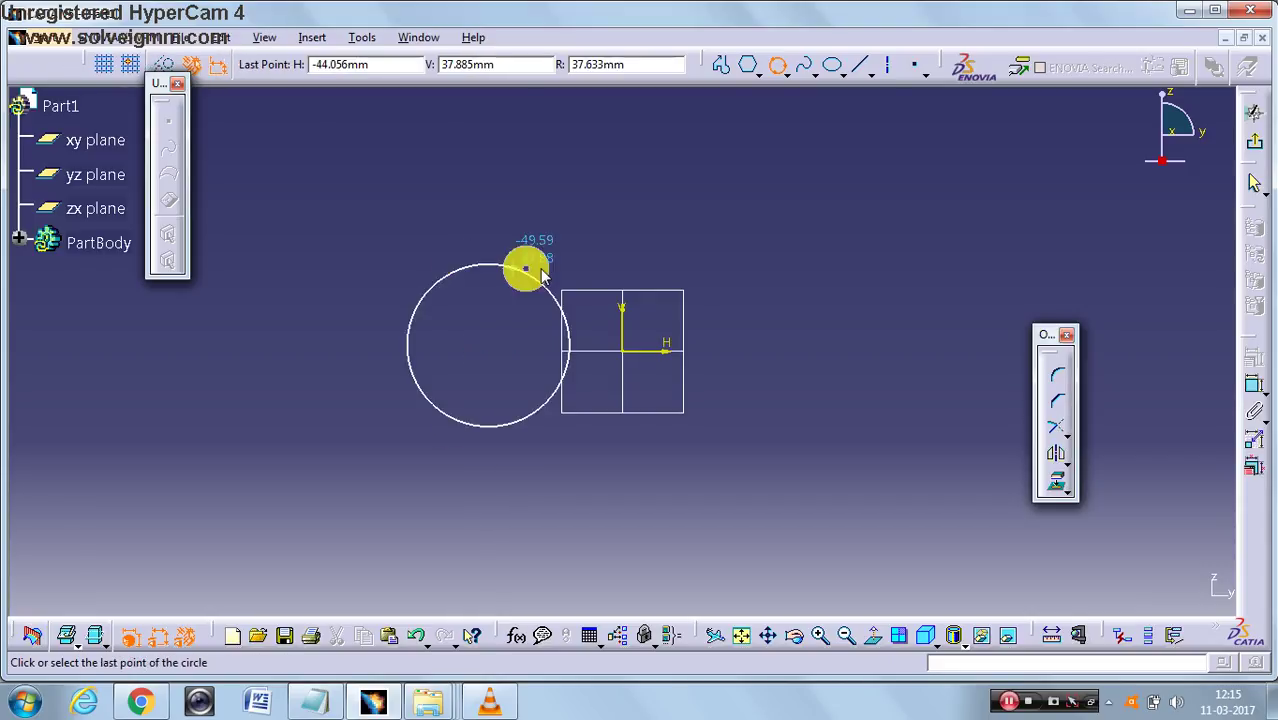
left_click(604, 366)
left_click(850, 456)
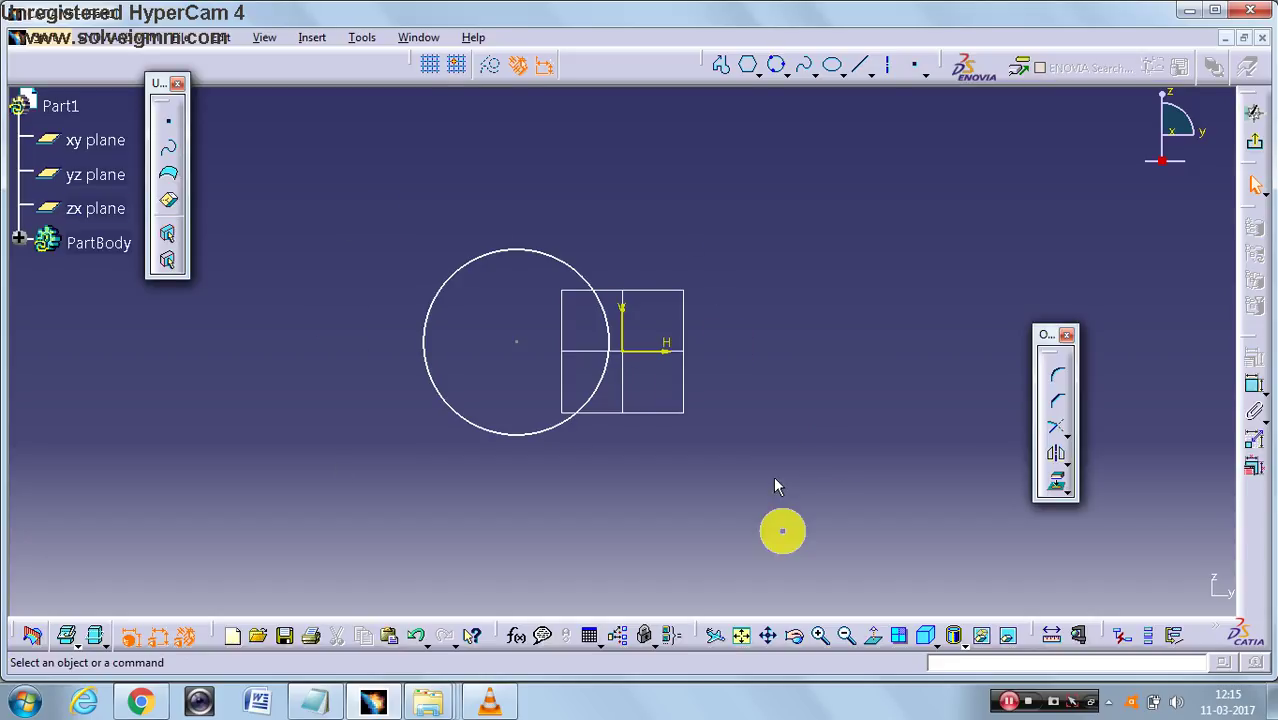
Step: Dimension the three-point circle, change D 84.215 to 50 mm, then delete circle and dimension
left_click(1258, 392)
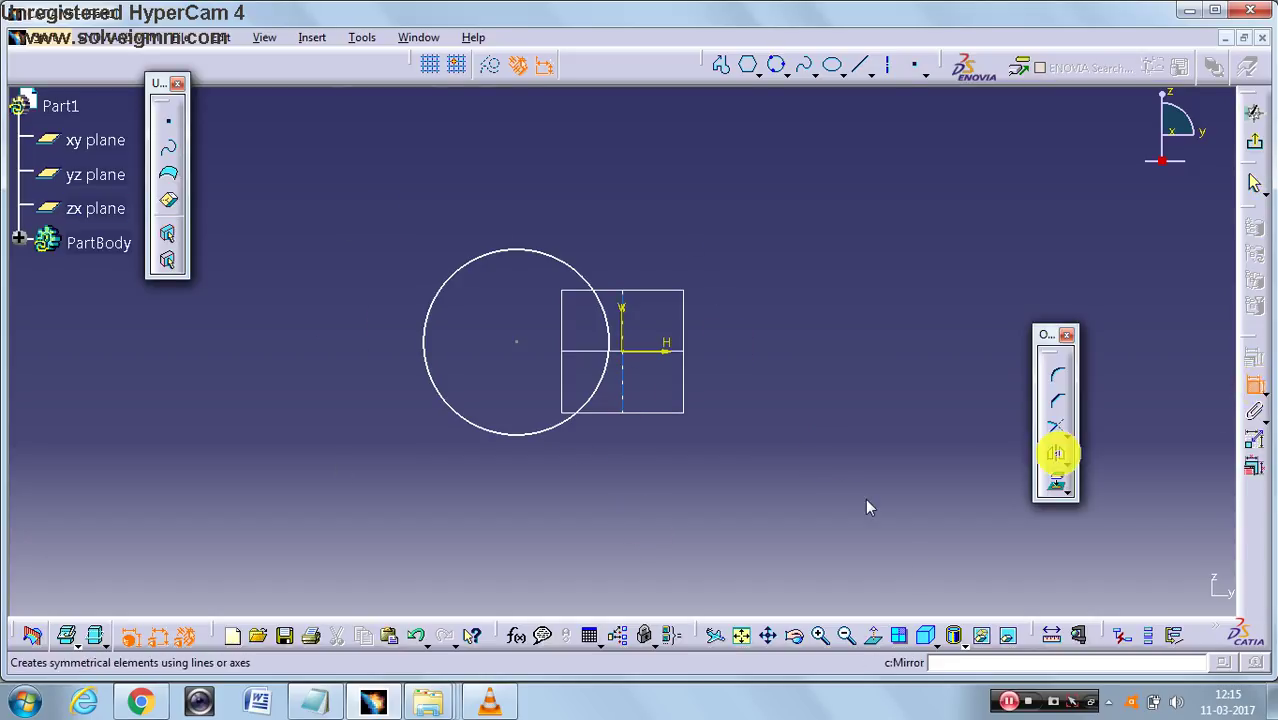
left_click(531, 430)
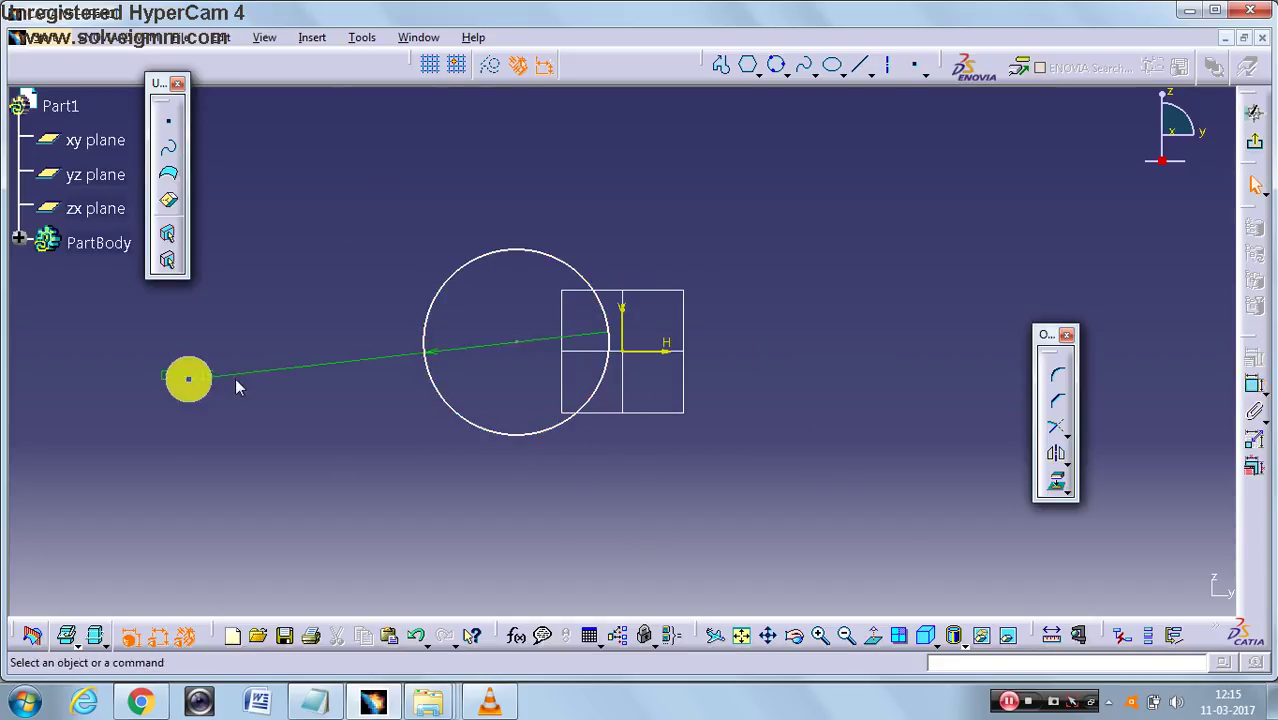
left_click(200, 368)
double_click(197, 371)
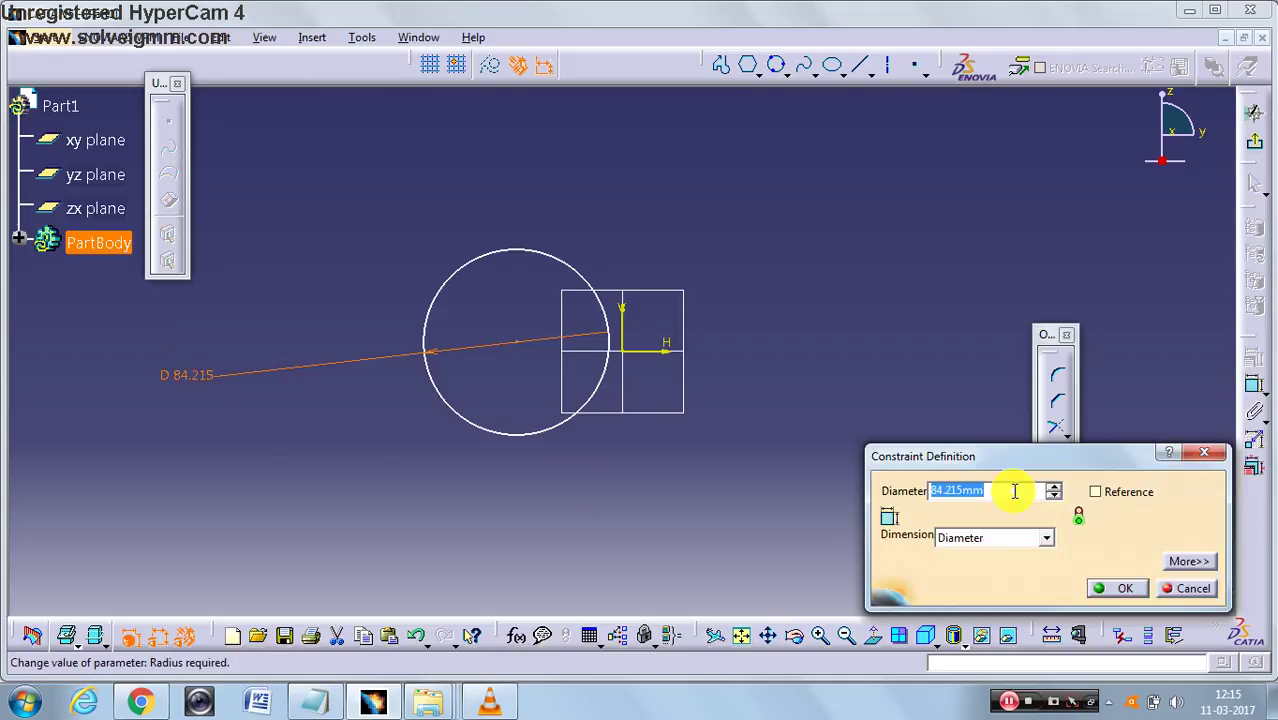
type("50")
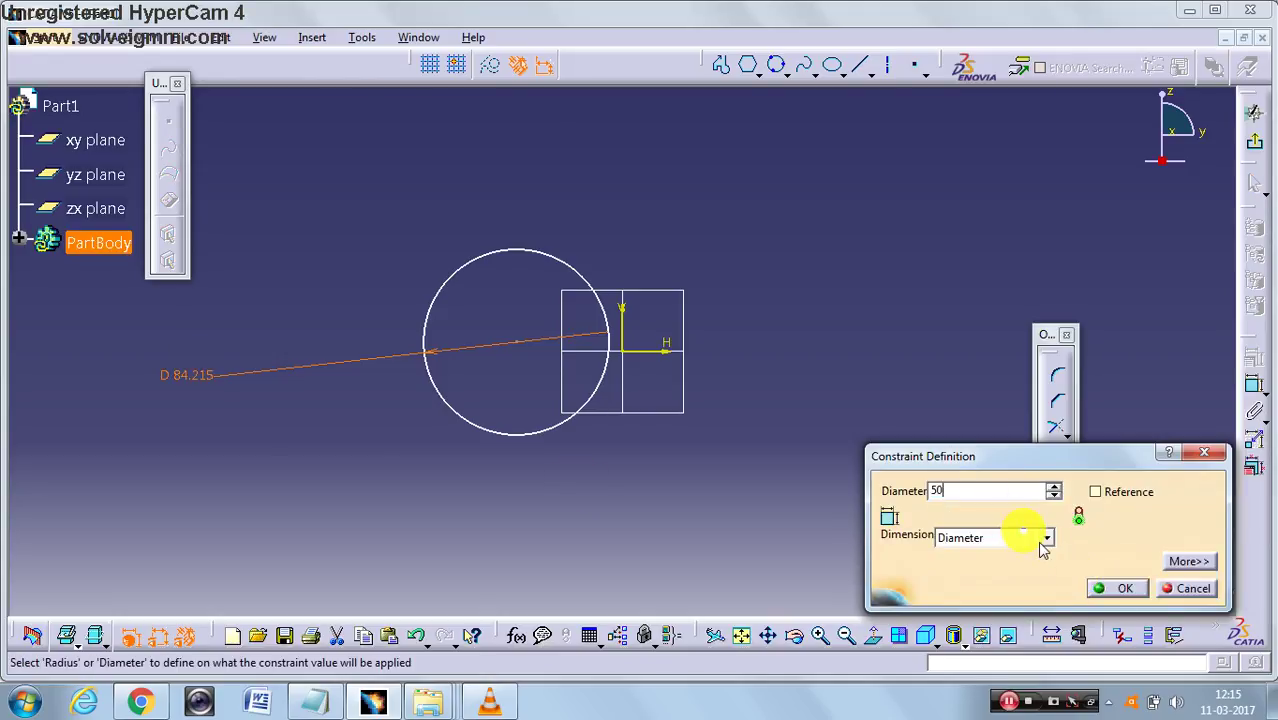
left_click(1046, 540)
left_click(1128, 590)
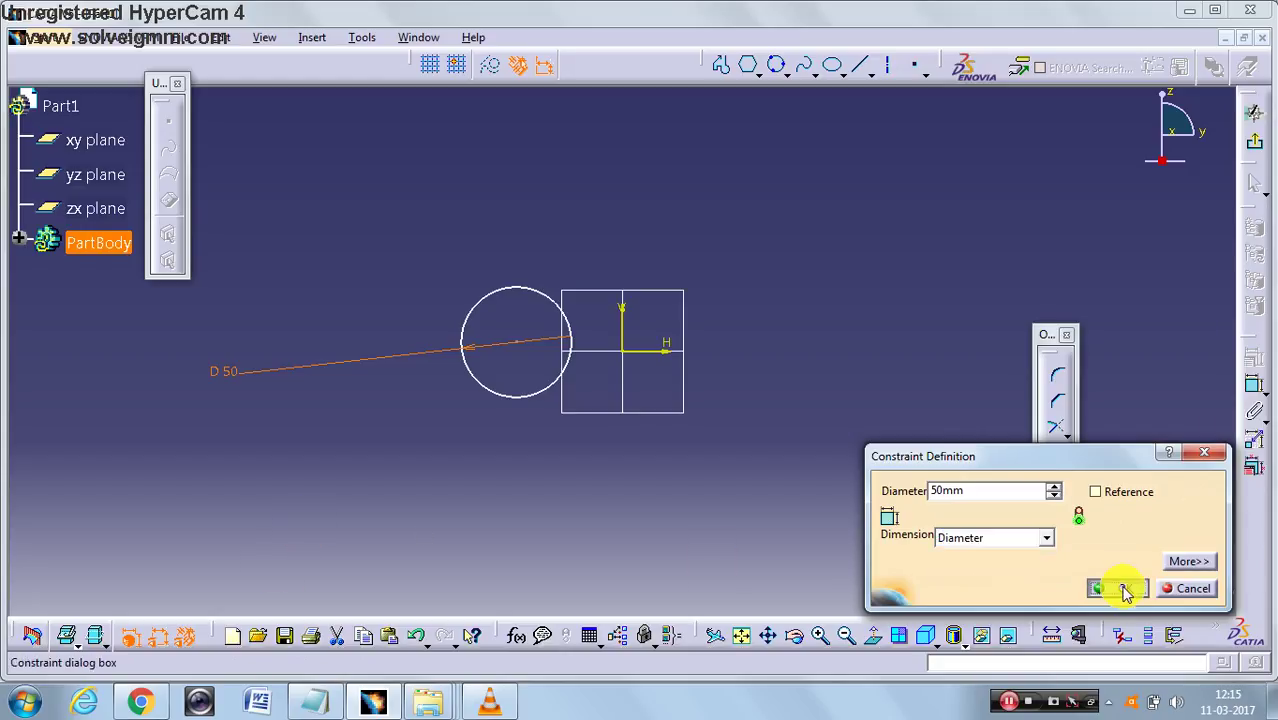
left_click(1124, 590)
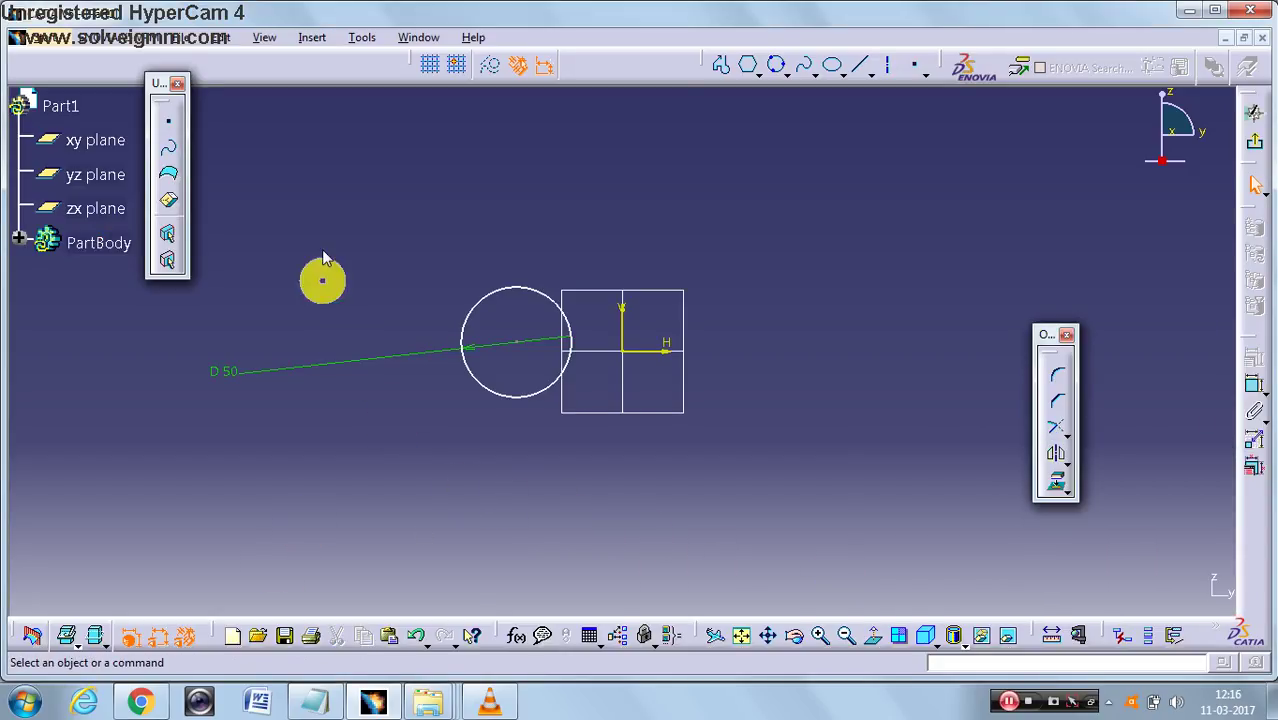
left_click_drag(322, 204, 810, 541)
key("Delete")
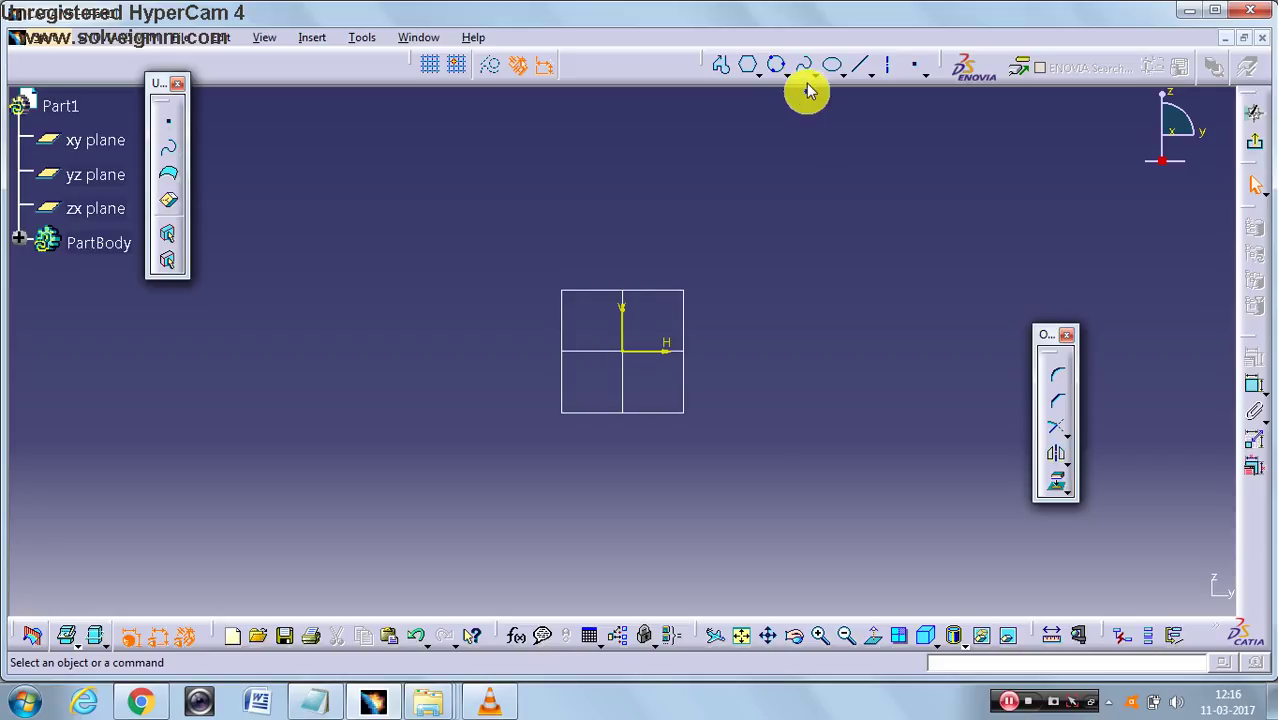
Step: Pick Tri-Tangent Circle from the circle tools, dismiss the trial notice and cancel it
left_click(786, 74)
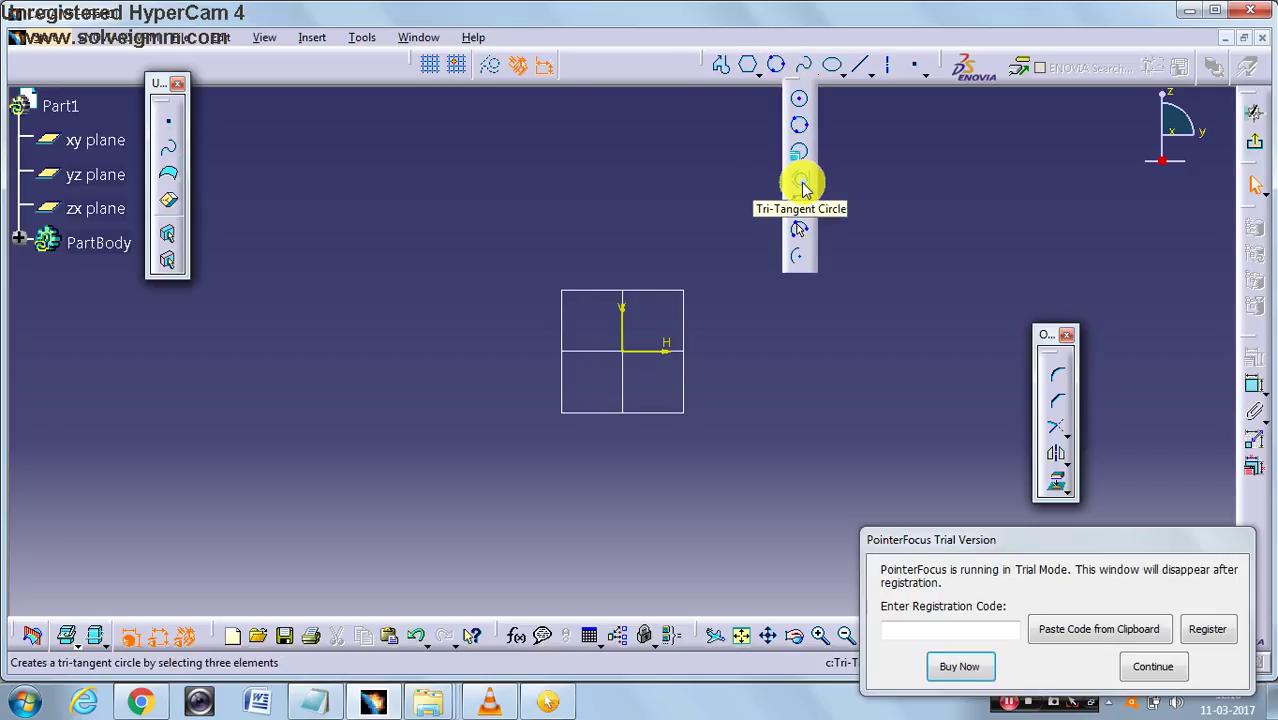
left_click(796, 184)
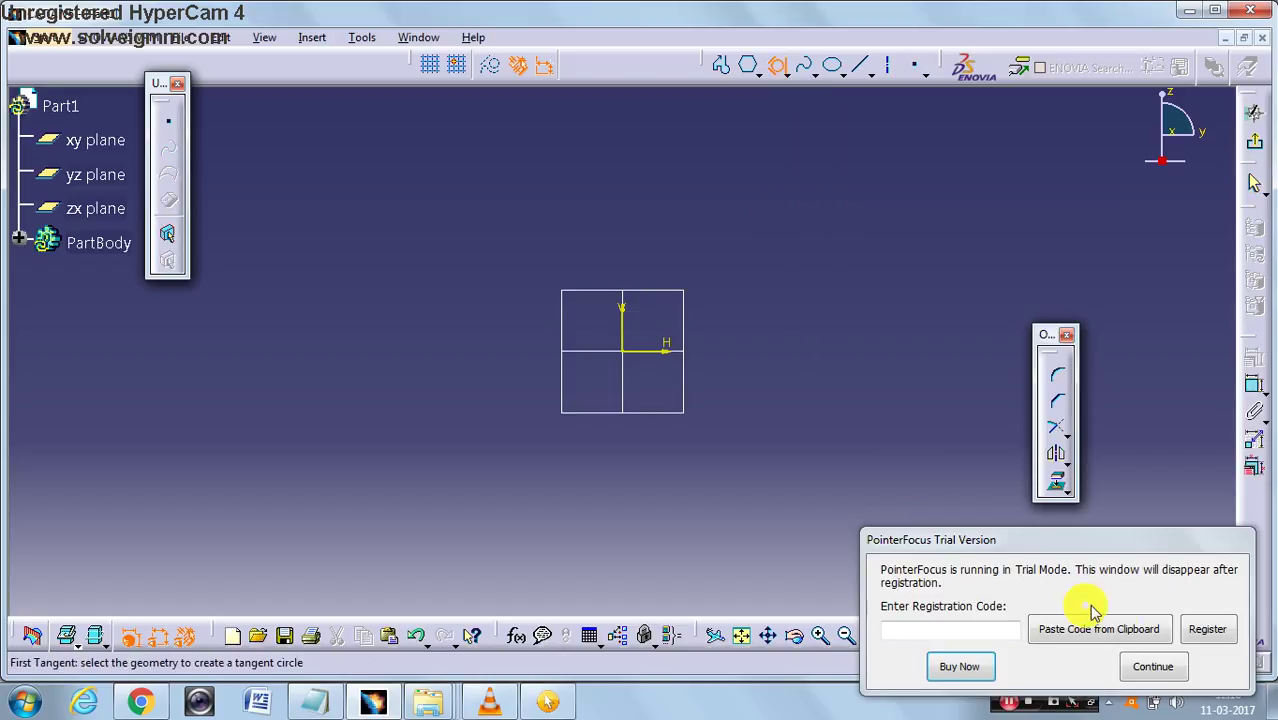
left_click(1150, 672)
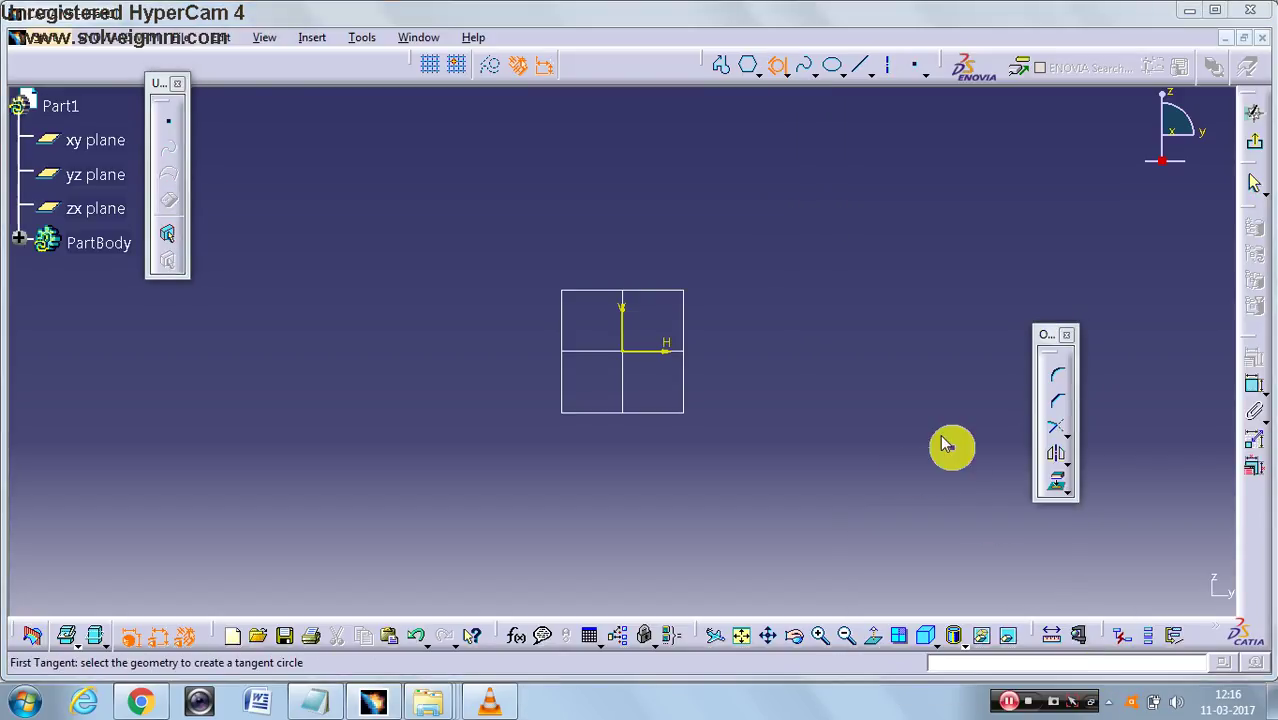
left_click(777, 66)
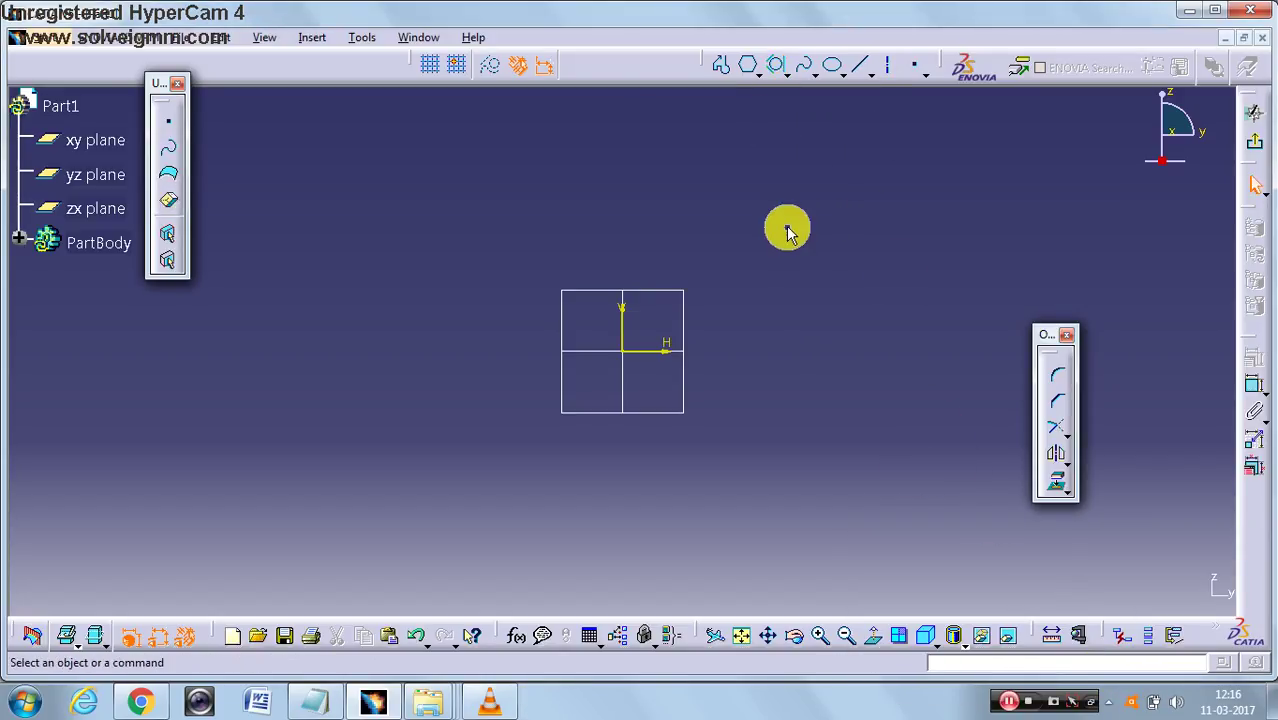
left_click(772, 70)
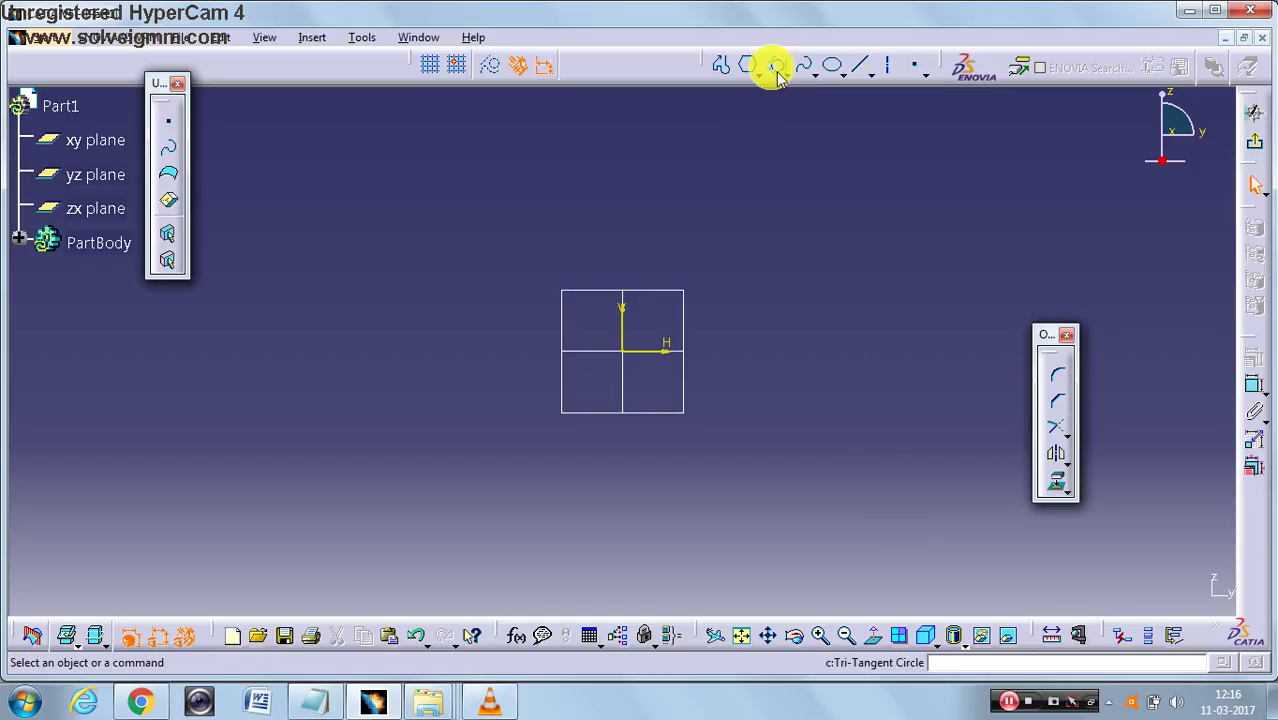
Step: Draw a diagonal line from lower left to upper right and test it as a tri-tangent element
left_click(862, 70)
left_click(556, 465)
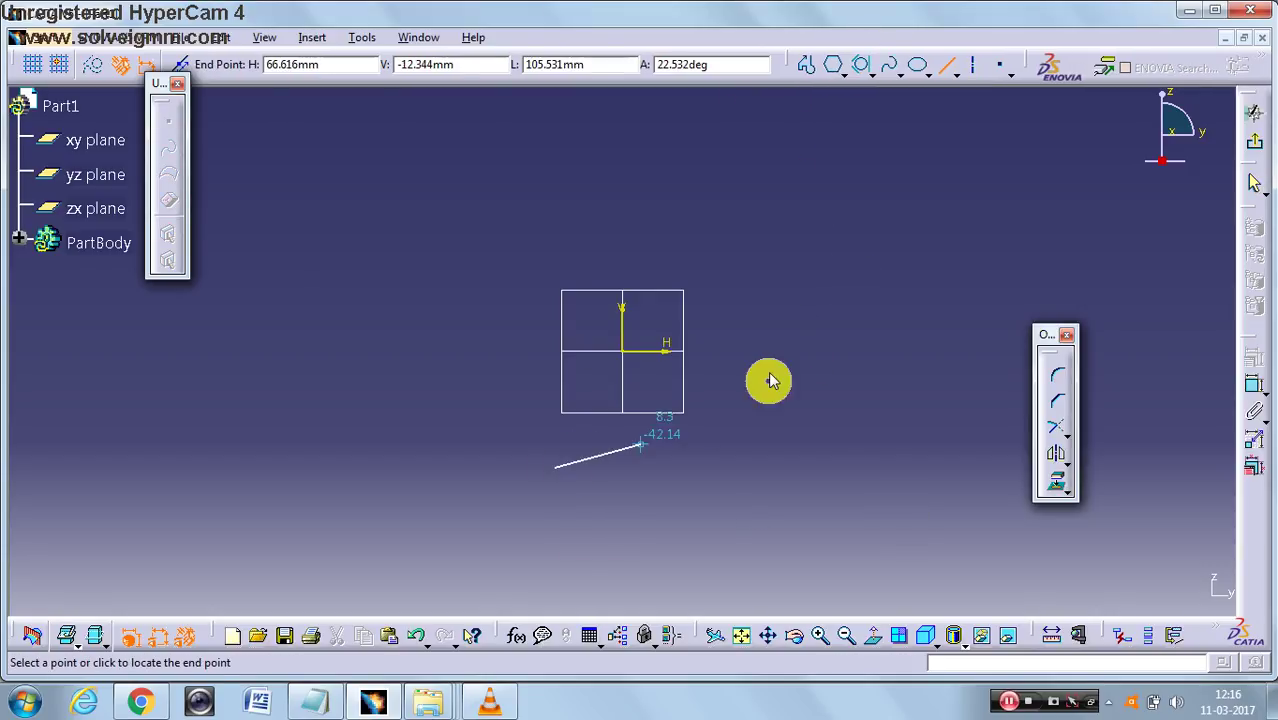
left_click(882, 197)
left_click(904, 290)
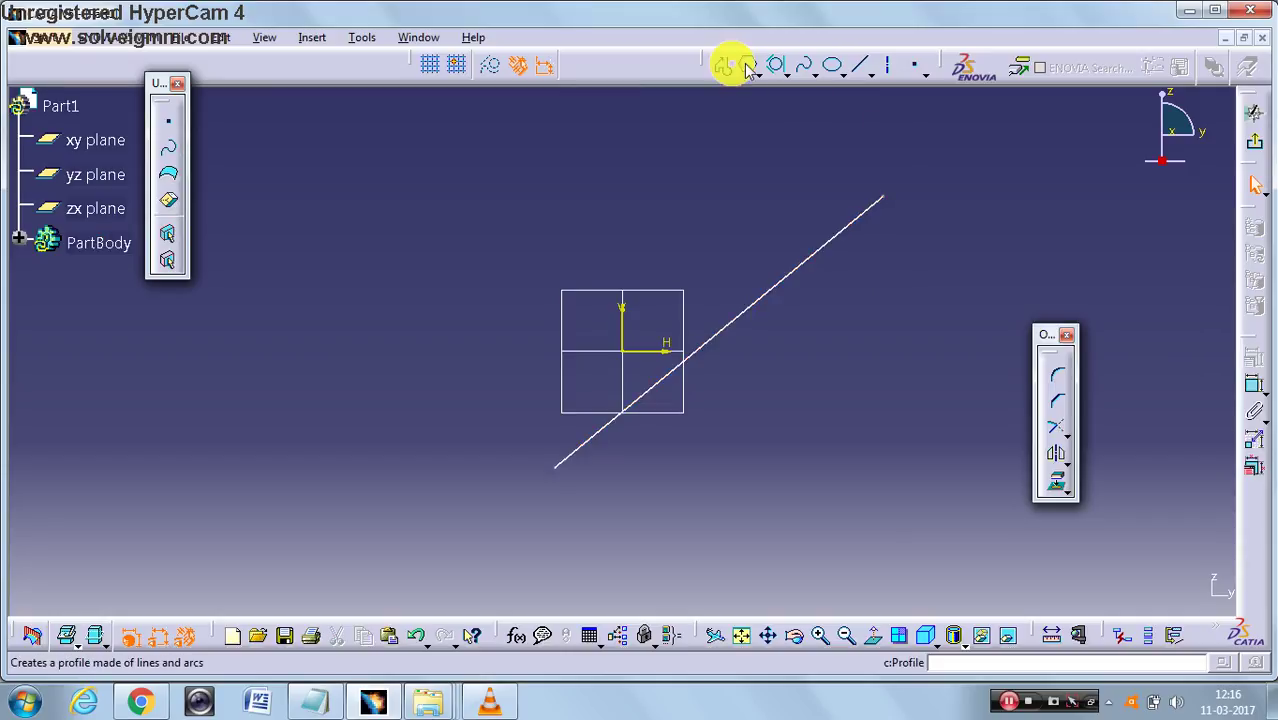
left_click(799, 266)
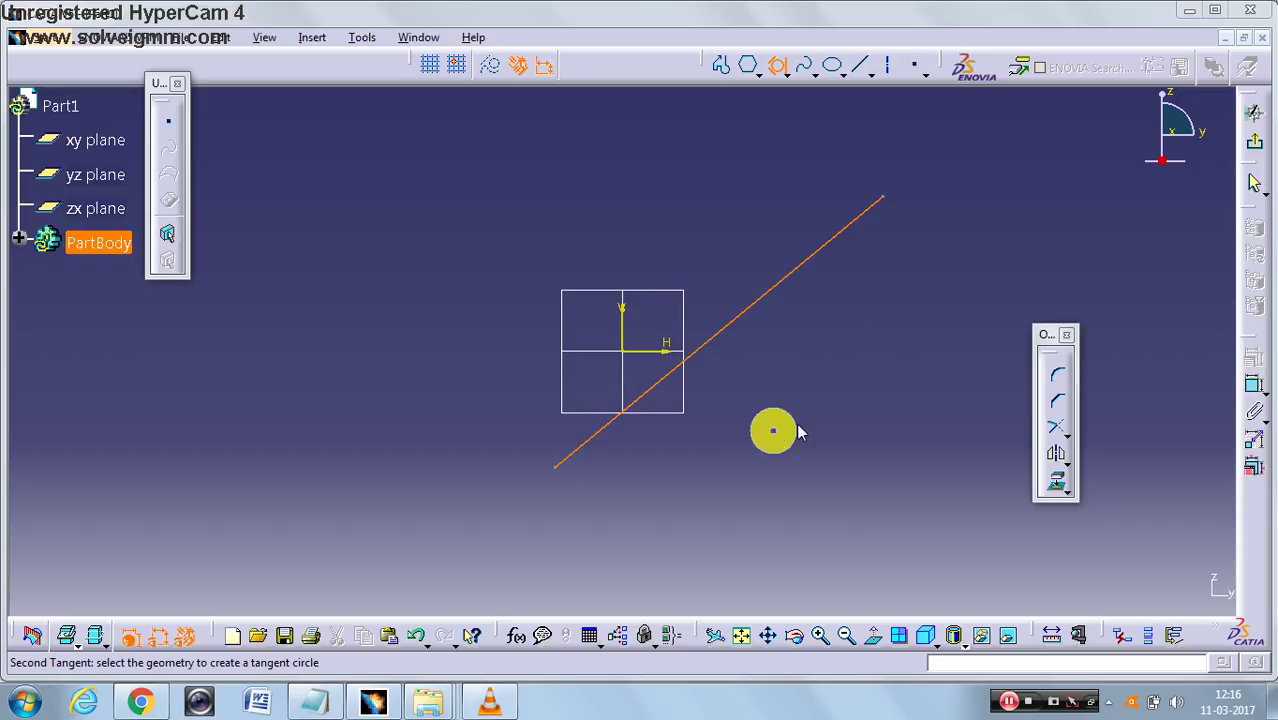
left_click(777, 65)
mouse_move(434, 190)
left_mouse_down()
mouse_move(964, 576)
mouse_move(938, 583)
left_mouse_up()
left_click(784, 508)
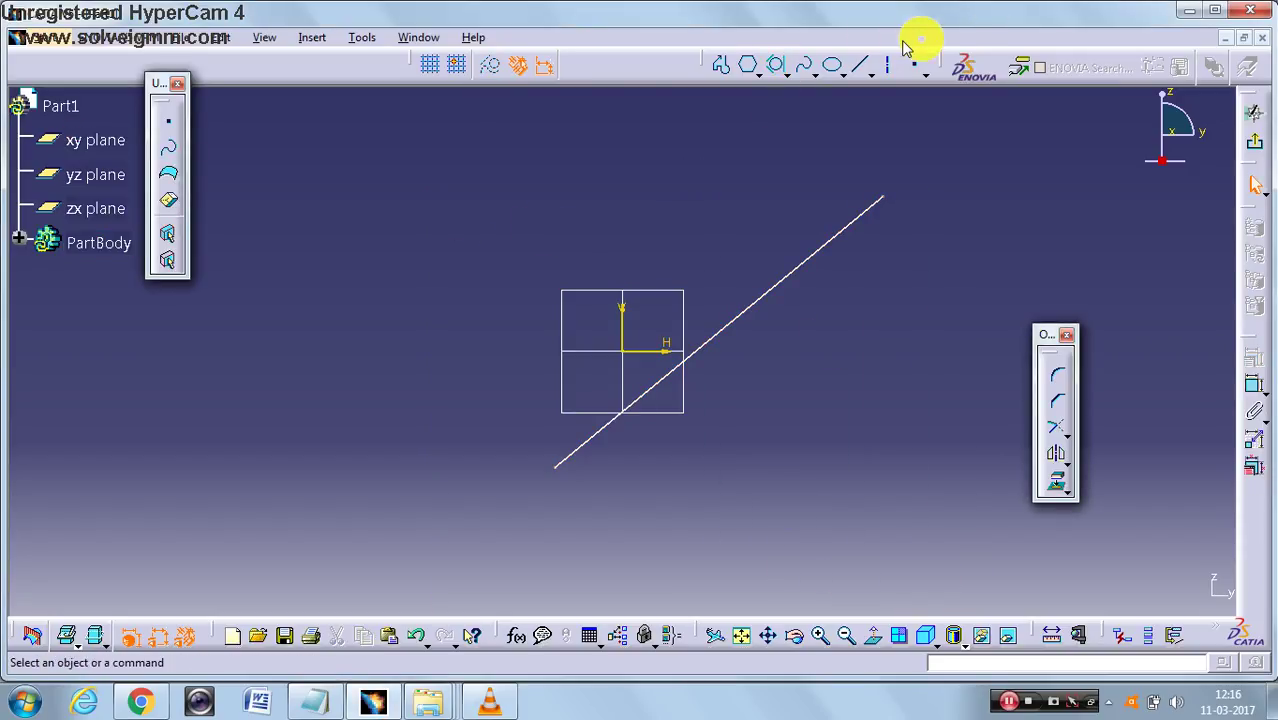
Step: Draw two more lines crossing the first diagonal line
left_click(858, 67)
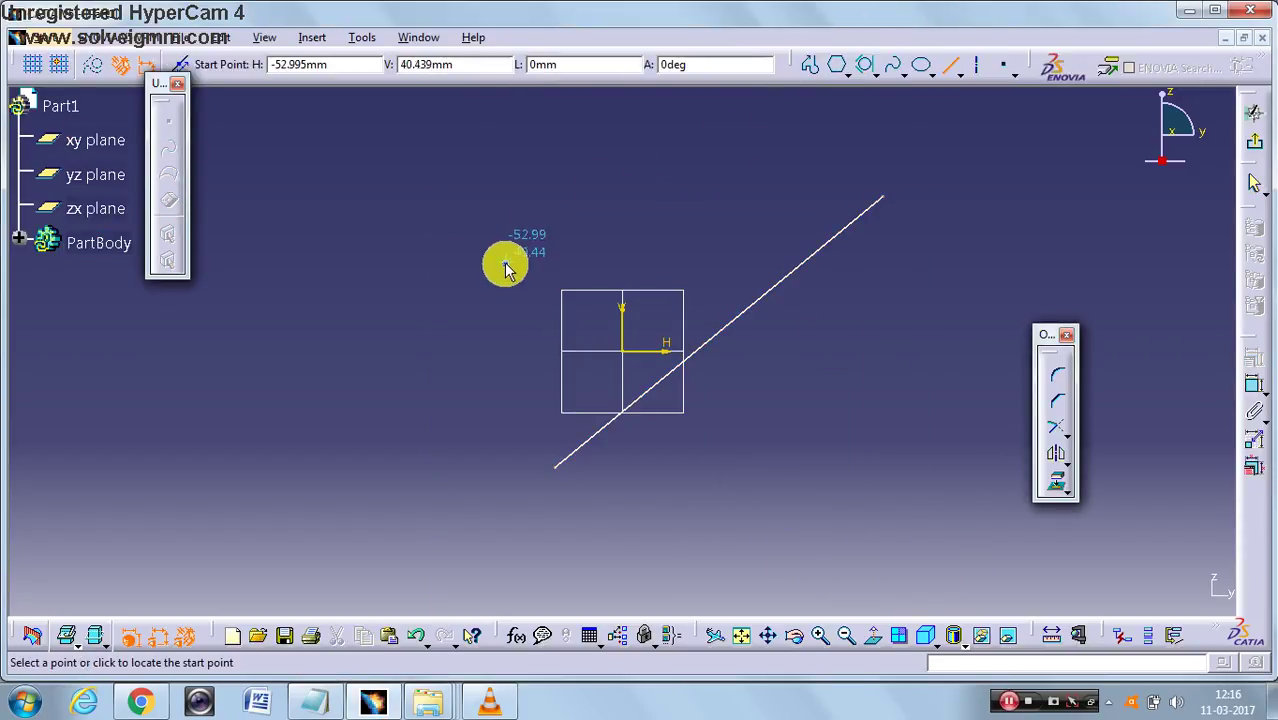
left_click(464, 311)
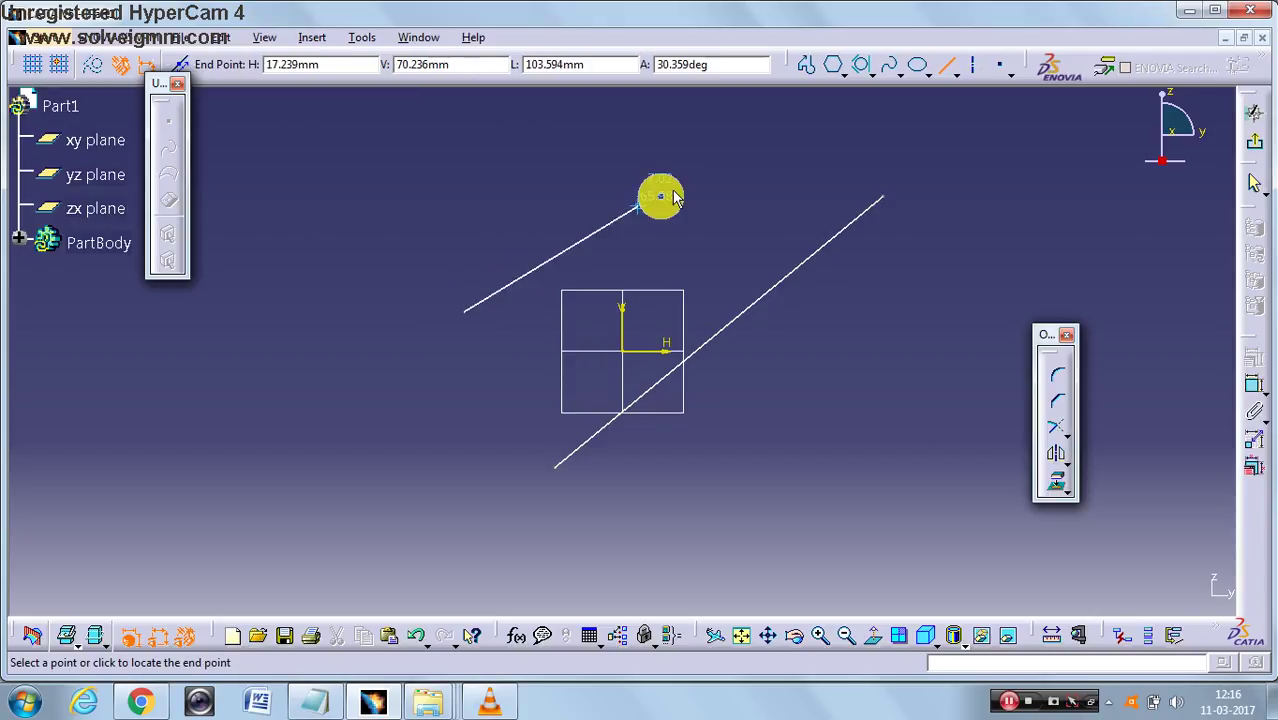
left_click(768, 107)
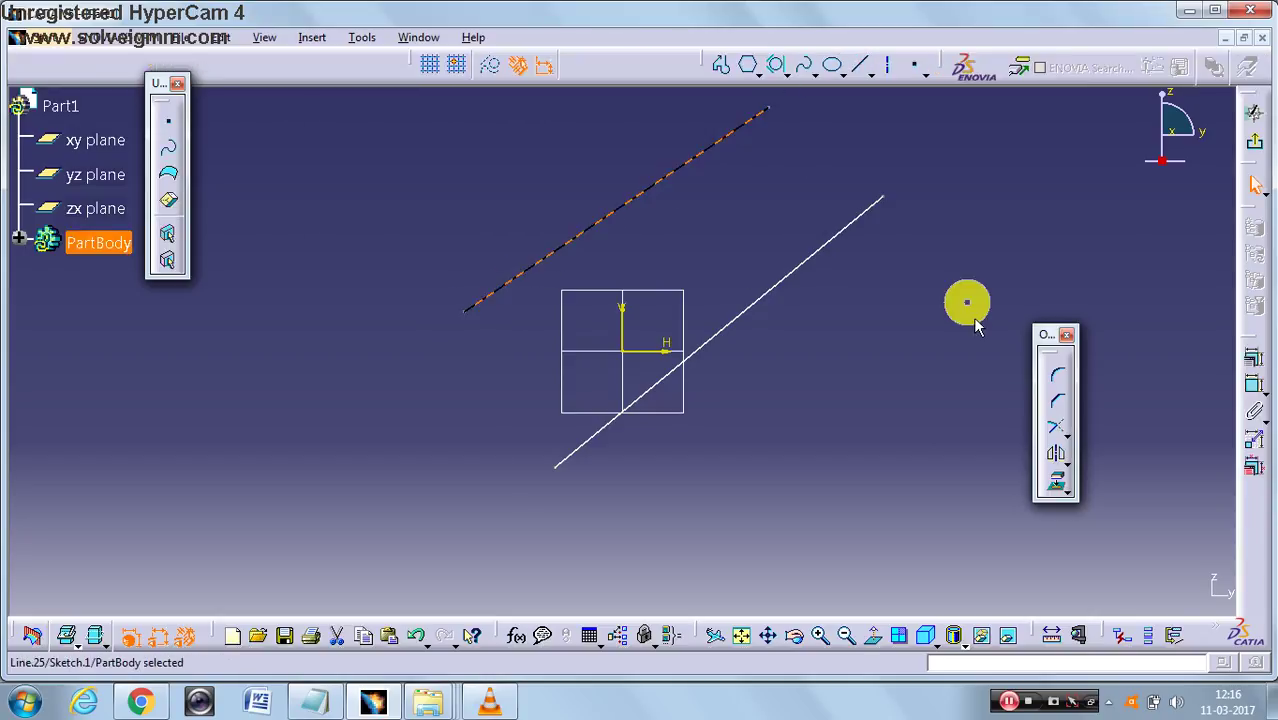
left_click(864, 72)
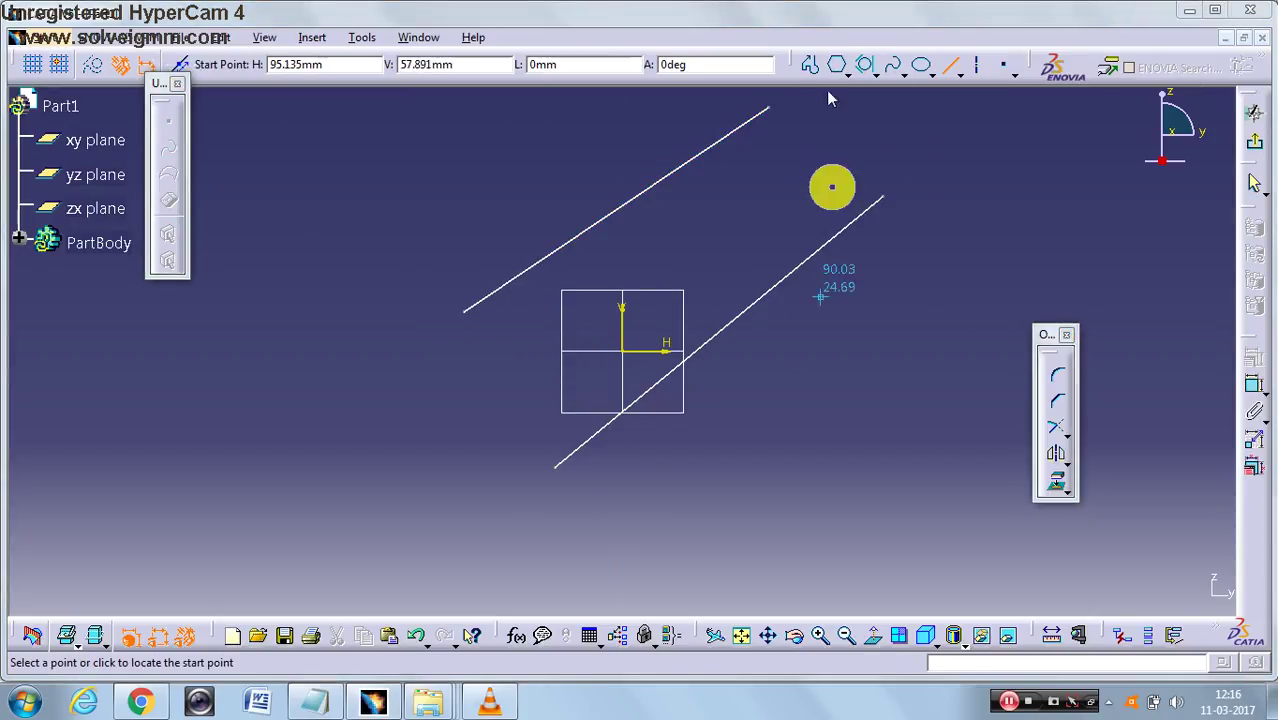
left_click(463, 215)
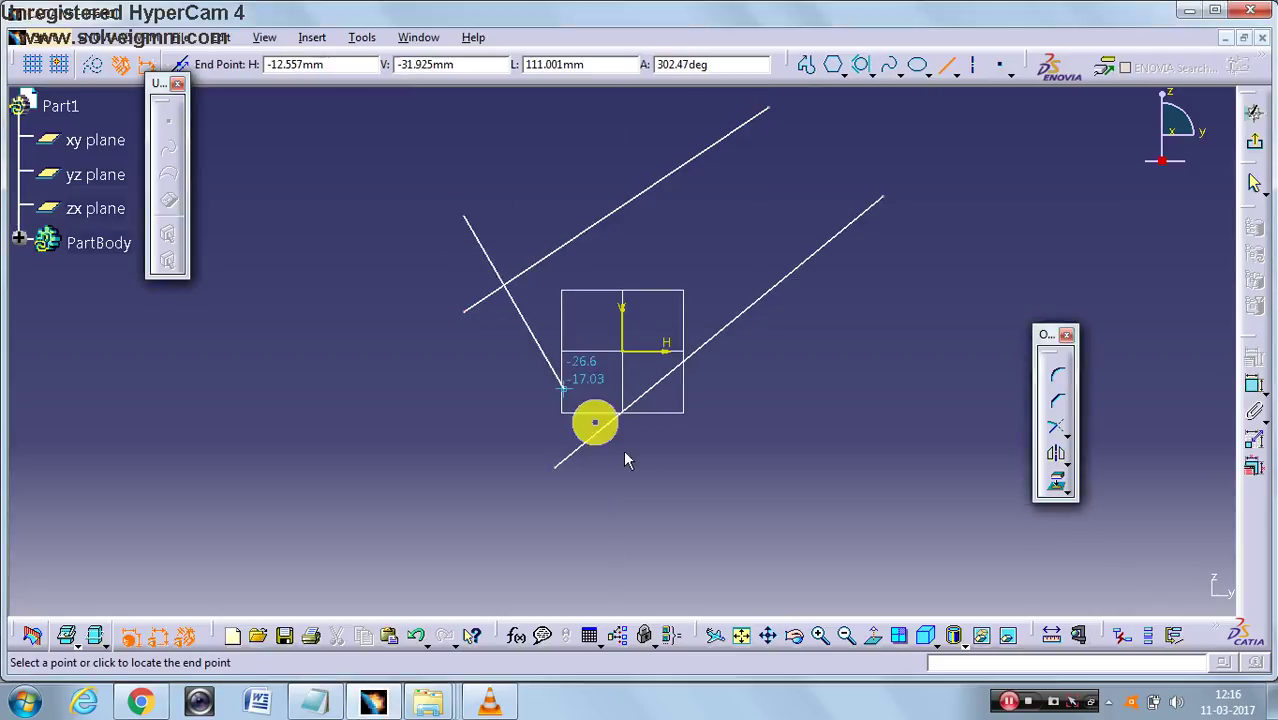
left_click(656, 494)
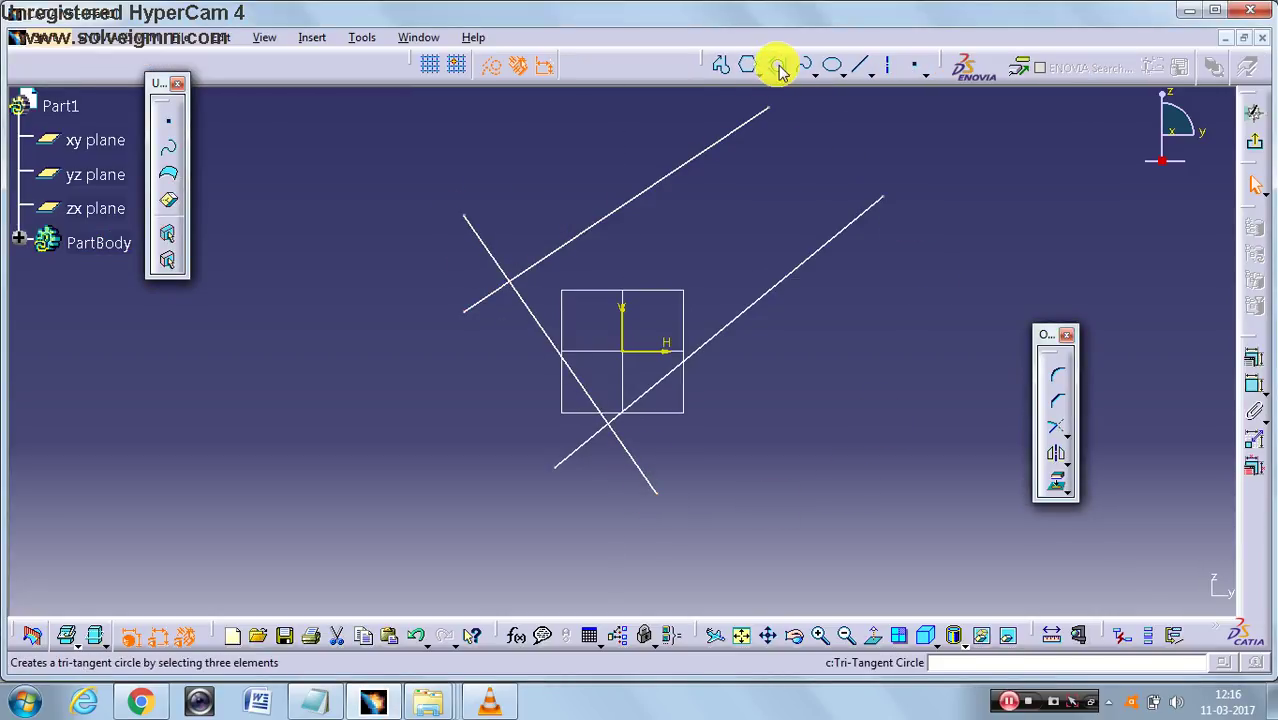
Step: Create a tri-tangent circle on the three lines, then box-select everything in the sketch
left_click(779, 68)
left_click(600, 219)
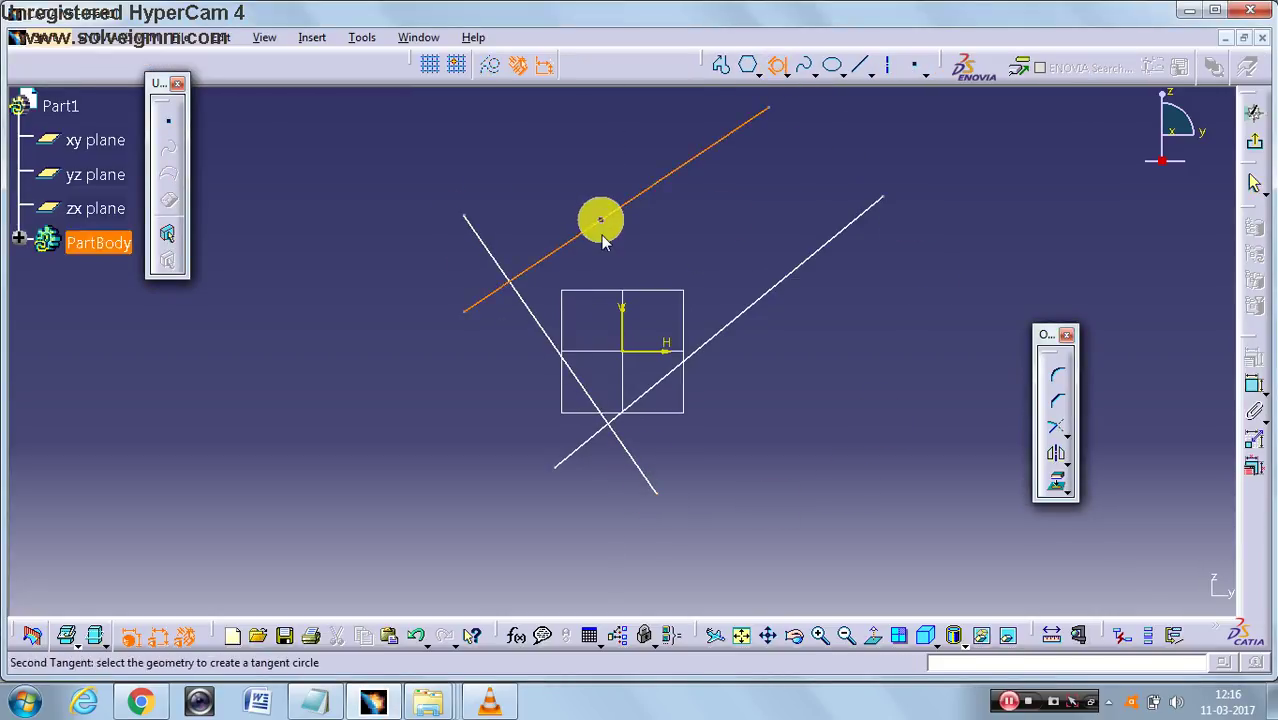
left_click(531, 312)
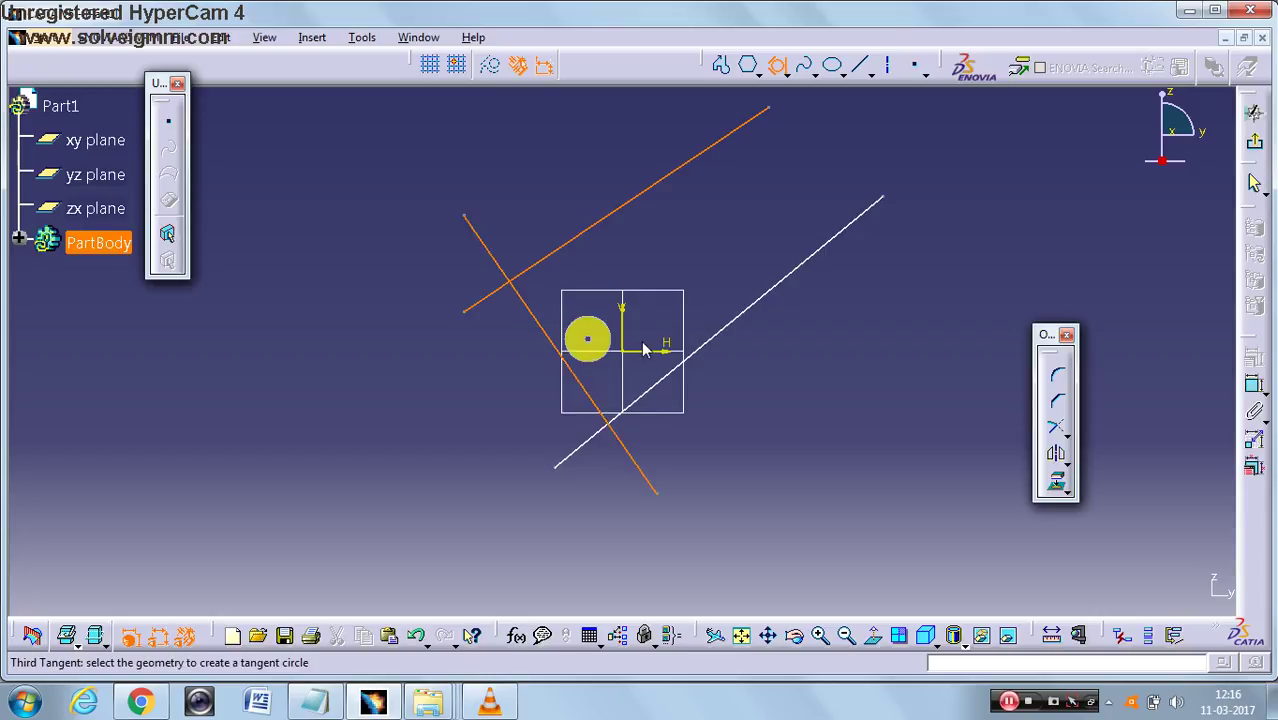
left_click(725, 336)
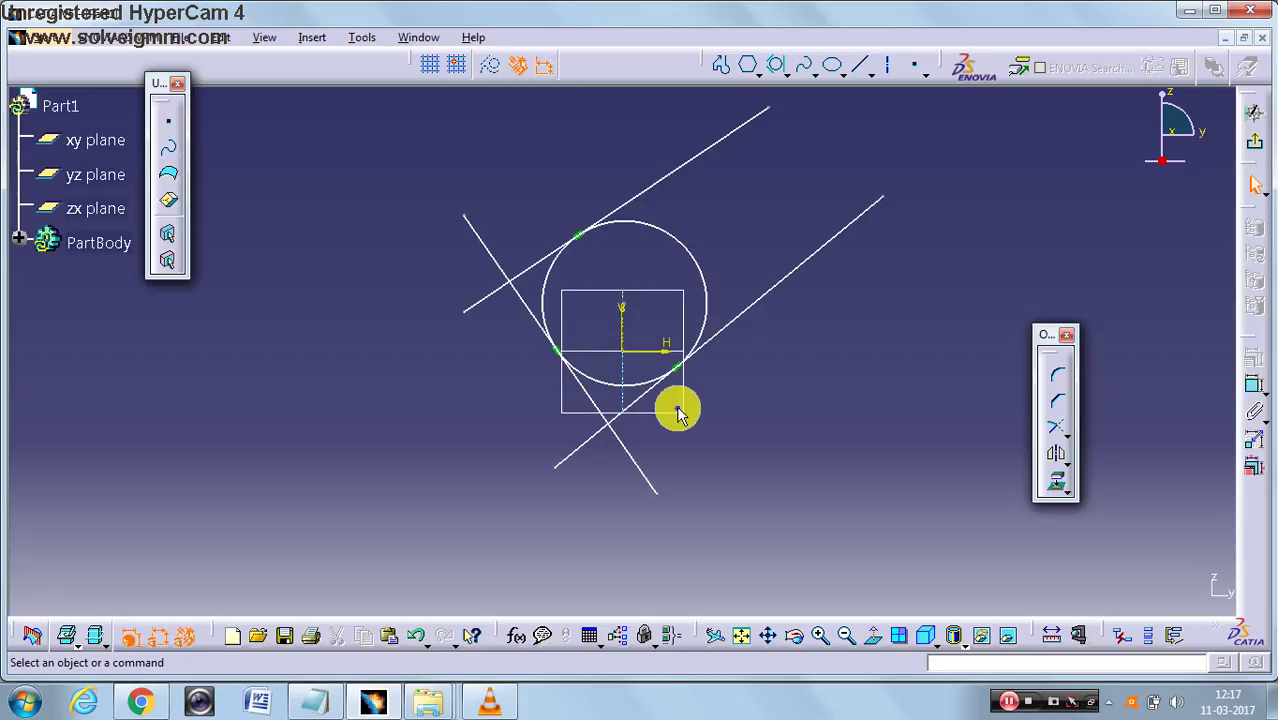
left_click(786, 72)
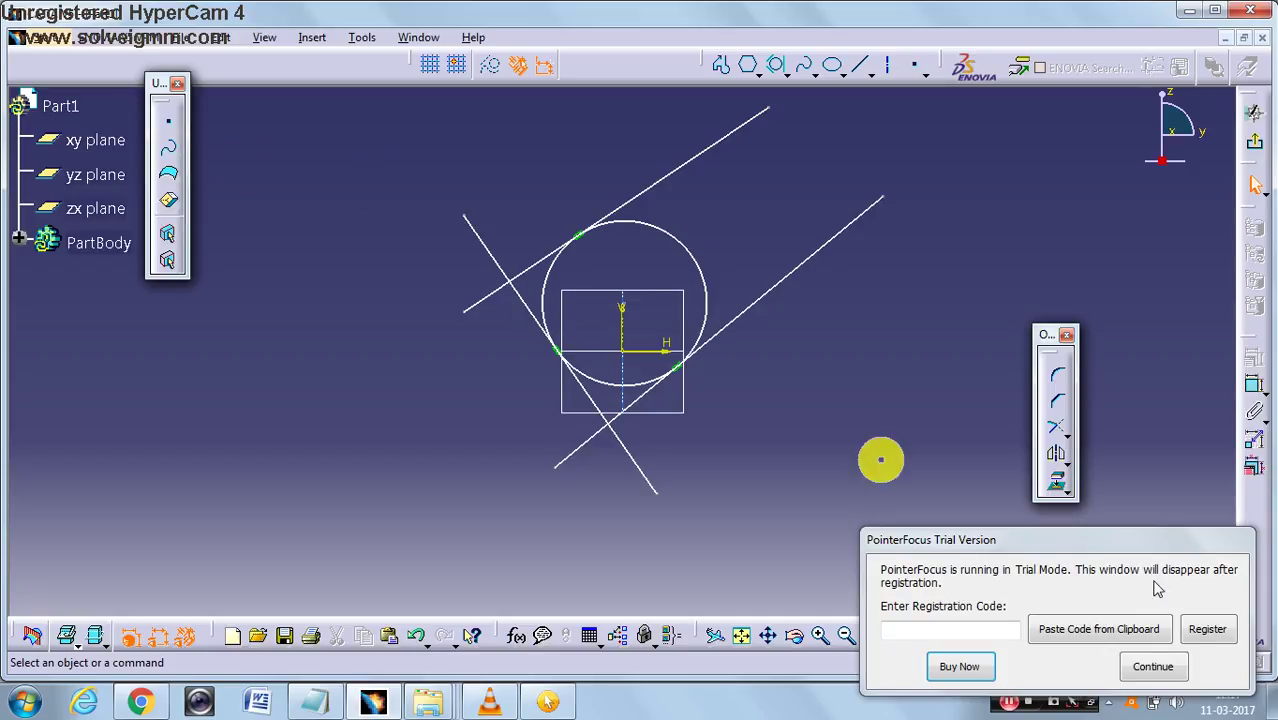
left_click(1152, 667)
mouse_move(397, 146)
left_mouse_down()
mouse_move(448, 262)
mouse_move(918, 513)
left_mouse_up()
Step: Clear the old geometry and draw a three-point arc of about 60.9 mm radius over the origin
key("Delete")
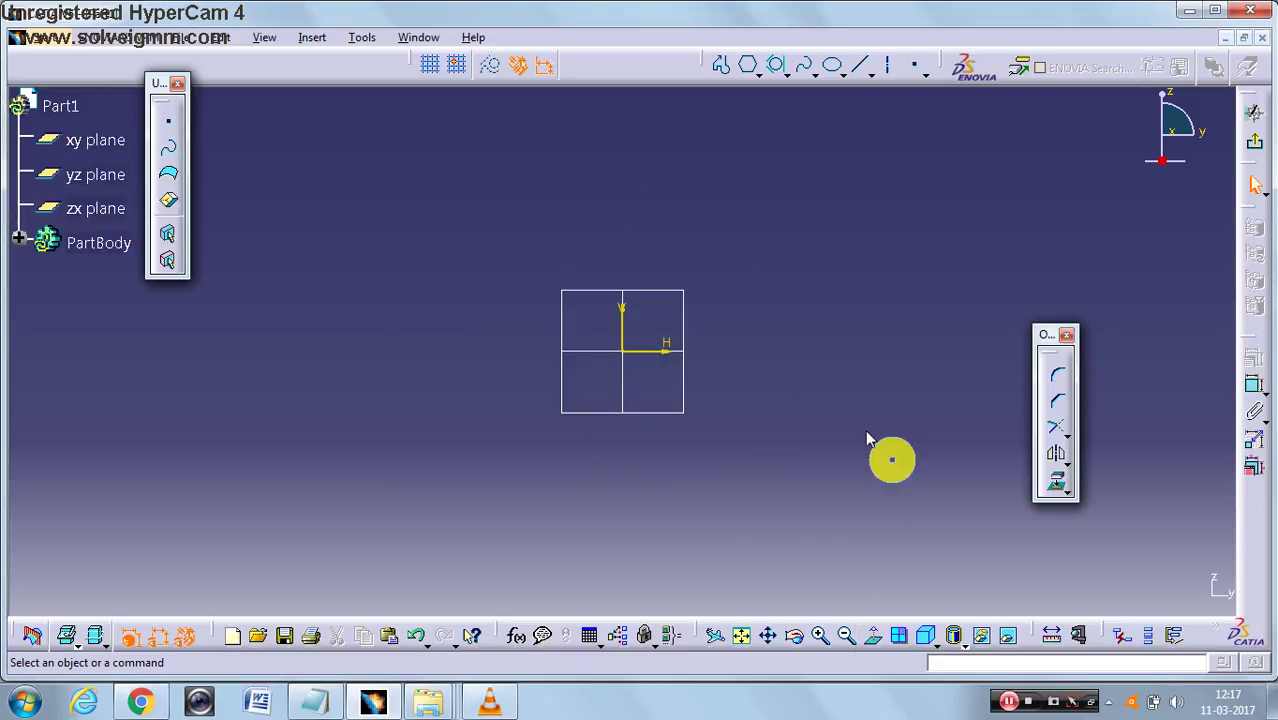
left_click(789, 77)
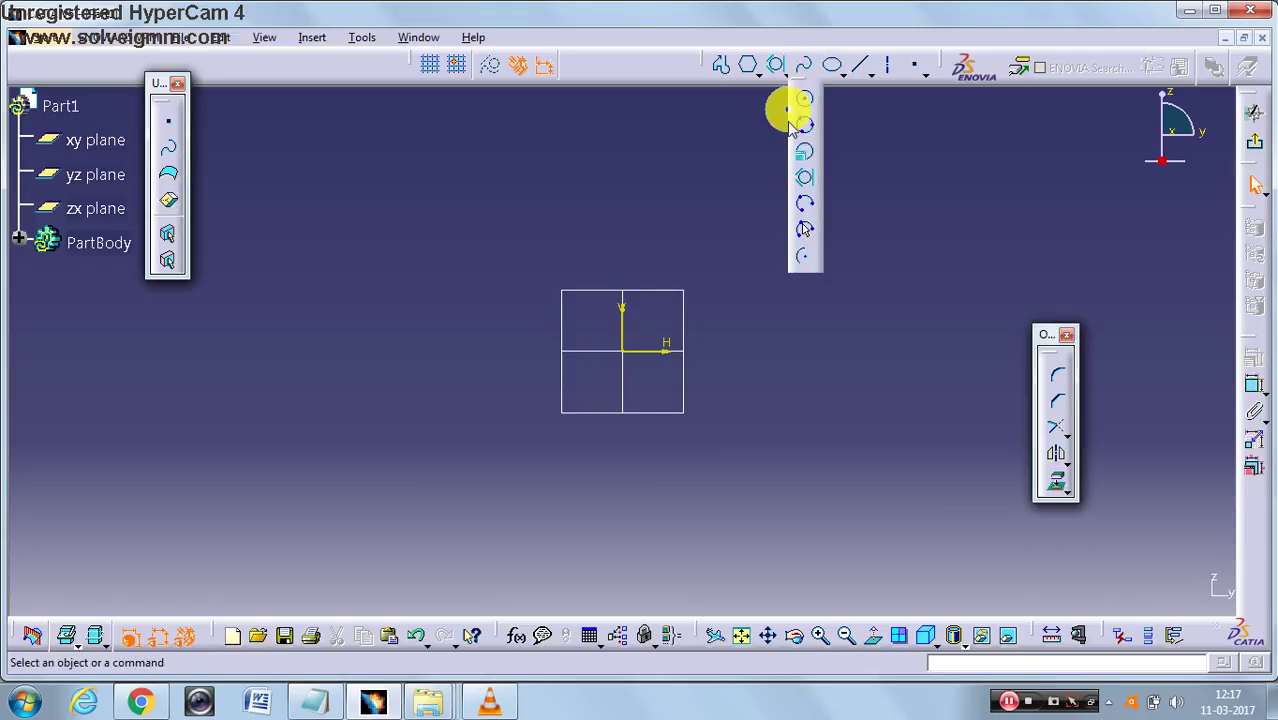
left_click(800, 213)
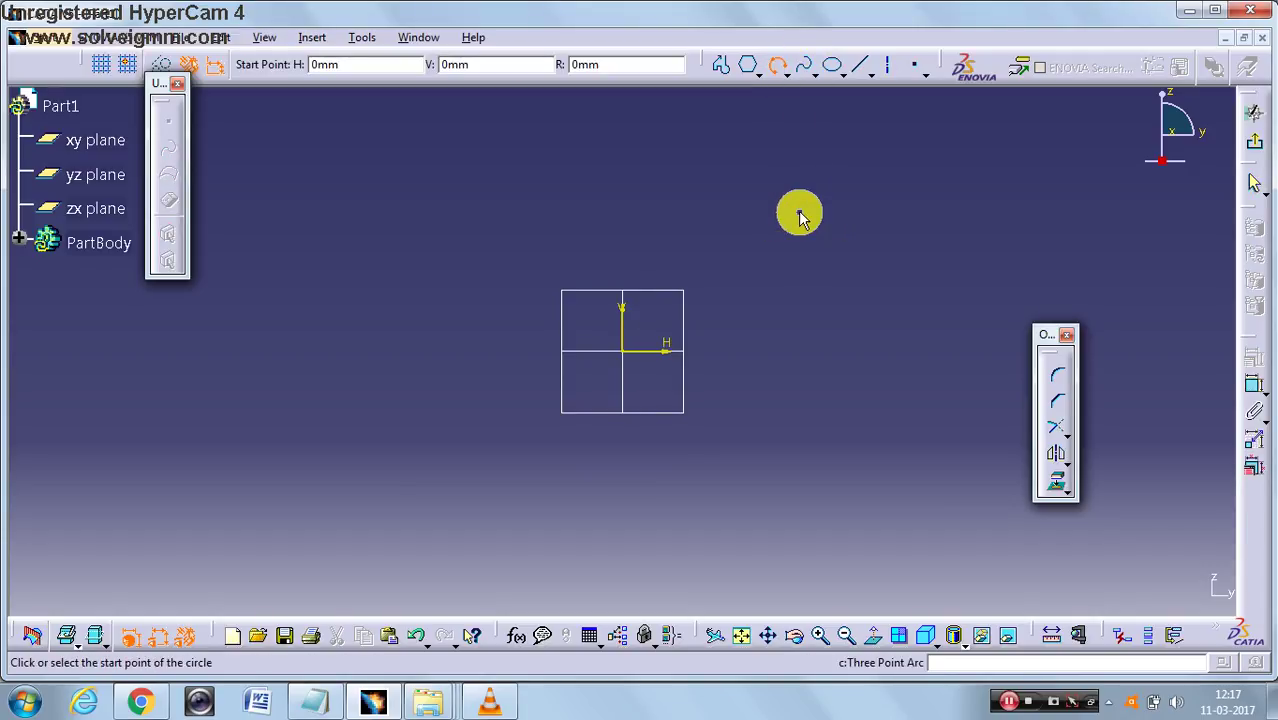
left_click(472, 398)
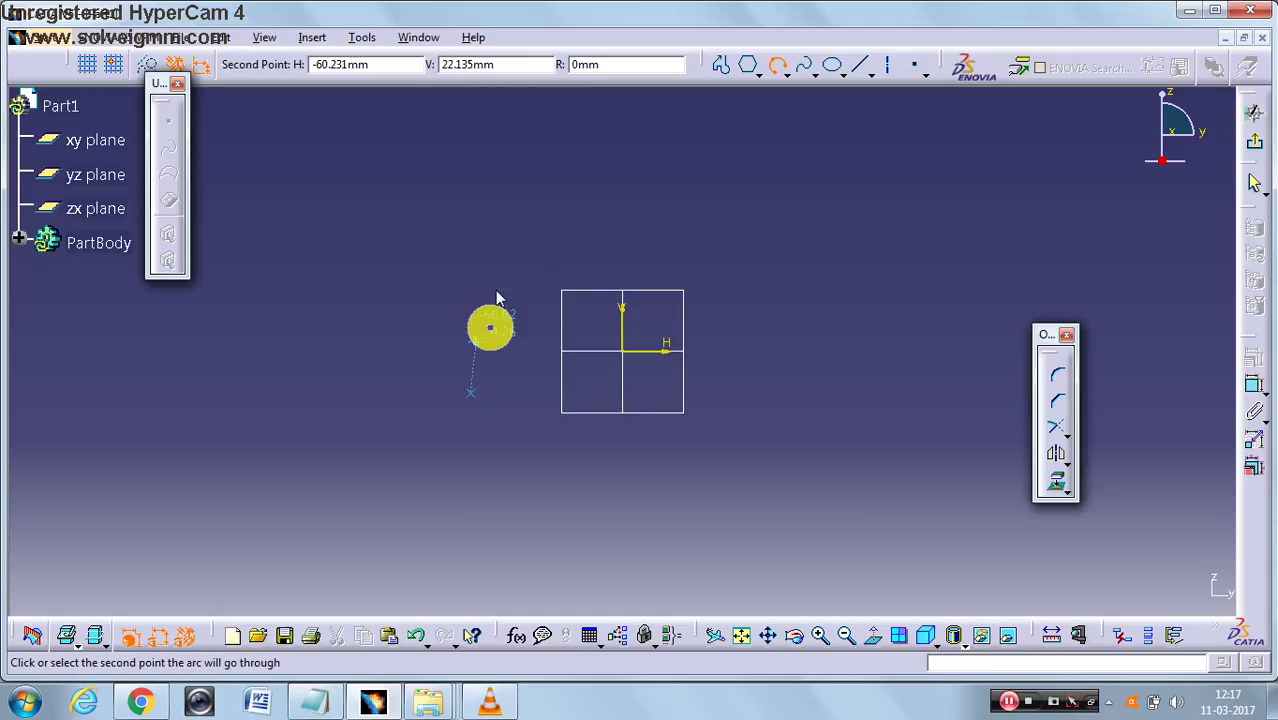
left_click(508, 262)
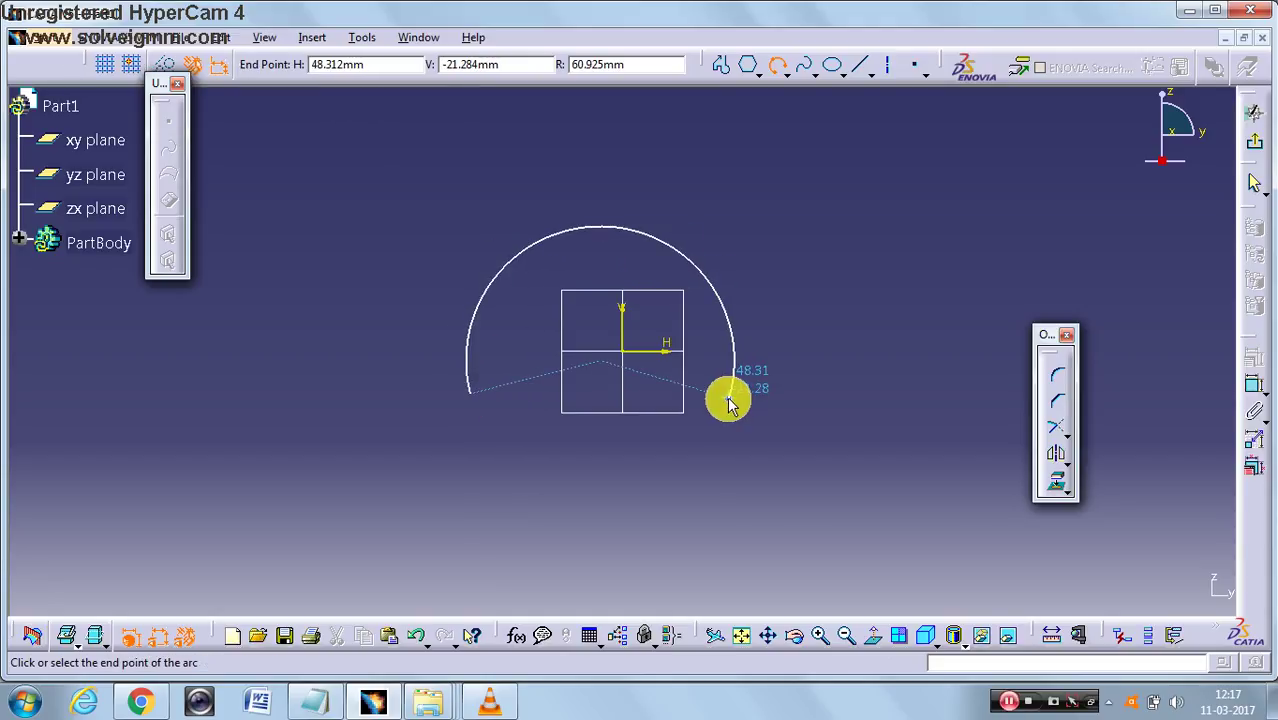
left_click(731, 393)
left_click(540, 464)
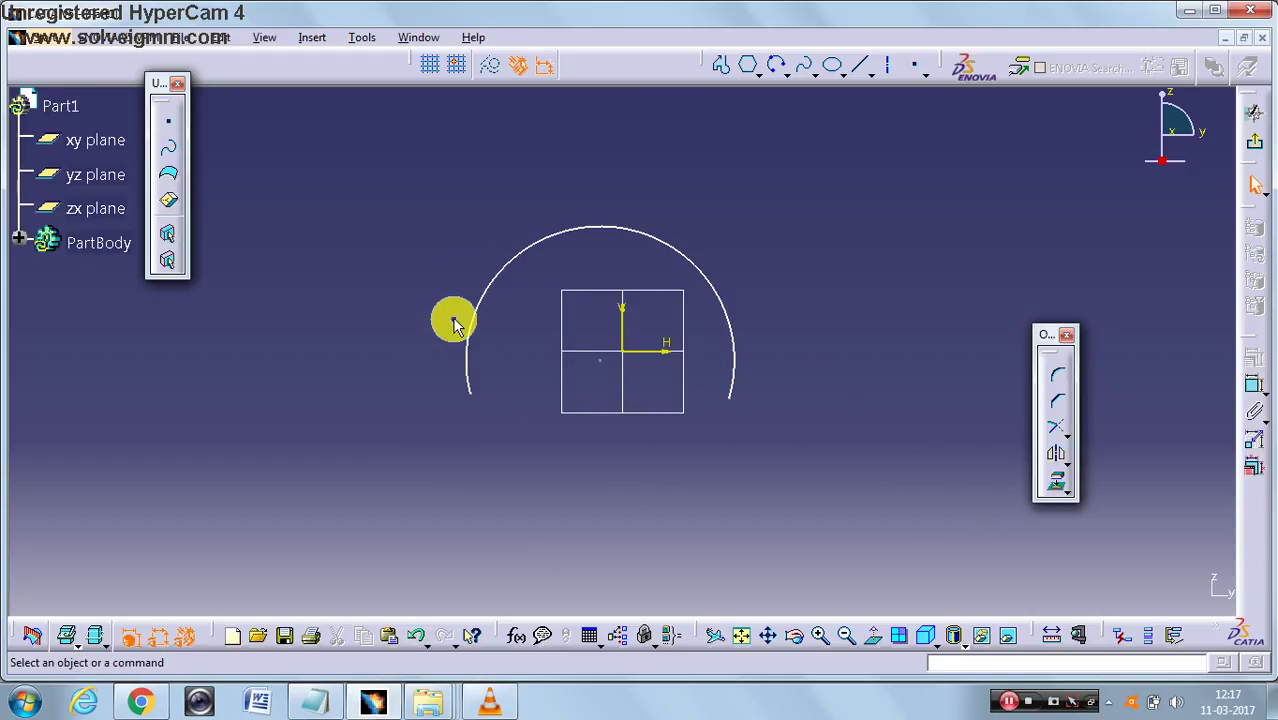
mouse_move(359, 200)
left_mouse_down()
mouse_move(725, 519)
mouse_move(879, 516)
left_mouse_up()
Step: Dimension the arc's radius as R 60.925 mm, then delete the arc and its dimension
left_click(879, 447)
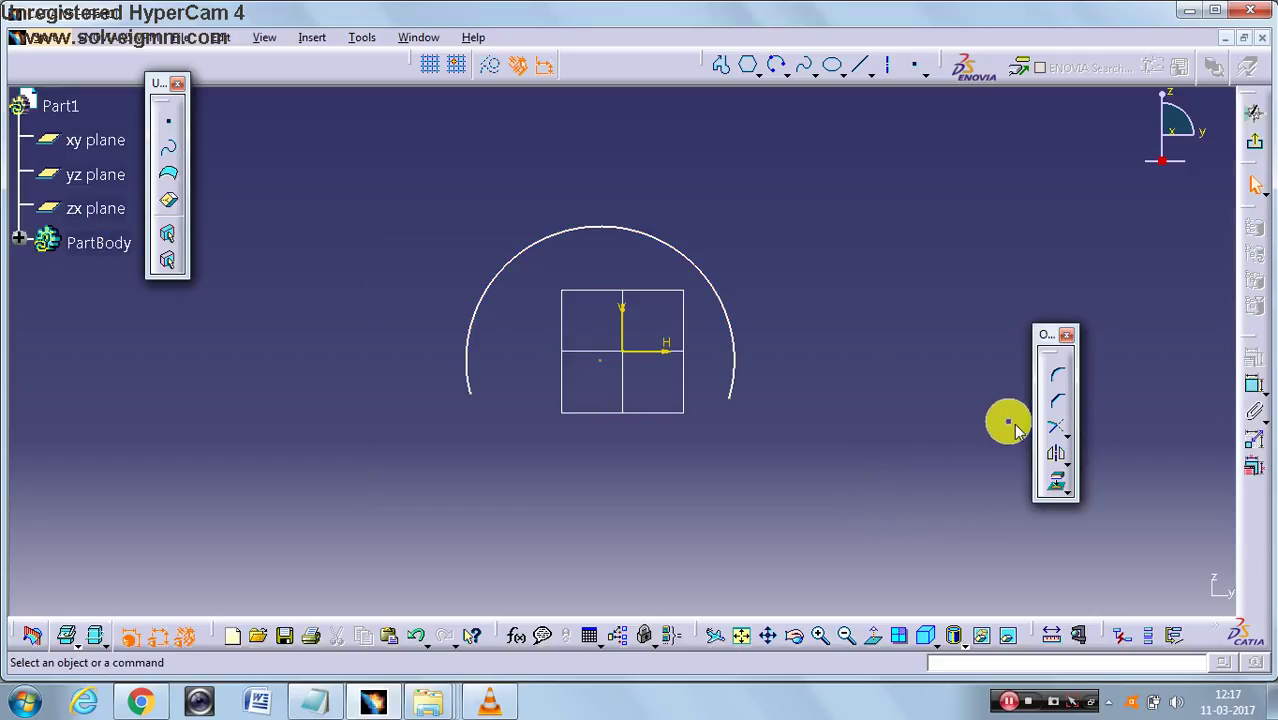
left_click(1256, 390)
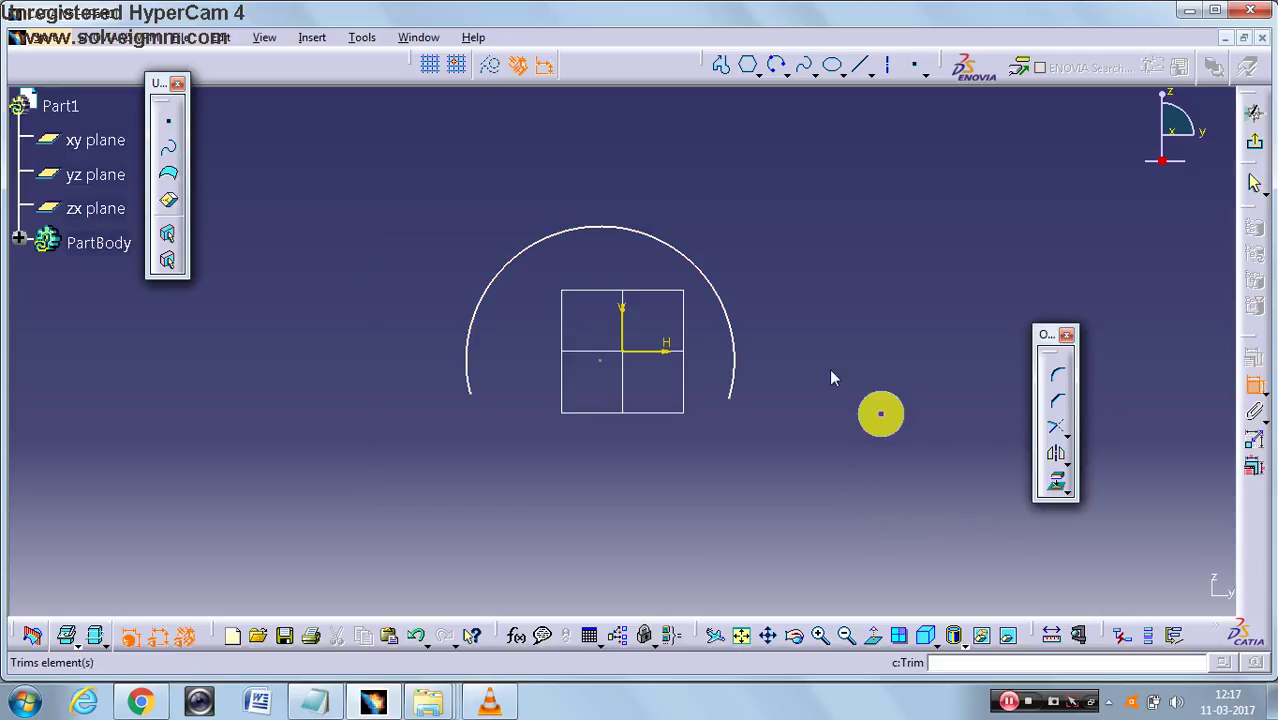
left_click(694, 259)
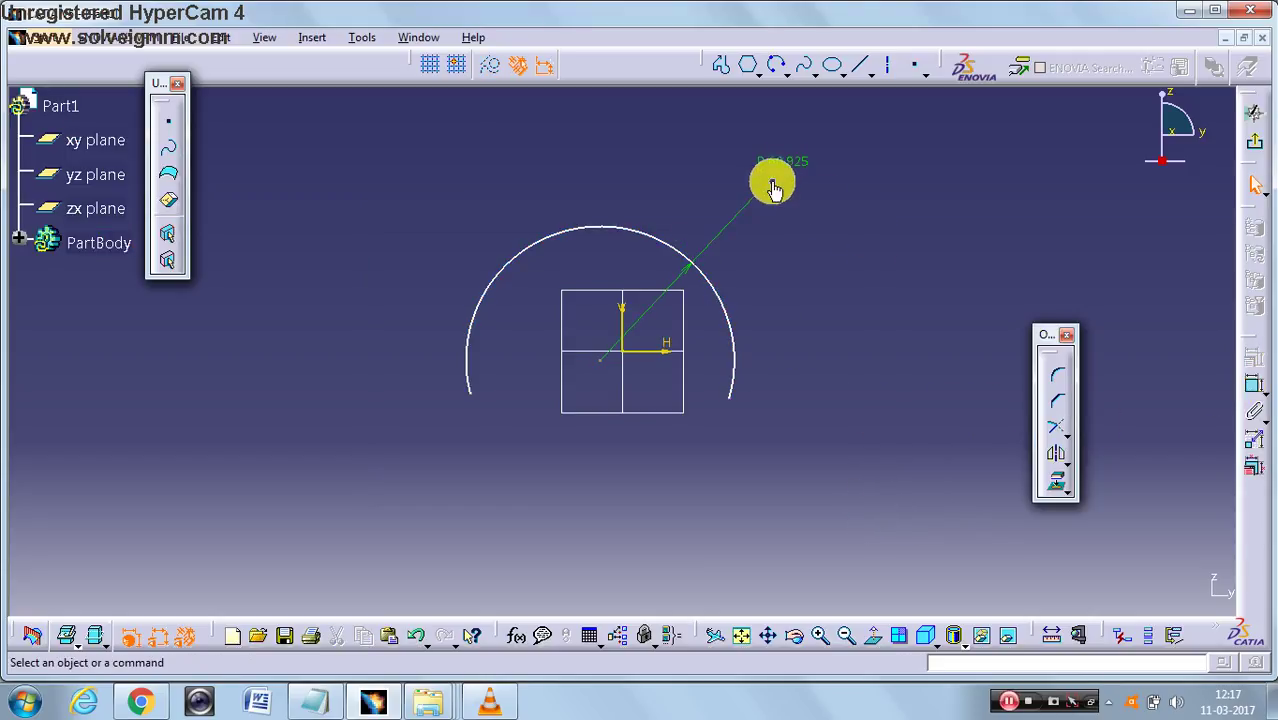
left_click(775, 163)
double_click(775, 163)
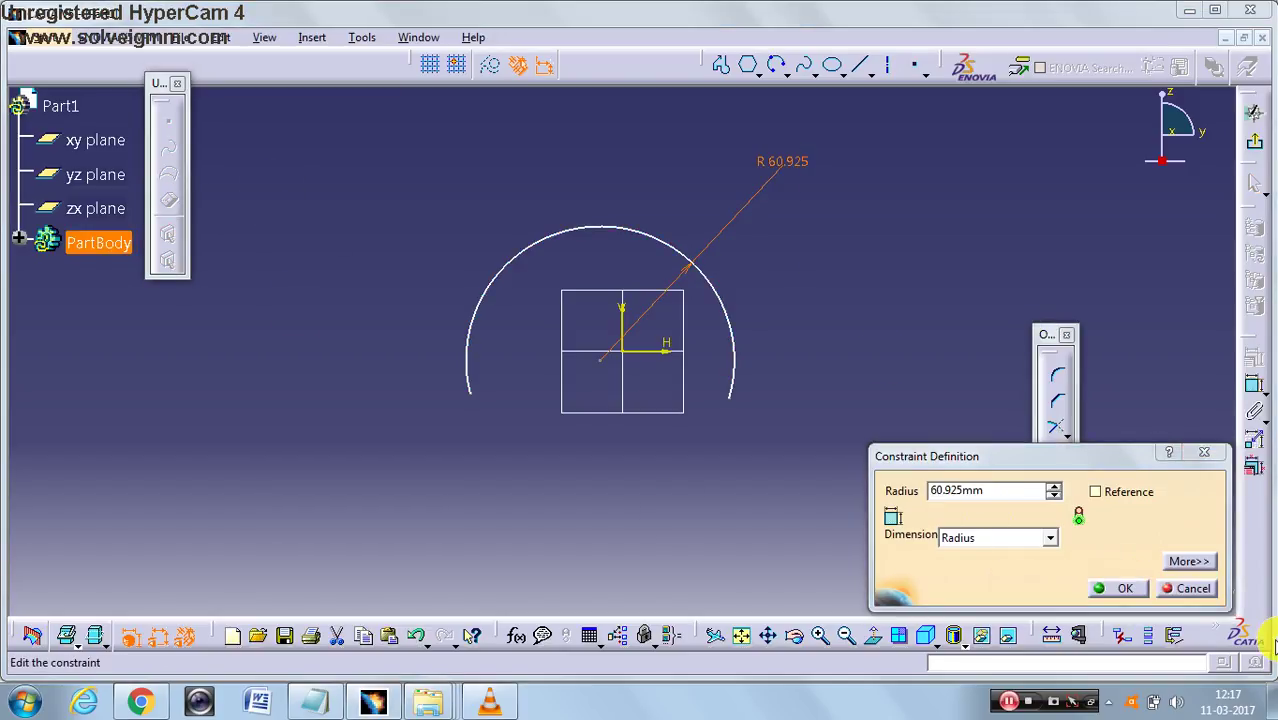
left_click(1125, 592)
key("ctrl+a")
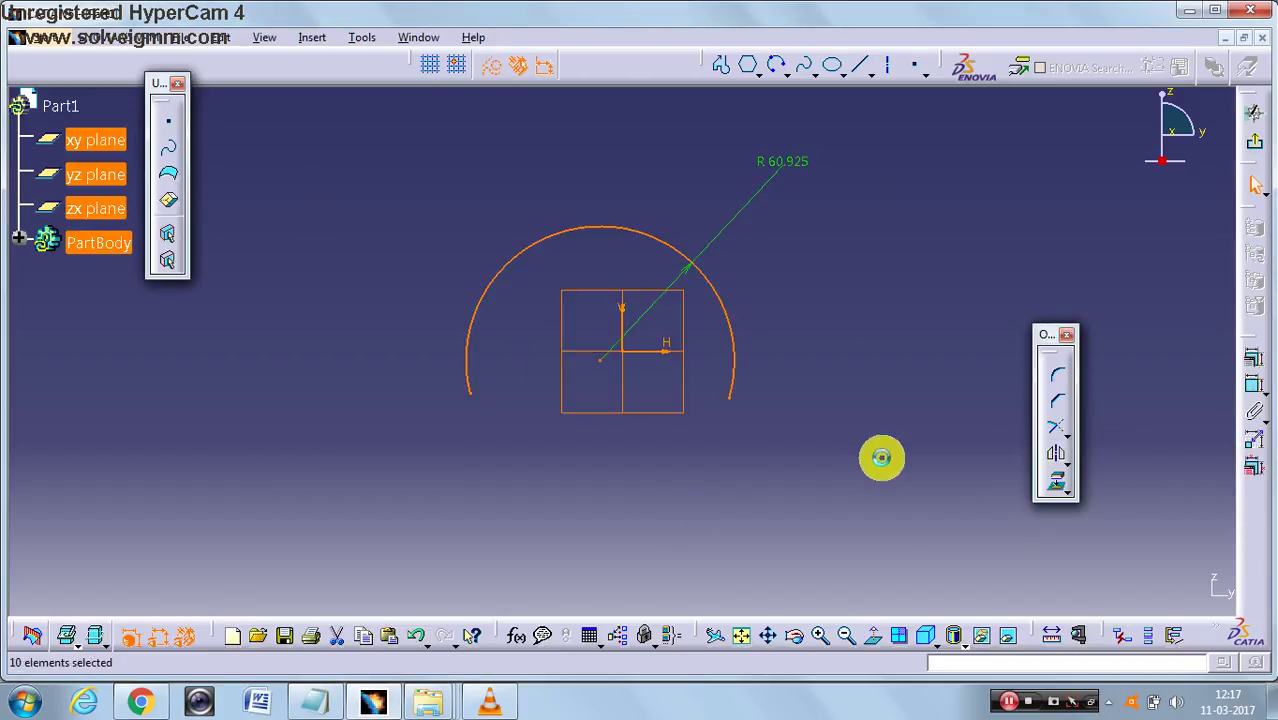
key("Delete")
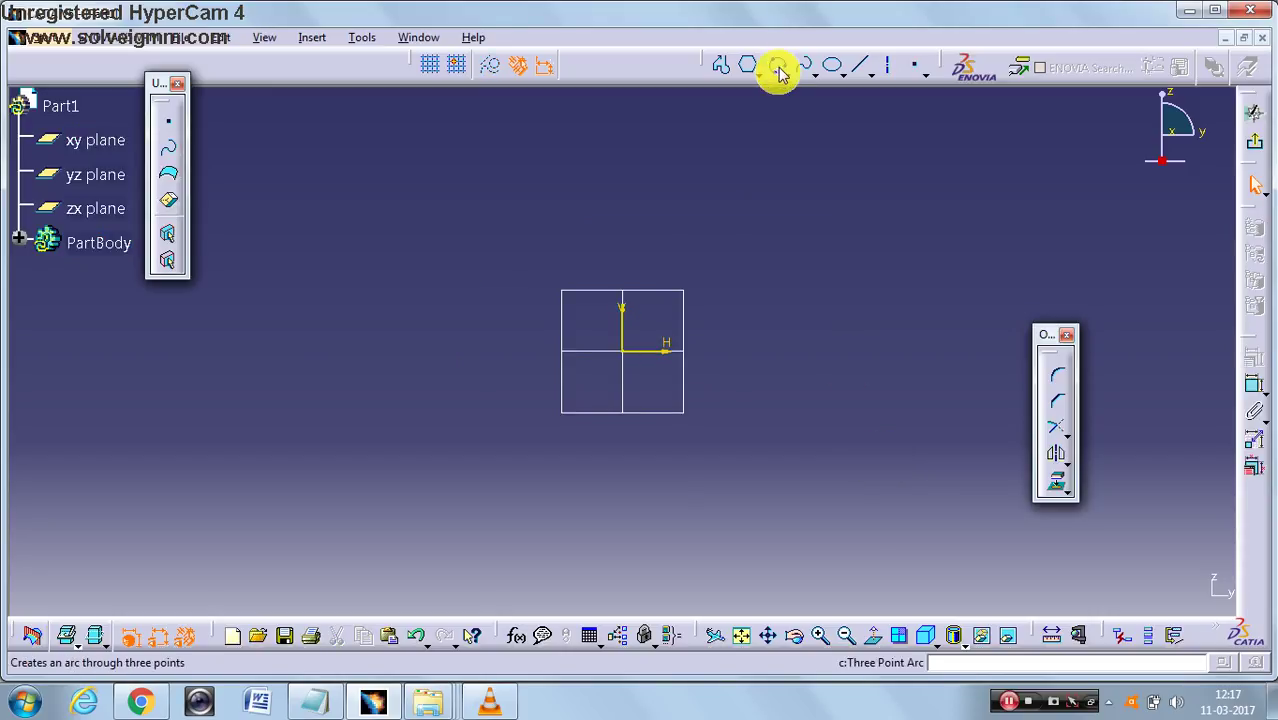
left_click(785, 68)
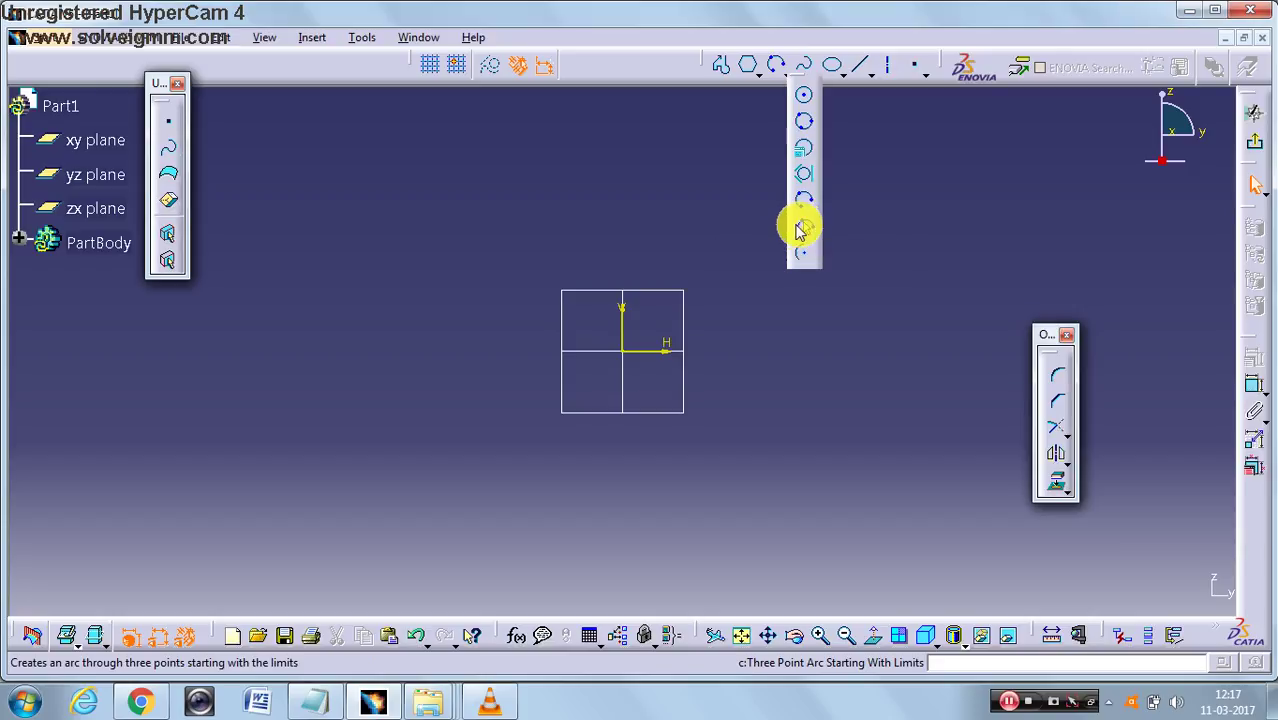
left_click(803, 228)
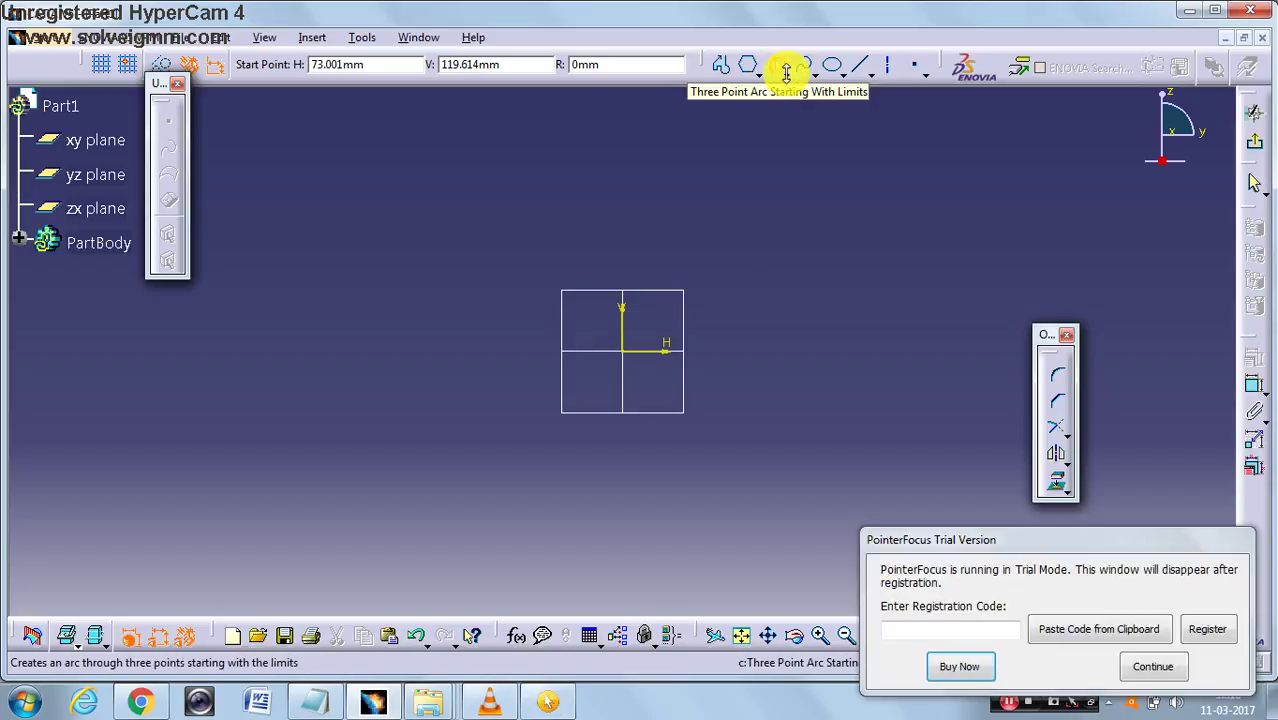
left_click(788, 78)
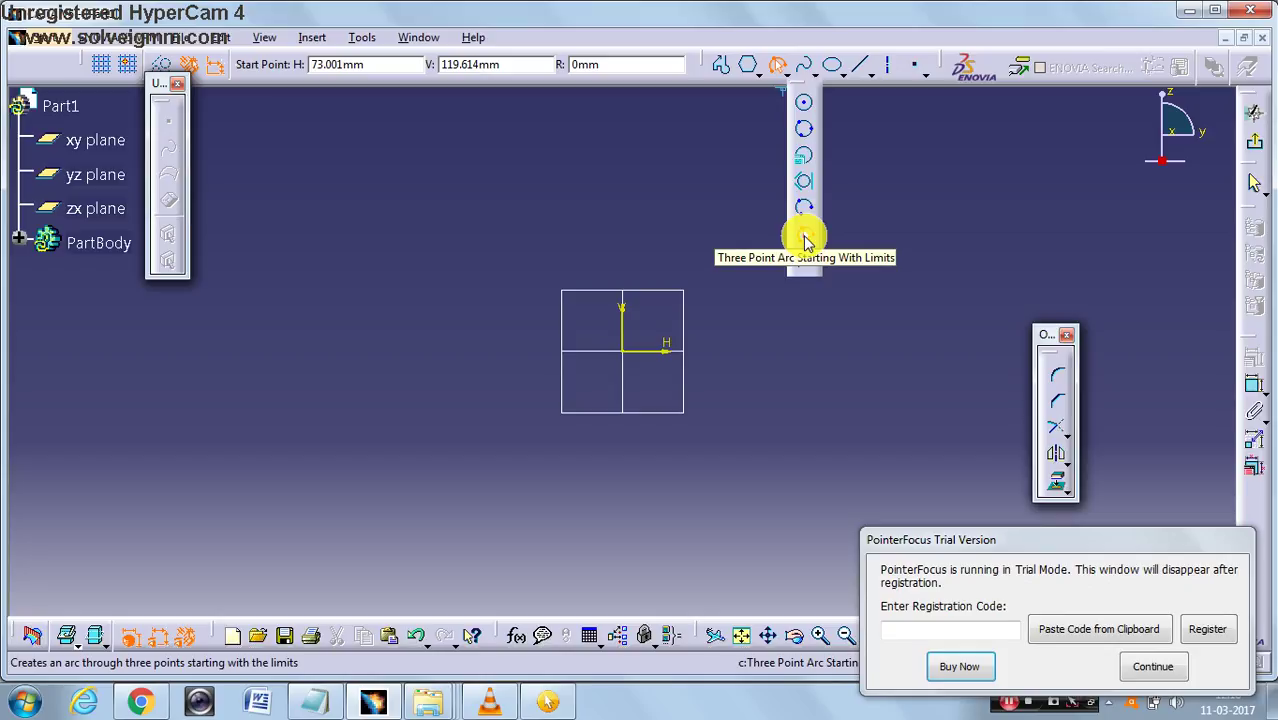
left_click(806, 240)
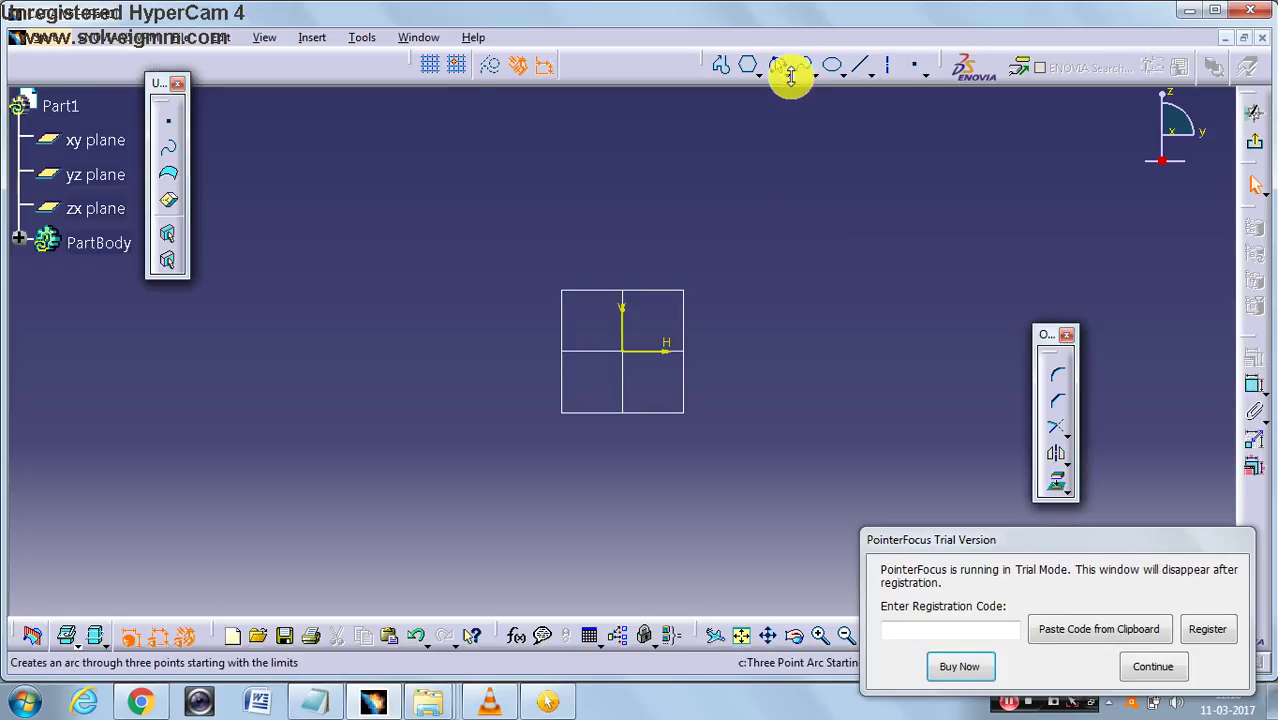
left_click(790, 78)
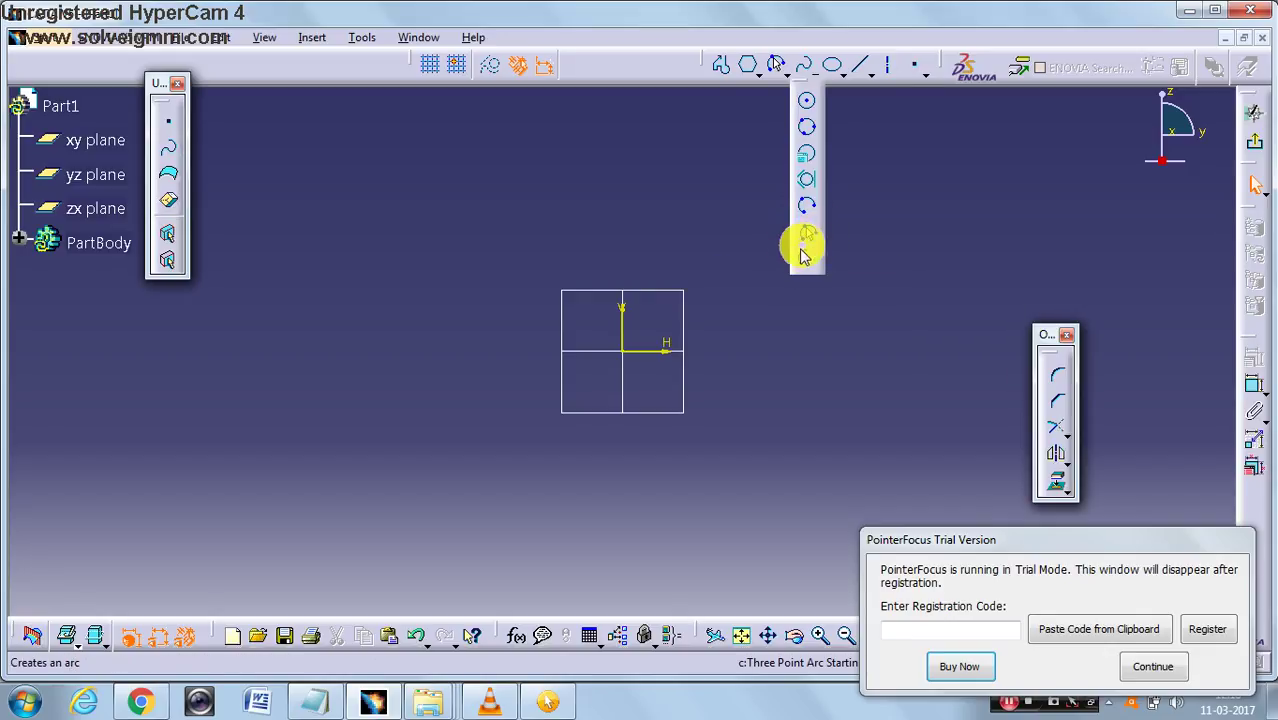
left_click(1153, 666)
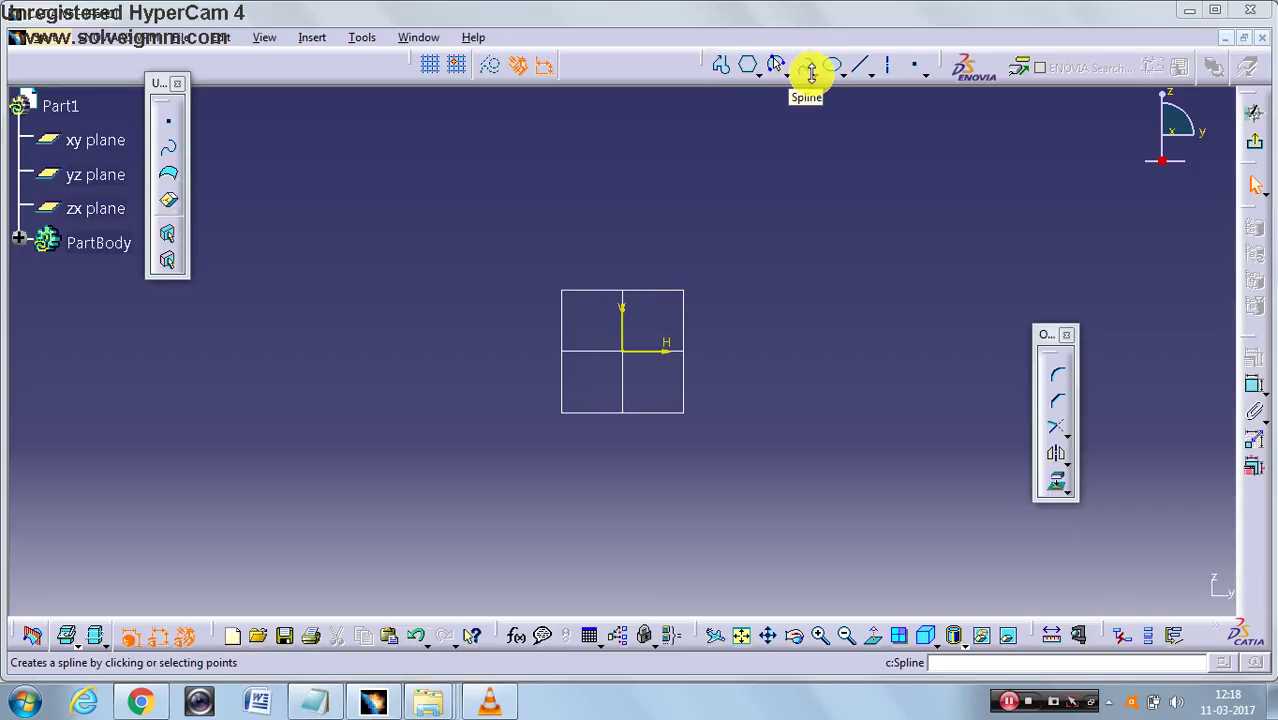
left_click(815, 78)
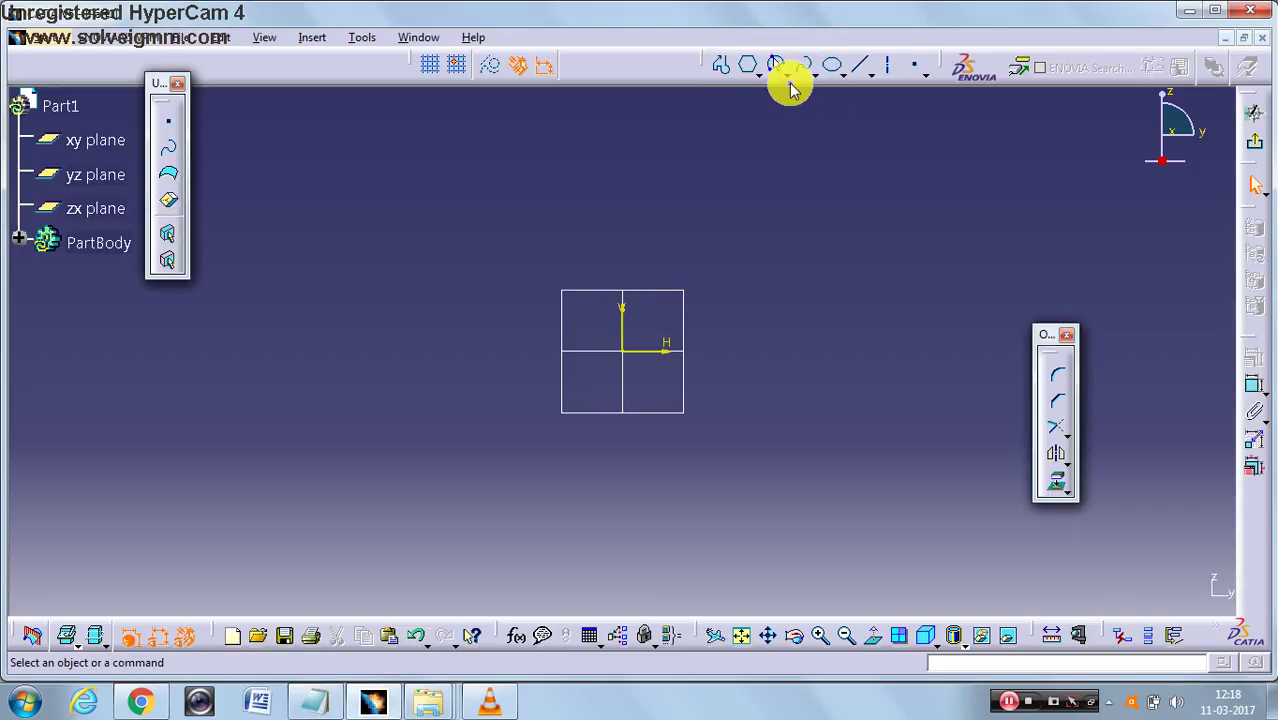
left_click(805, 64)
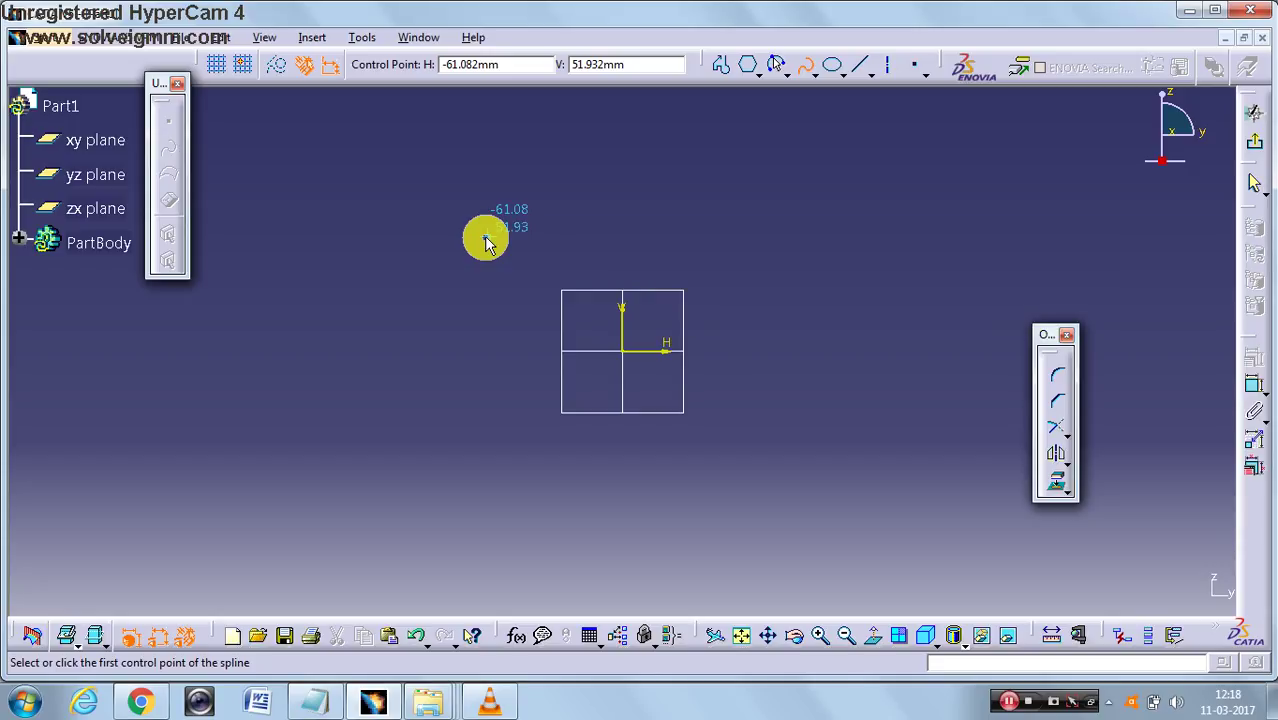
left_click(272, 345)
left_click(381, 254)
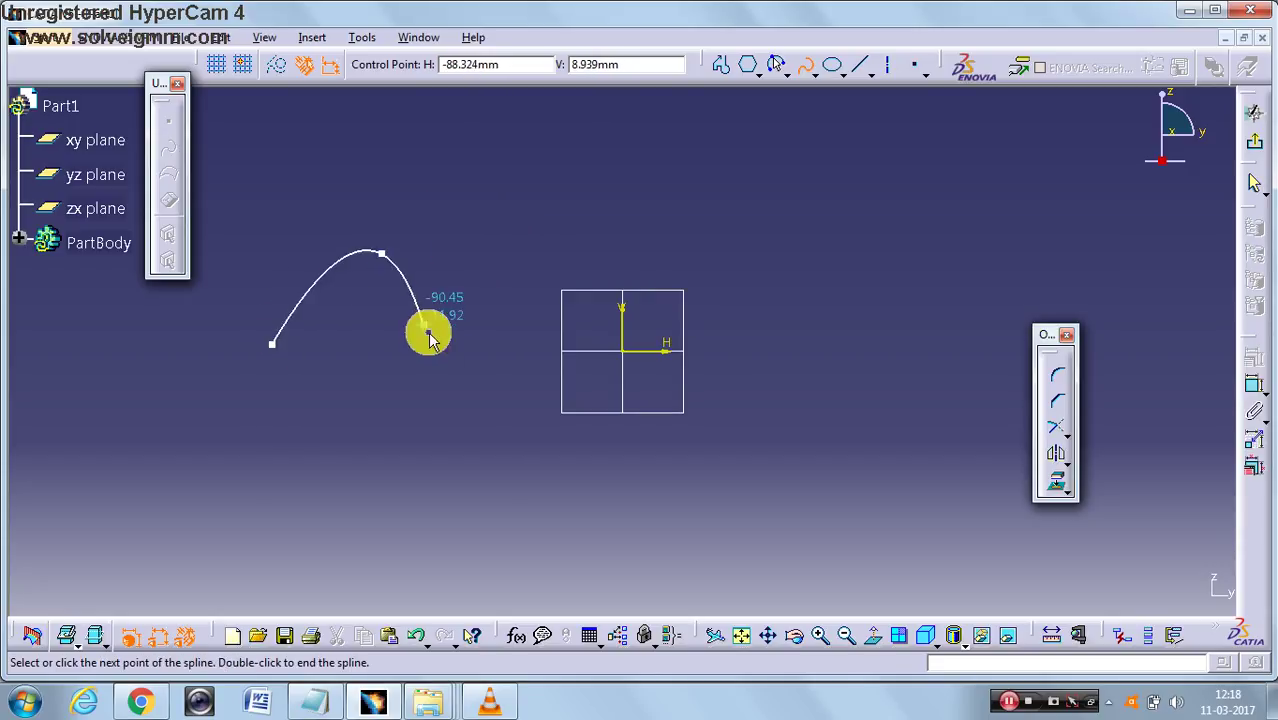
left_click(432, 346)
left_click(501, 281)
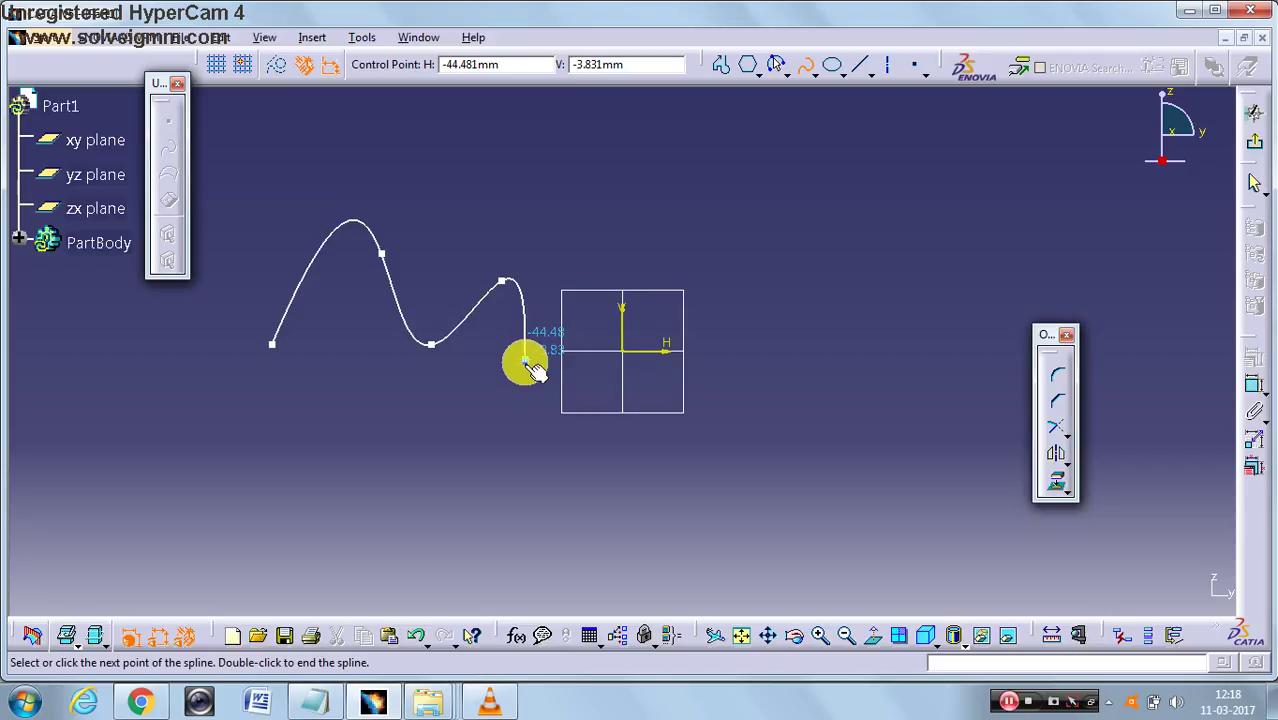
left_click(525, 363)
left_click(669, 290)
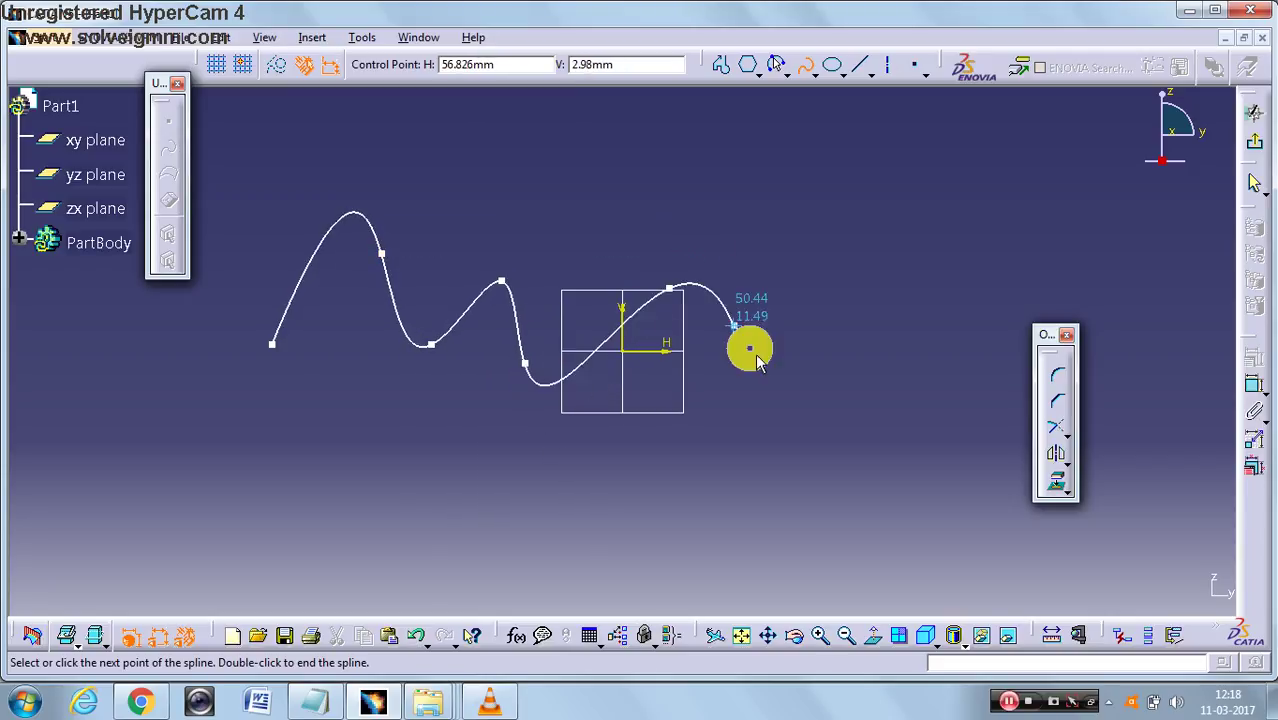
left_click(767, 371)
left_click(838, 264)
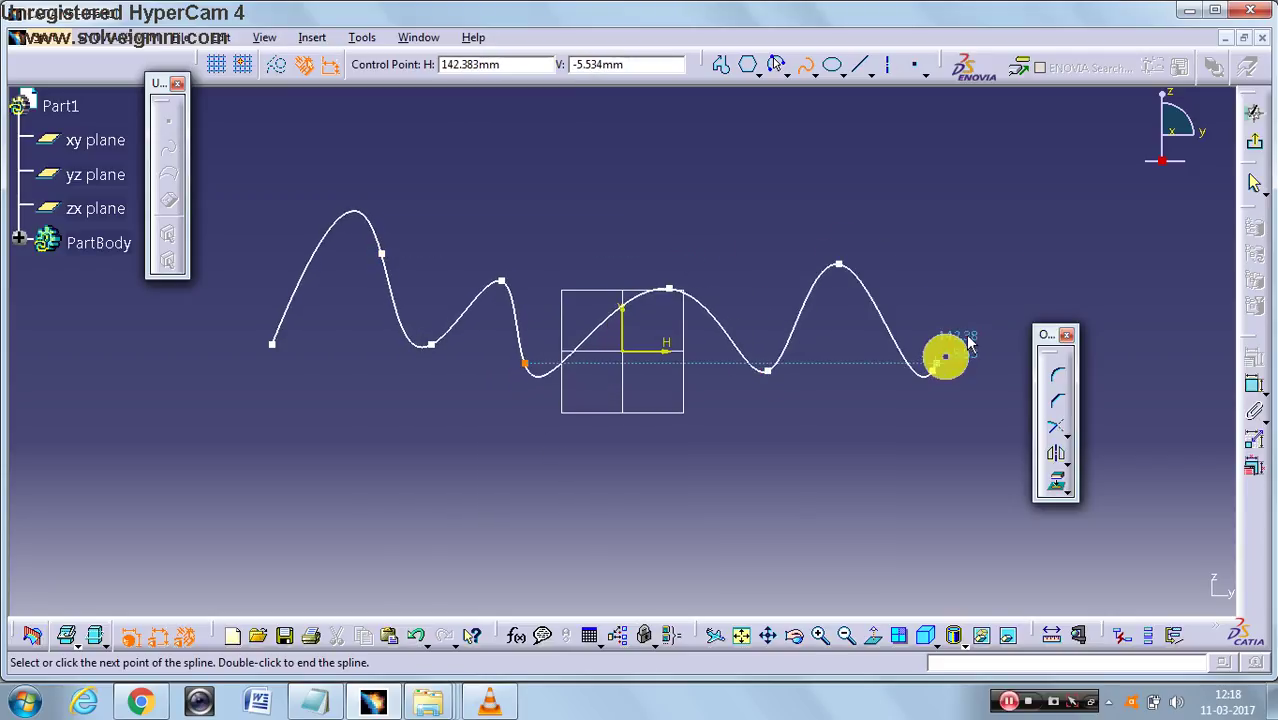
left_click(932, 371)
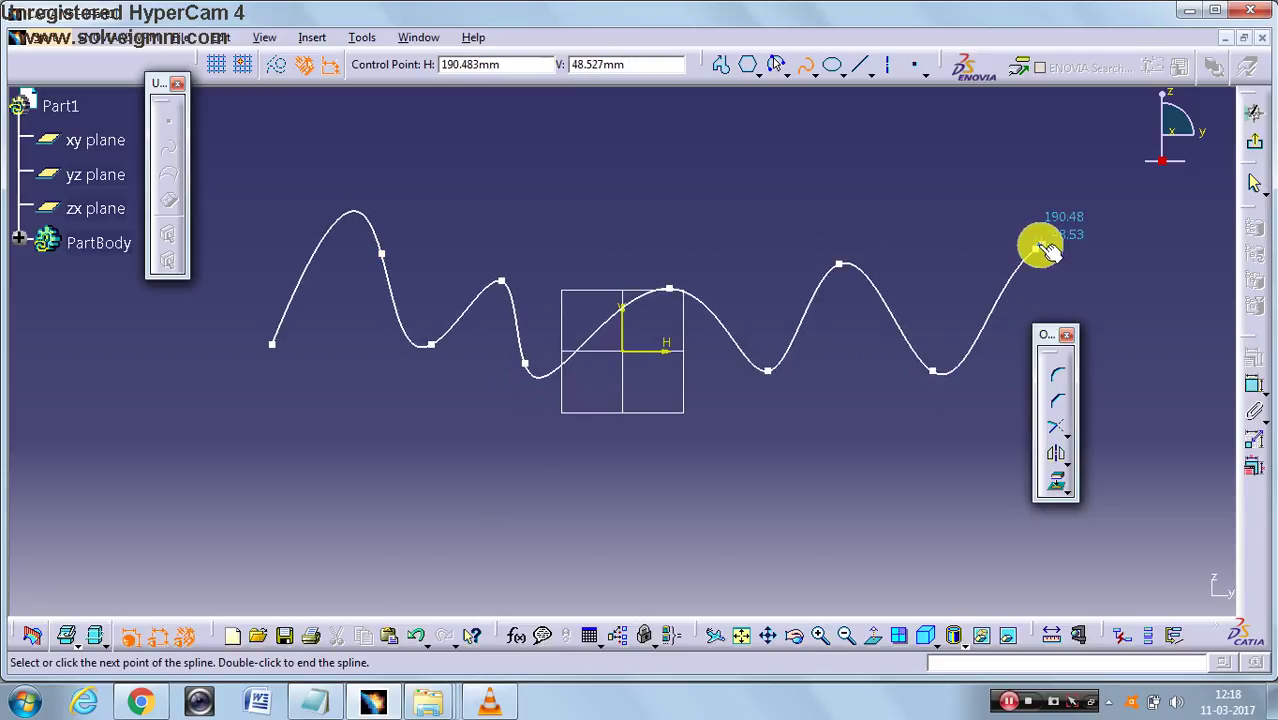
left_click(1040, 246)
double_click(1094, 253)
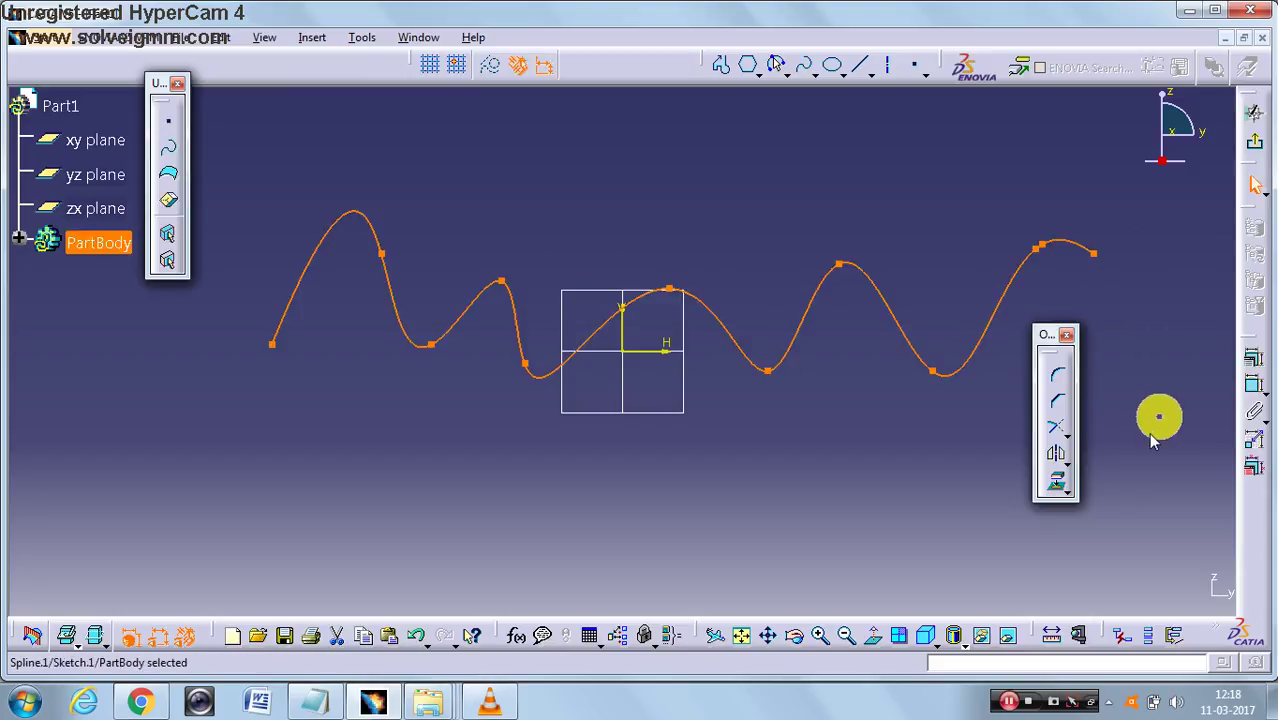
left_click(404, 482)
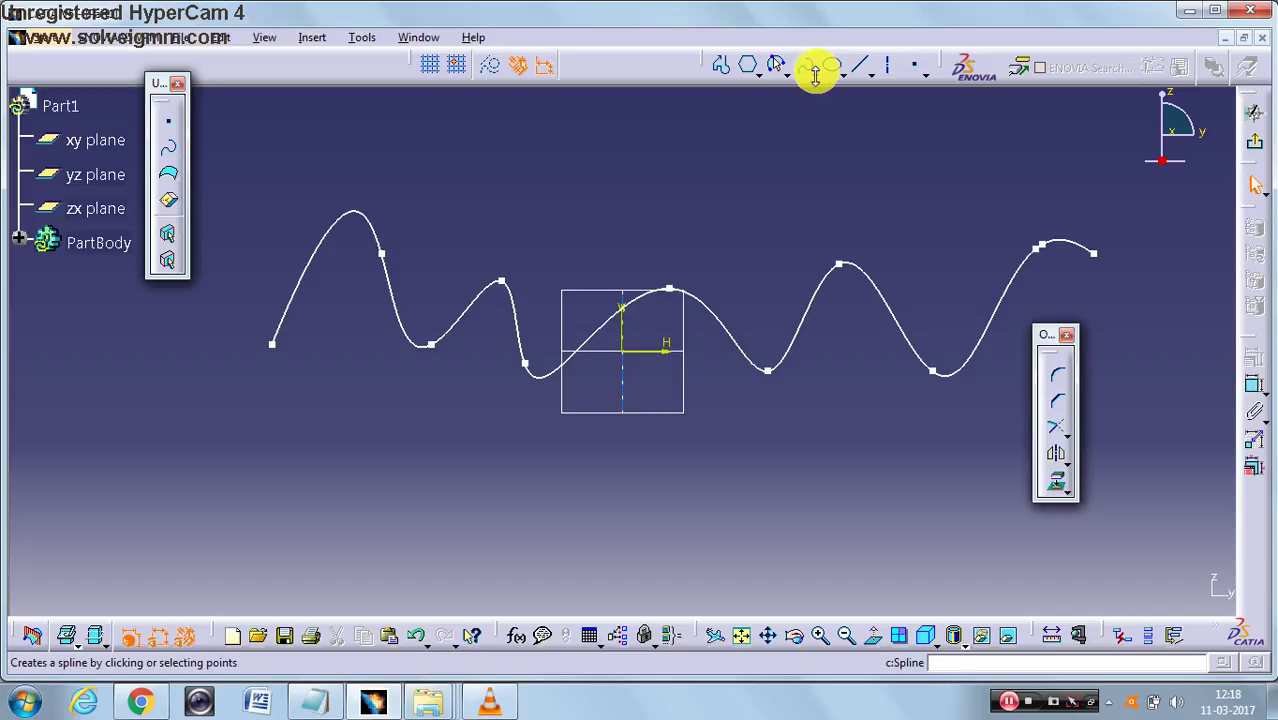
left_click(815, 72)
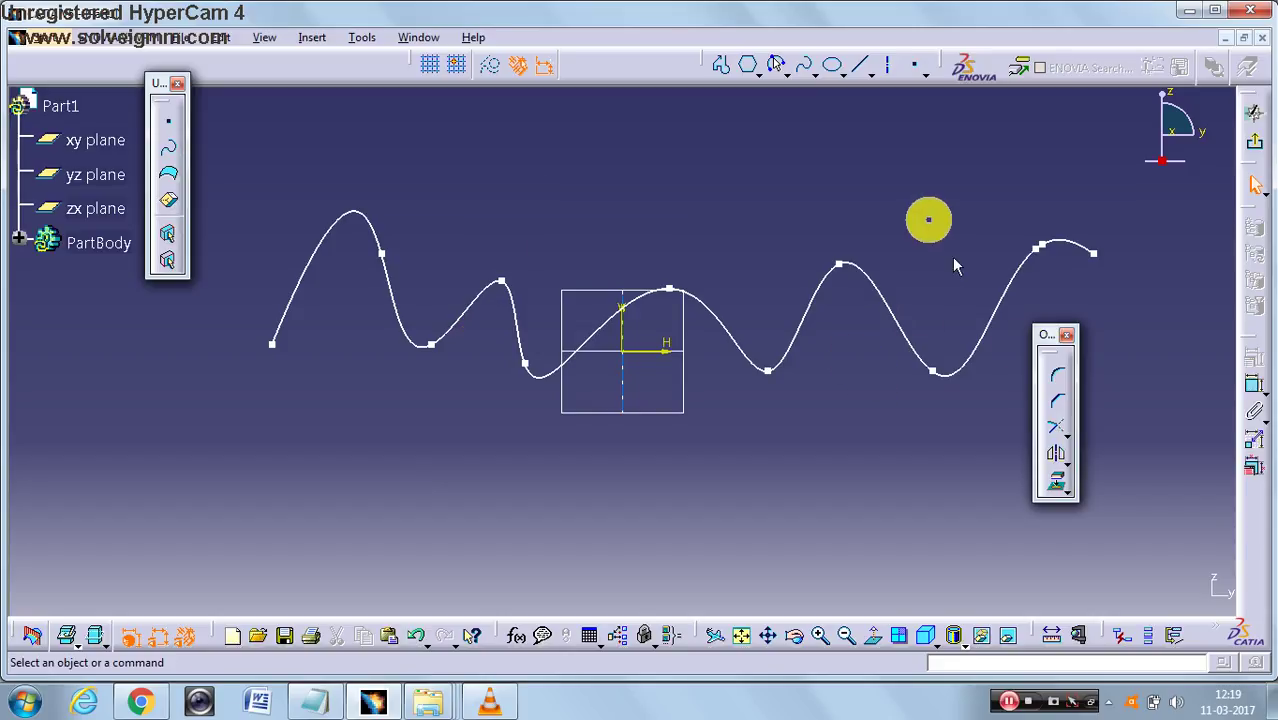
mouse_move(238, 181)
left_mouse_down()
mouse_move(234, 251)
mouse_move(747, 479)
mouse_move(1150, 520)
left_mouse_up()
key("Delete")
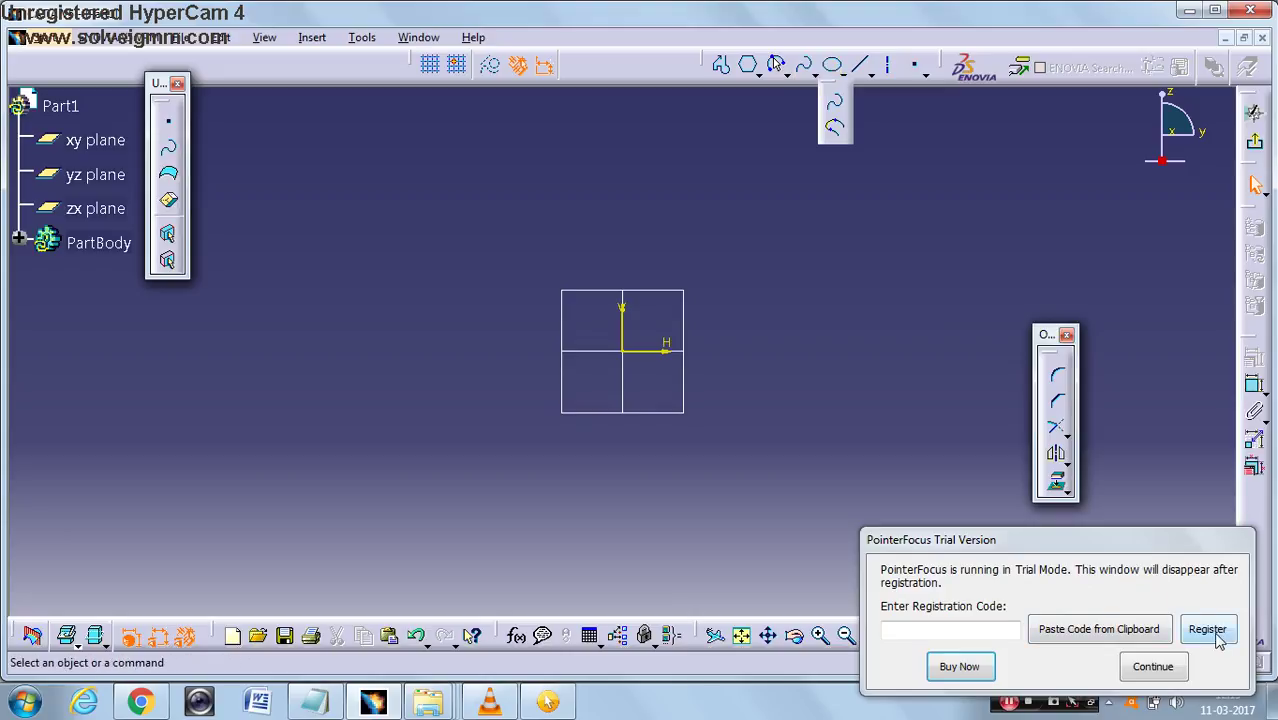
Step: Try the Connect, Spline and Ellipse tools without drawing anything, cancelling the ellipse
left_click(1152, 667)
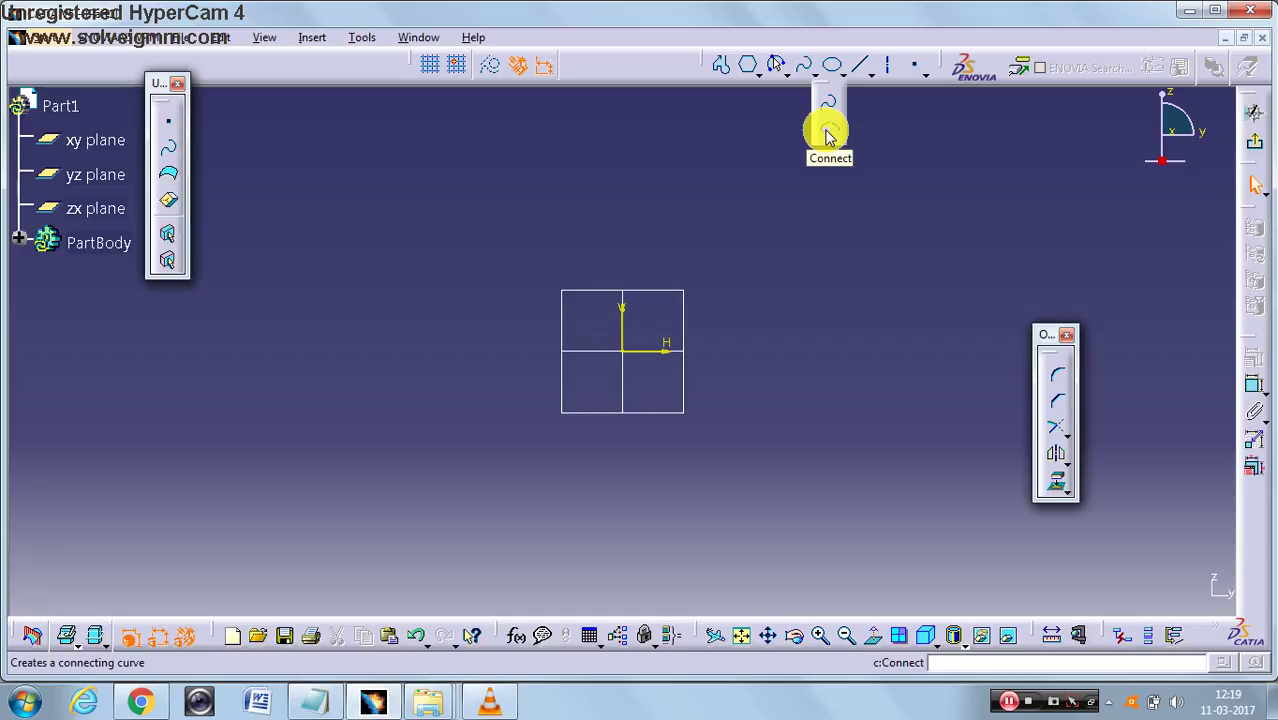
left_click(827, 135)
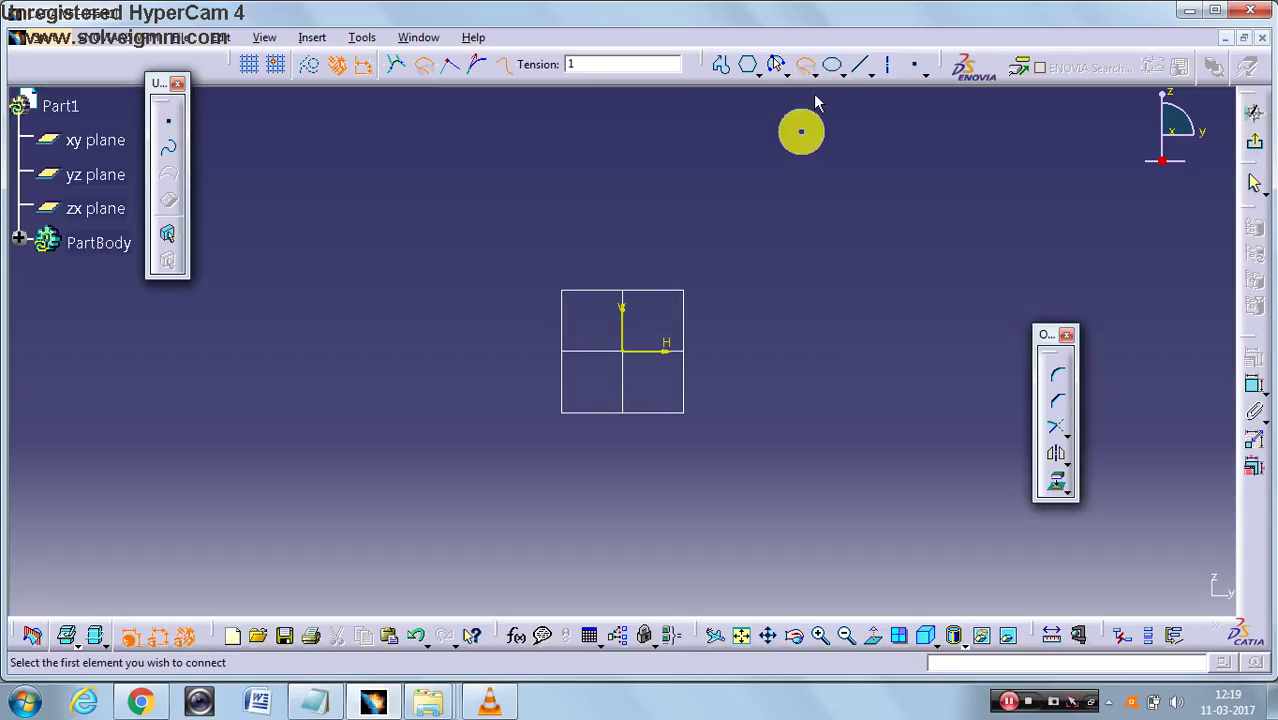
left_click(816, 78)
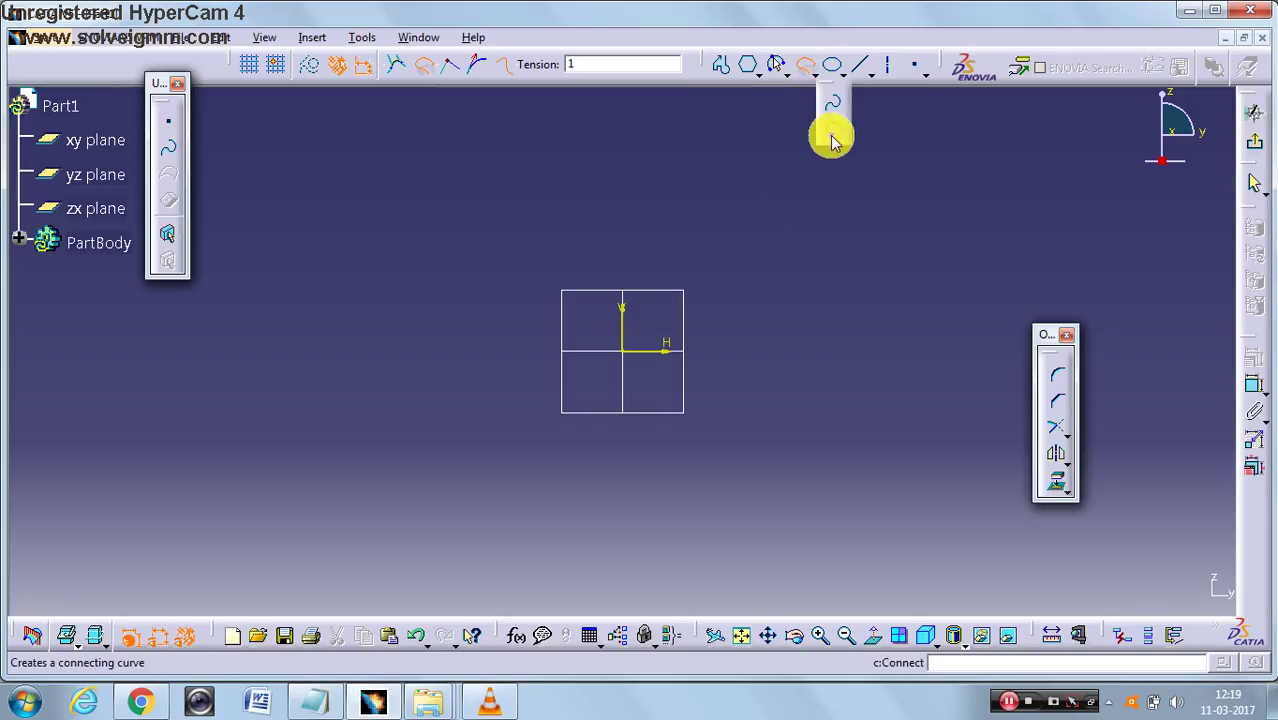
left_click(821, 93)
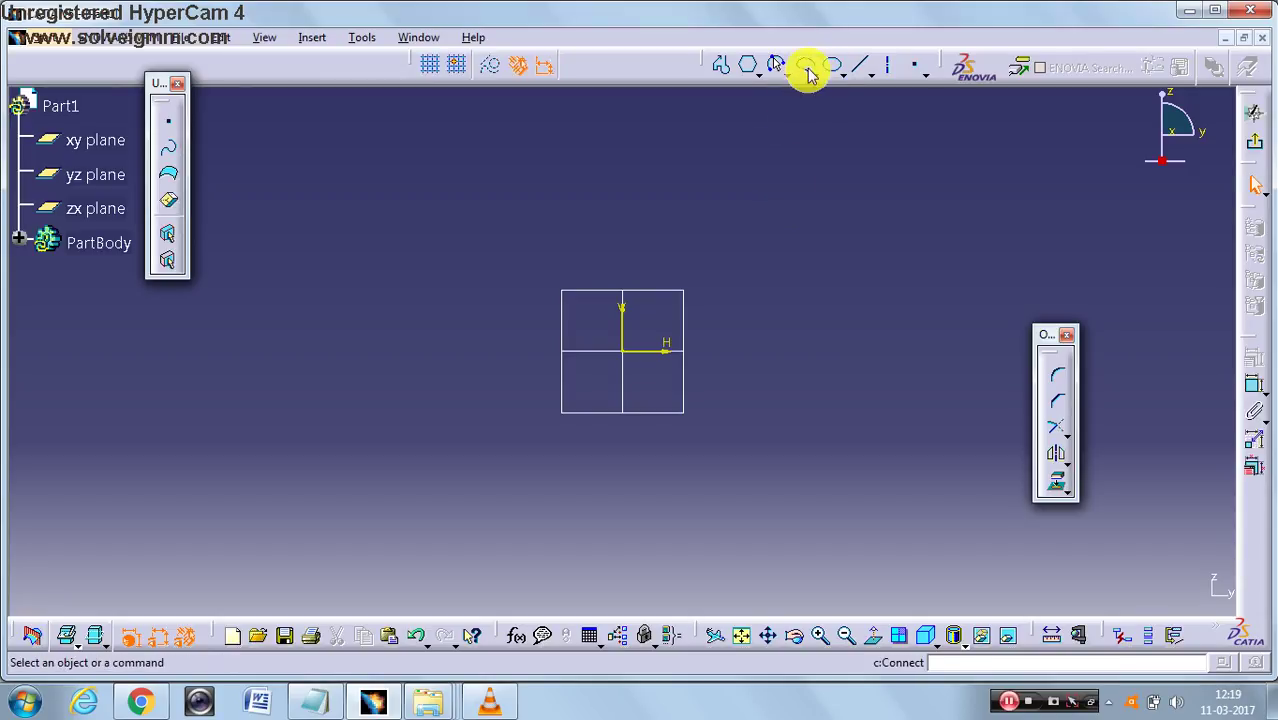
left_click(818, 69)
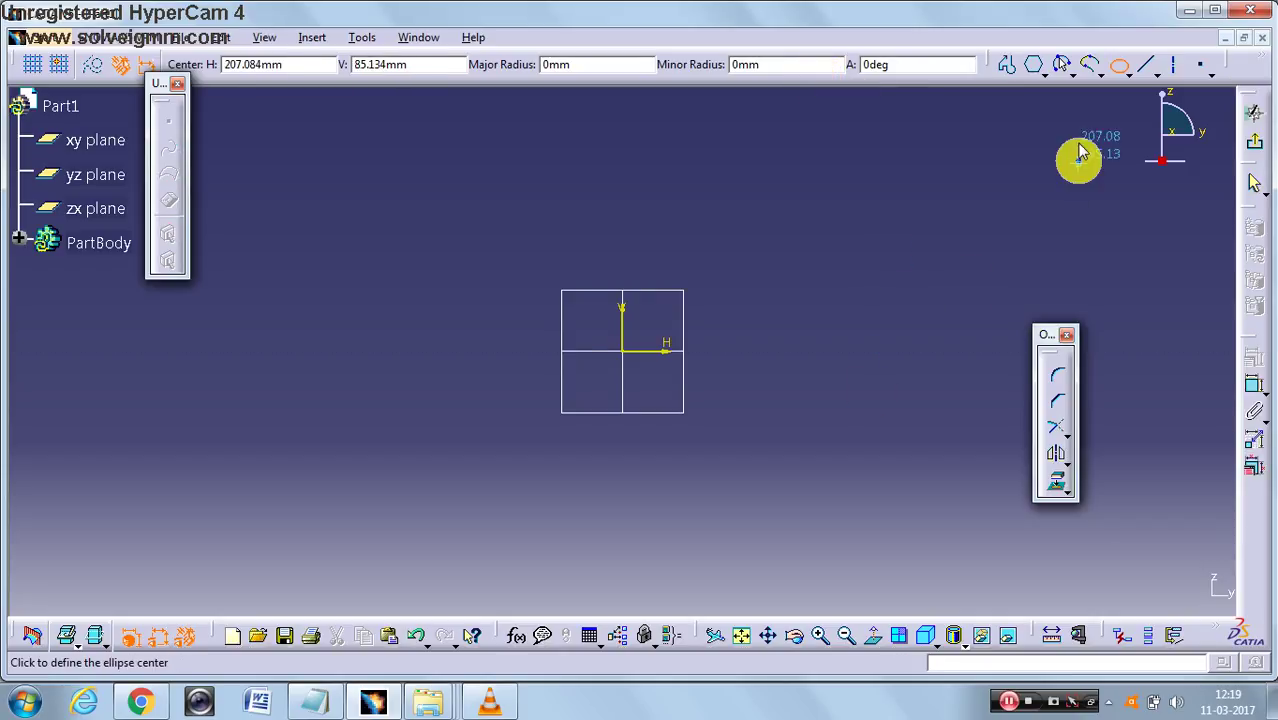
left_click(1122, 68)
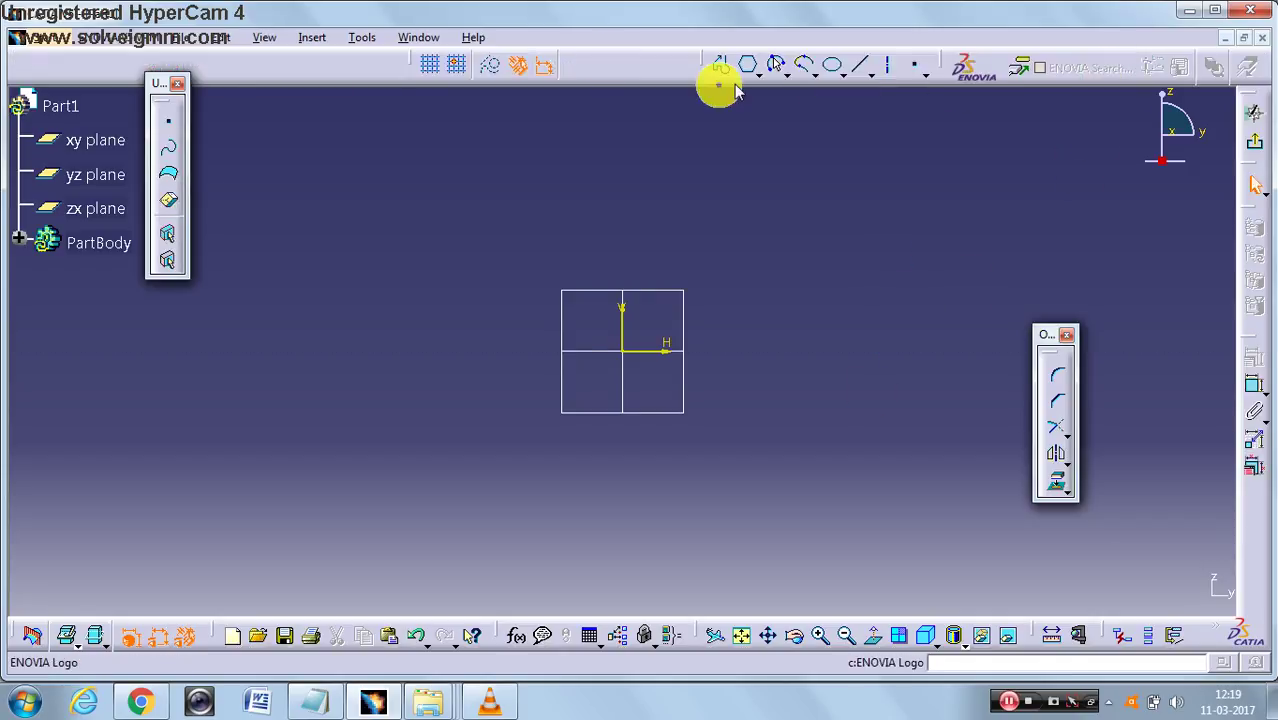
Step: Start a spline with one control point, cancel it, and open the conic curve flyout
left_click(788, 72)
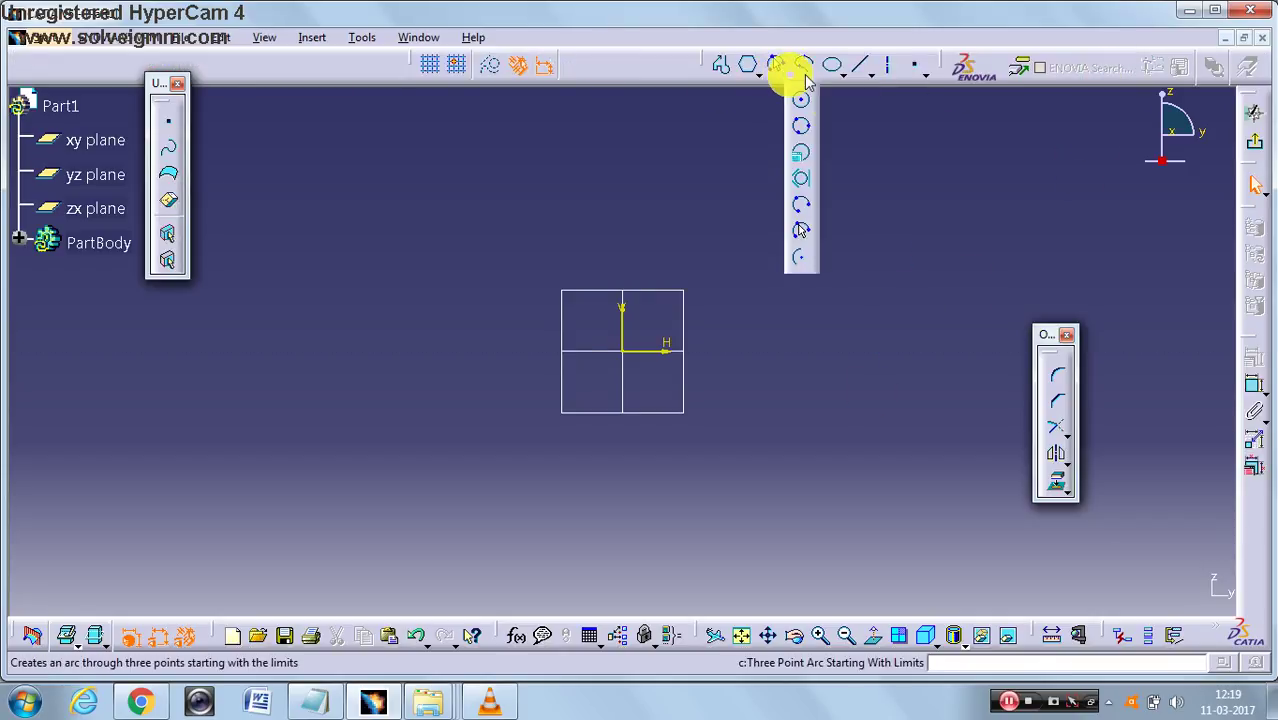
left_click(817, 76)
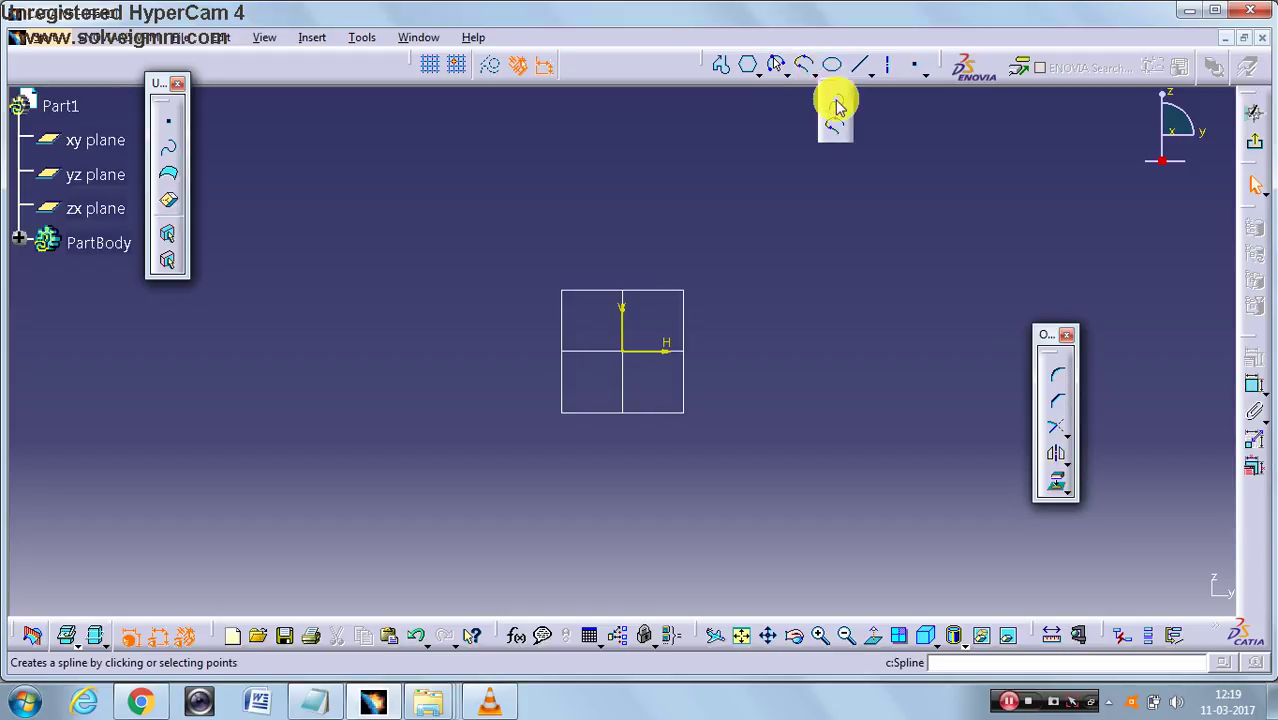
left_click(836, 104)
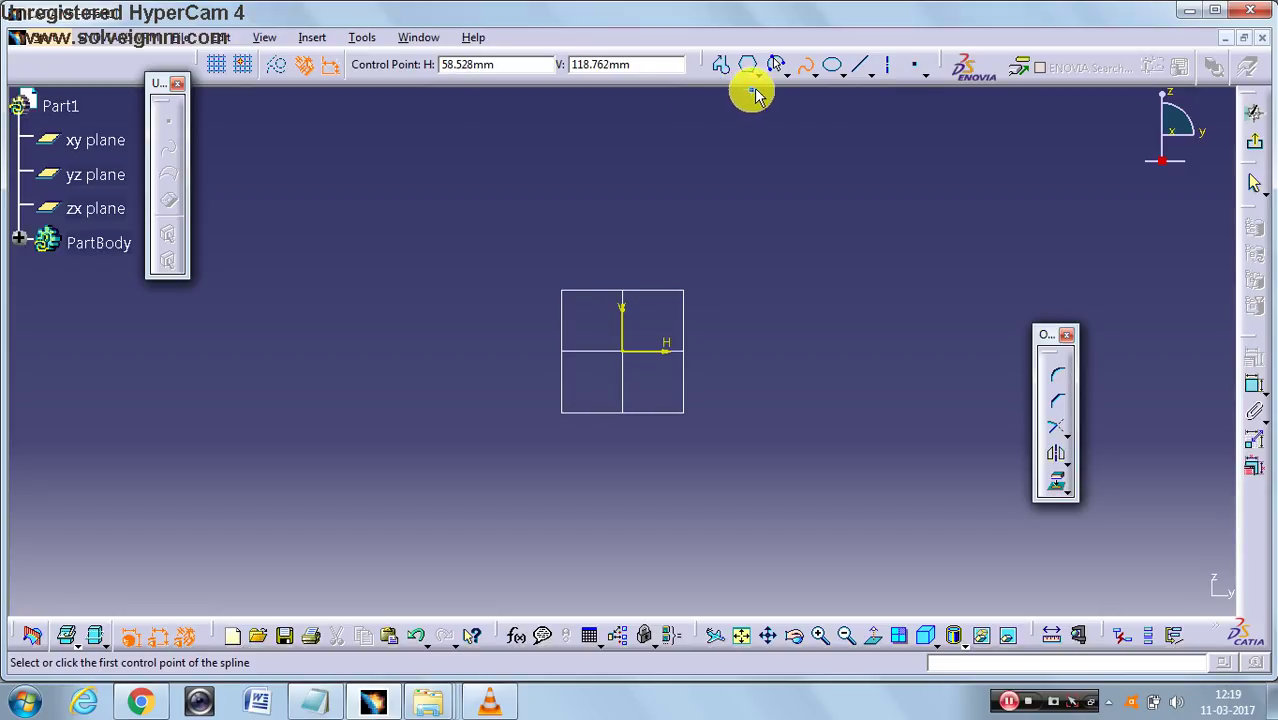
left_click(817, 75)
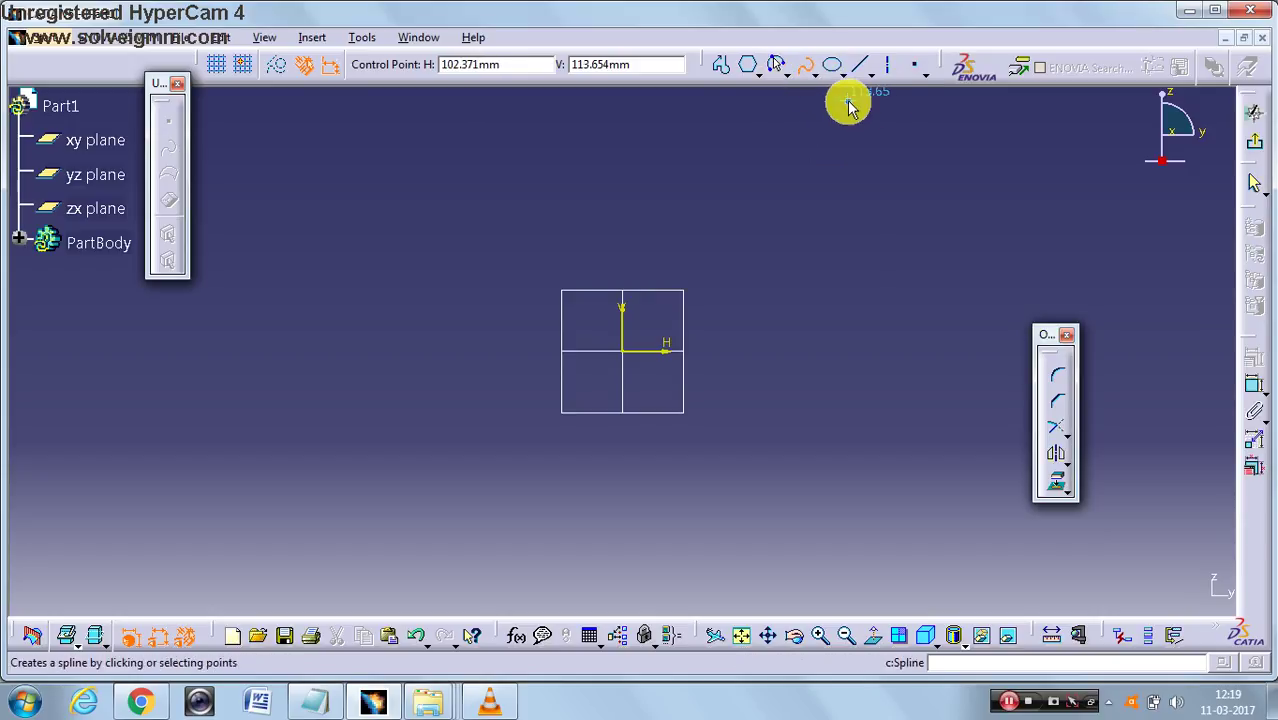
left_click(805, 177)
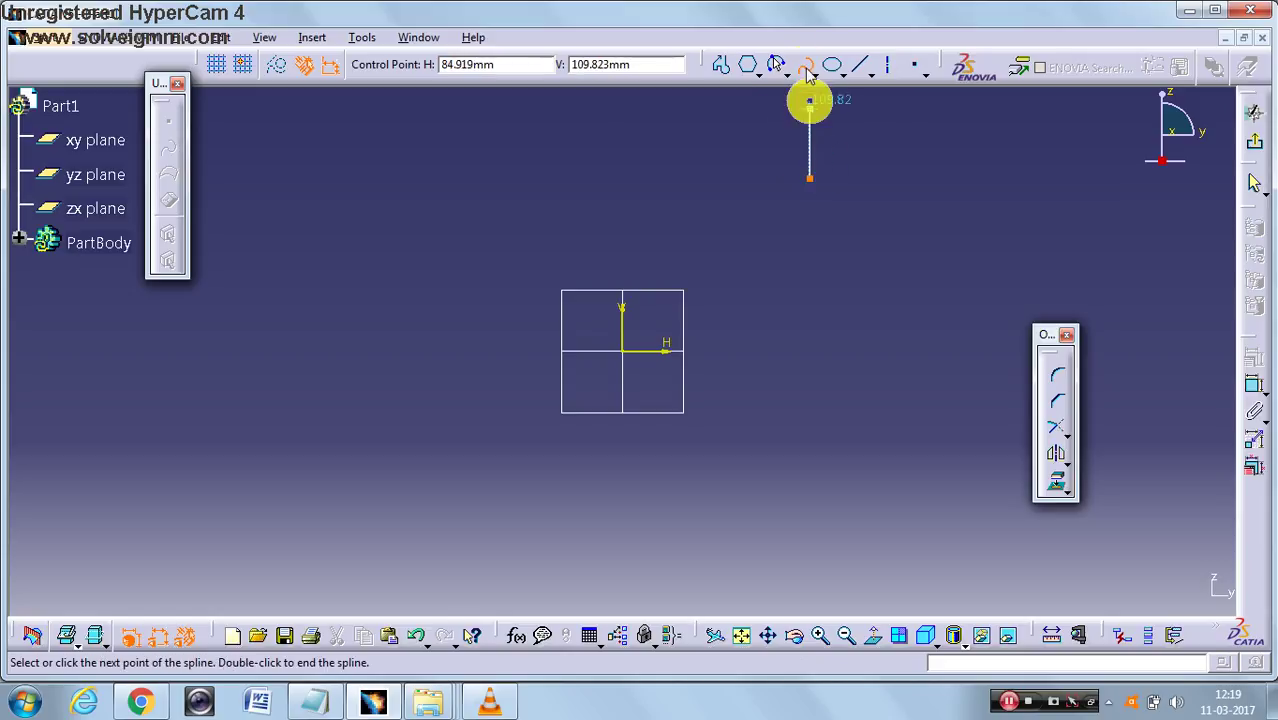
left_click(805, 66)
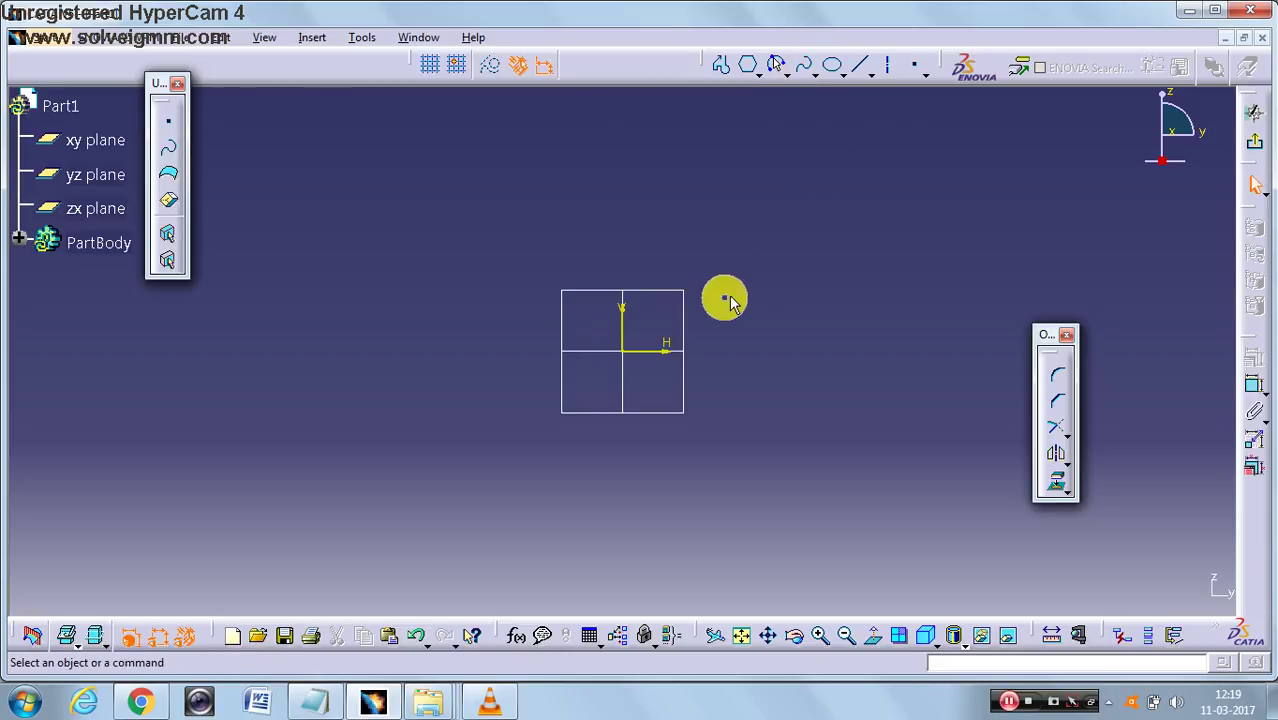
left_click(842, 72)
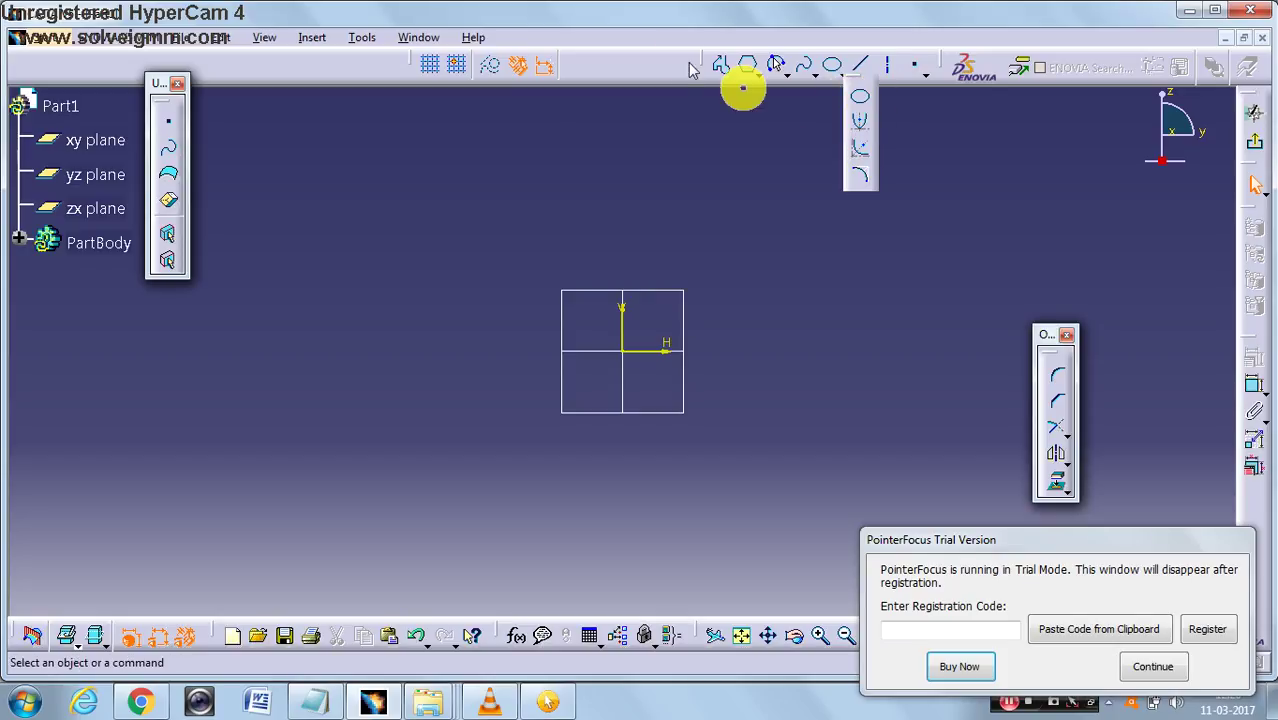
Step: Float the Profile toolbar, begin an ellipse left of the origin, then exit via Constraint
left_click_drag(703, 64, 716, 143)
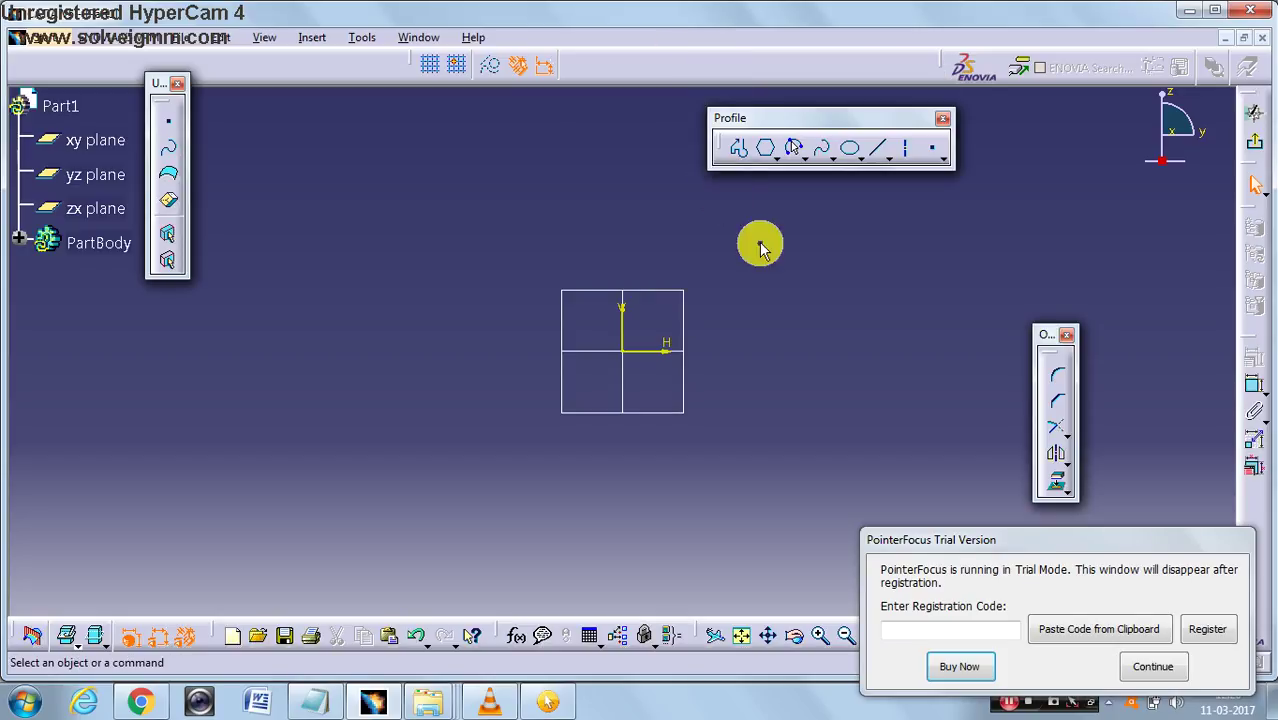
left_click(849, 151)
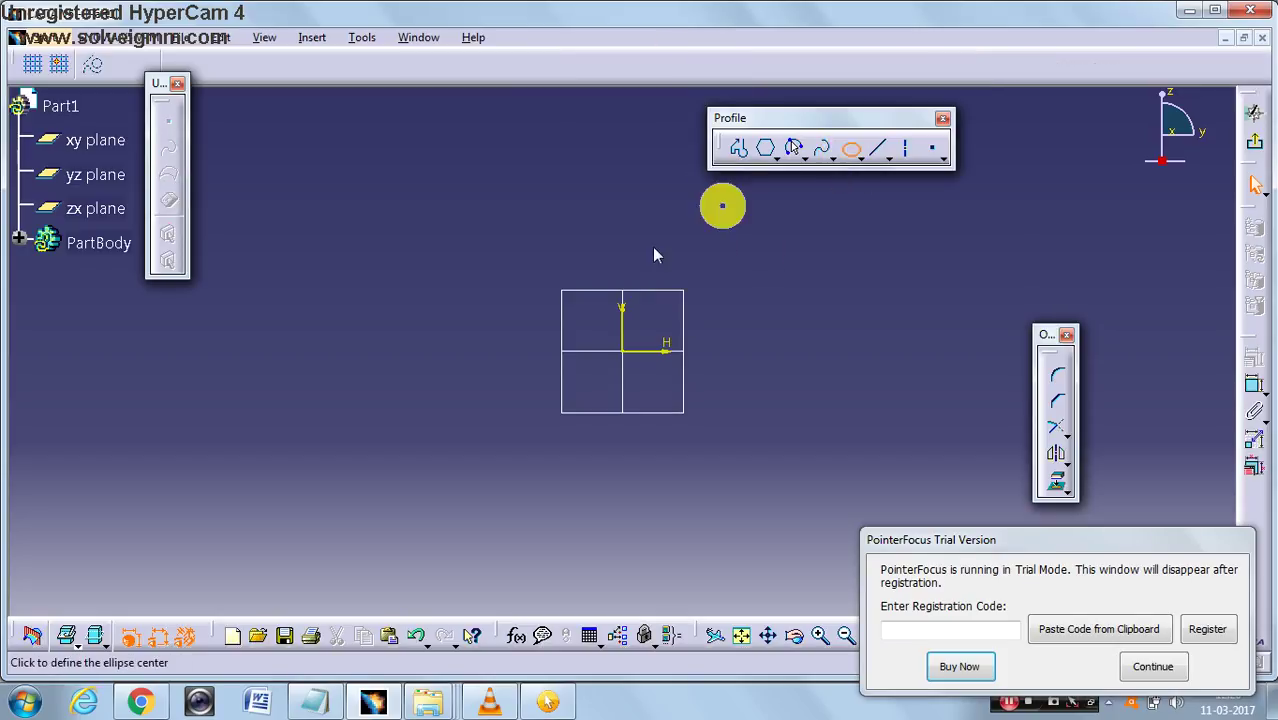
left_click(459, 337)
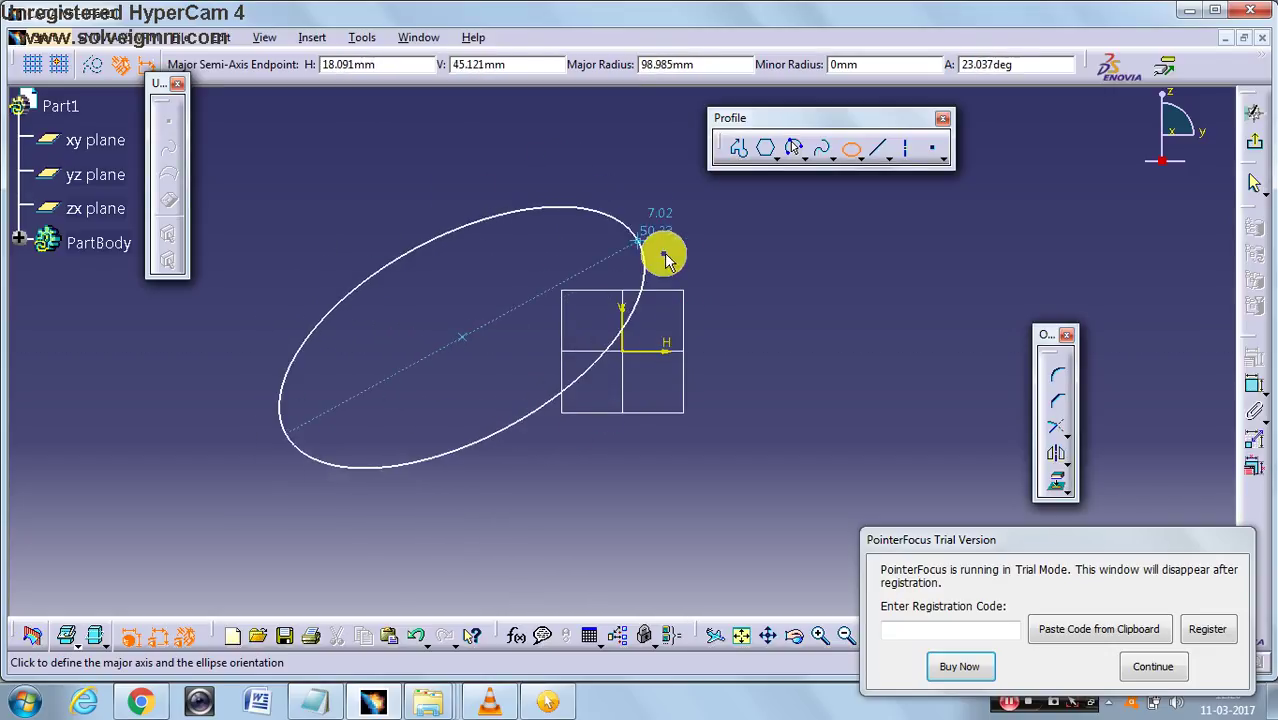
left_click(658, 345)
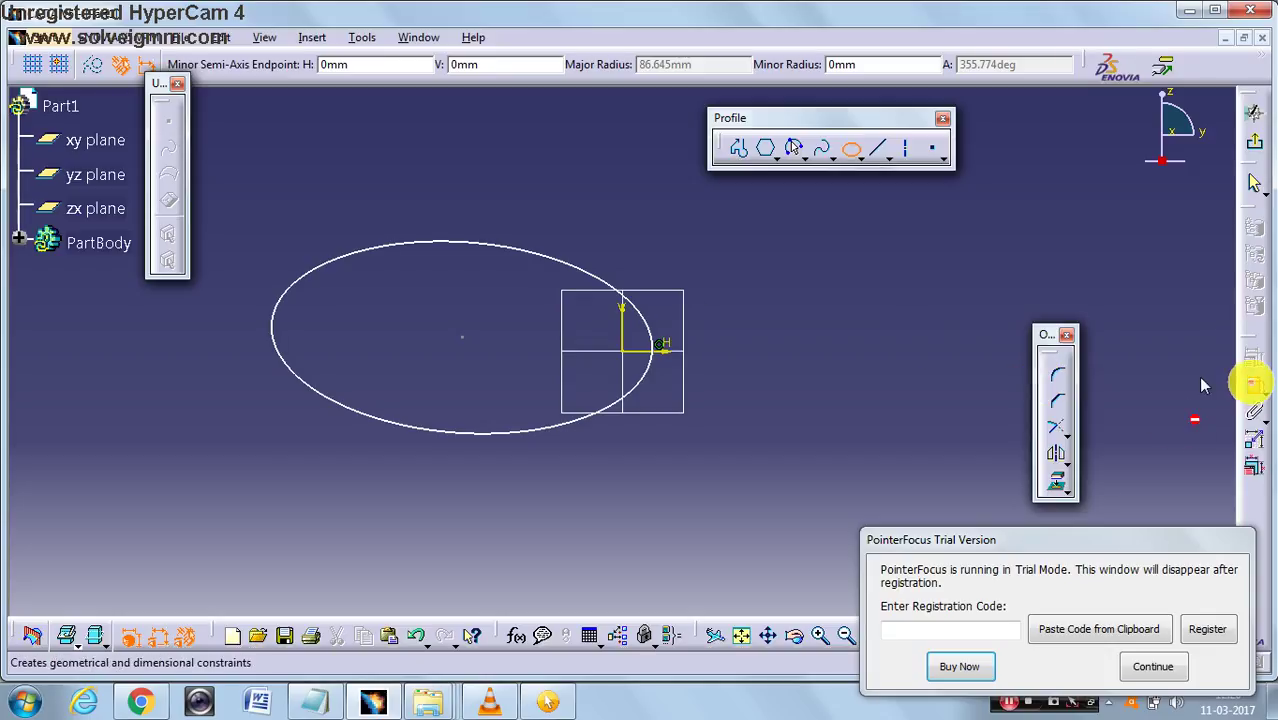
left_click(1253, 384)
left_click(1152, 666)
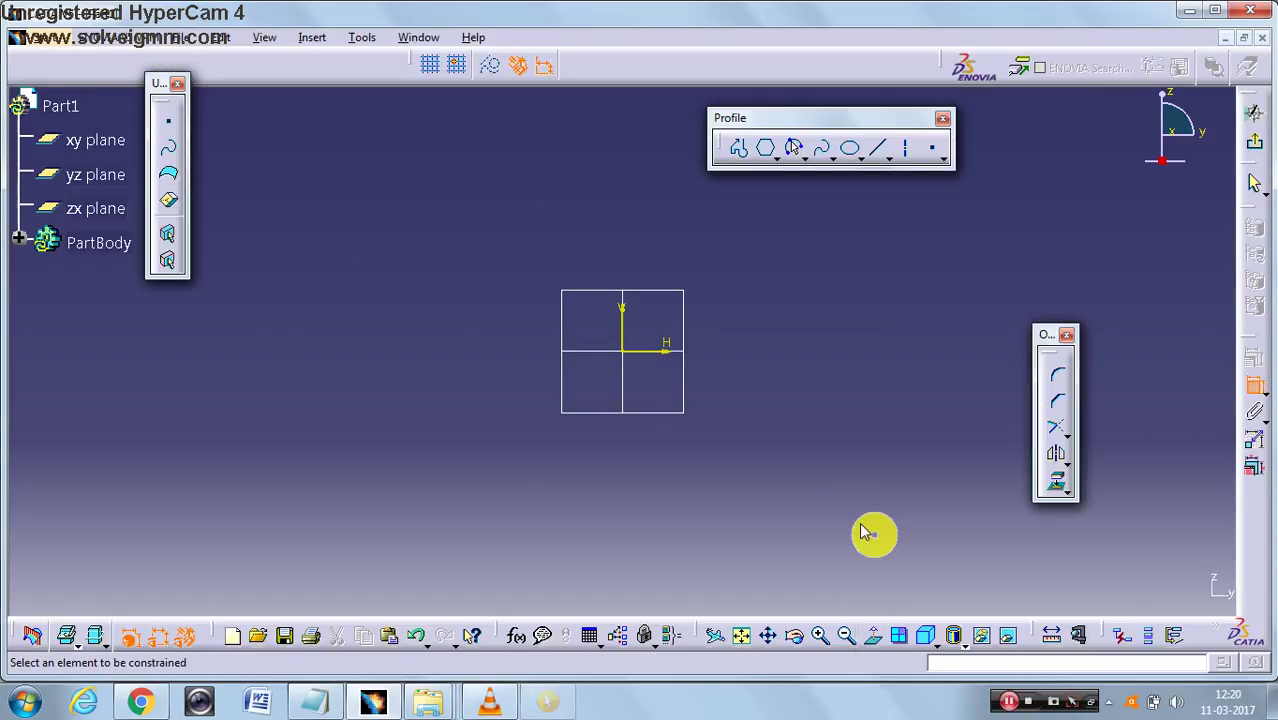
left_click(1253, 390)
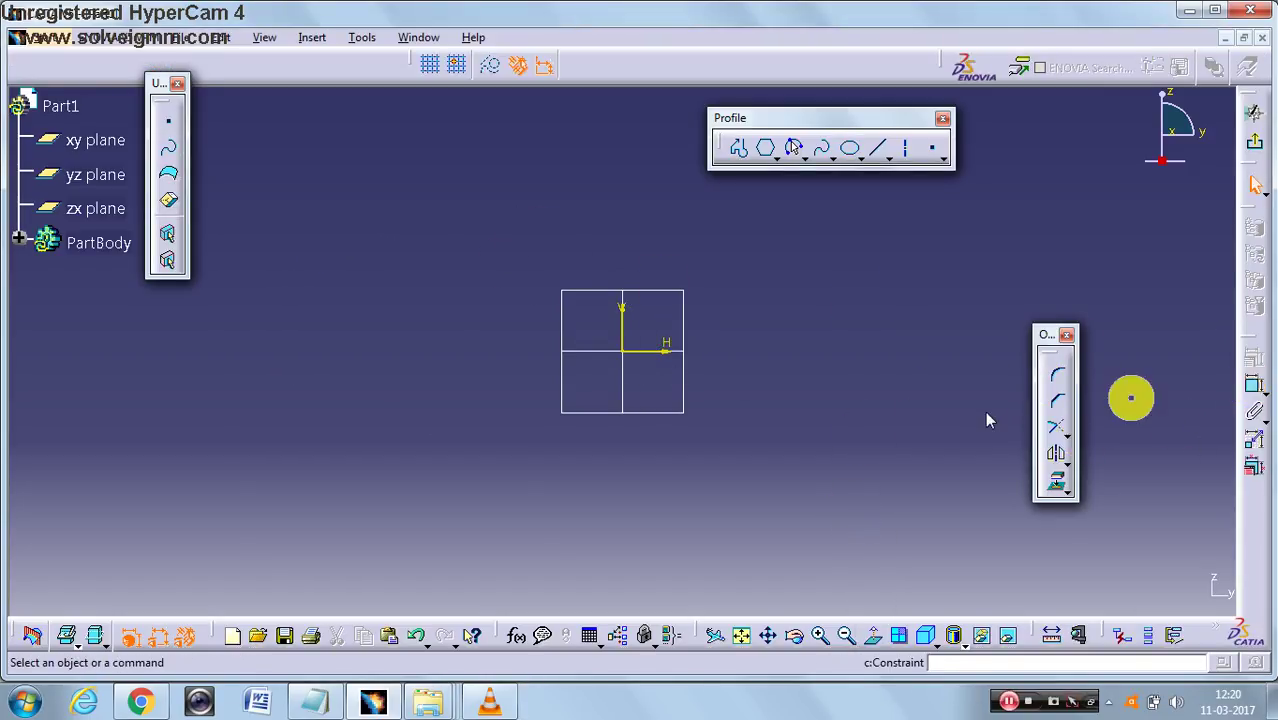
left_click(848, 155)
left_click(369, 345)
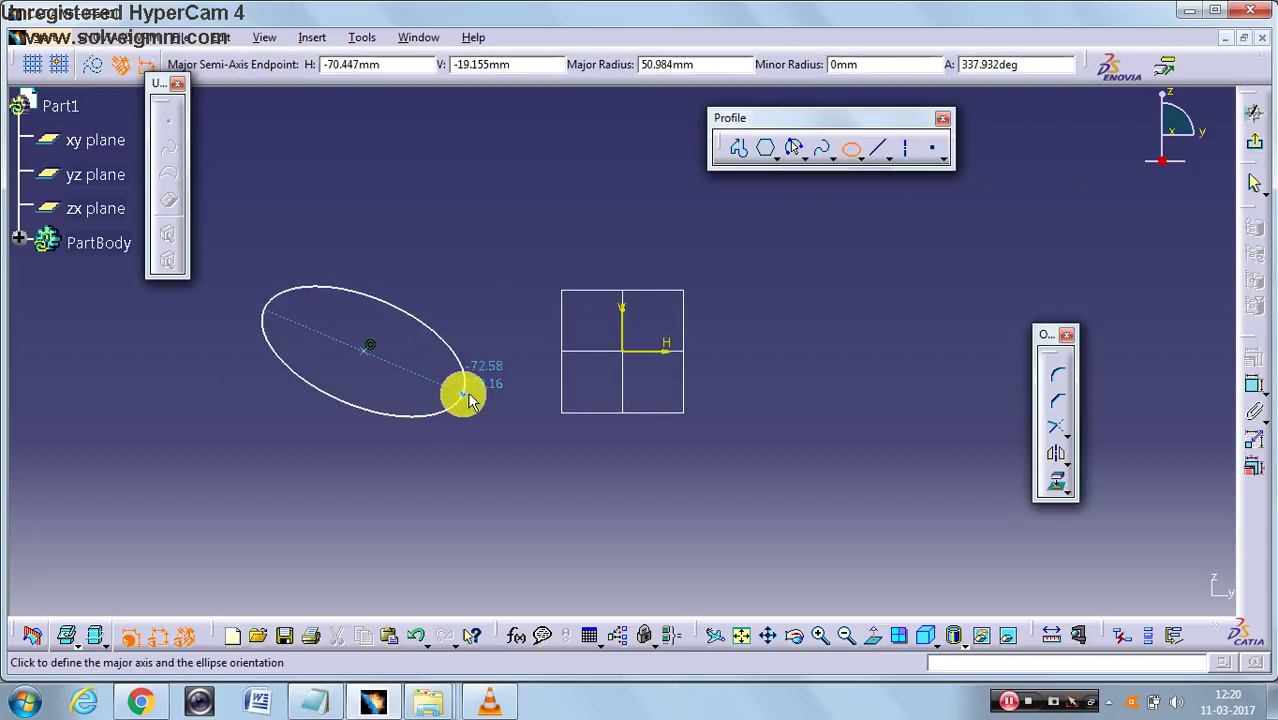
left_click(505, 342)
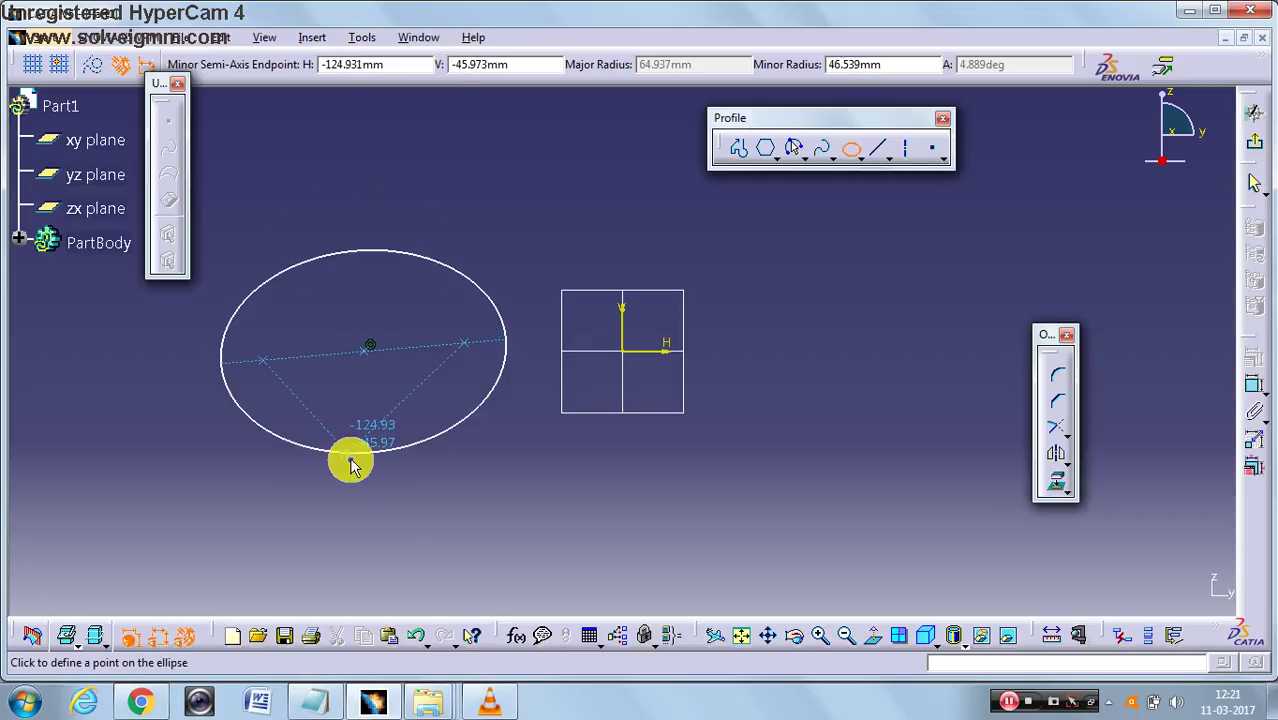
left_click(385, 522)
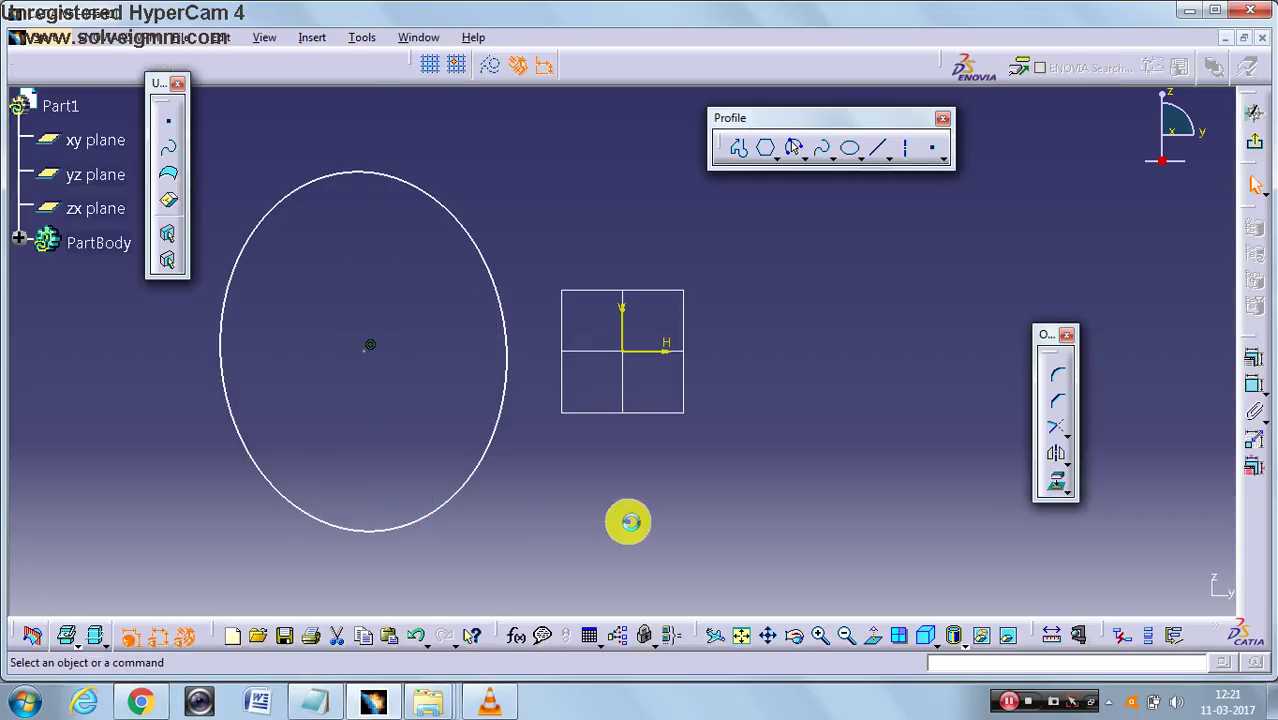
left_click(1254, 384)
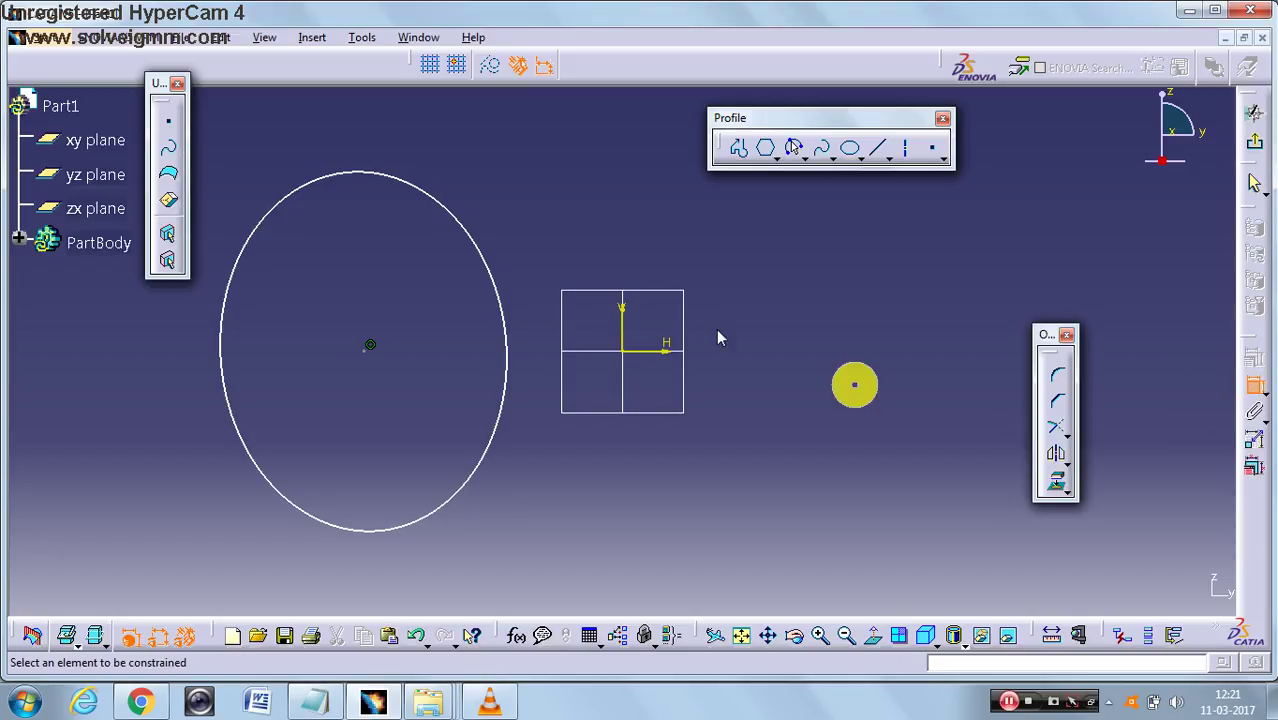
left_click(451, 229)
left_click(565, 191)
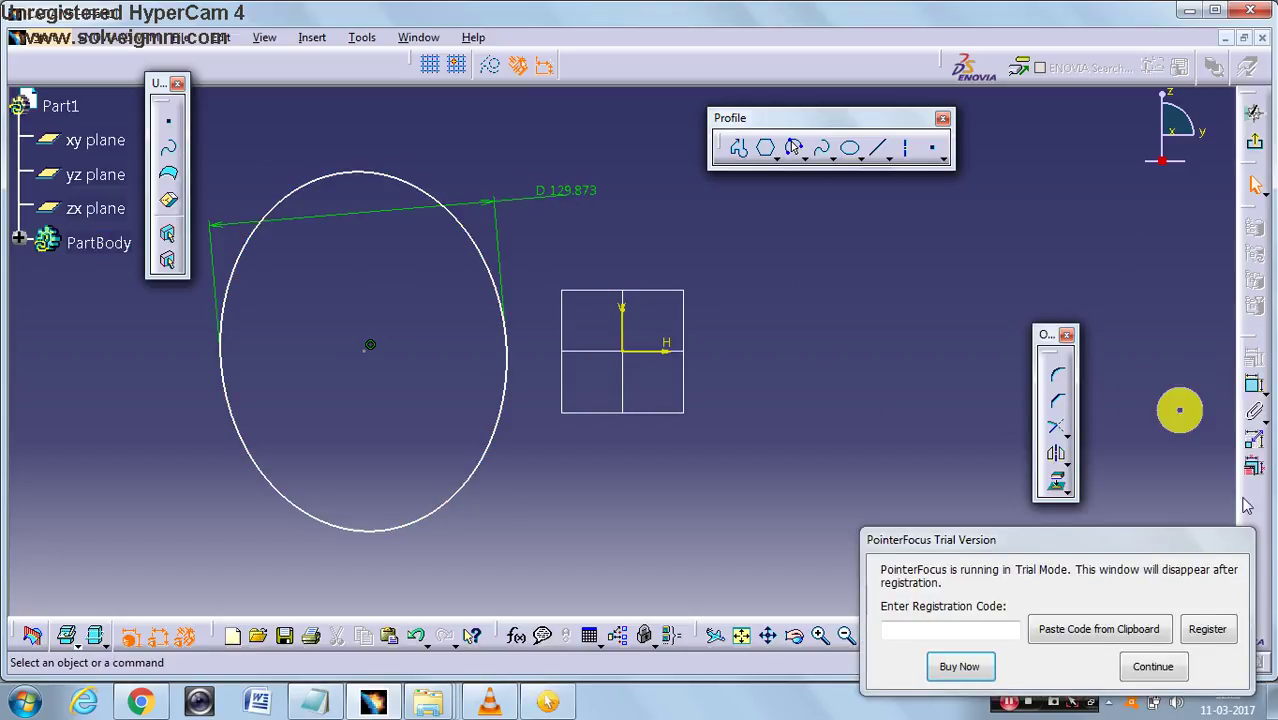
left_click(1153, 666)
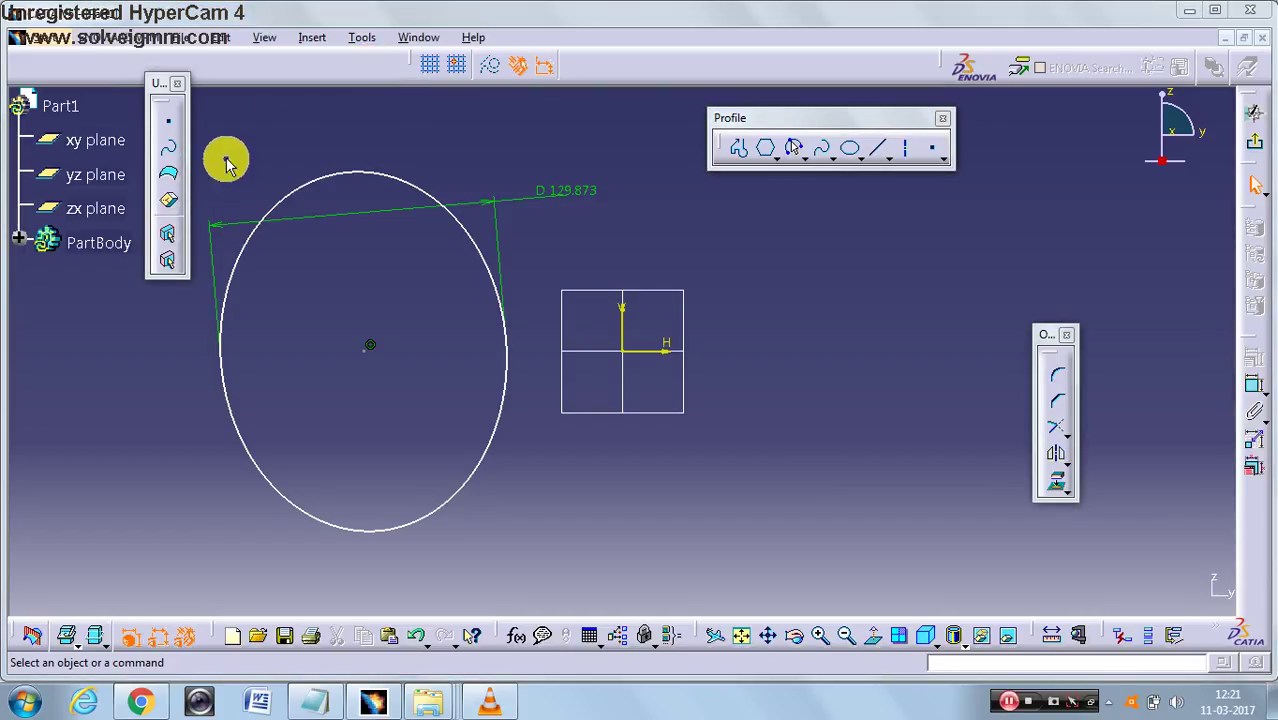
left_click_drag(489, 491, 650, 534)
left_click(650, 518)
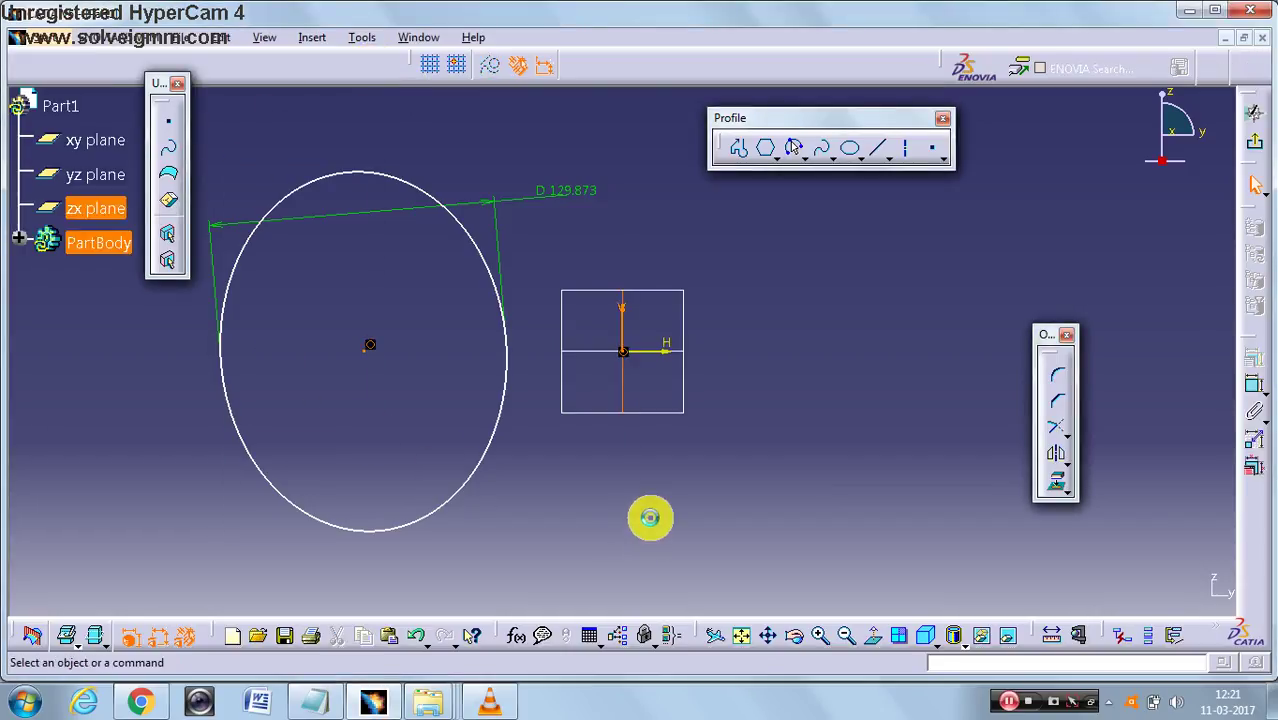
left_click_drag(200, 204, 617, 577)
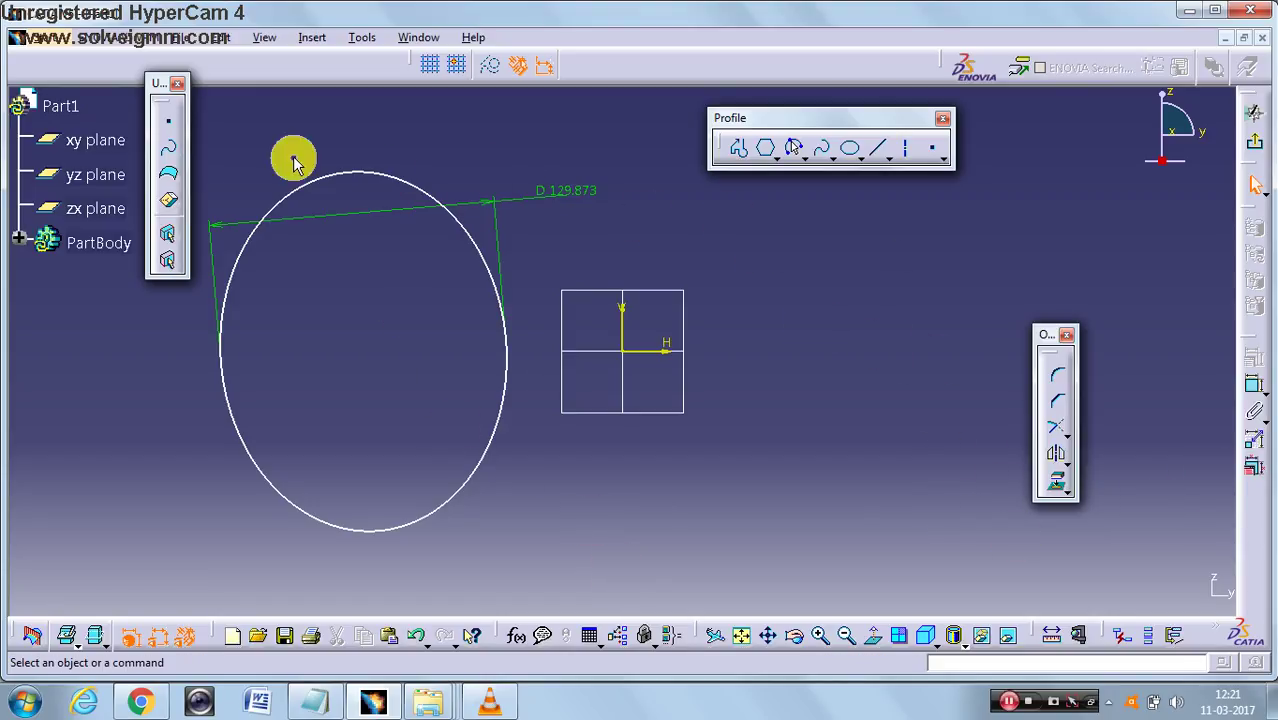
left_click_drag(293, 157, 535, 185)
right_click(579, 191)
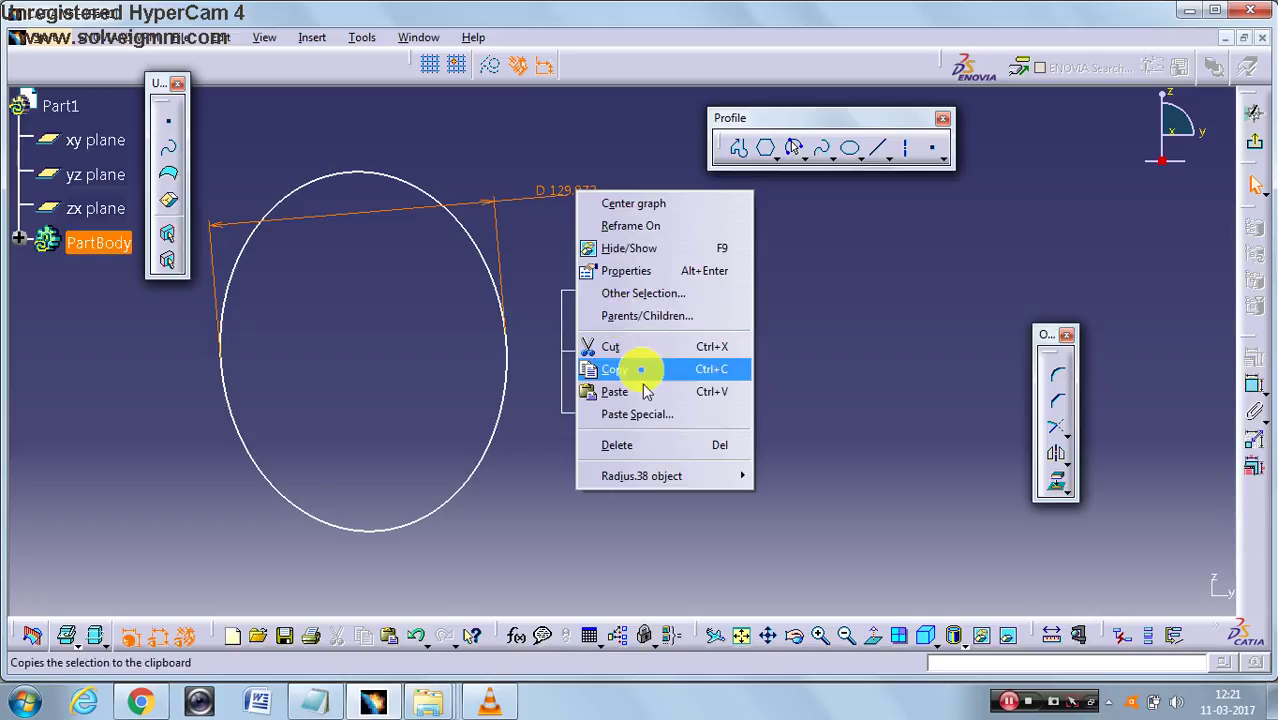
left_click(617, 445)
left_click_drag(257, 137, 354, 331)
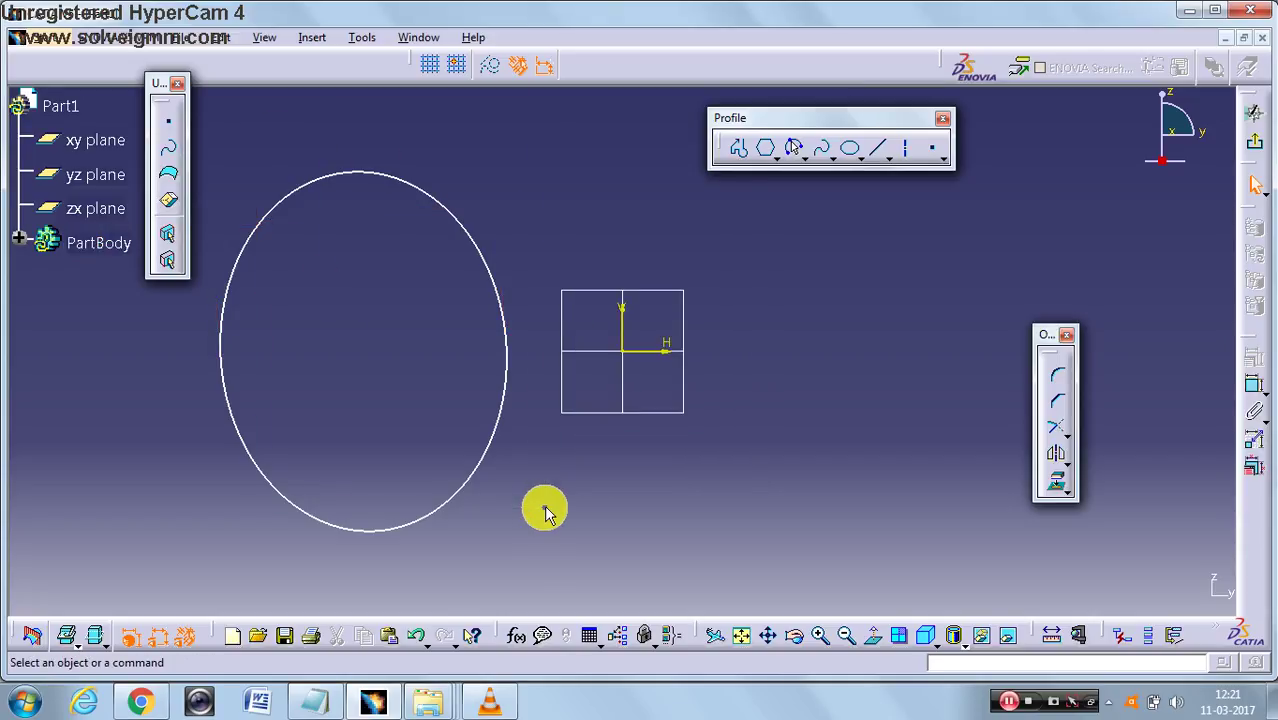
left_click(236, 261)
right_click(234, 258)
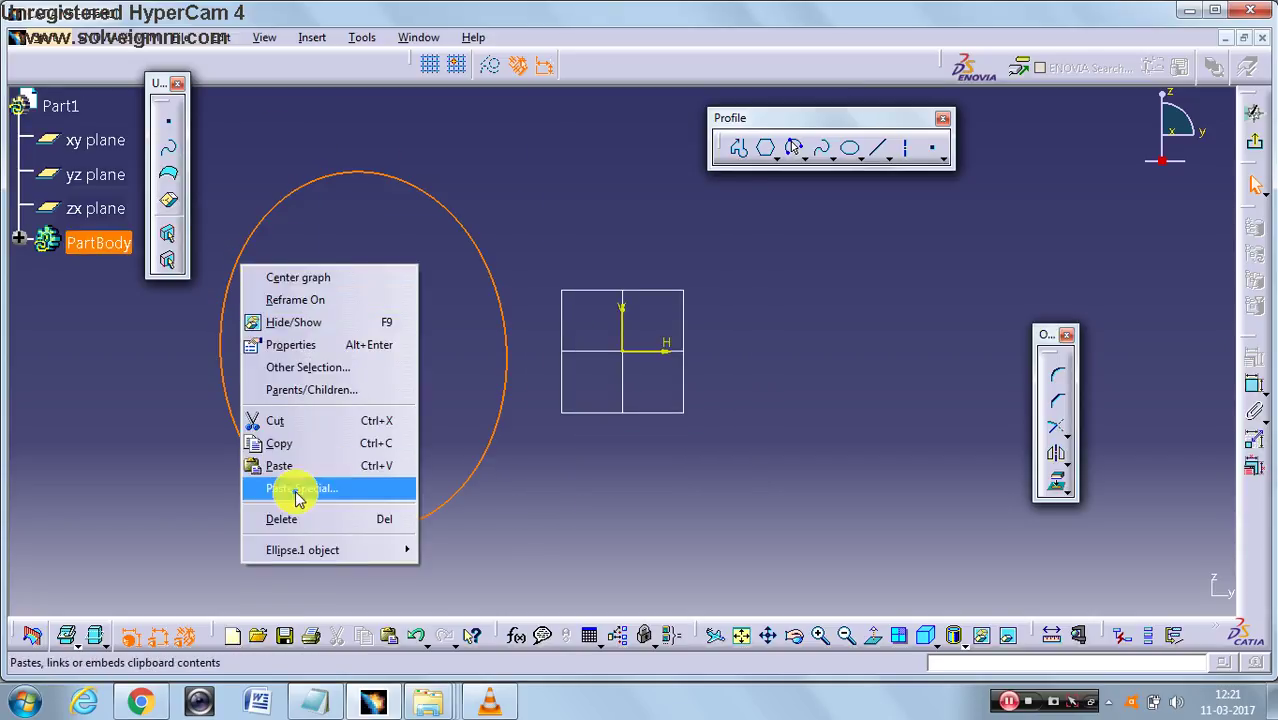
left_click(278, 516)
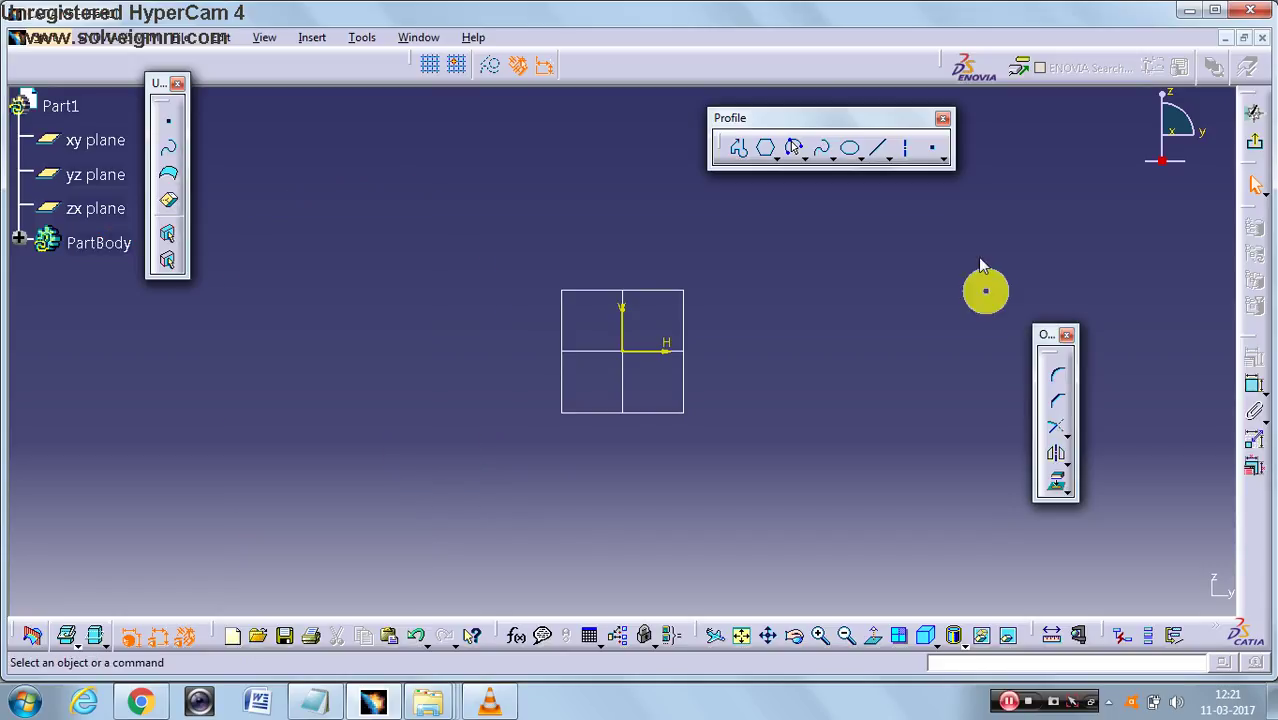
Step: Choose Parabola by Focus from the conic flyout and abandon a first attempt
left_click(857, 155)
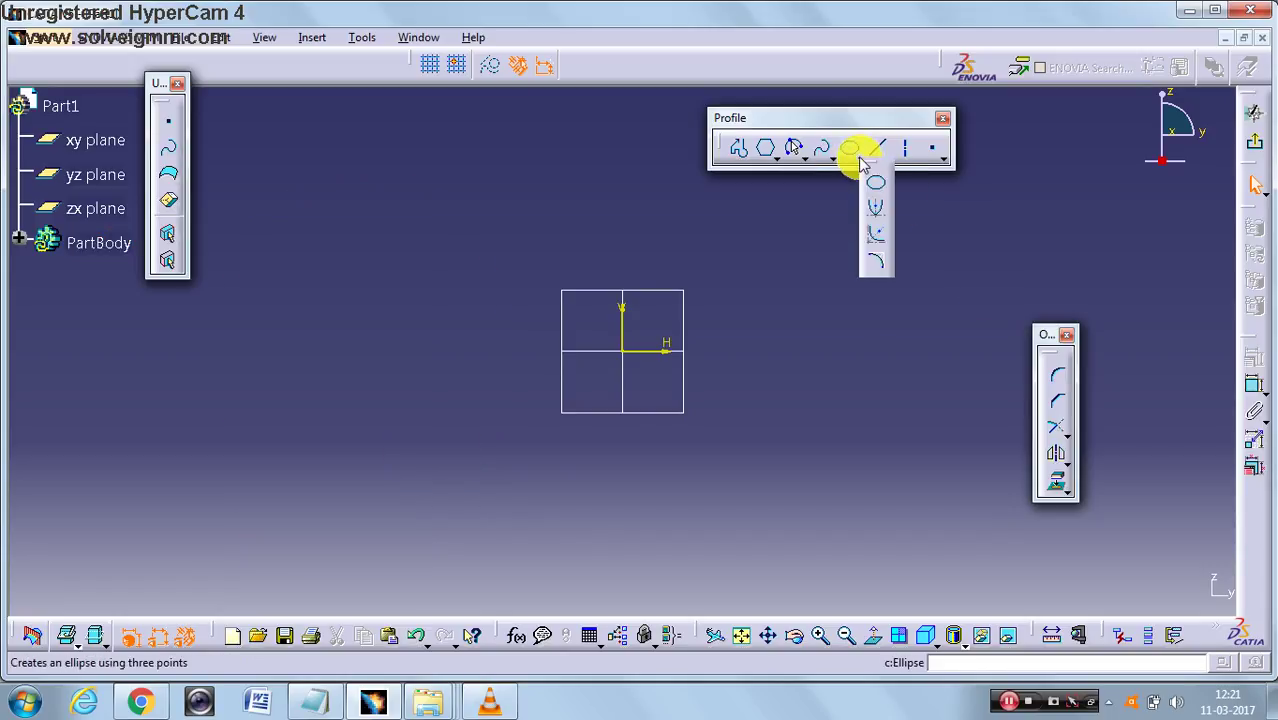
left_click(880, 208)
left_click(415, 381)
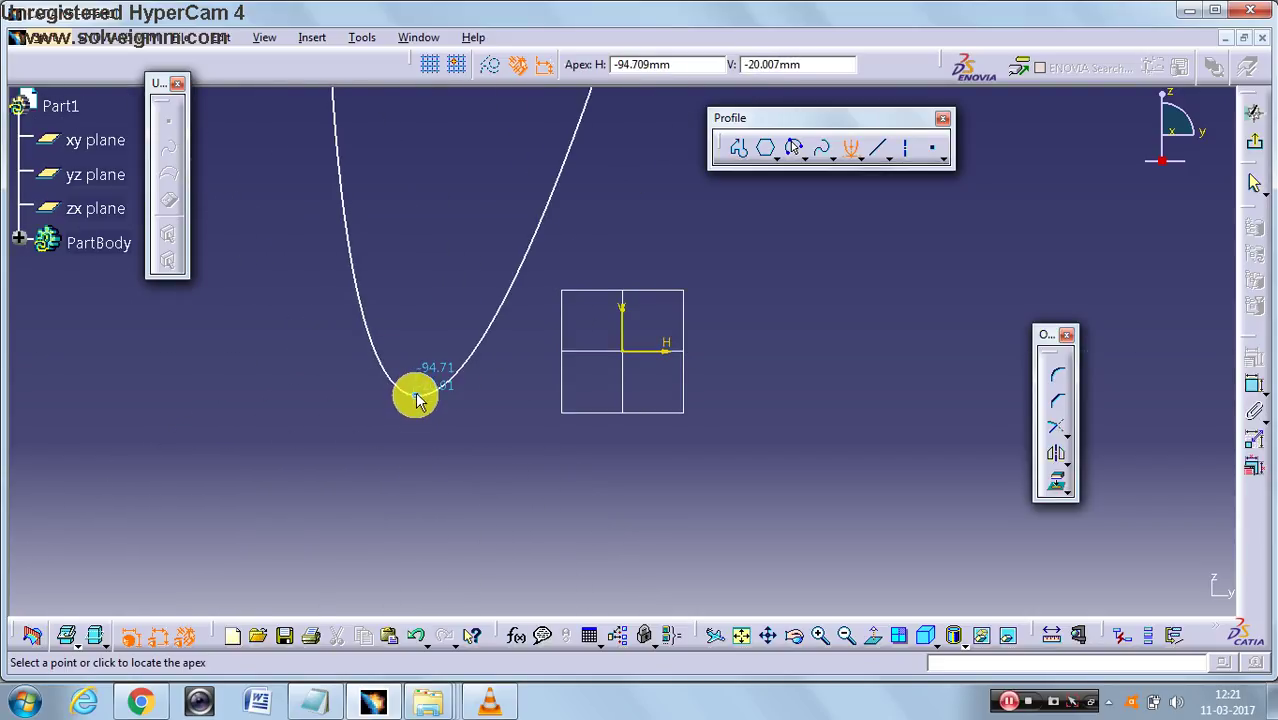
key("Escape")
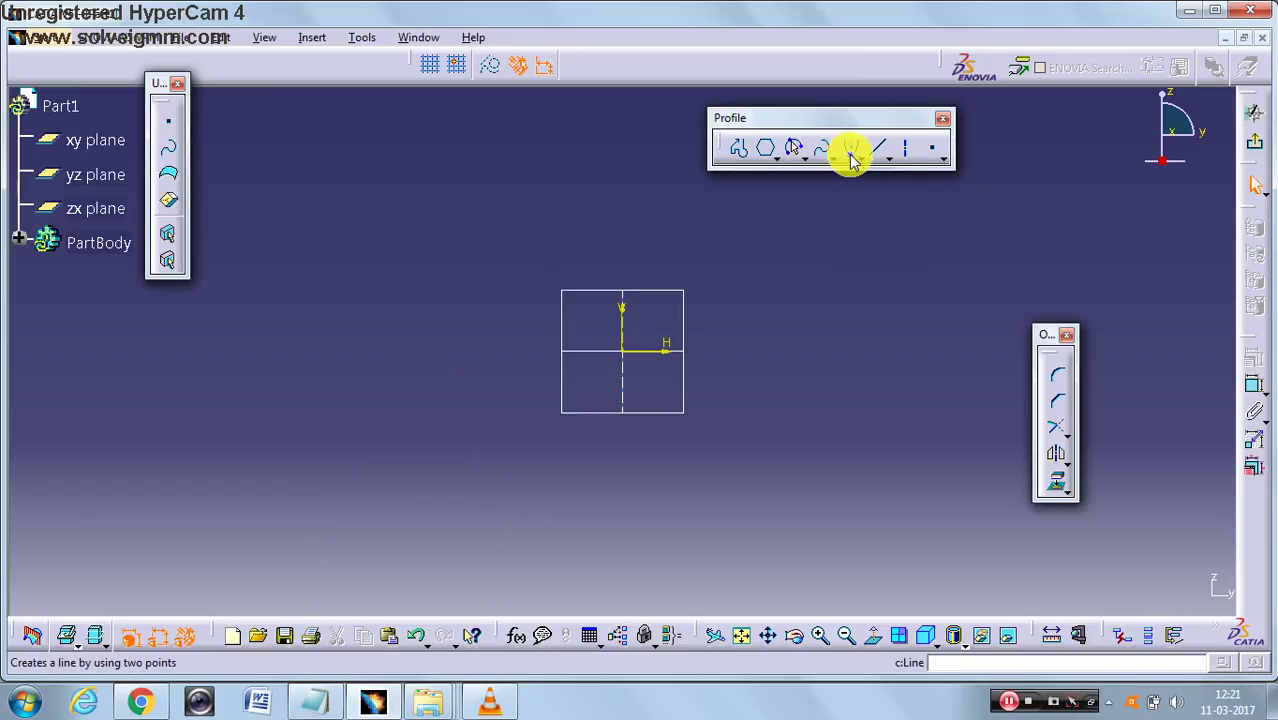
Step: Draw an upward parabola with focus at the origin and apex just below, then open its context menu
left_click(628, 350)
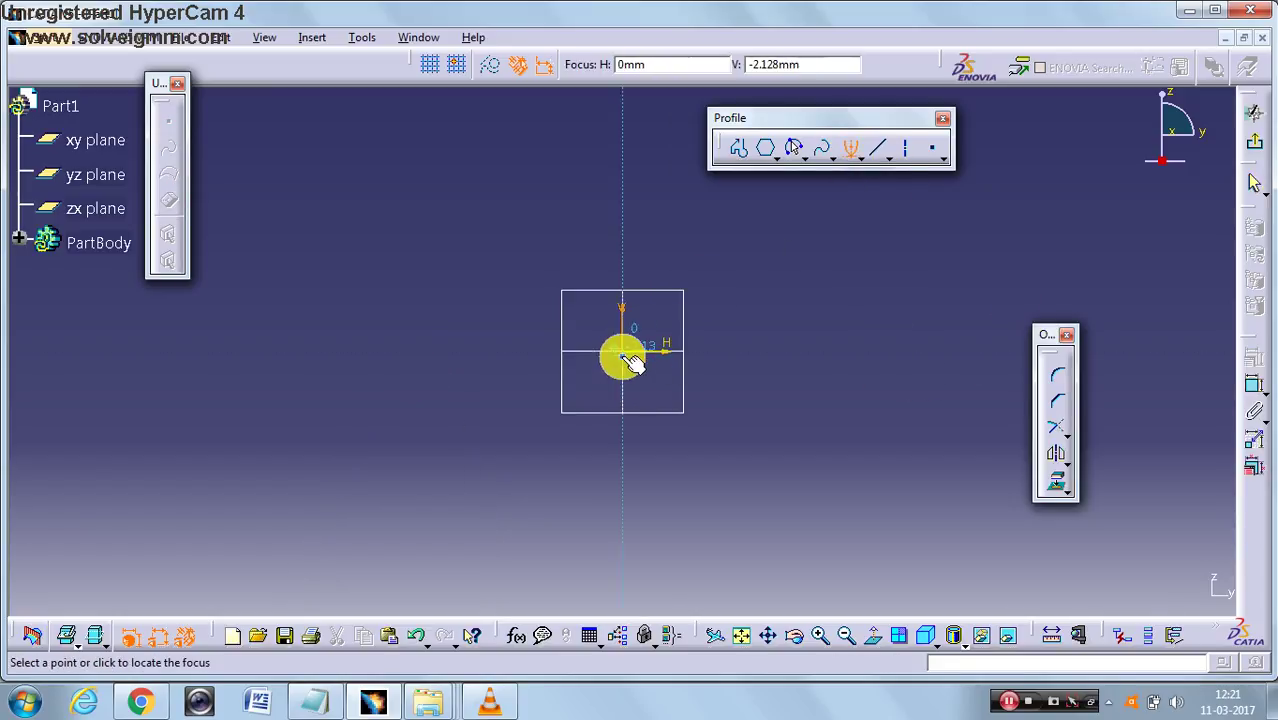
left_click(624, 352)
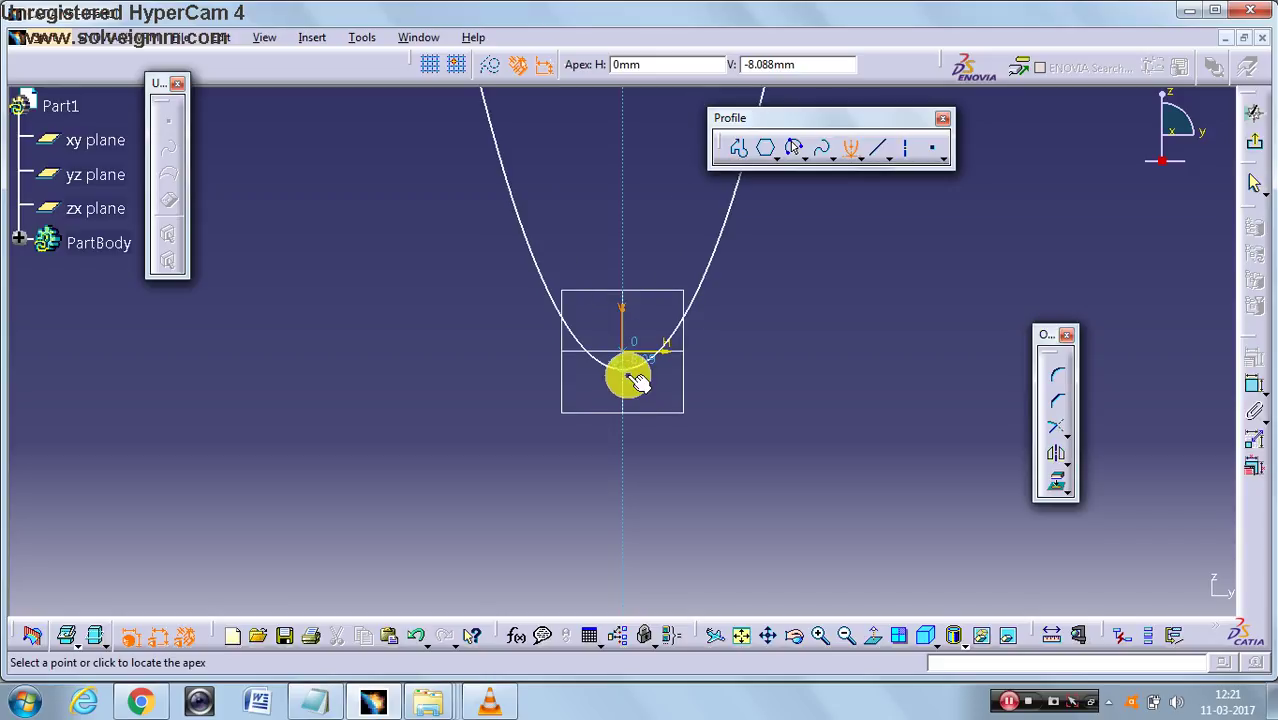
left_click(624, 372)
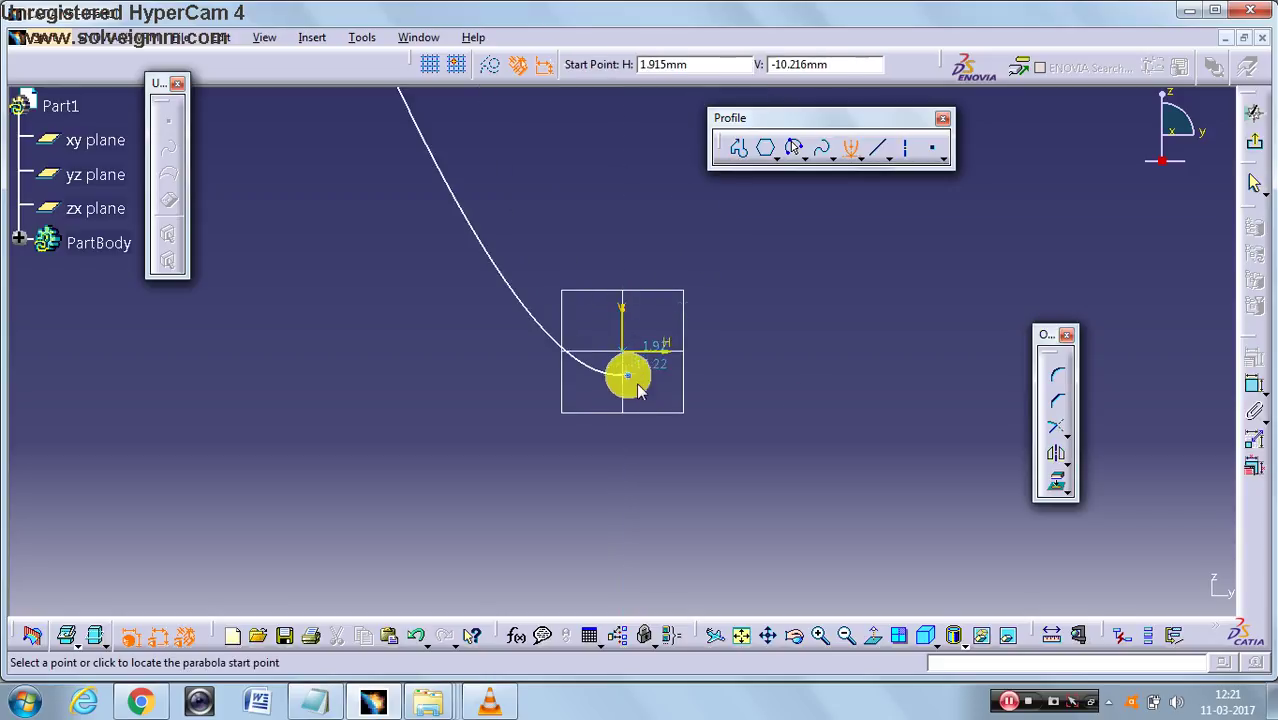
left_click(776, 206)
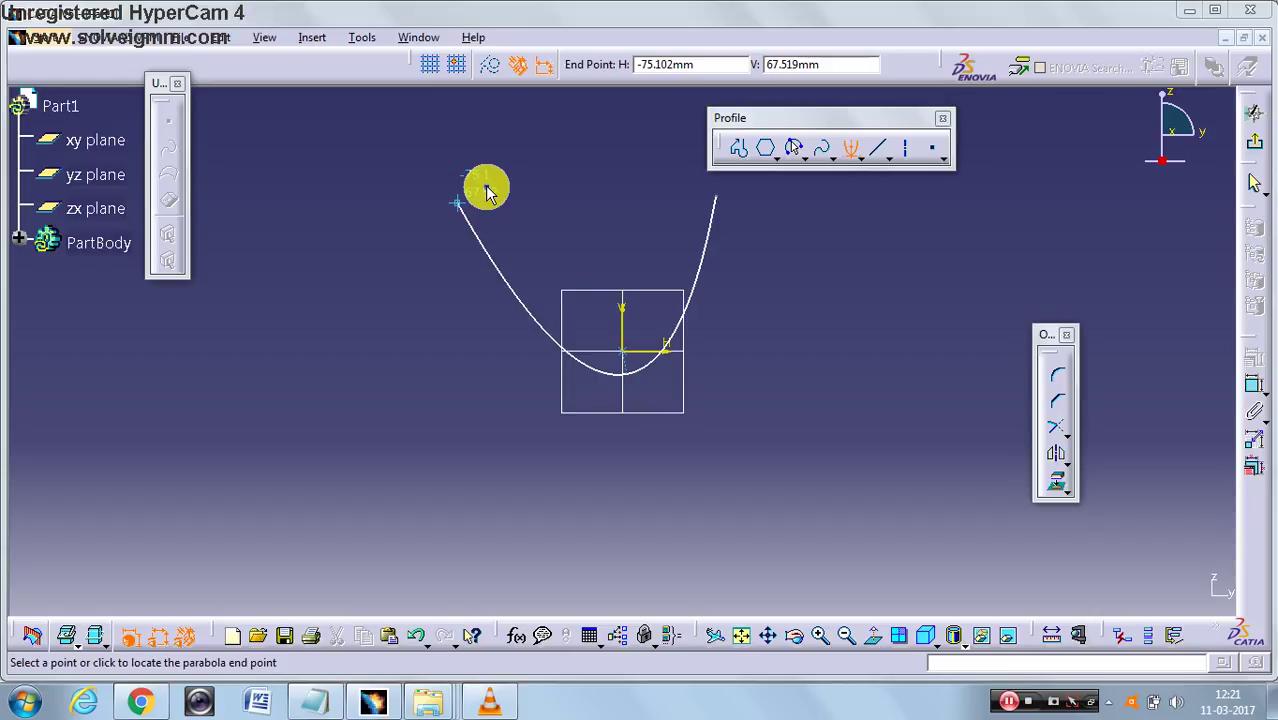
left_click(457, 203)
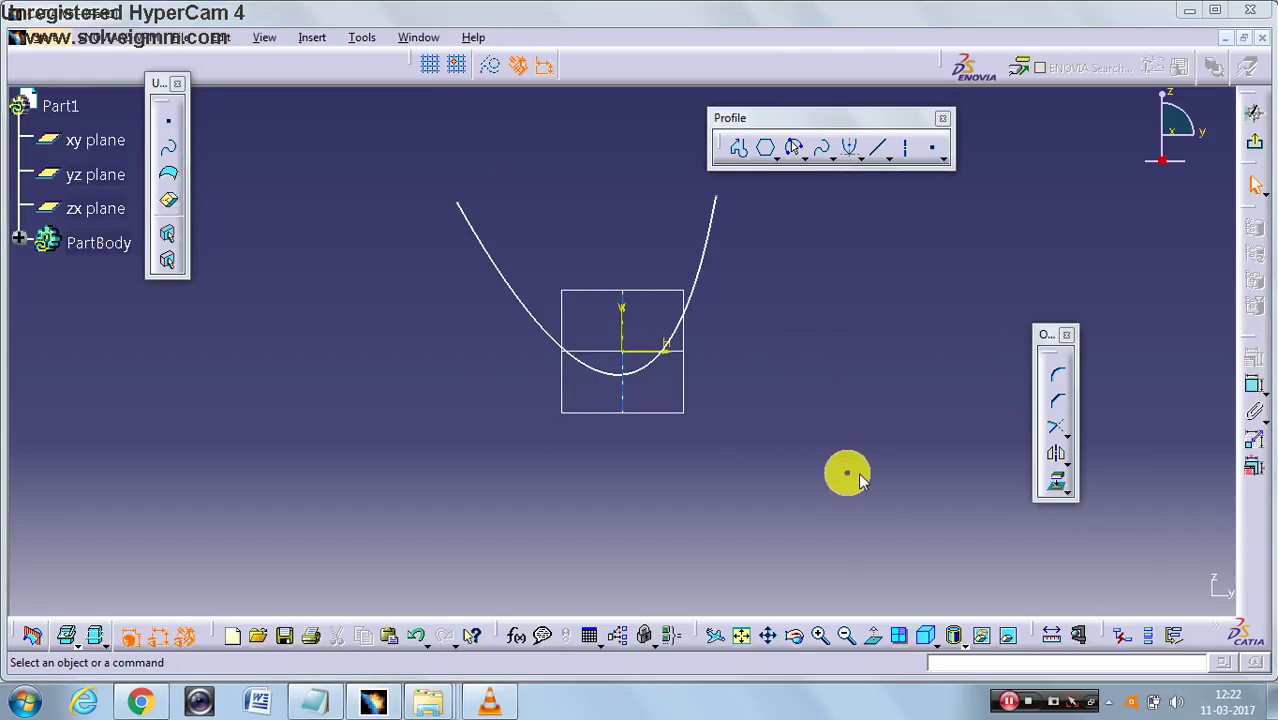
left_click(707, 249)
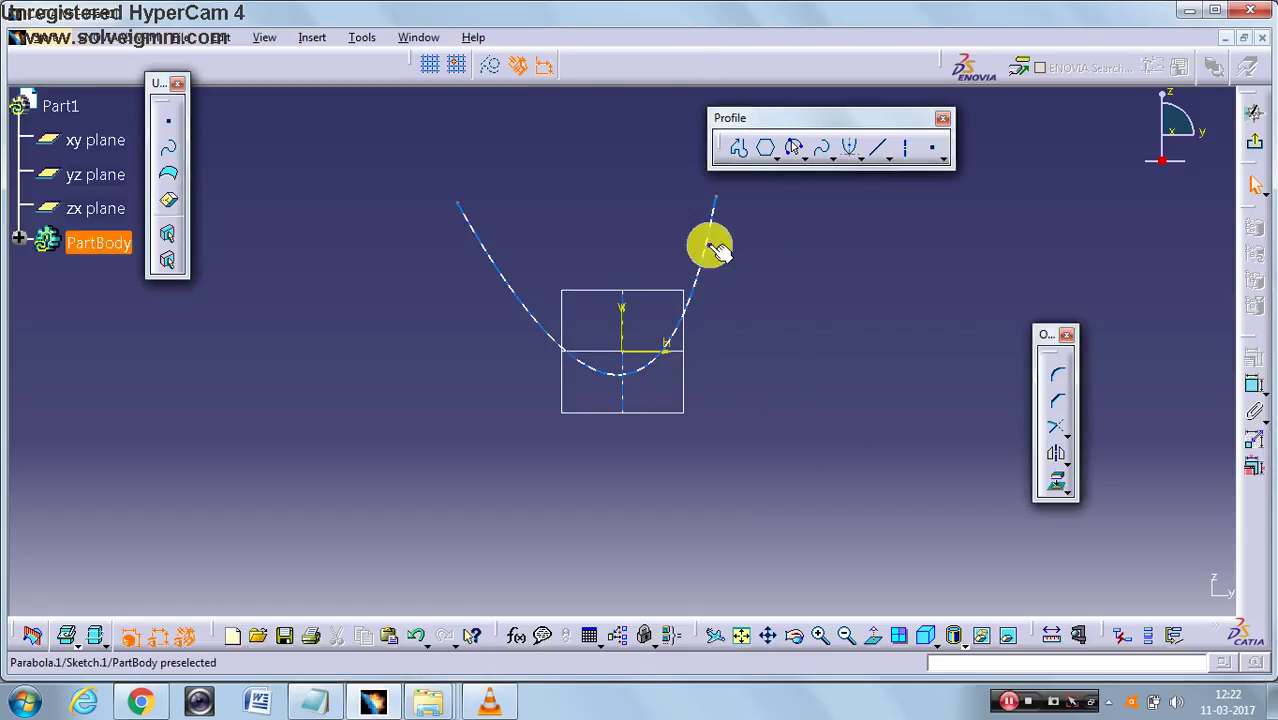
right_click(707, 240)
left_click(745, 494)
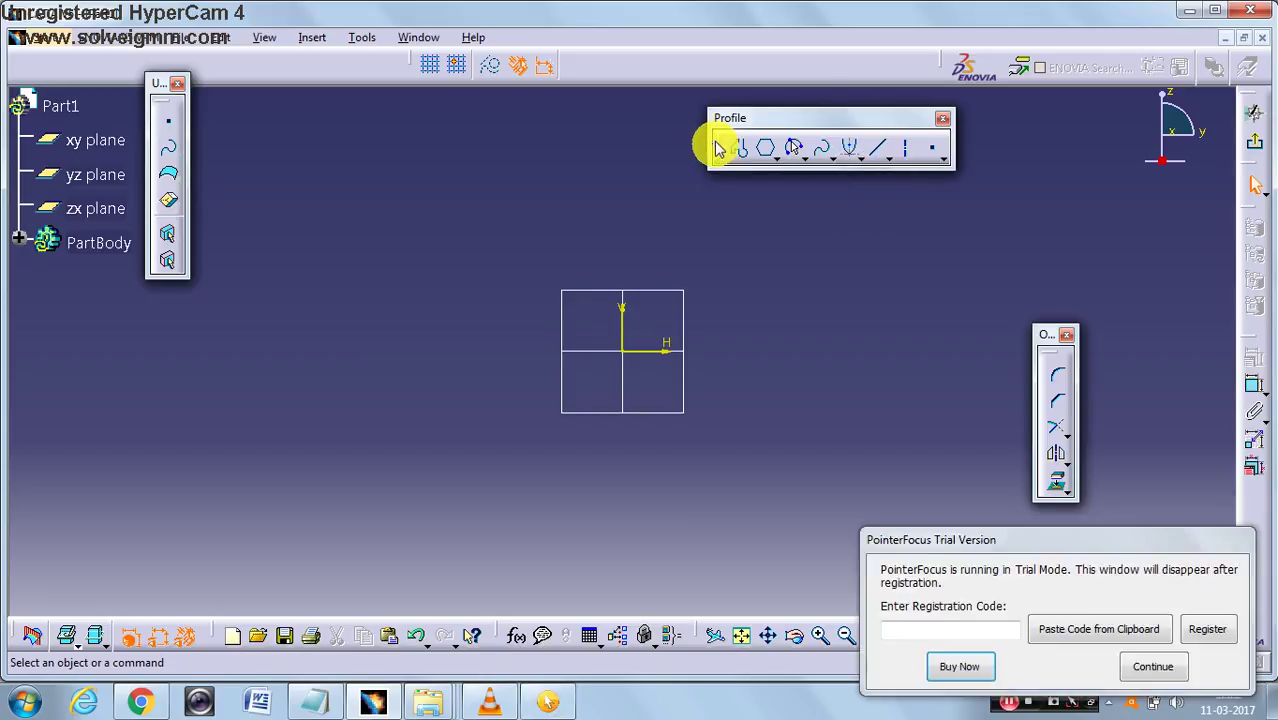
left_click(1148, 665)
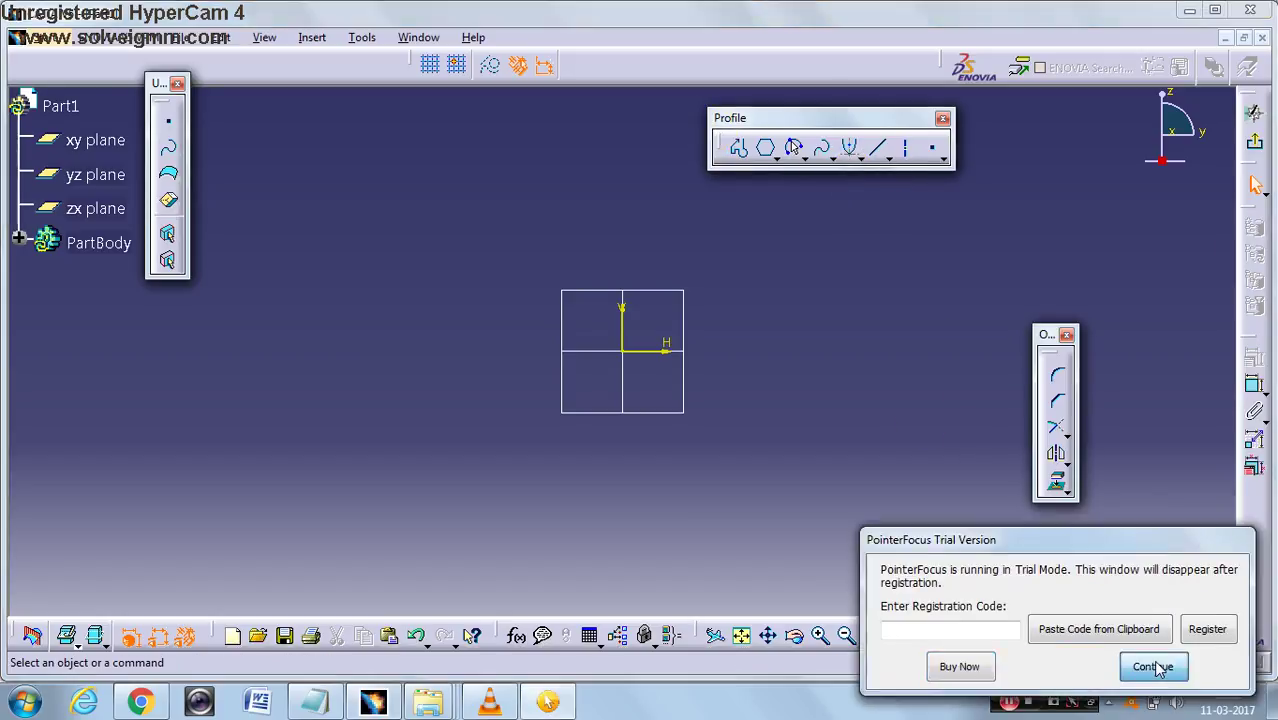
left_click(889, 153)
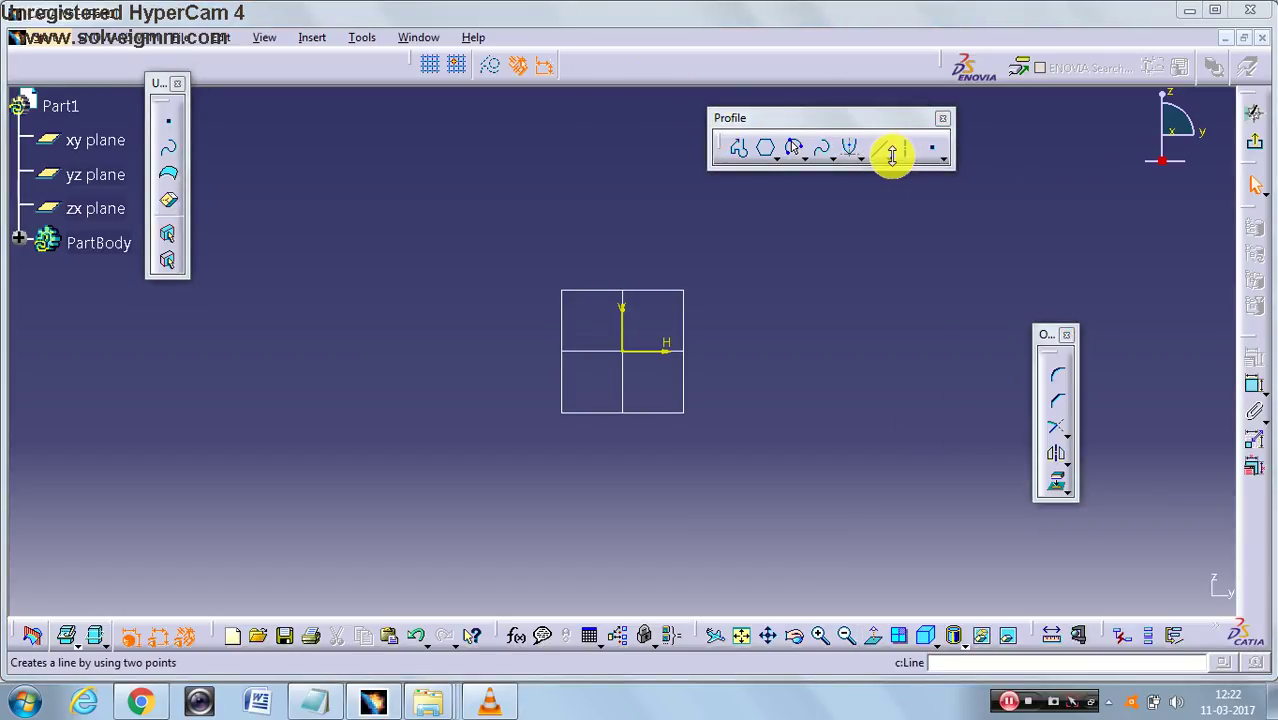
left_click(891, 162)
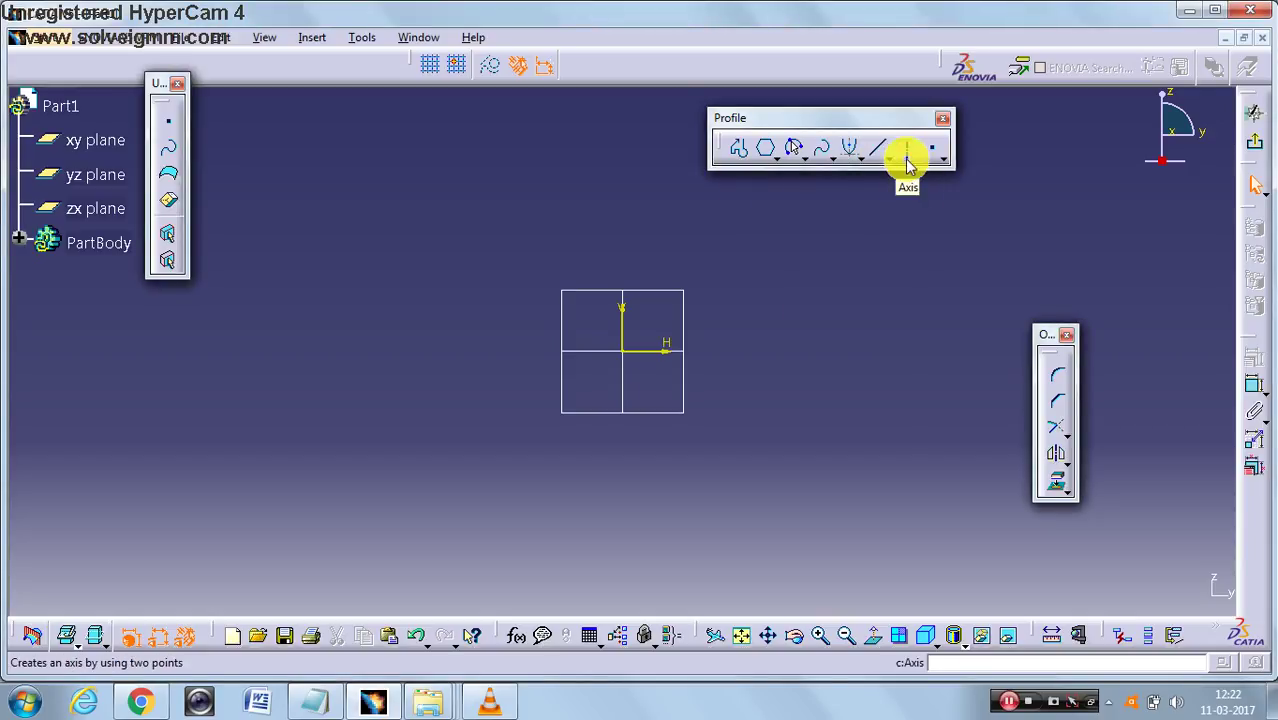
left_click(909, 160)
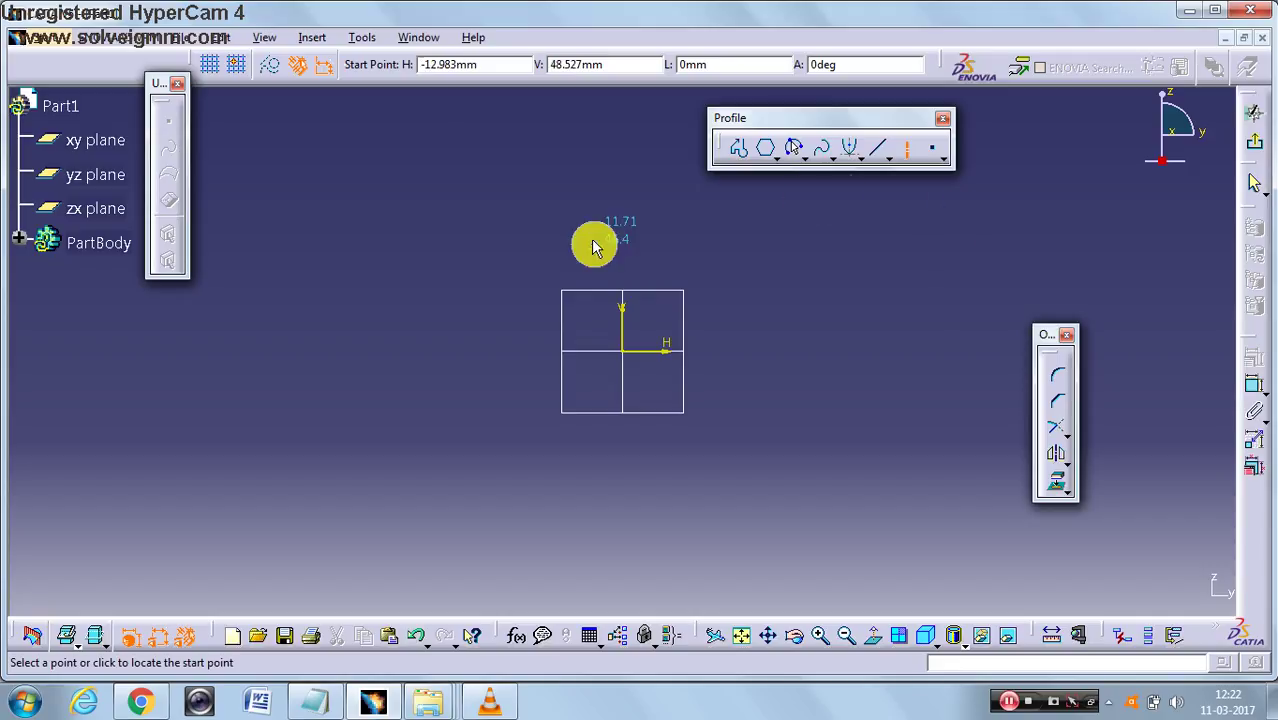
left_click(621, 121)
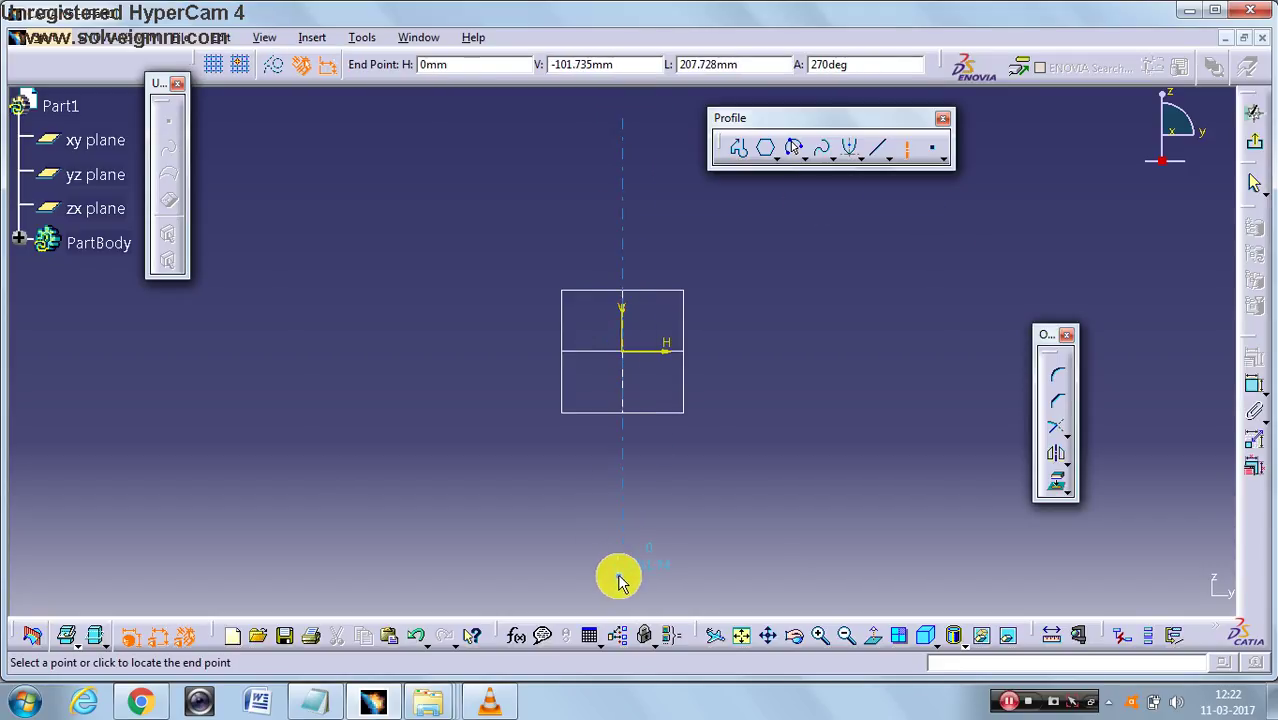
left_click(618, 582)
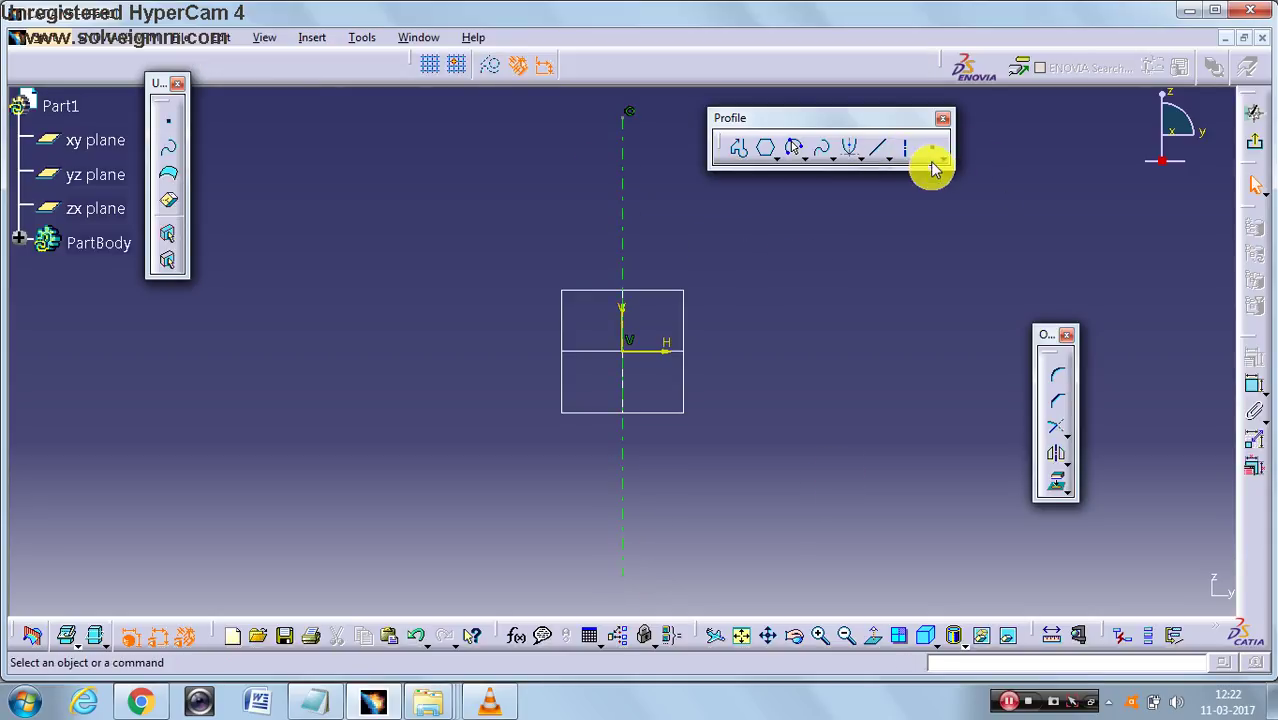
mouse_move(466, 101)
left_mouse_down()
mouse_move(704, 548)
mouse_move(752, 574)
left_mouse_up()
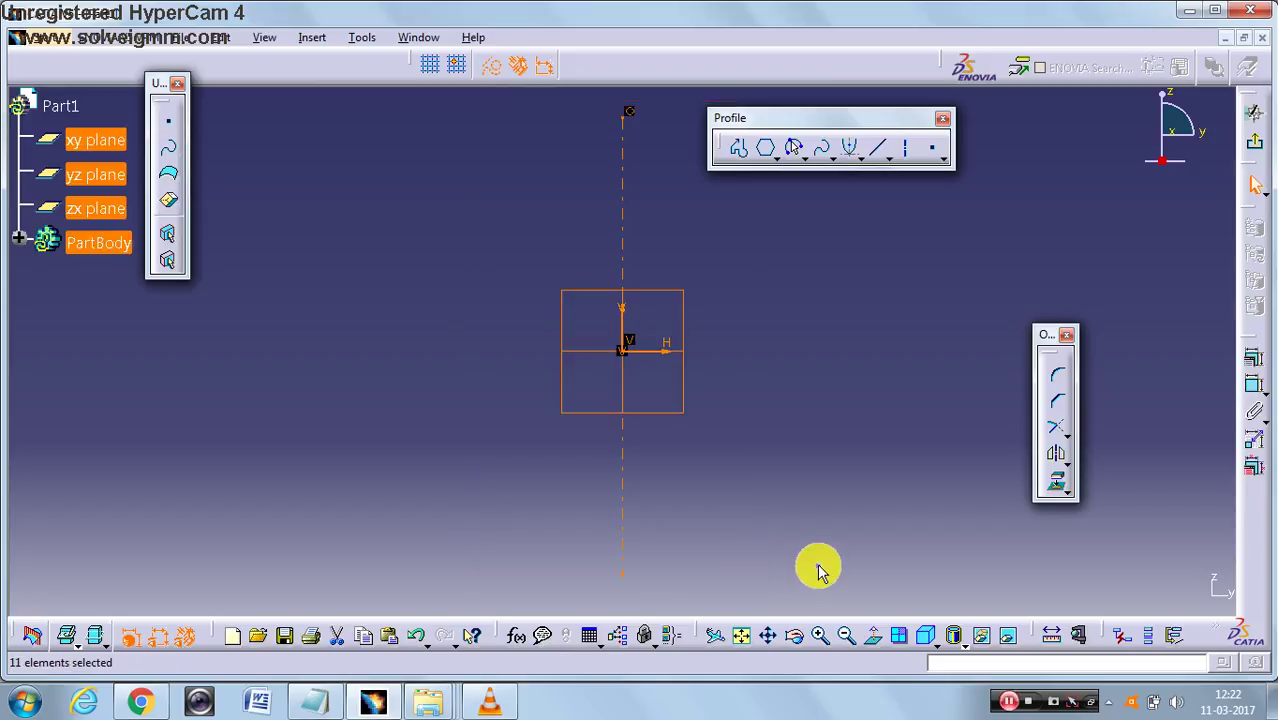
key("Delete")
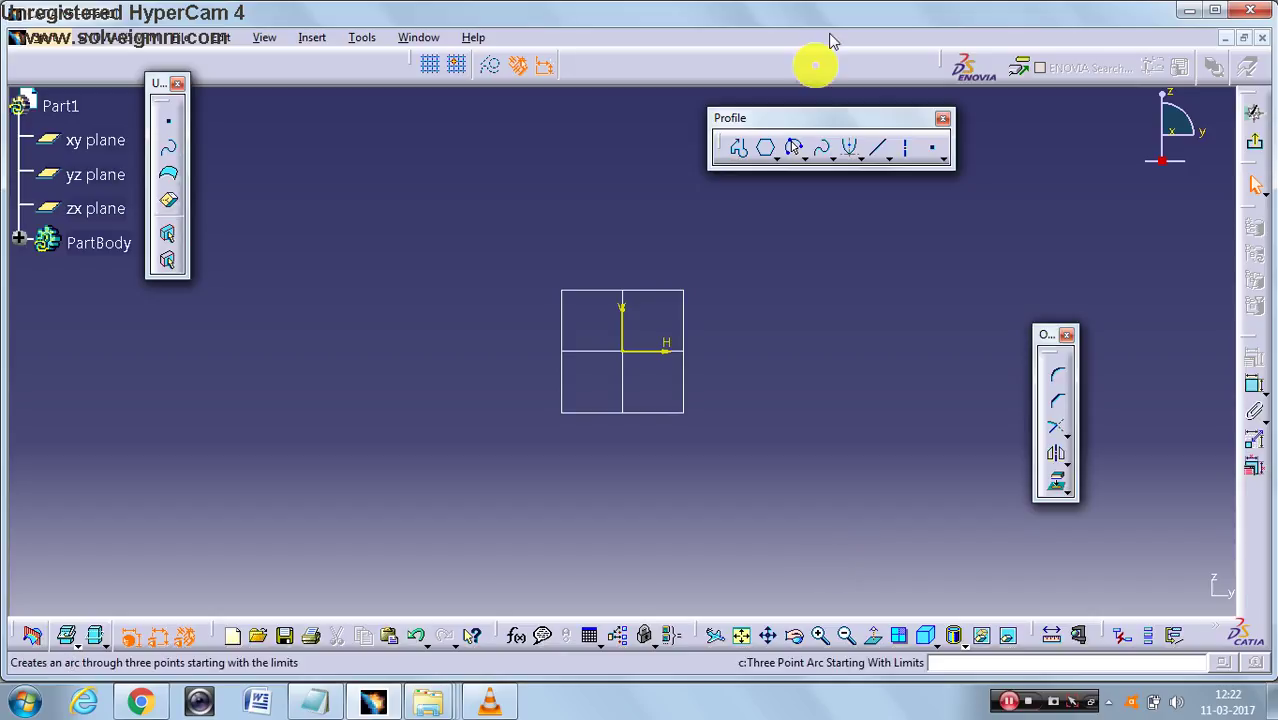
Step: Place about ten points around the origin with Point by Clicking in repeat mode
left_click(946, 161)
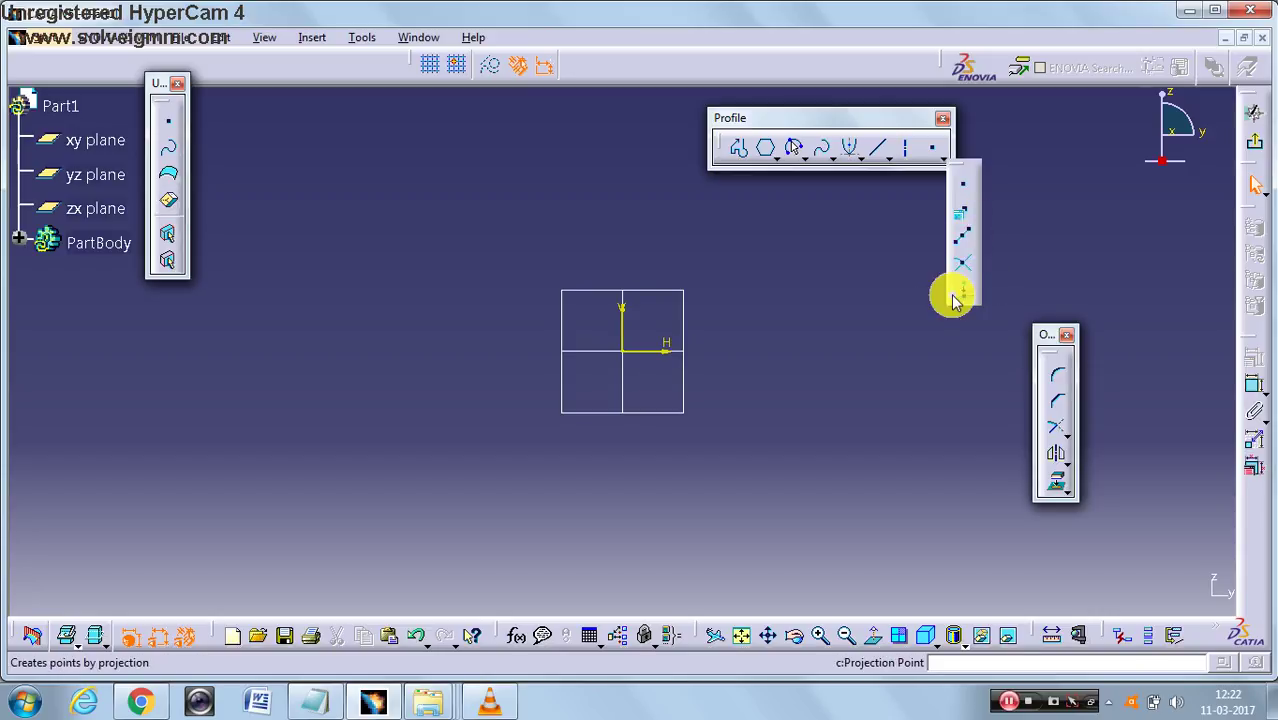
left_click(966, 192)
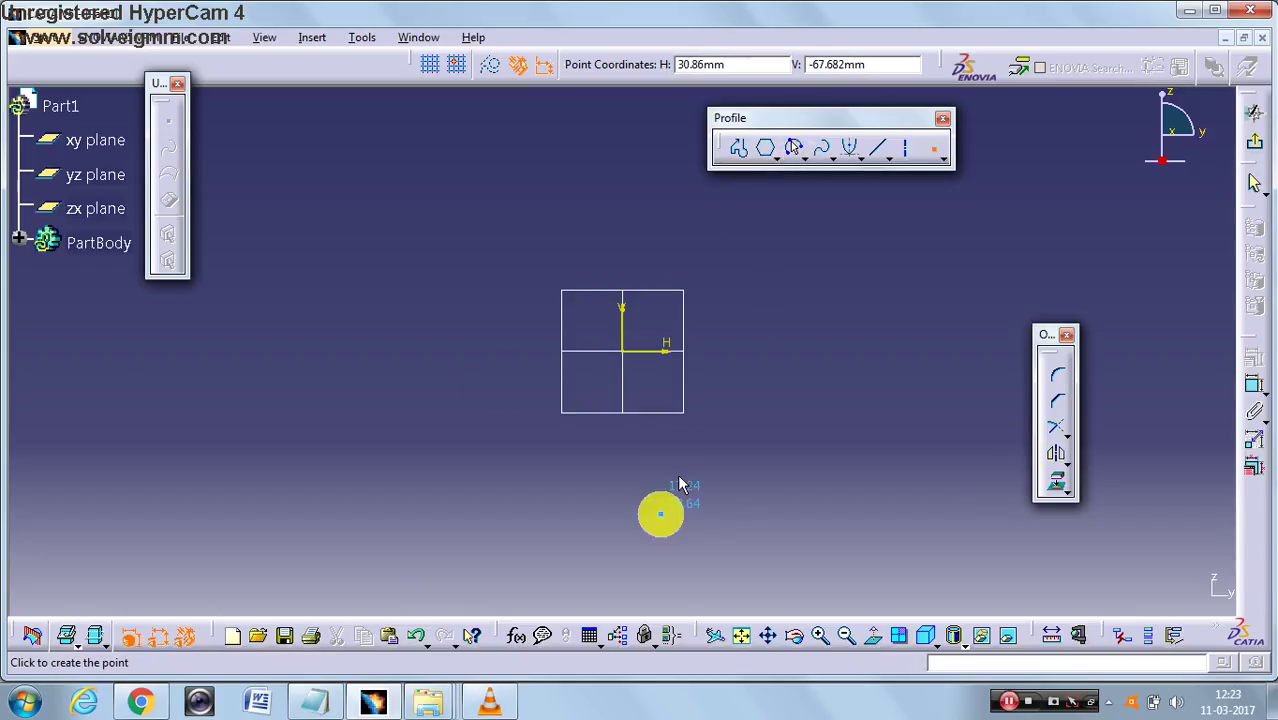
left_click(555, 198)
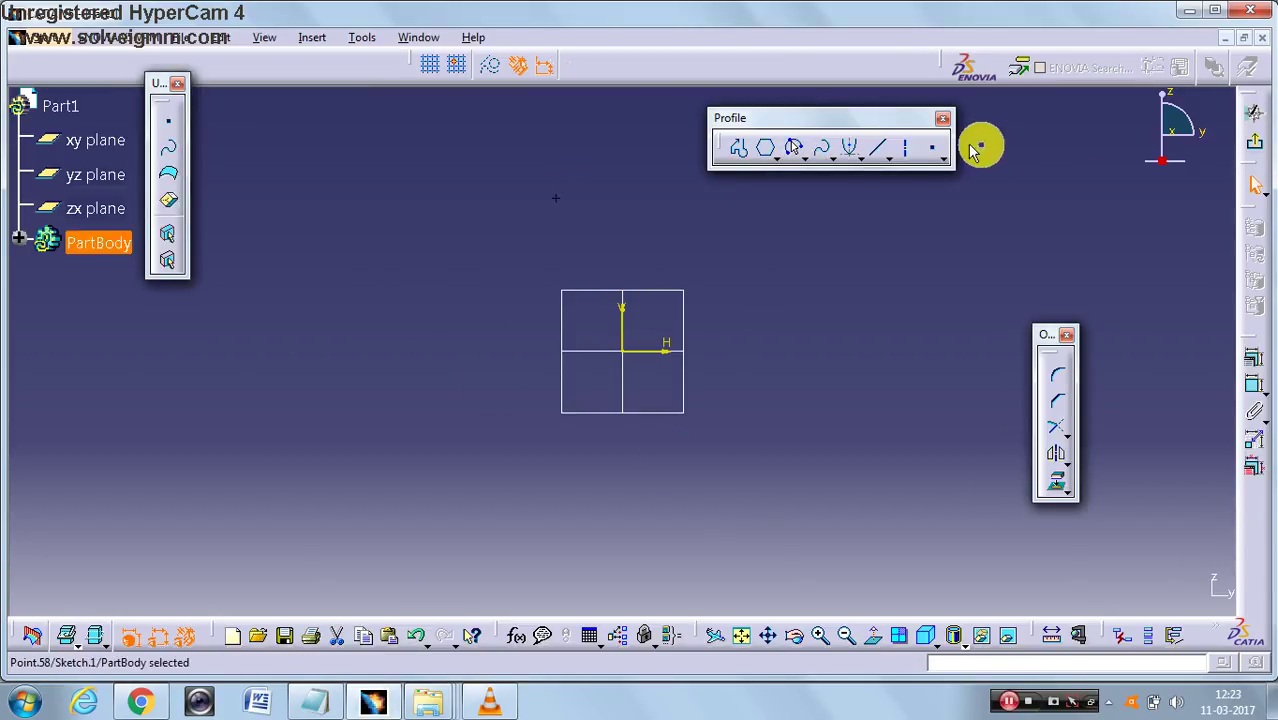
double_click(935, 150)
left_click(393, 259)
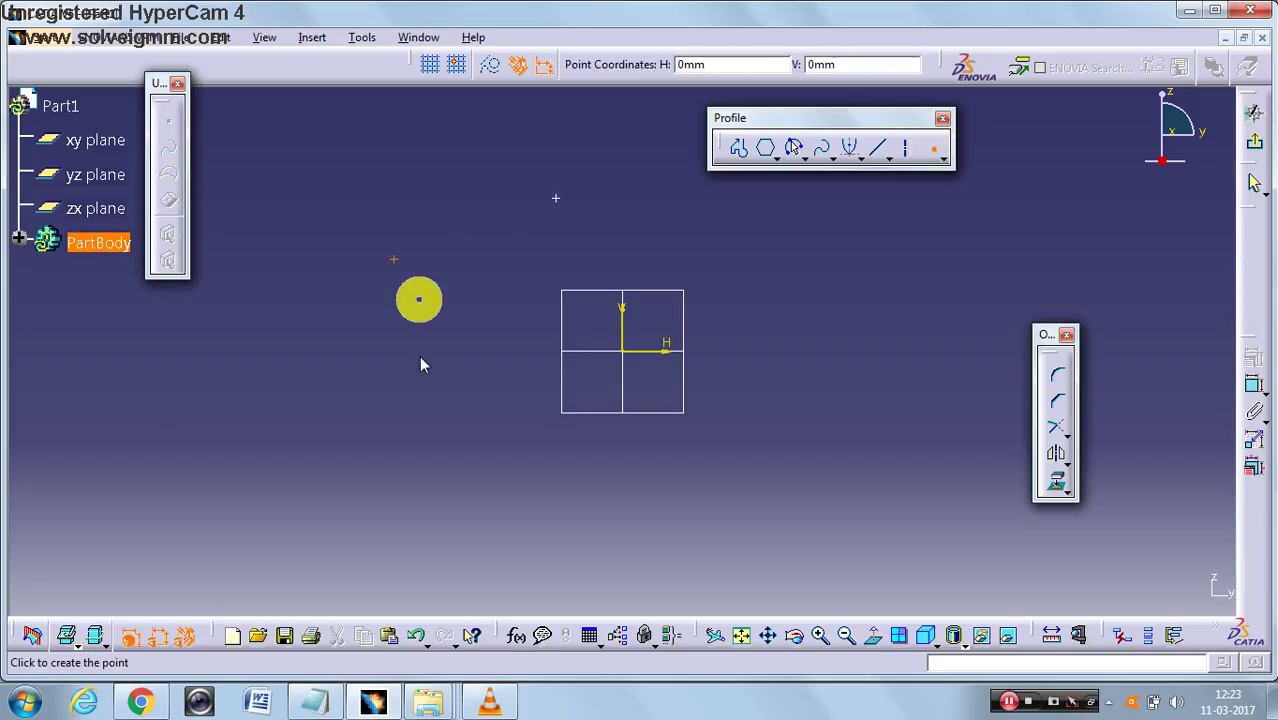
left_click(422, 415)
left_click(824, 464)
left_click(849, 317)
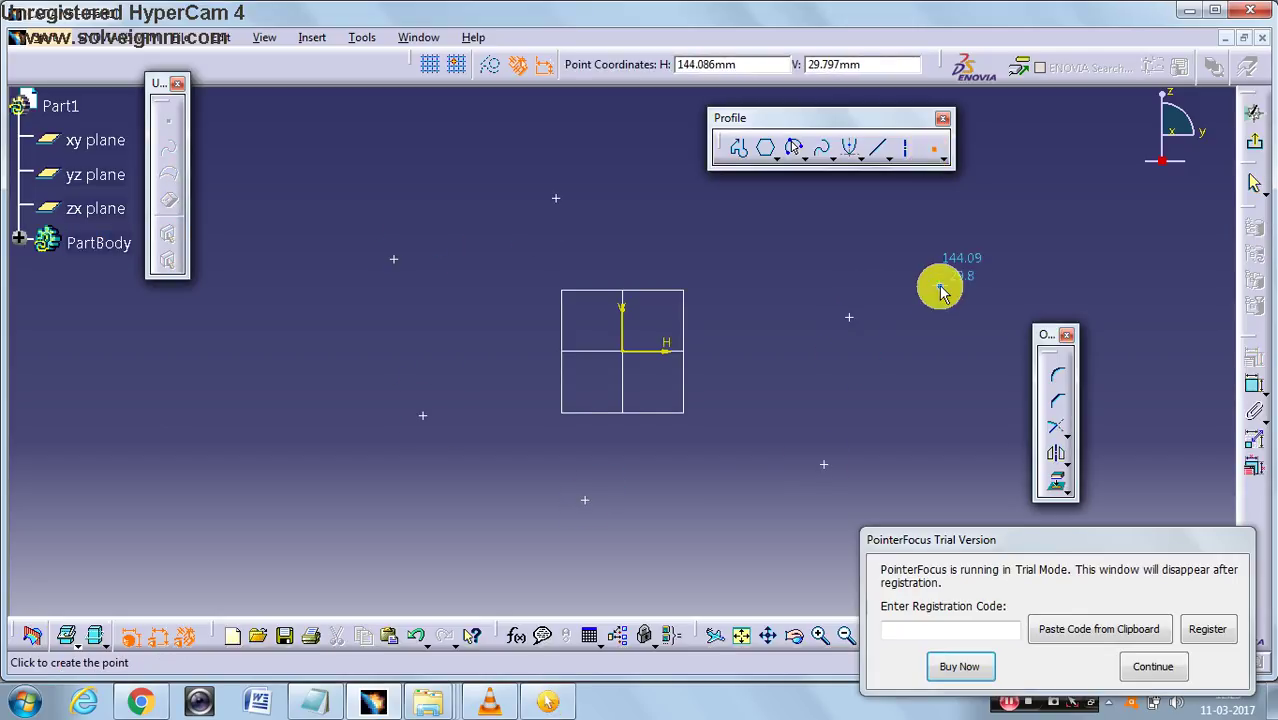
left_click(940, 286)
left_click(774, 228)
left_click(740, 370)
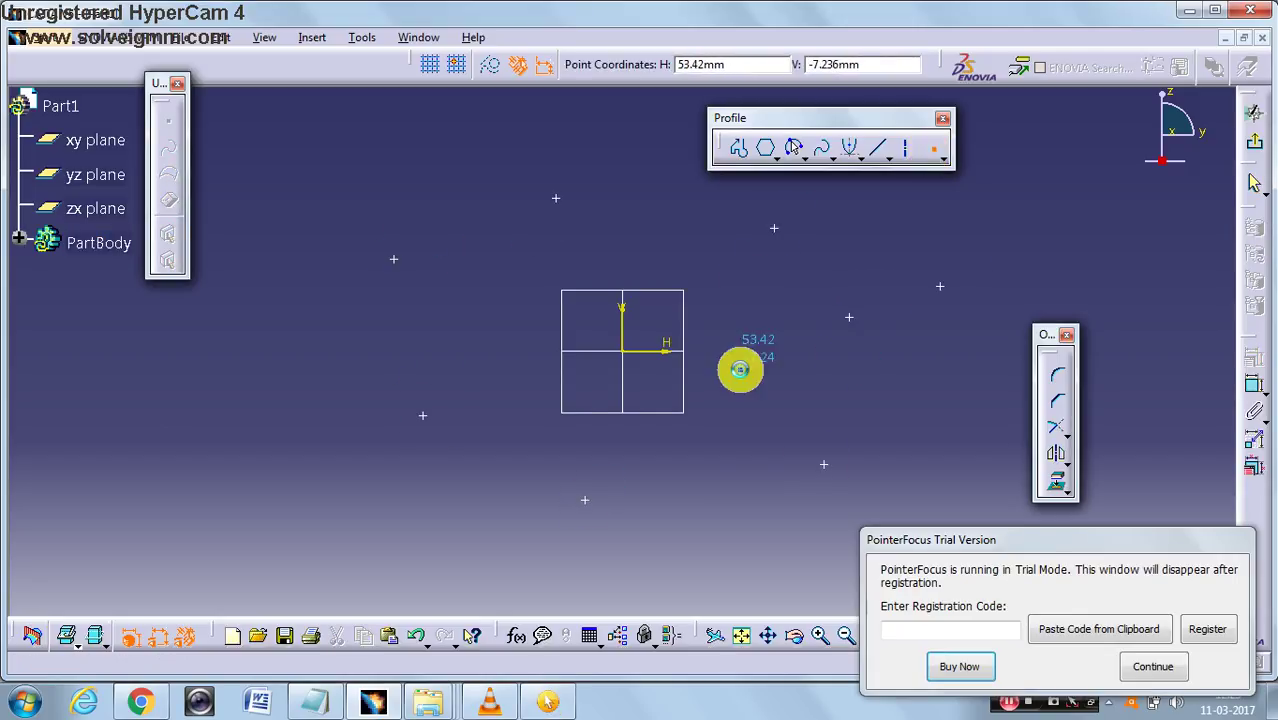
left_click(412, 152)
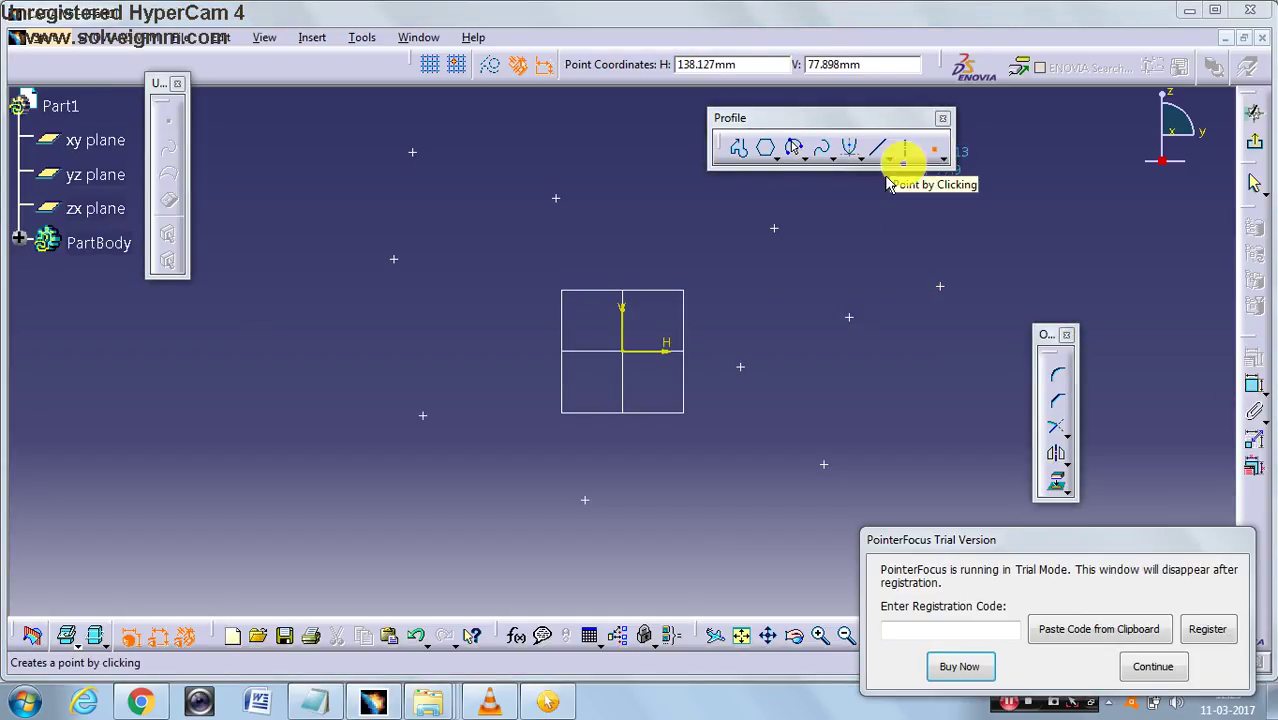
key("Escape")
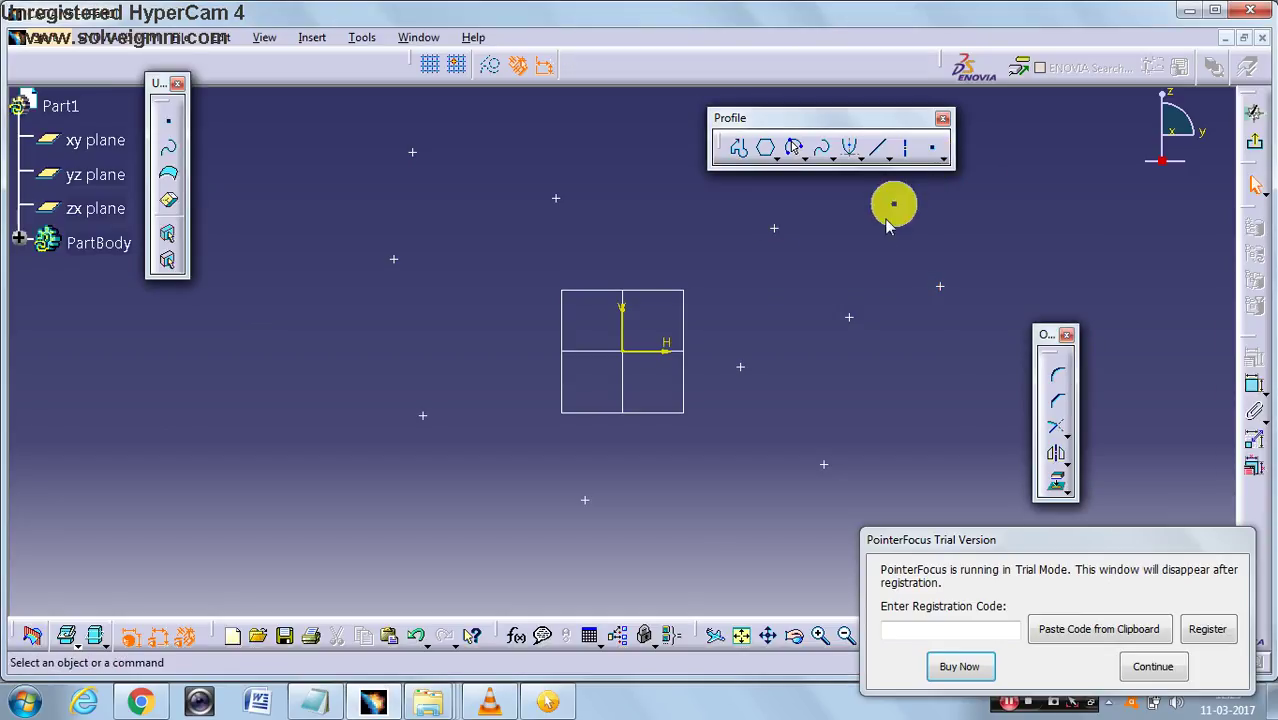
Step: Add single points right of the origin and on the far left of the sketch
left_click(925, 160)
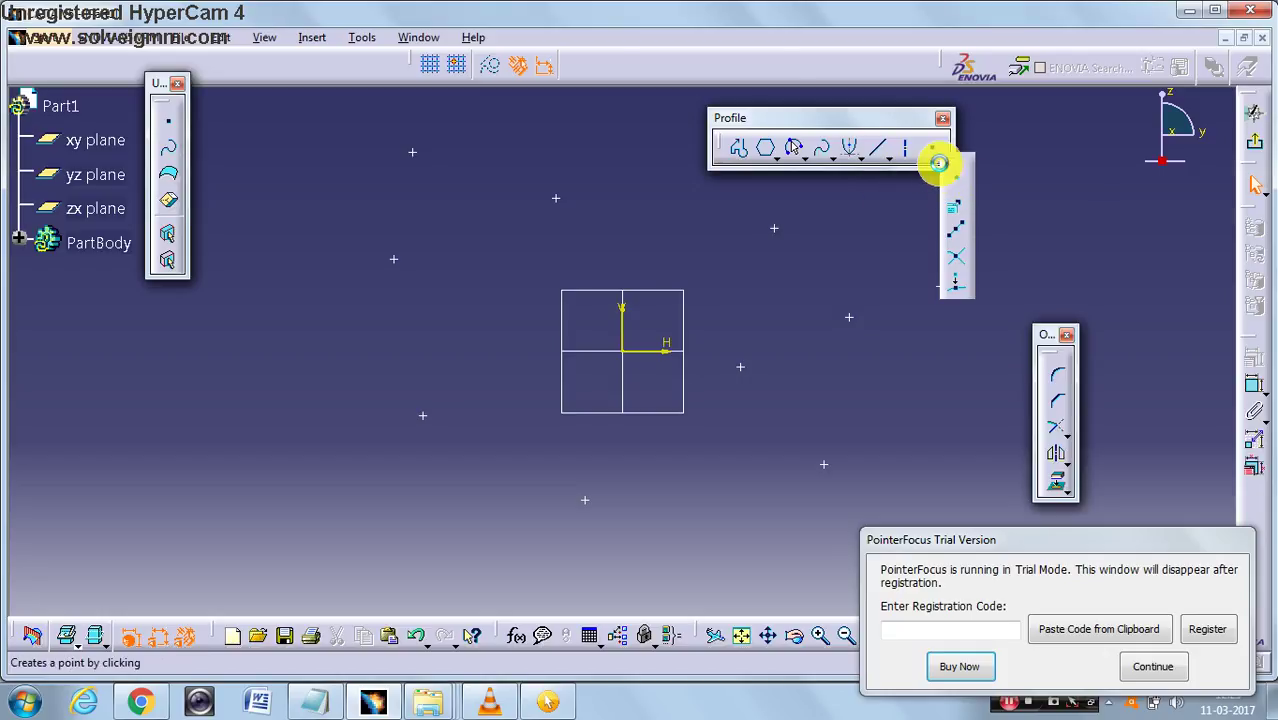
left_click(938, 163)
left_click(566, 259)
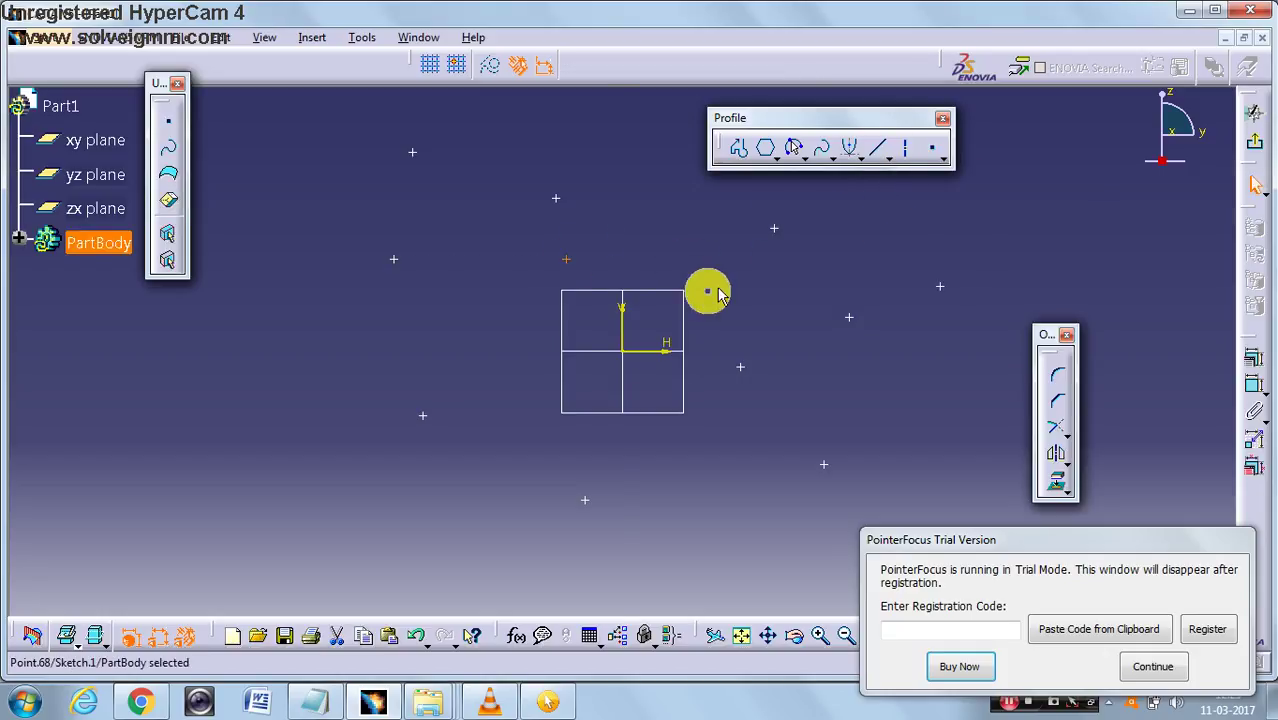
left_click(790, 325)
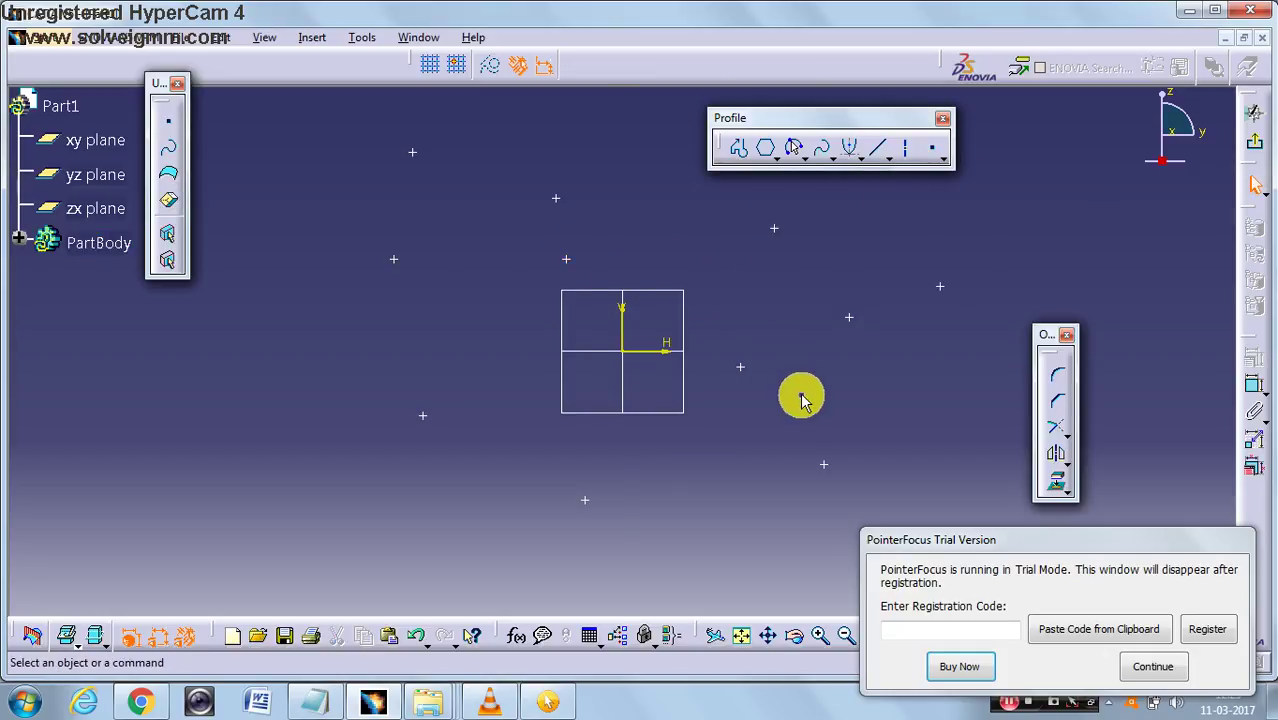
left_click(932, 152)
left_click(137, 406)
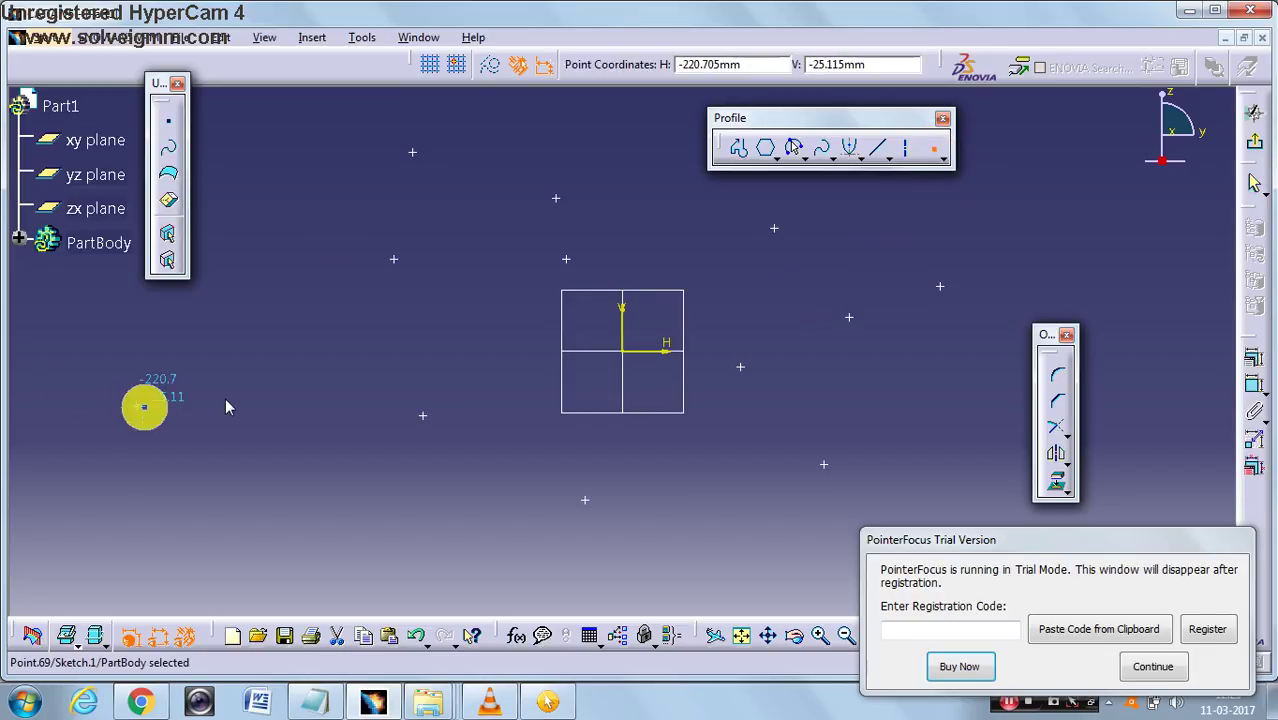
left_click(277, 380)
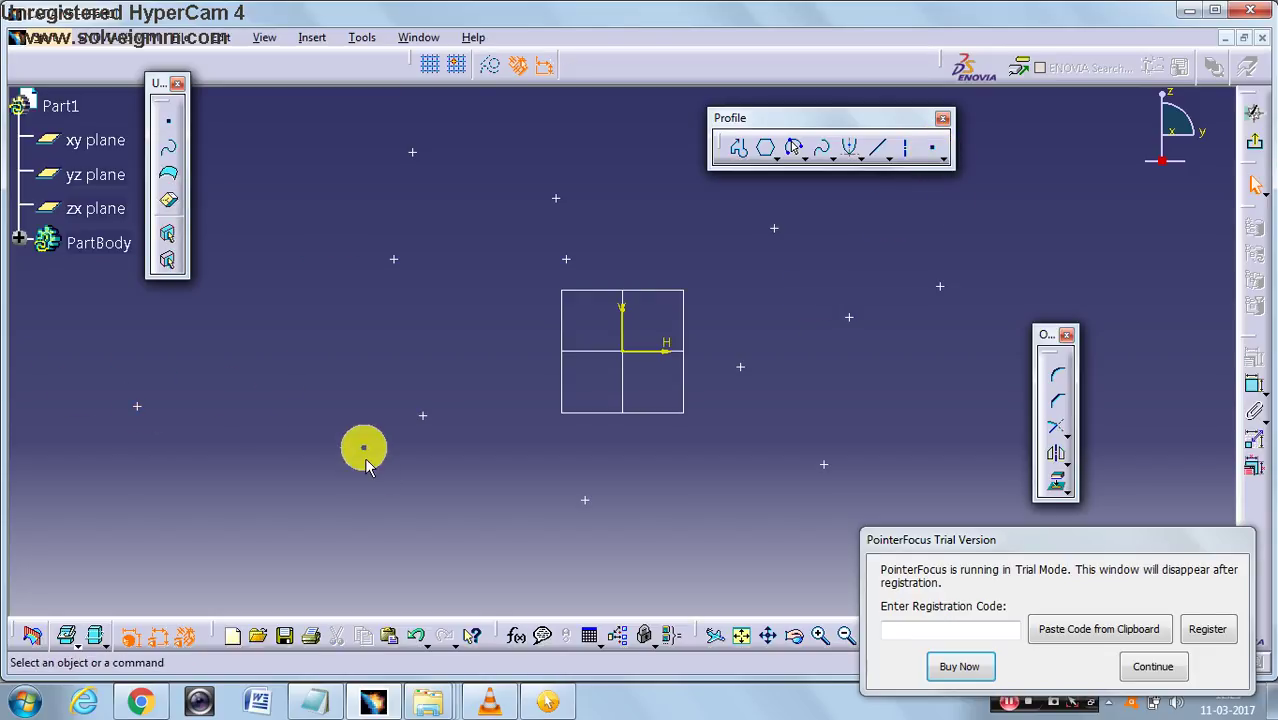
Step: Scatter about fifteen more points all around the origin, then stop the point tool
left_click(933, 152)
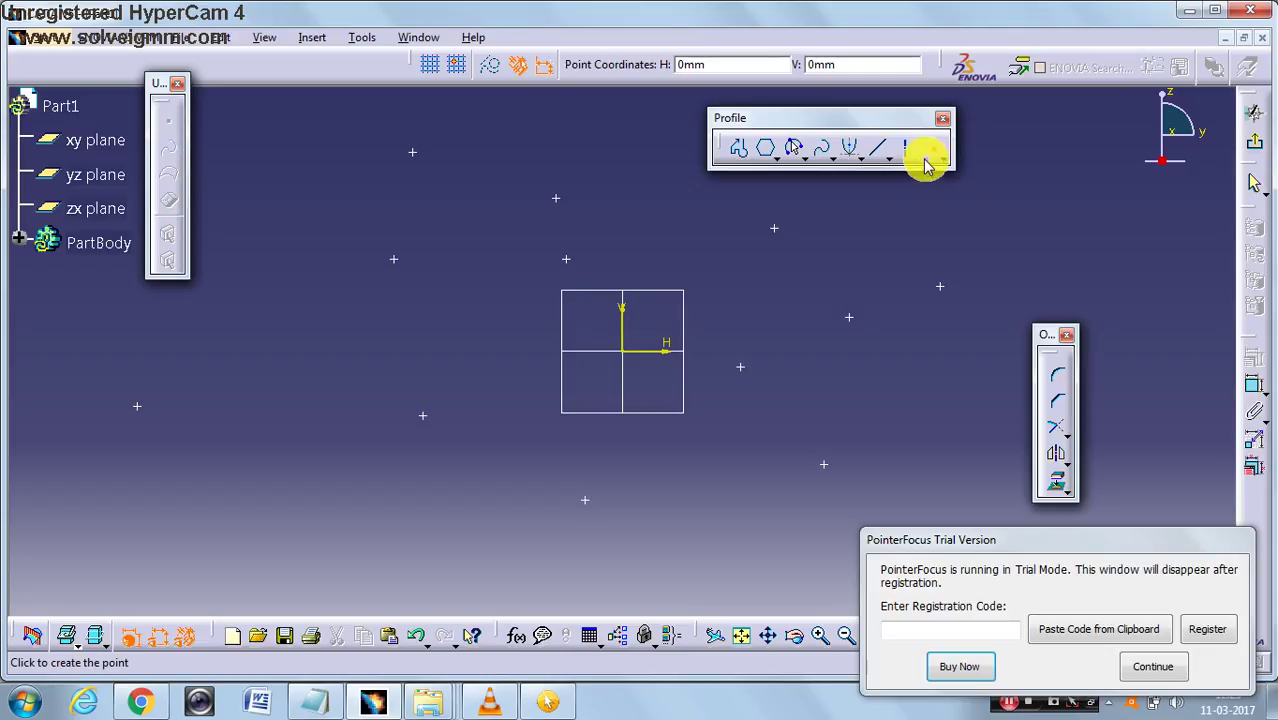
left_click(289, 317)
left_click(278, 446)
left_click(393, 505)
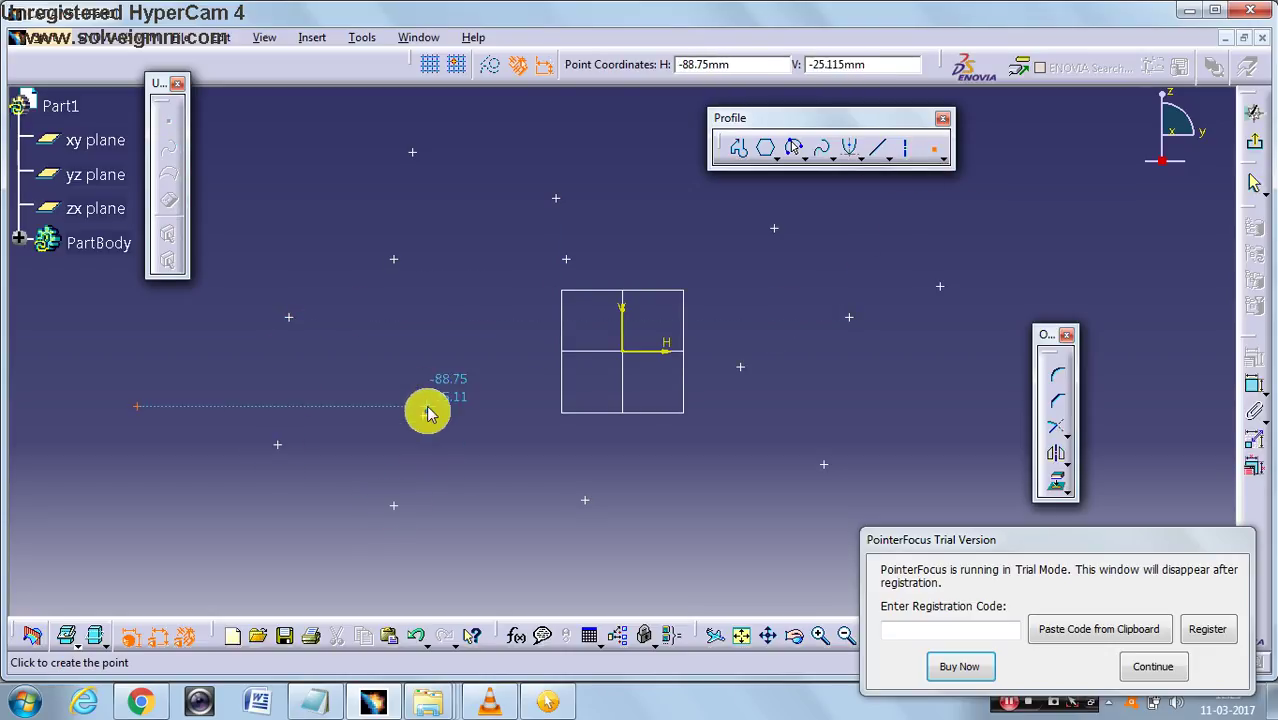
left_click(455, 362)
left_click(491, 487)
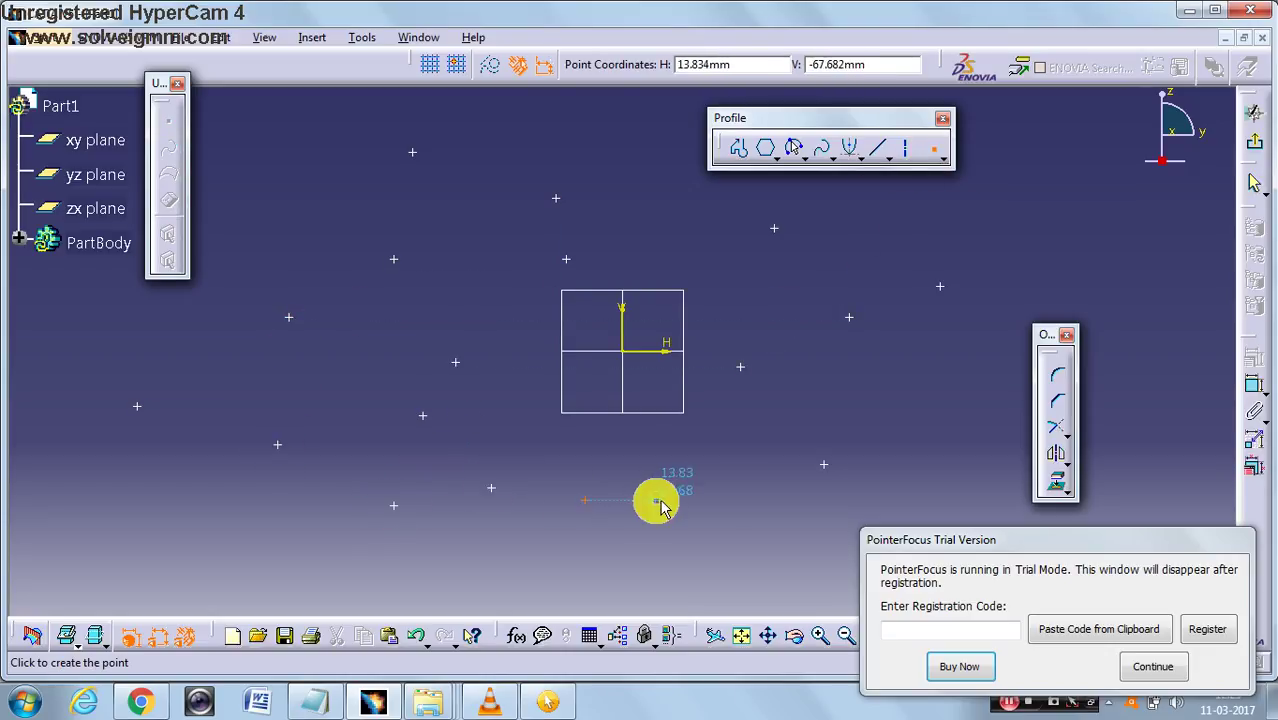
left_click(724, 494)
left_click(925, 390)
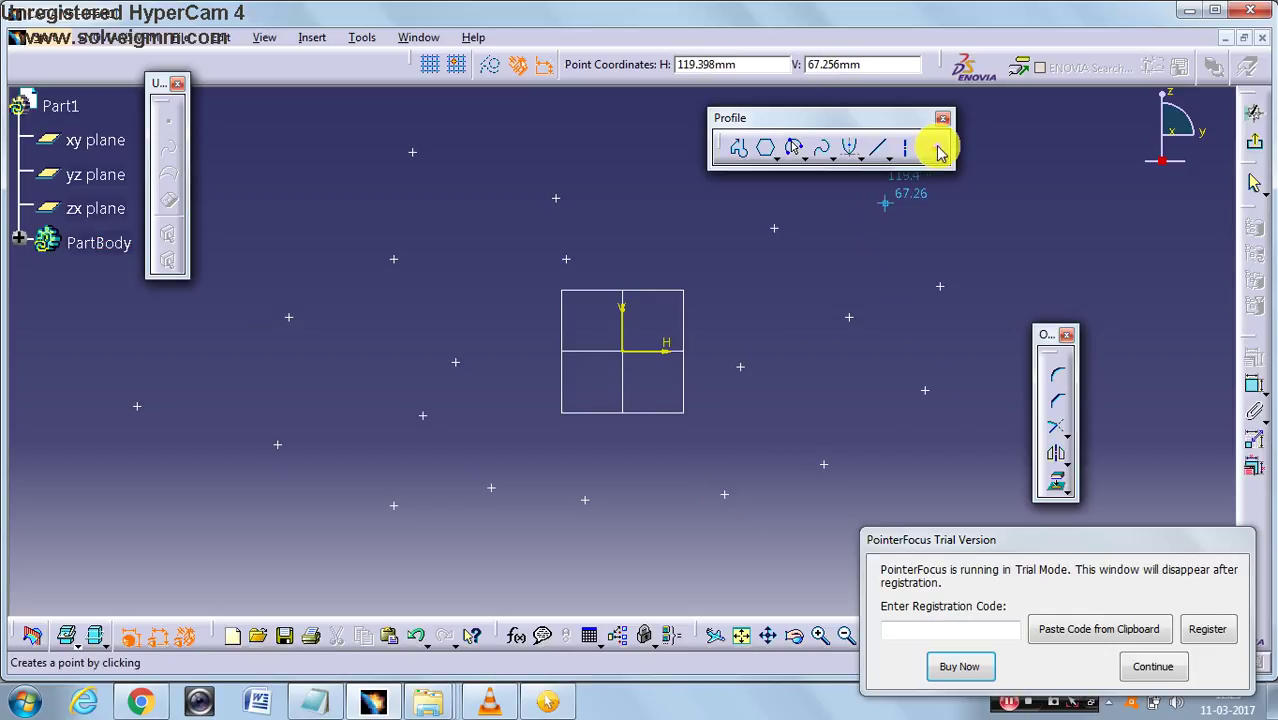
left_click(765, 305)
left_click(661, 198)
left_click(516, 145)
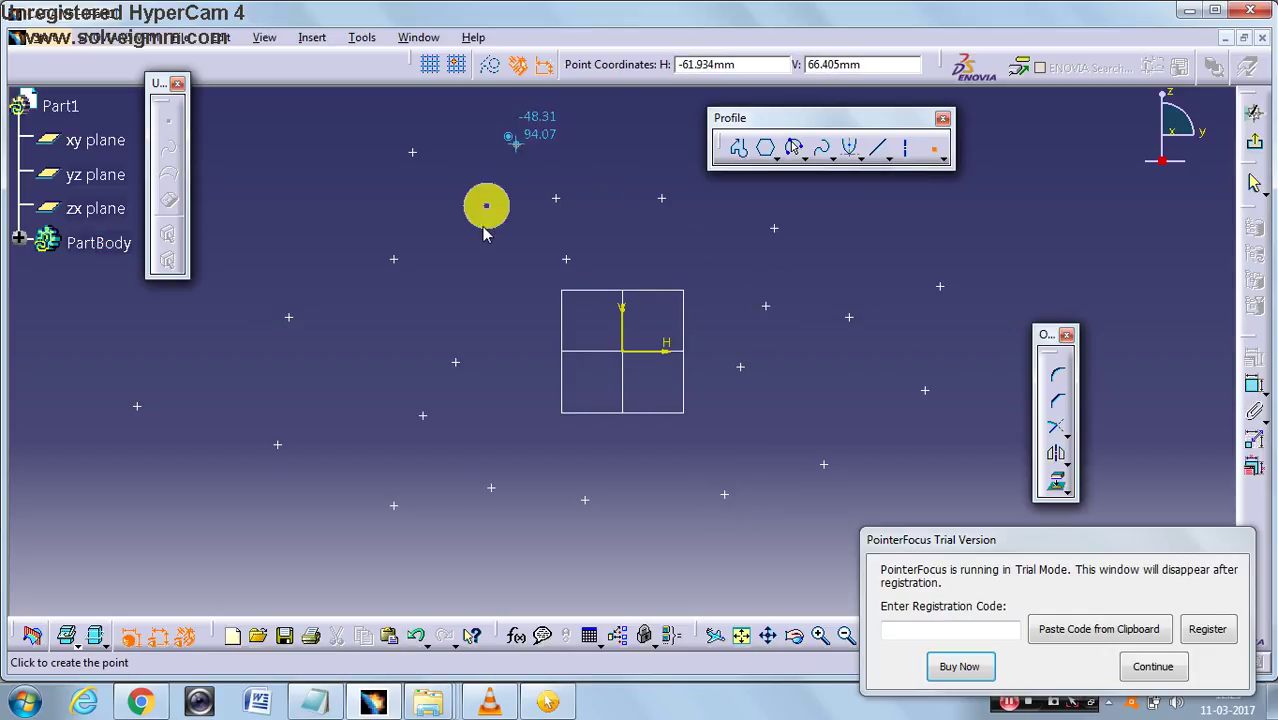
left_click(482, 228)
left_click(345, 346)
left_click(317, 198)
left_click(455, 322)
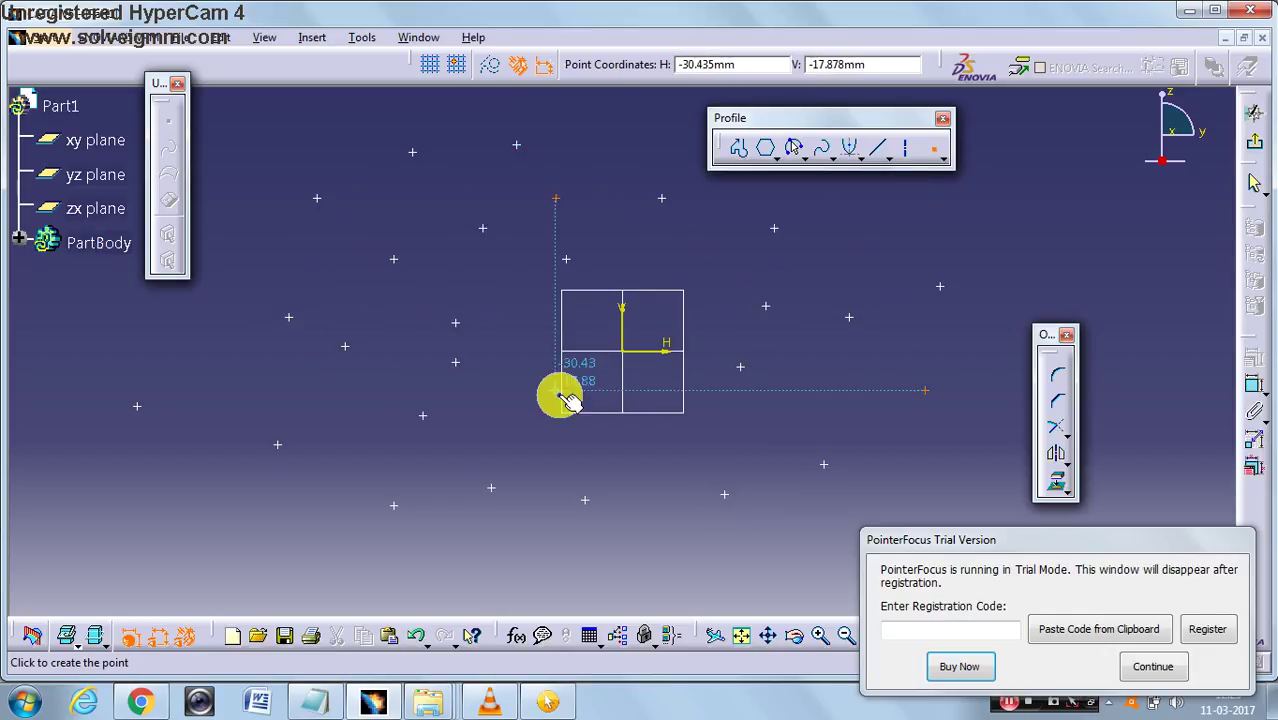
left_click(544, 455)
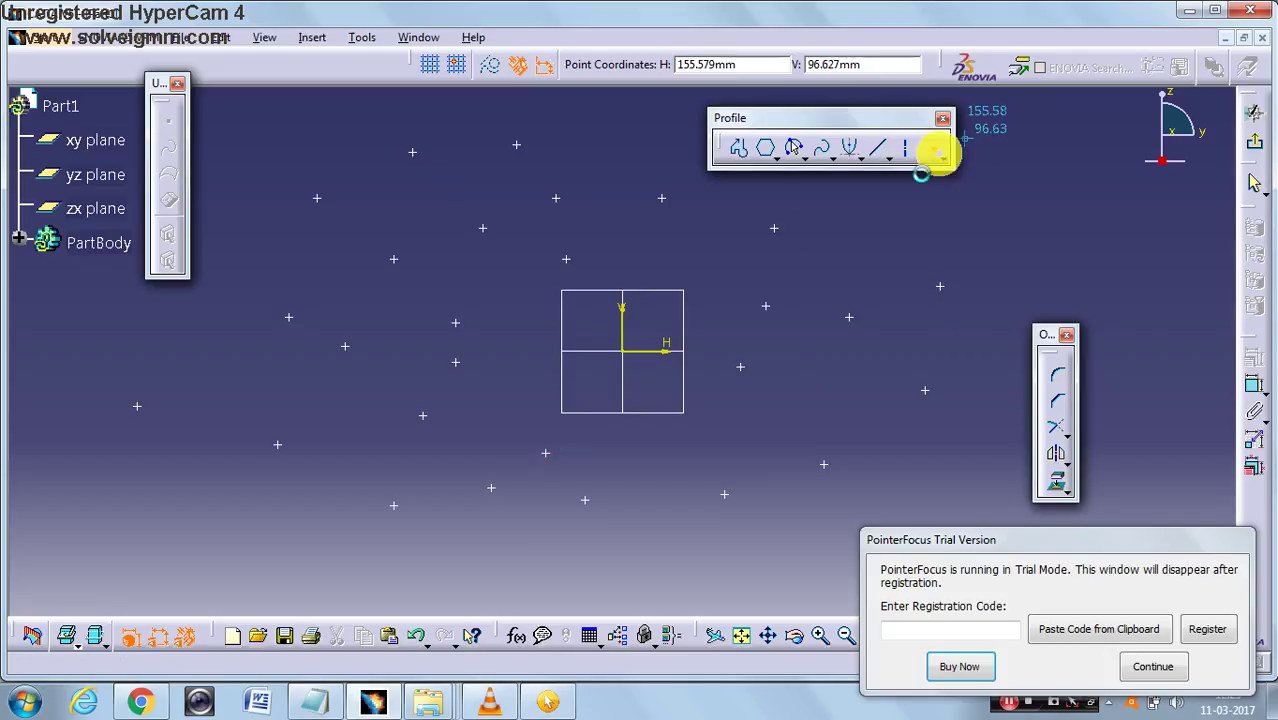
left_click(935, 150)
Step: Box-select and delete all scattered points in four passes, then show the point-creation variants
mouse_move(200, 157)
left_mouse_down()
mouse_move(260, 308)
mouse_move(925, 594)
left_mouse_up()
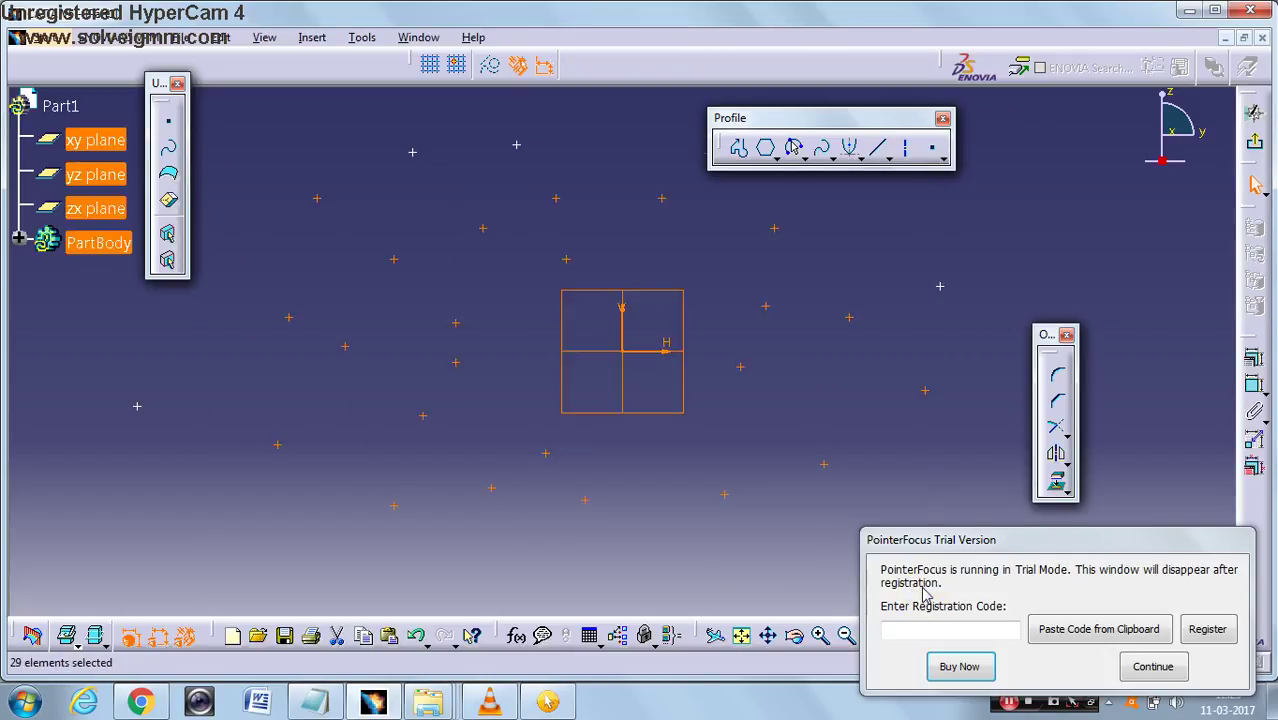
key("Delete")
left_click_drag(371, 128, 688, 255)
key("Delete")
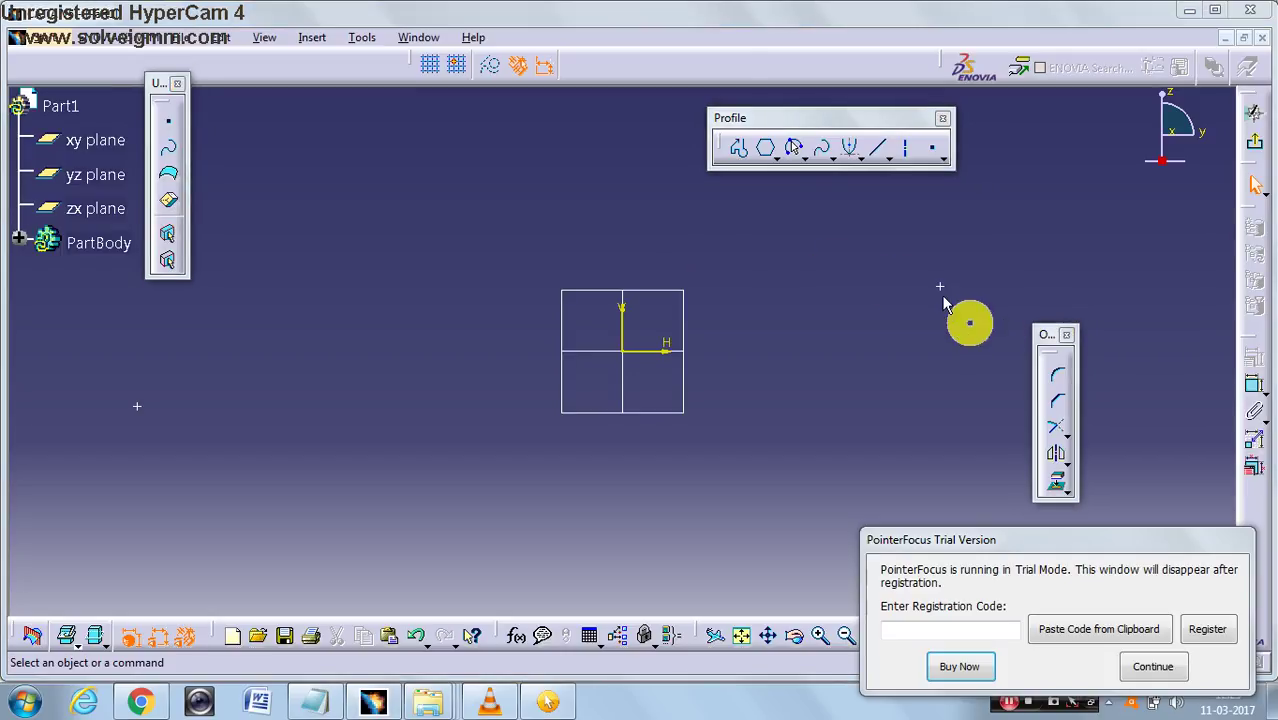
left_click_drag(907, 232, 955, 338)
key("Delete")
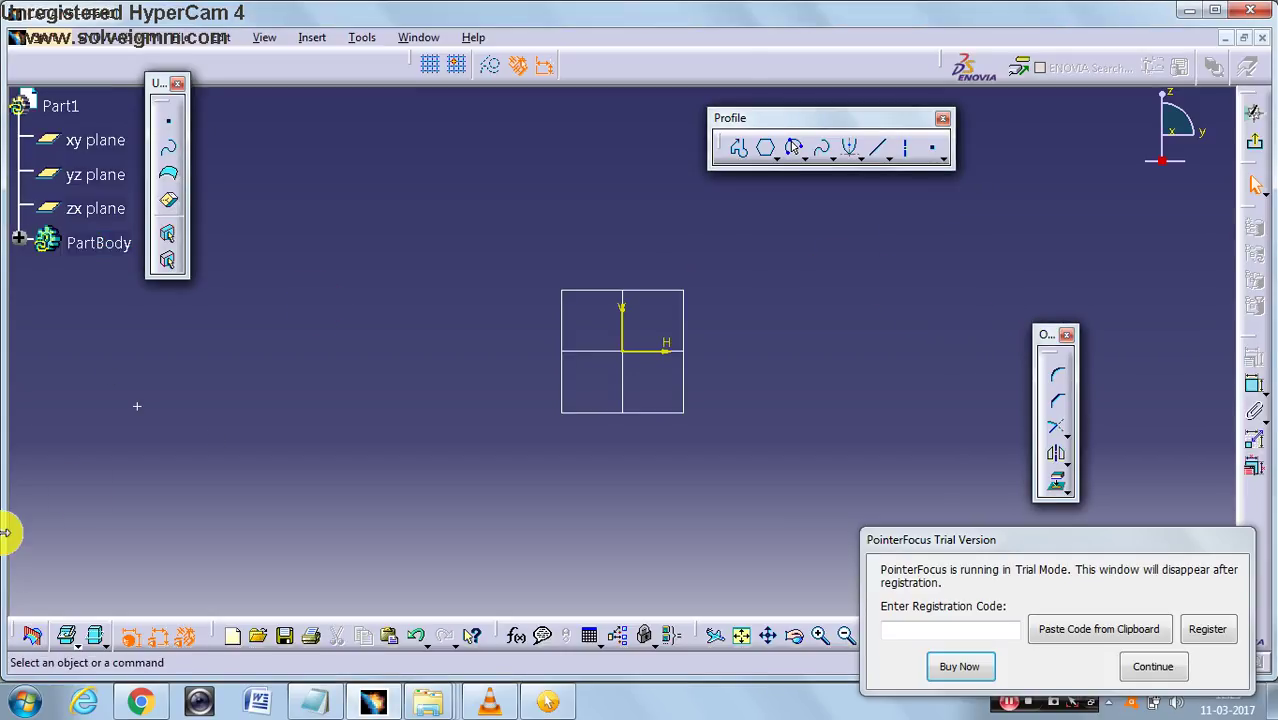
left_click_drag(103, 404, 177, 462)
key("Delete")
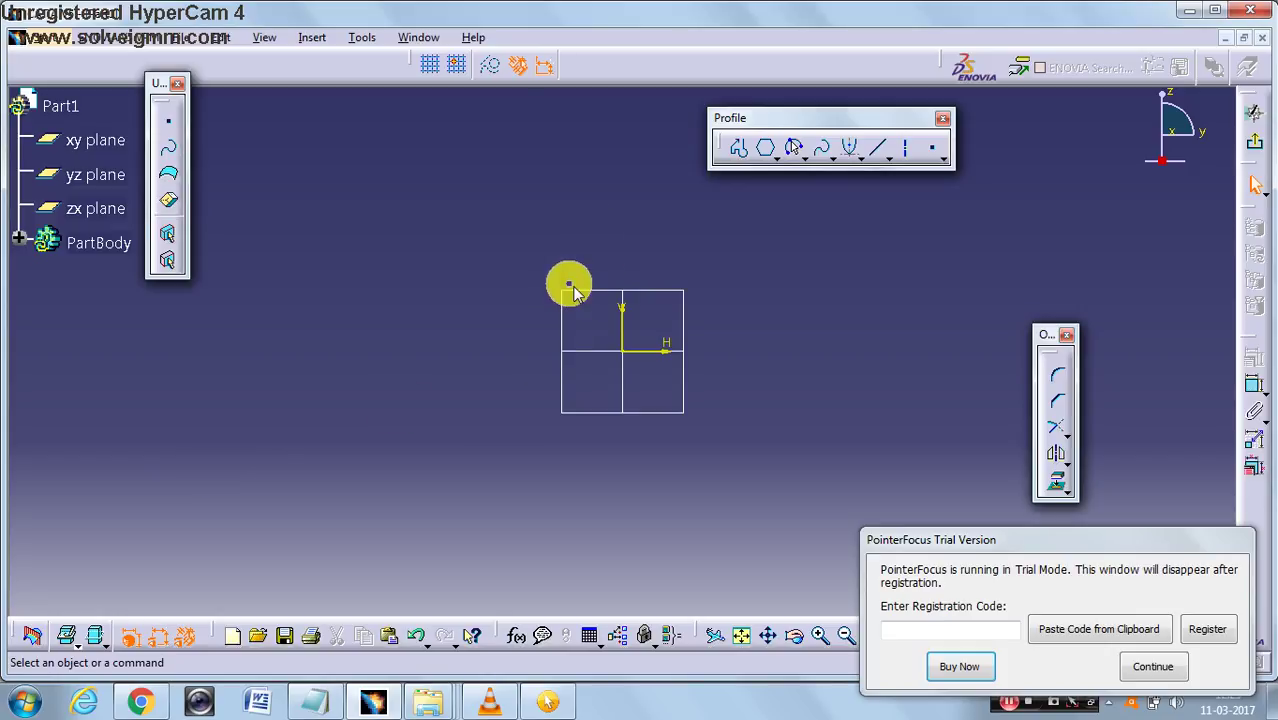
left_click(943, 161)
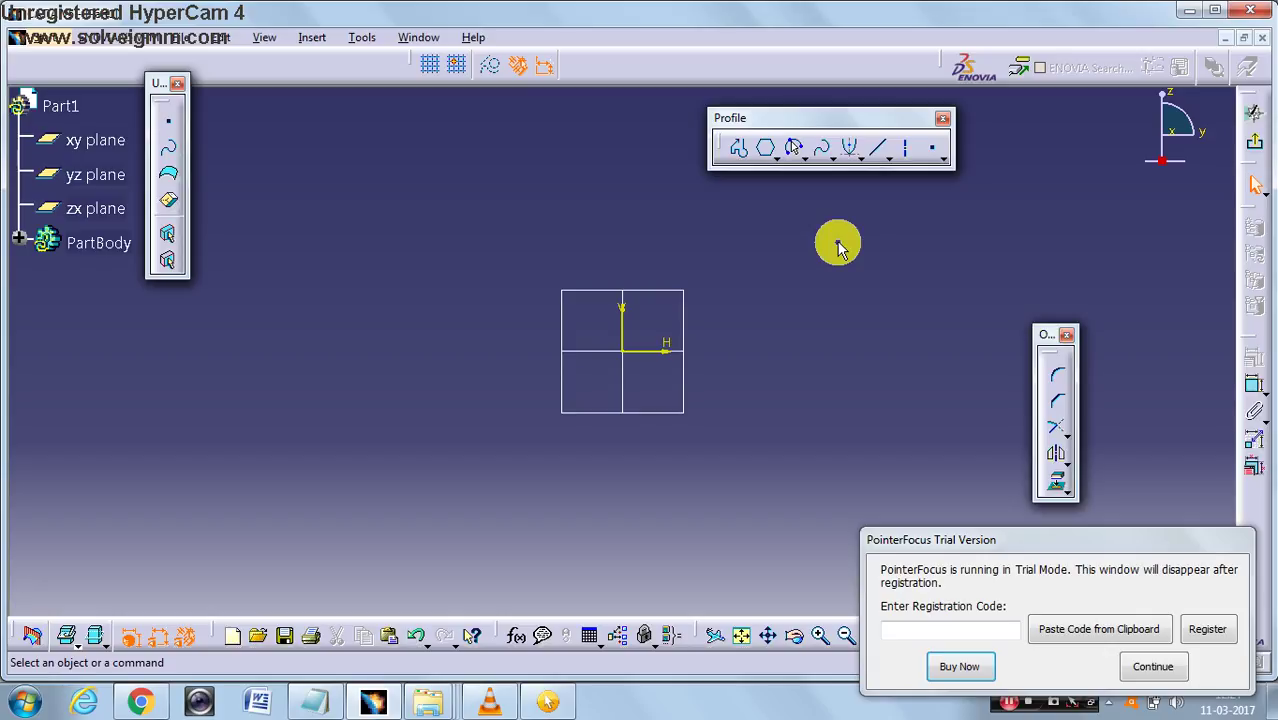
left_click(946, 161)
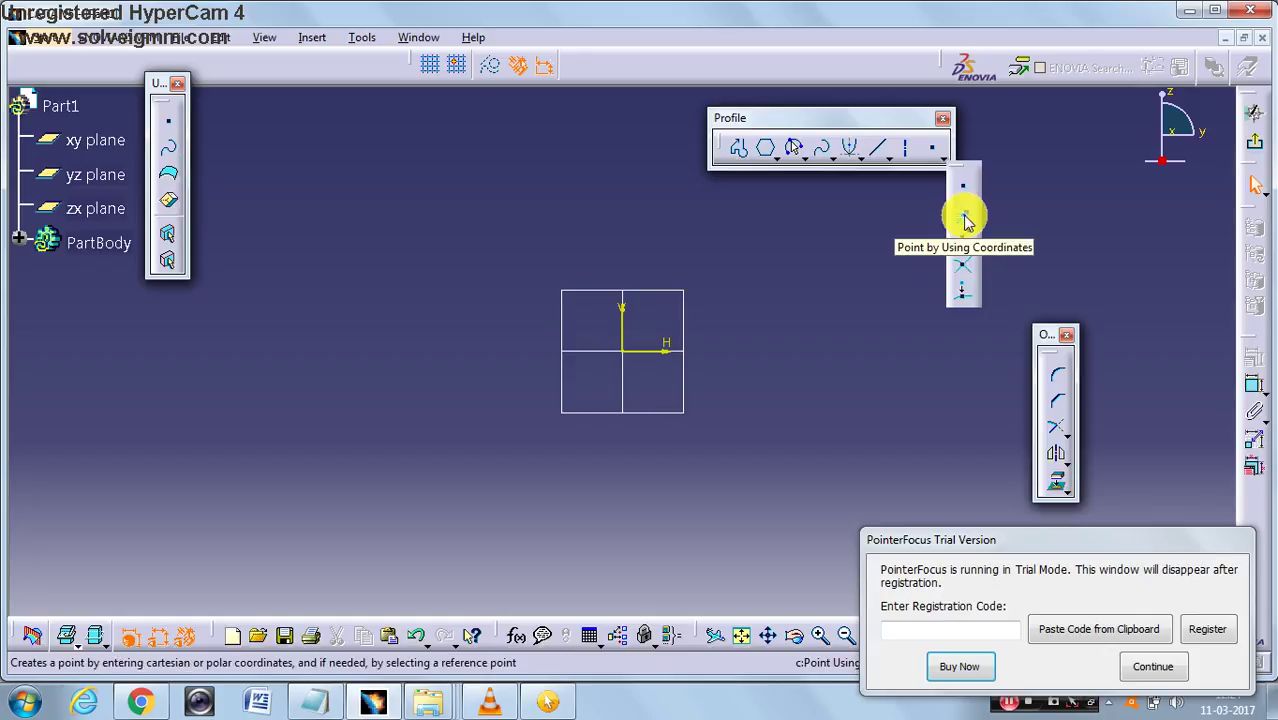
left_click(964, 218)
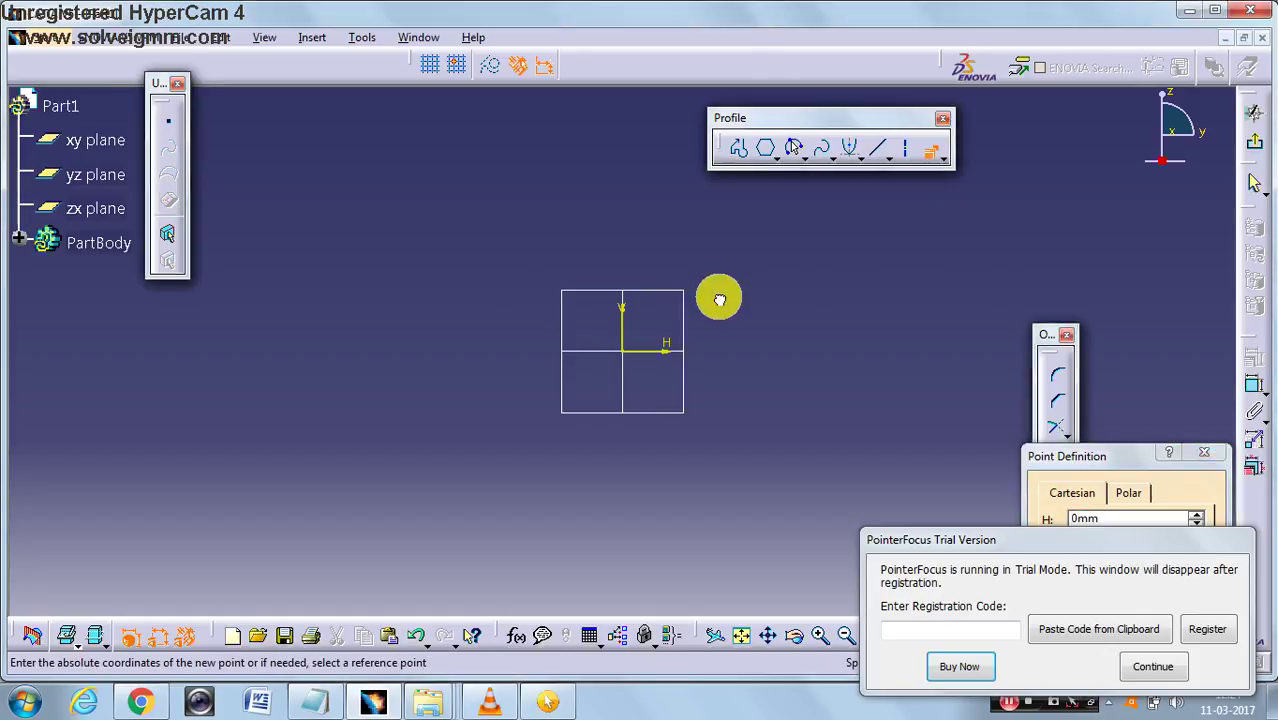
left_click(1153, 666)
left_click(1190, 592)
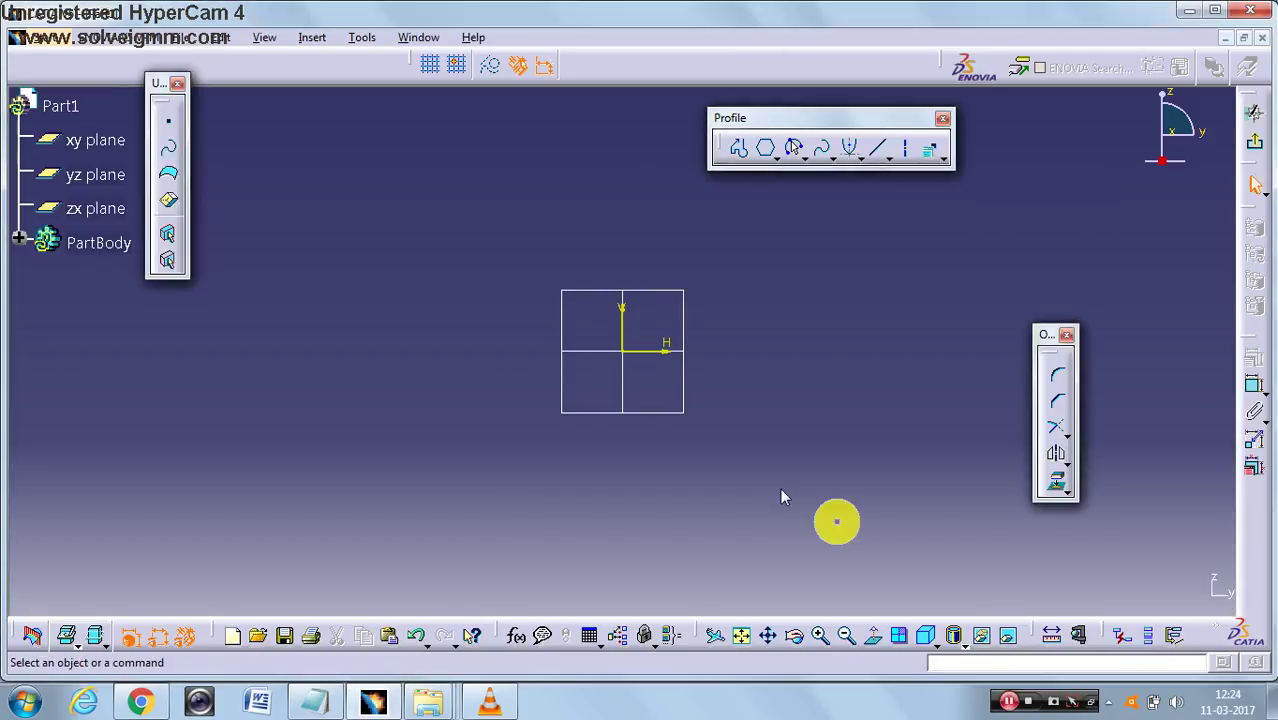
left_click(877, 148)
left_click(724, 371)
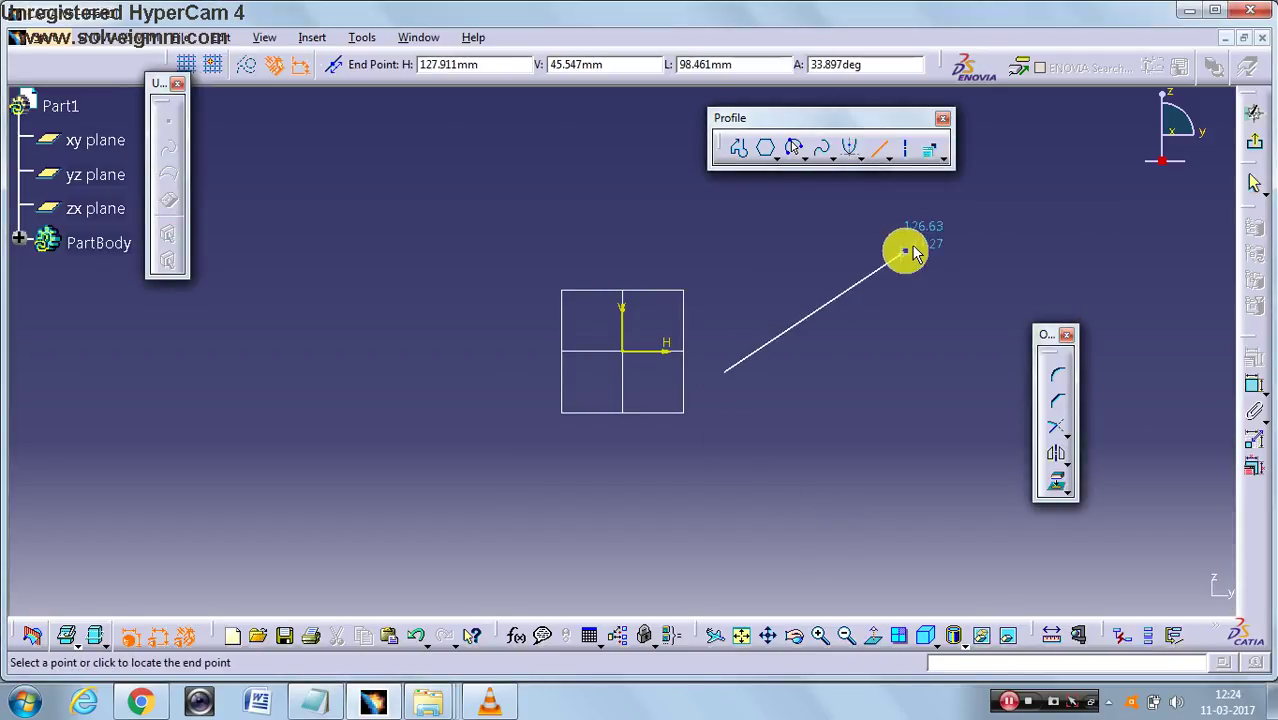
left_click(909, 362)
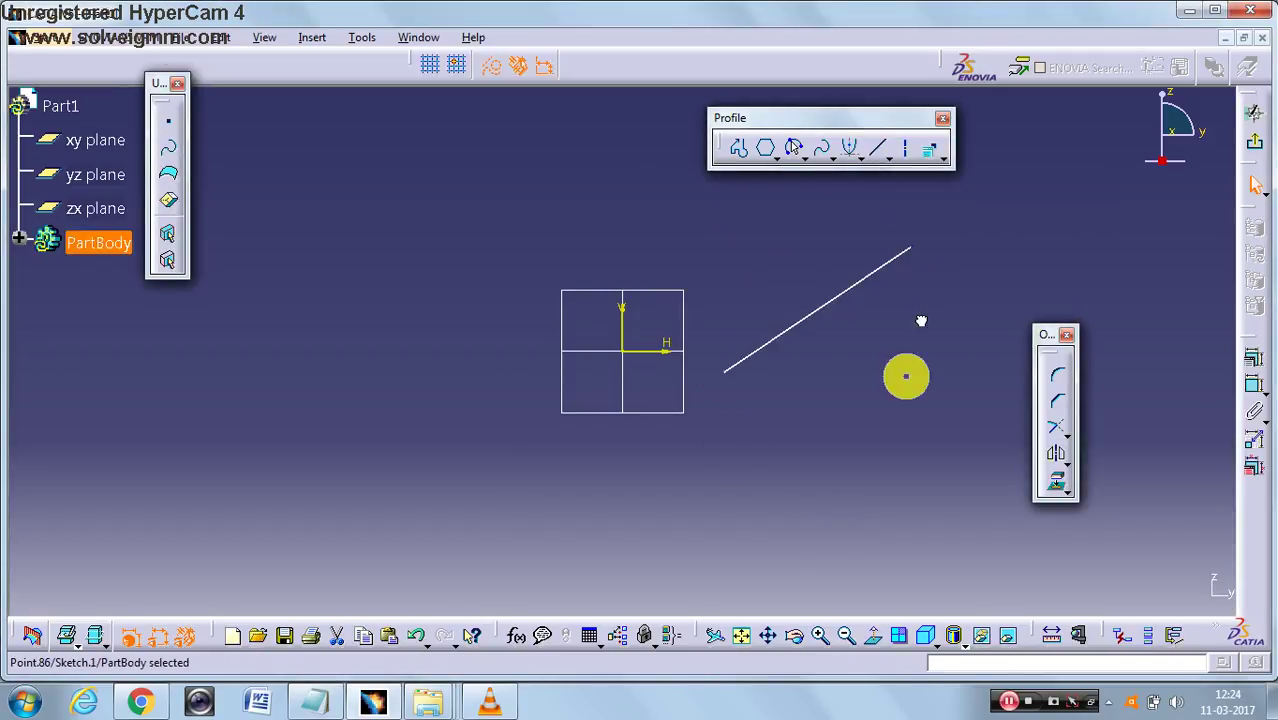
left_click(935, 152)
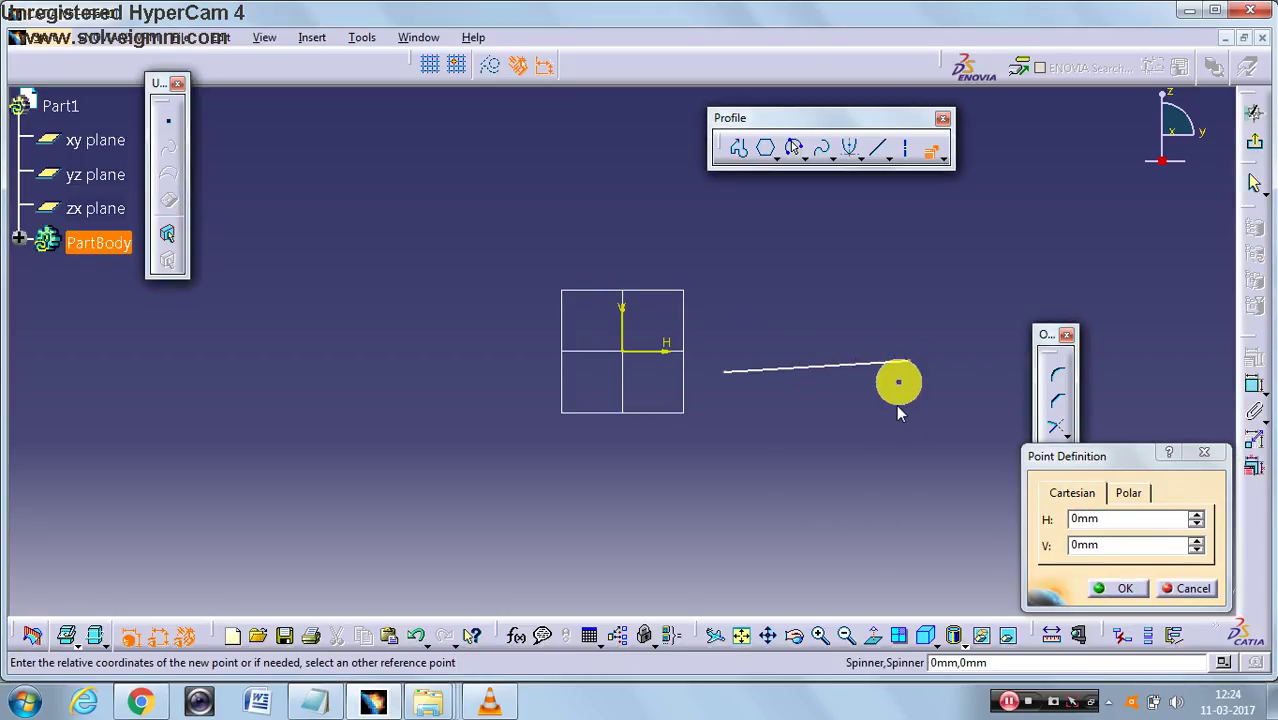
left_click(1190, 589)
left_click_drag(710, 308, 962, 437)
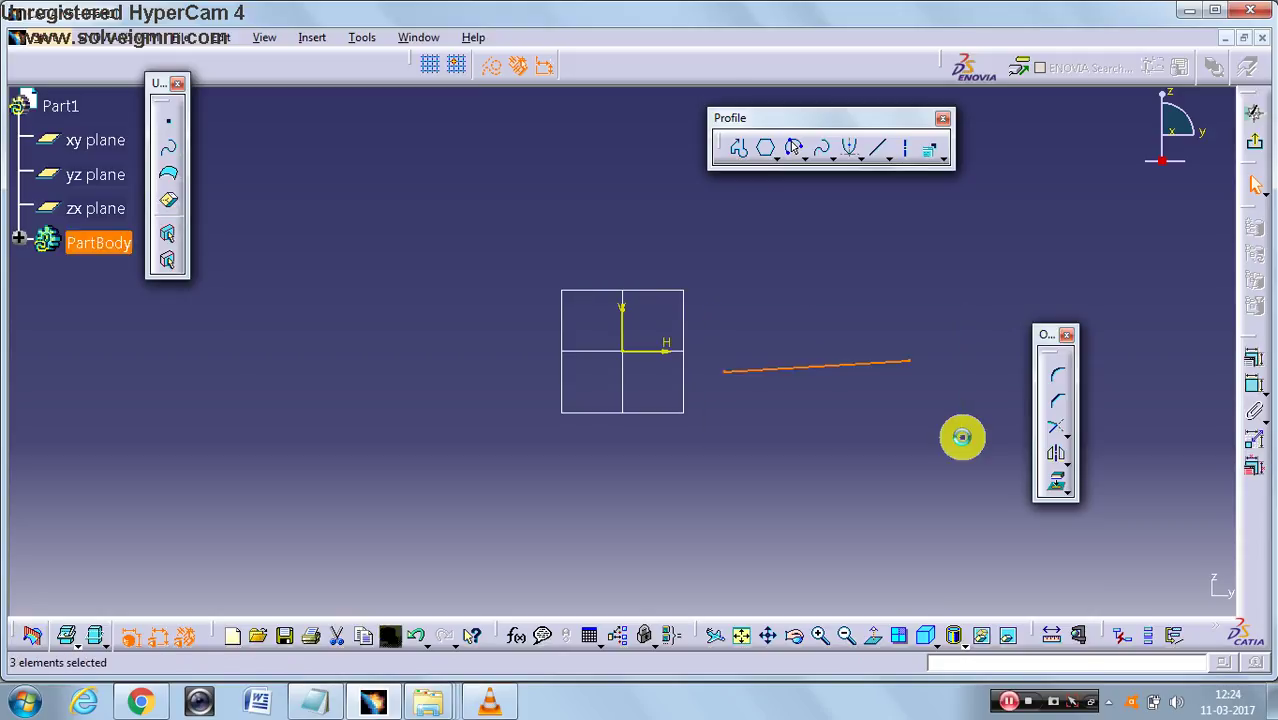
key("Delete")
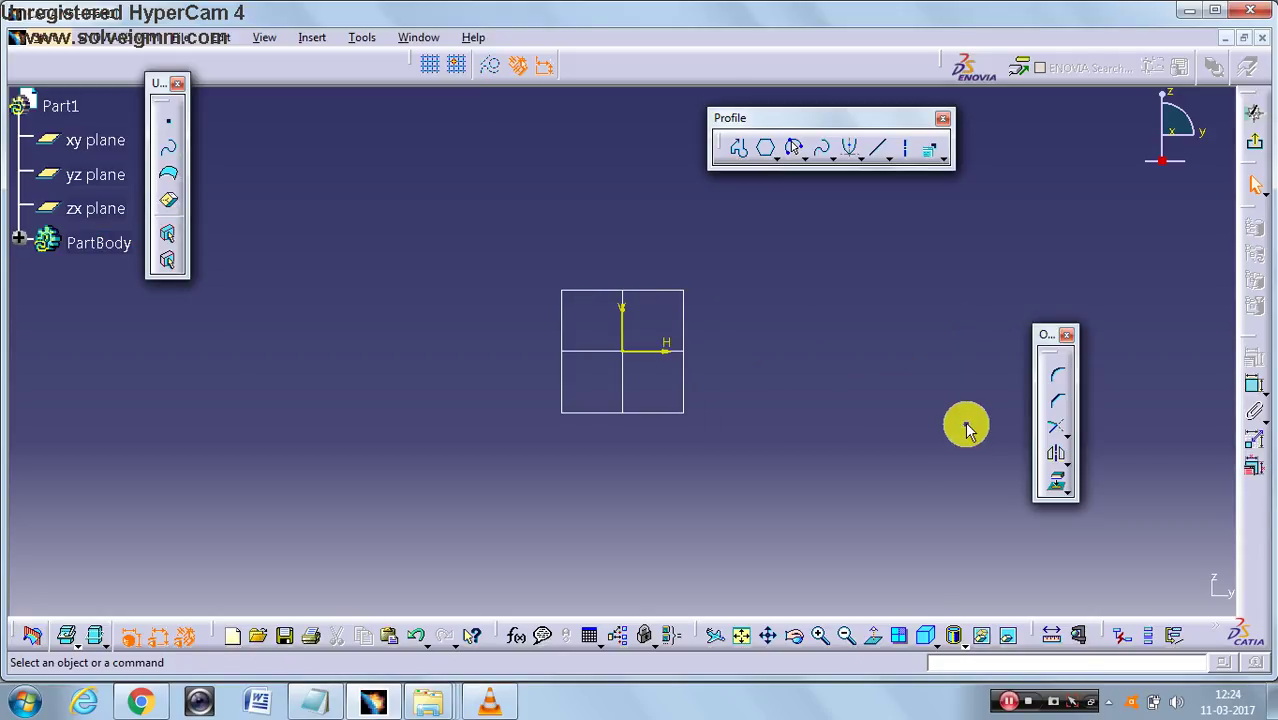
Step: Pick Point by Clicking, then switch to Equidistant Points and exit the command
left_click(941, 162)
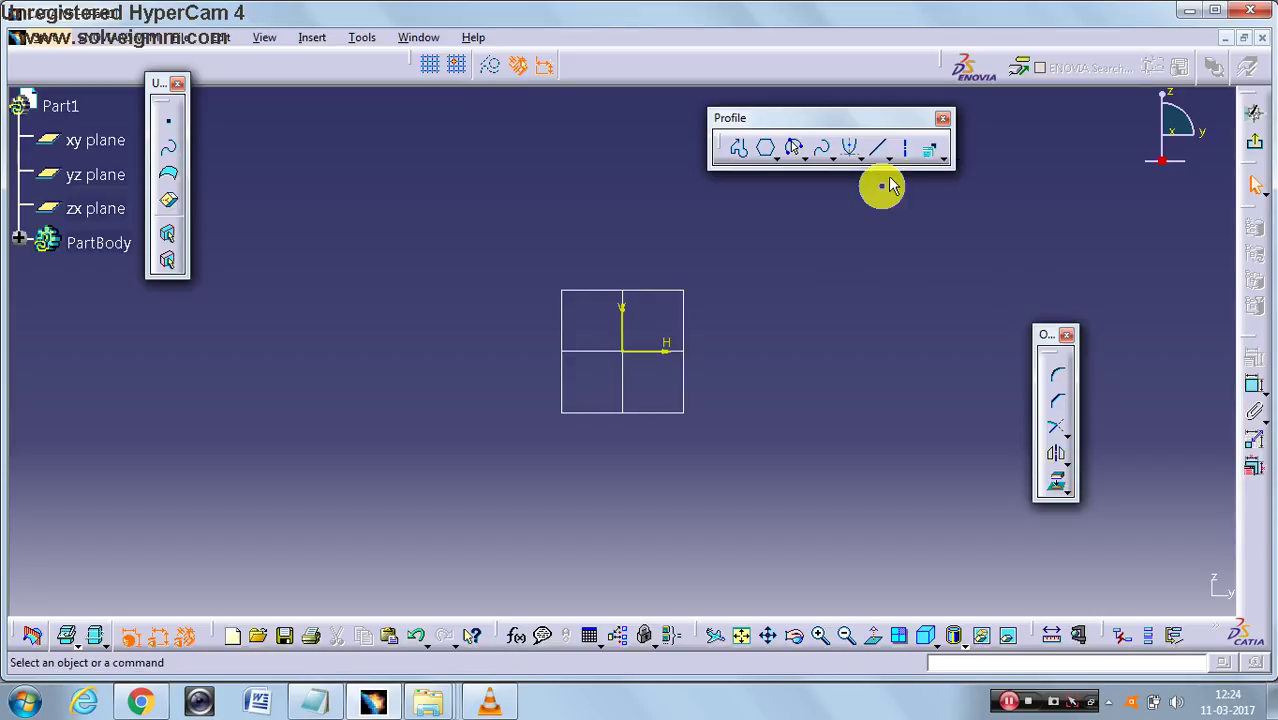
left_click(941, 158)
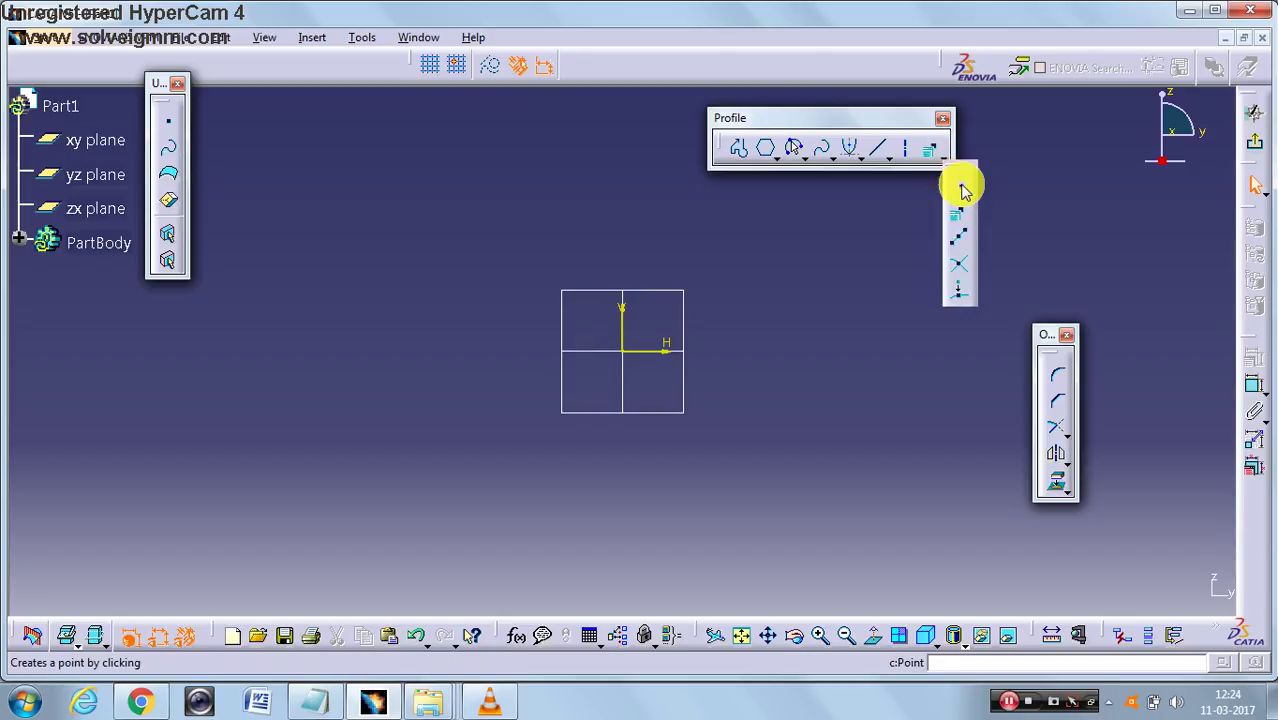
left_click(958, 193)
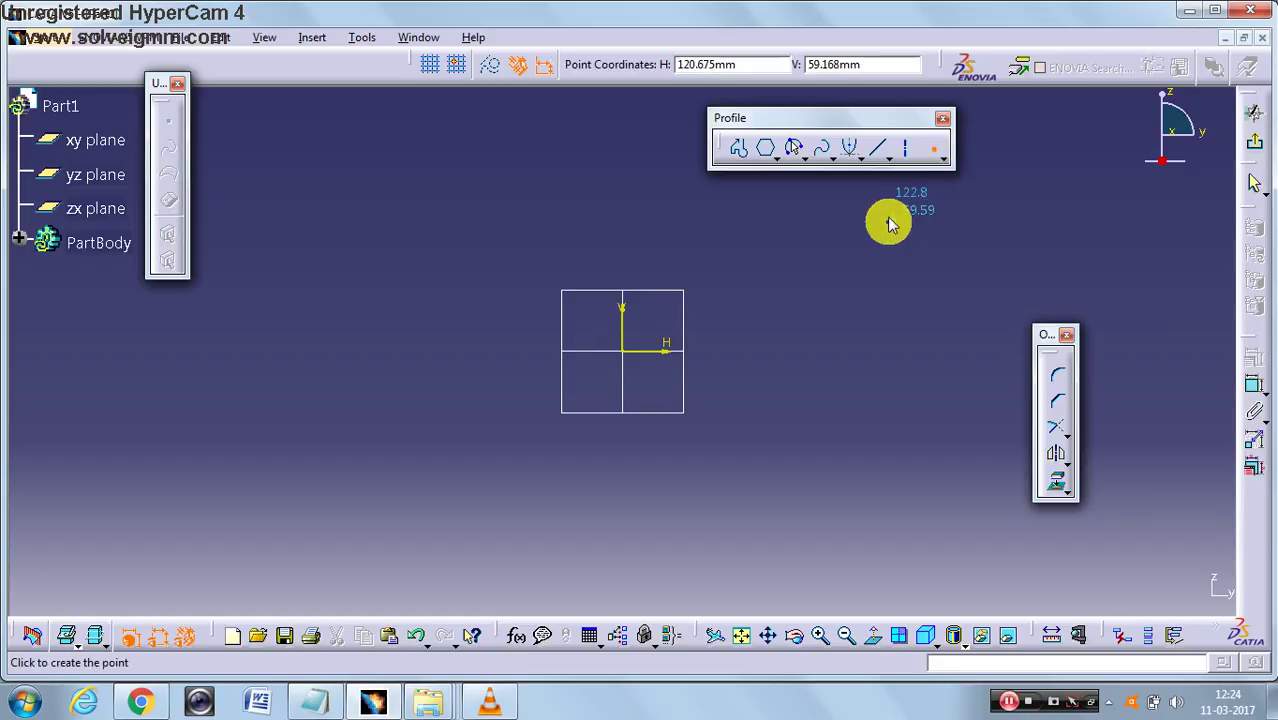
left_click(939, 158)
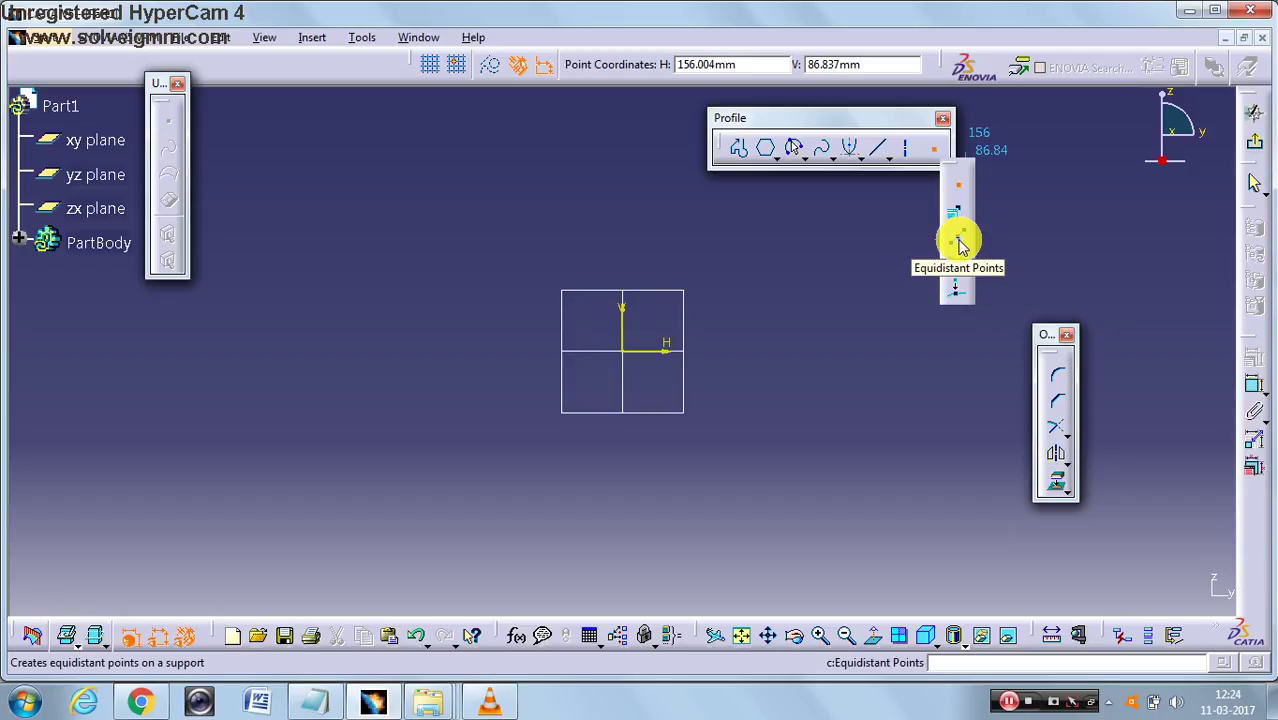
left_click(957, 241)
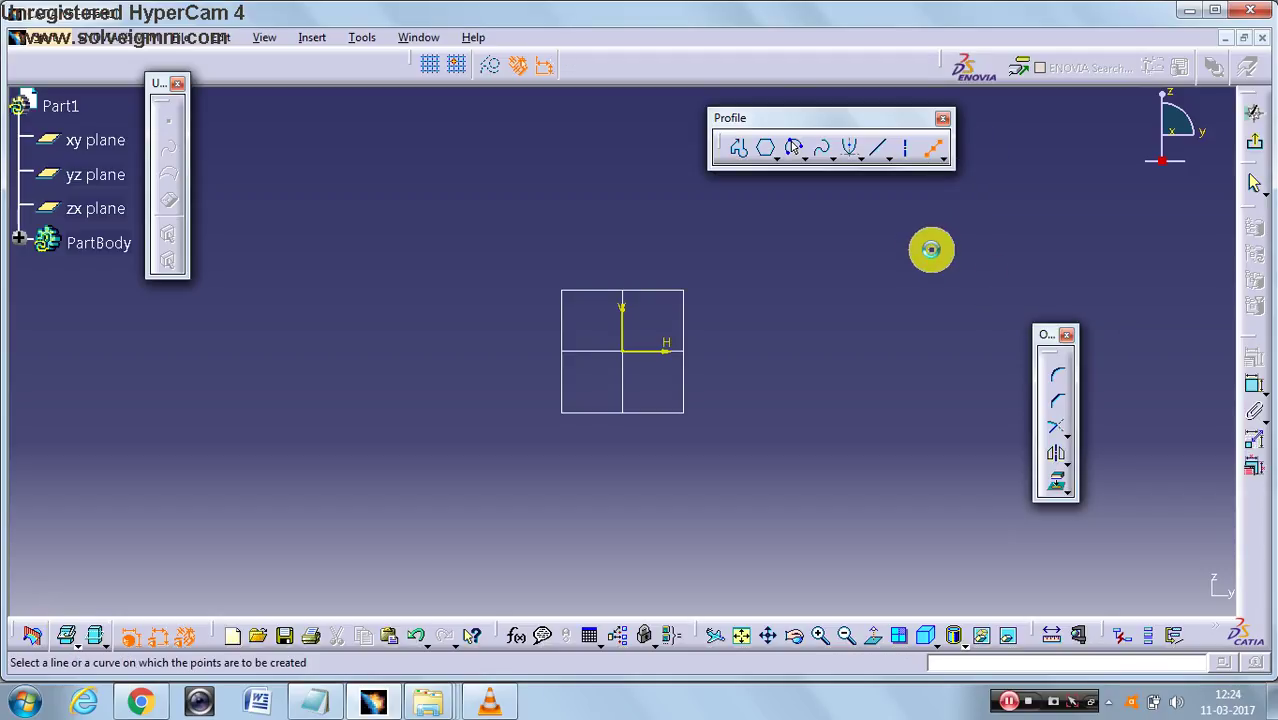
left_click(933, 149)
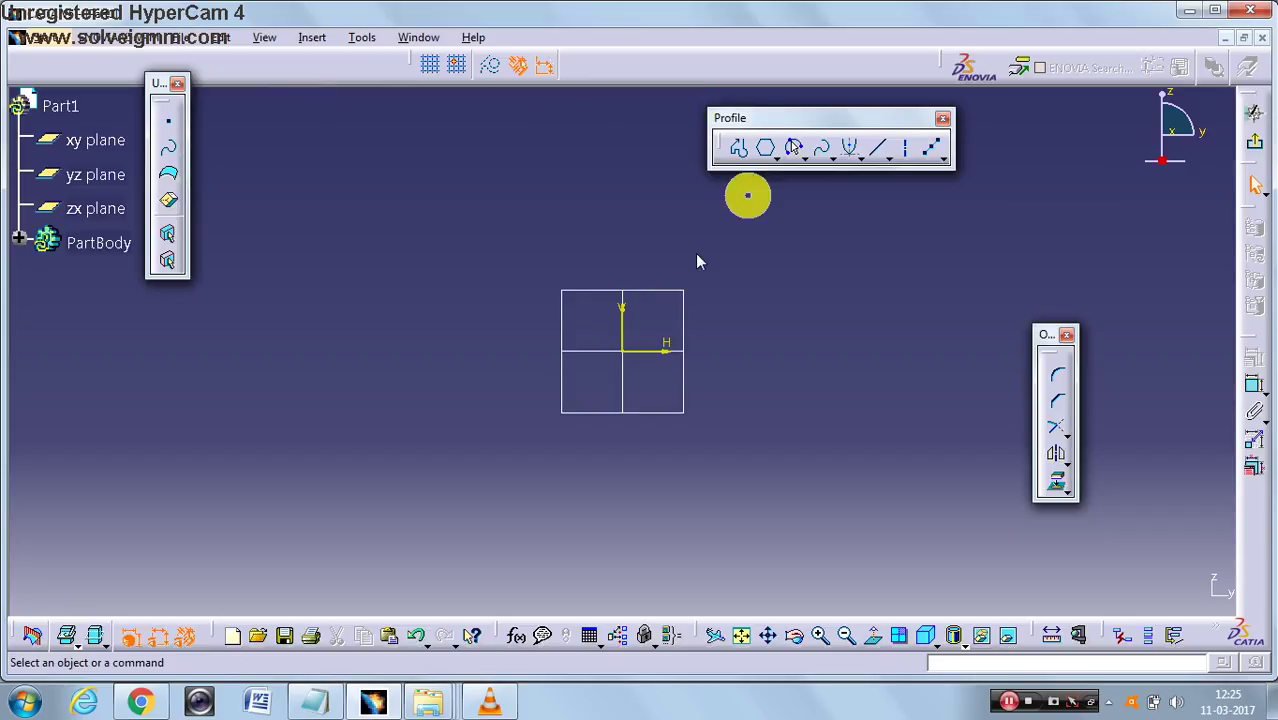
Step: Draw a diagonal line from below the origin toward the upper right
left_click(873, 155)
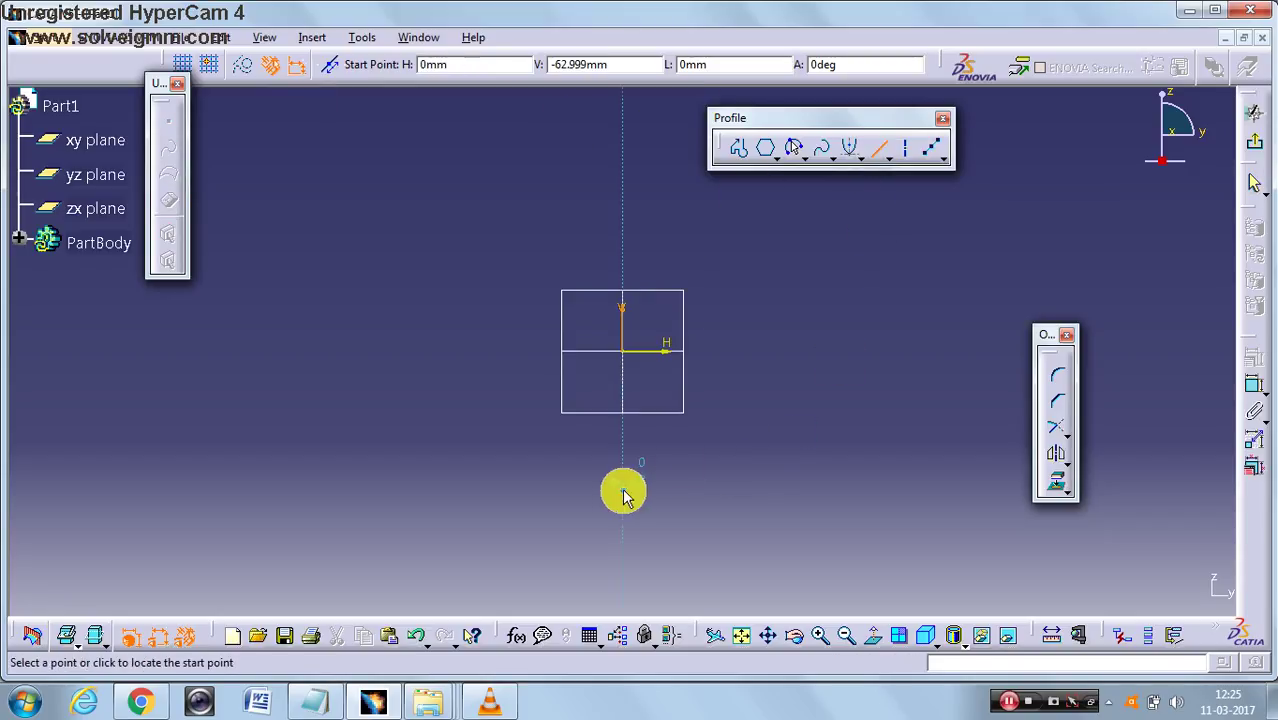
left_click(622, 490)
left_click(1015, 188)
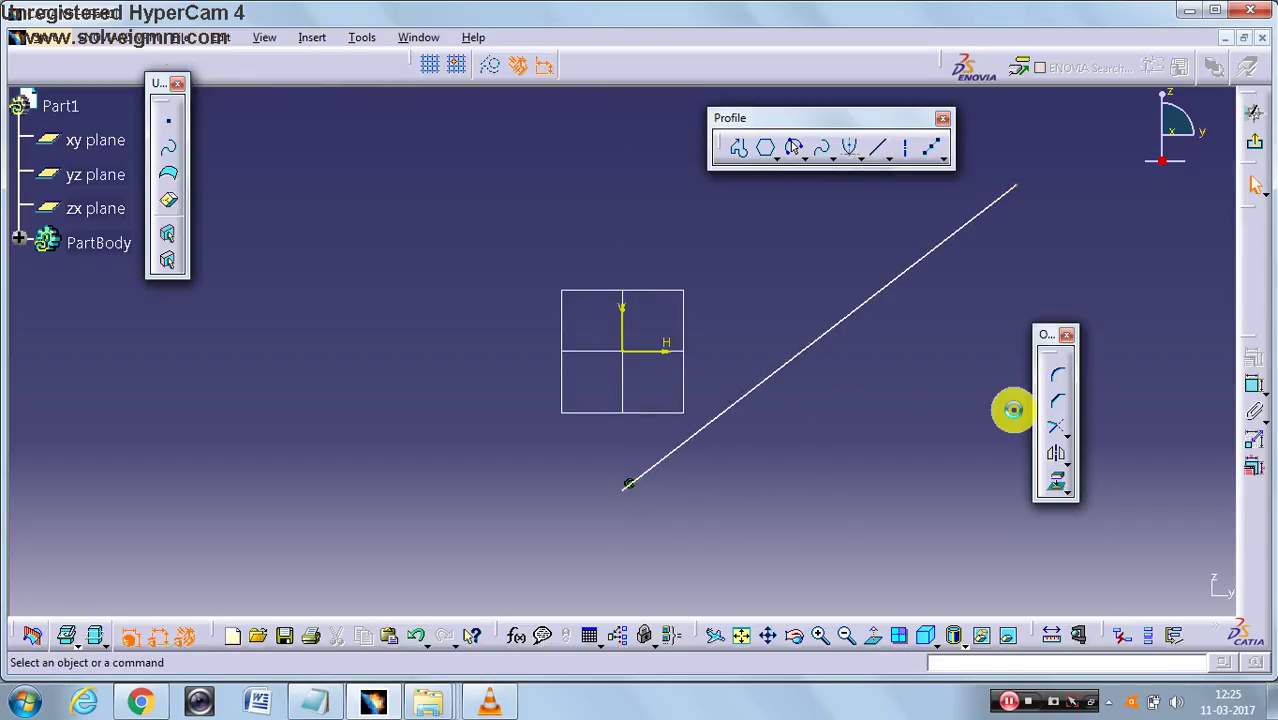
Step: Place 8 equidistant points along the line, spaced 25.098 mm apart
left_click(931, 152)
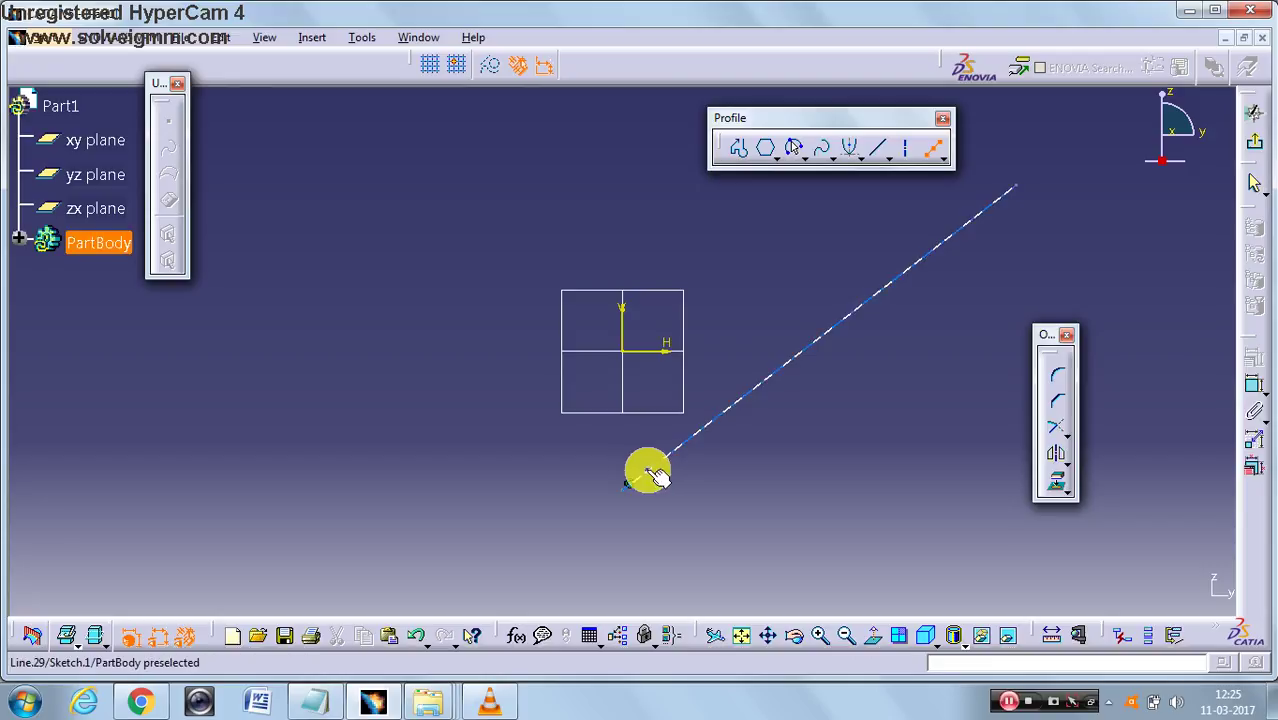
left_click(655, 472)
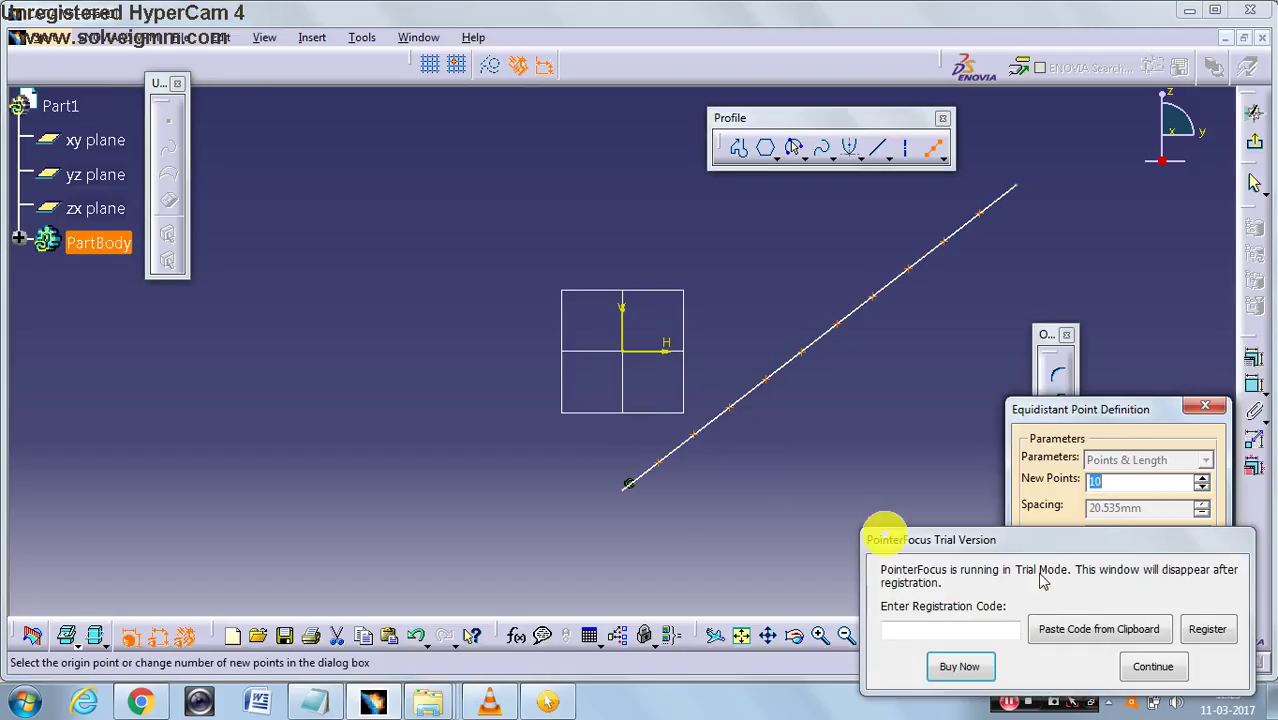
left_click(1157, 670)
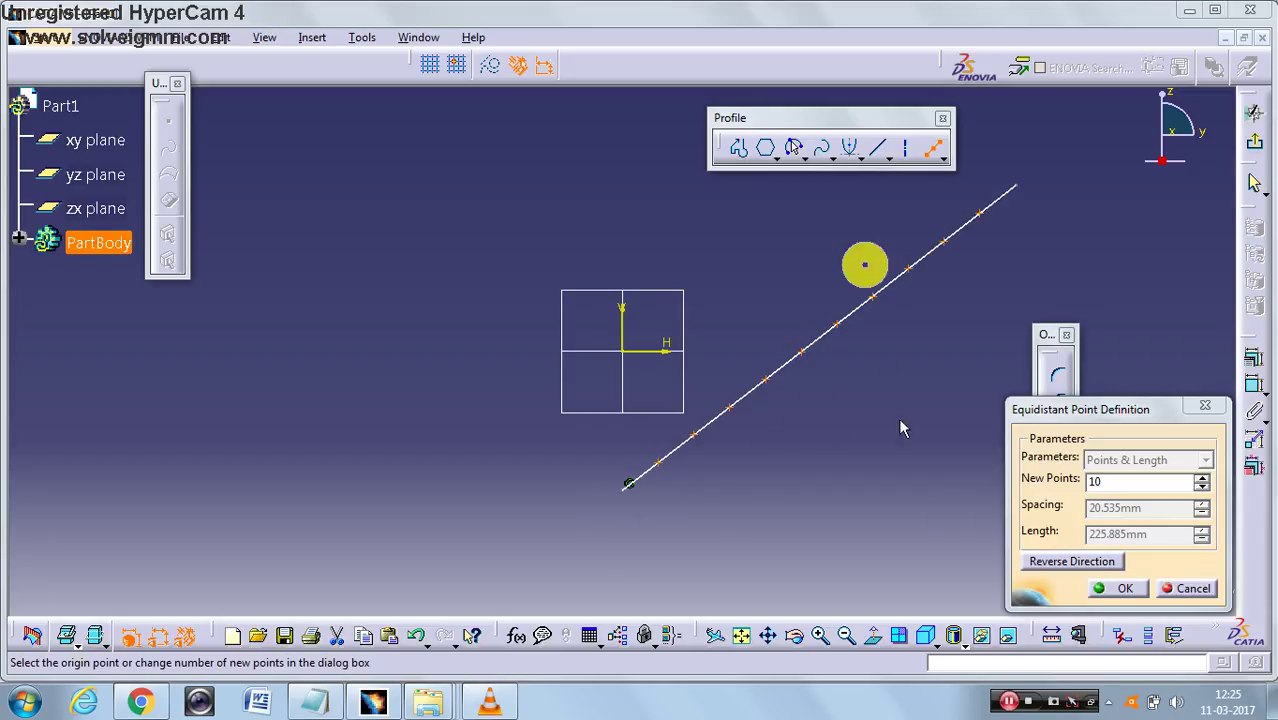
left_click(1108, 485)
left_click(1112, 485)
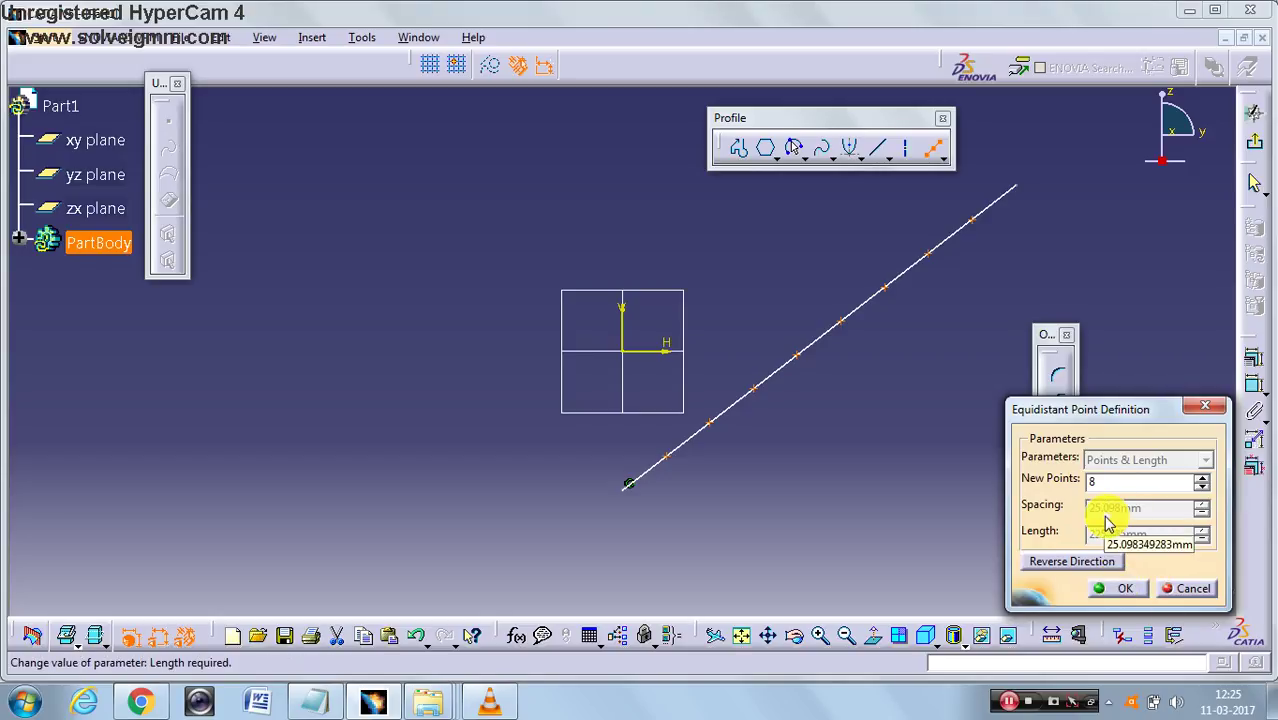
left_click(1121, 590)
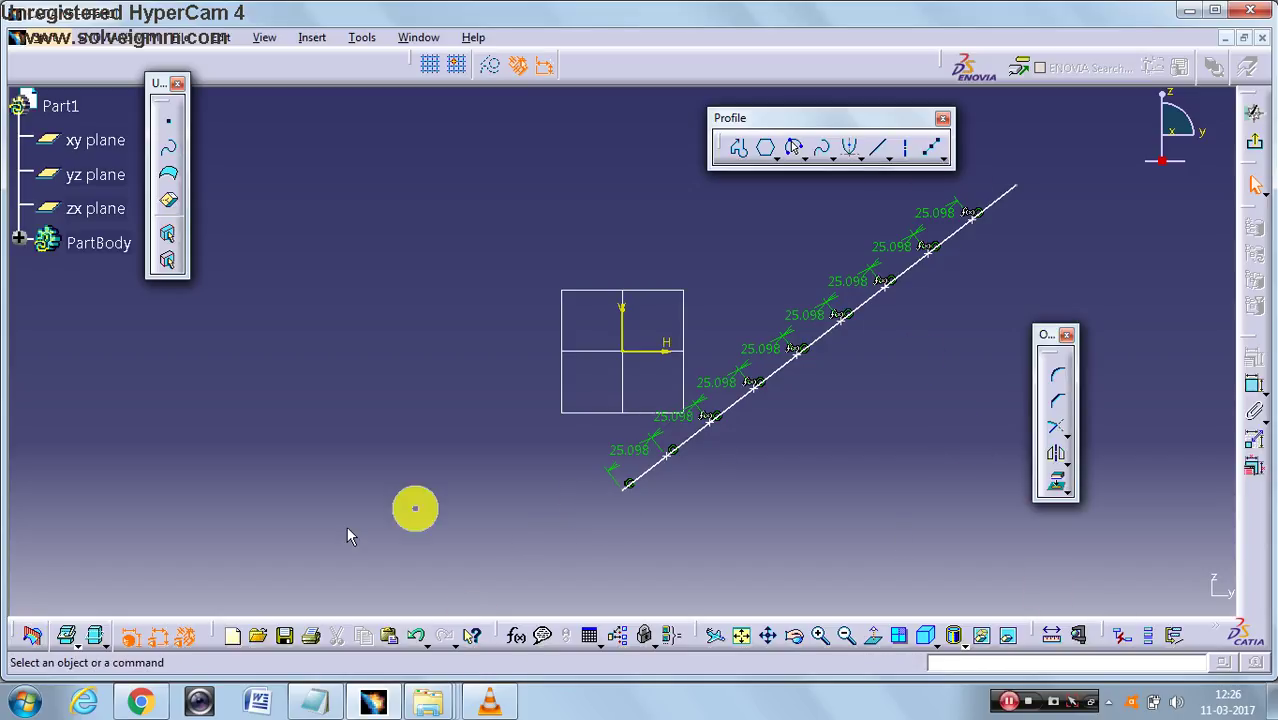
Step: Dismiss the help mode and trial notice, then delete the diagonal line with its equidistant points
left_click(757, 398)
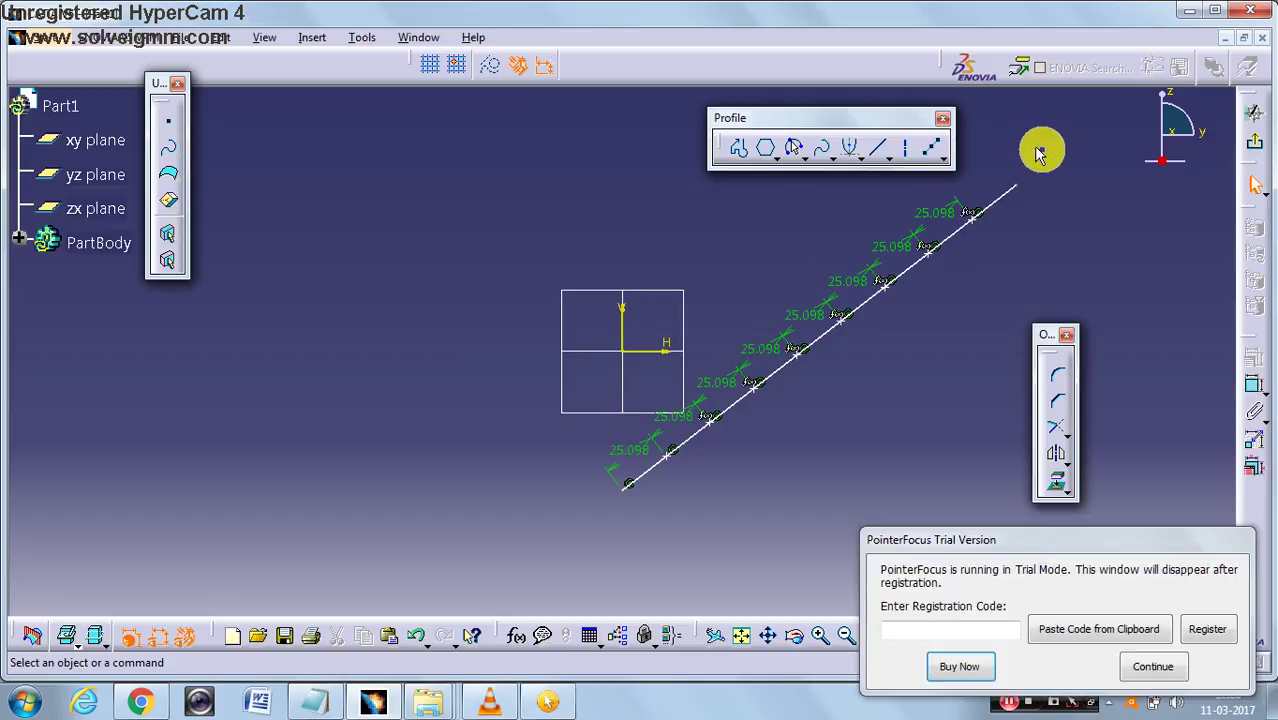
left_click(1156, 666)
left_click_drag(1021, 152, 517, 521)
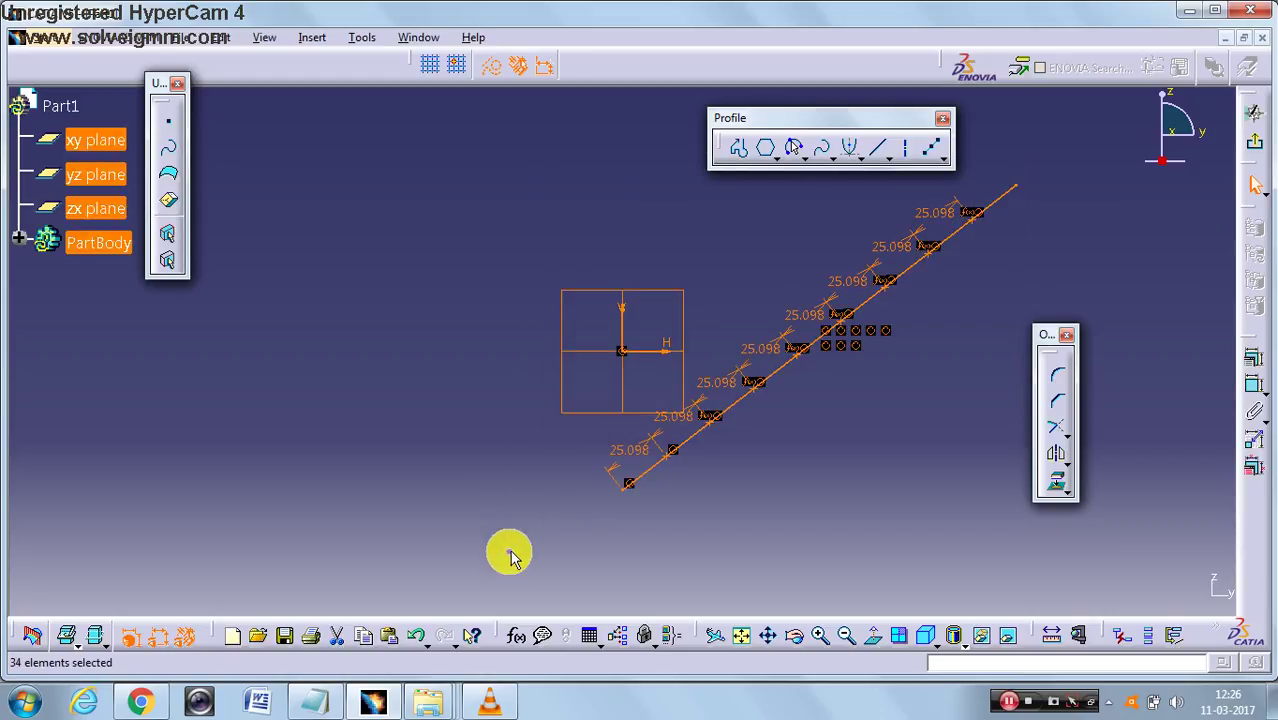
key("Delete")
left_click(942, 157)
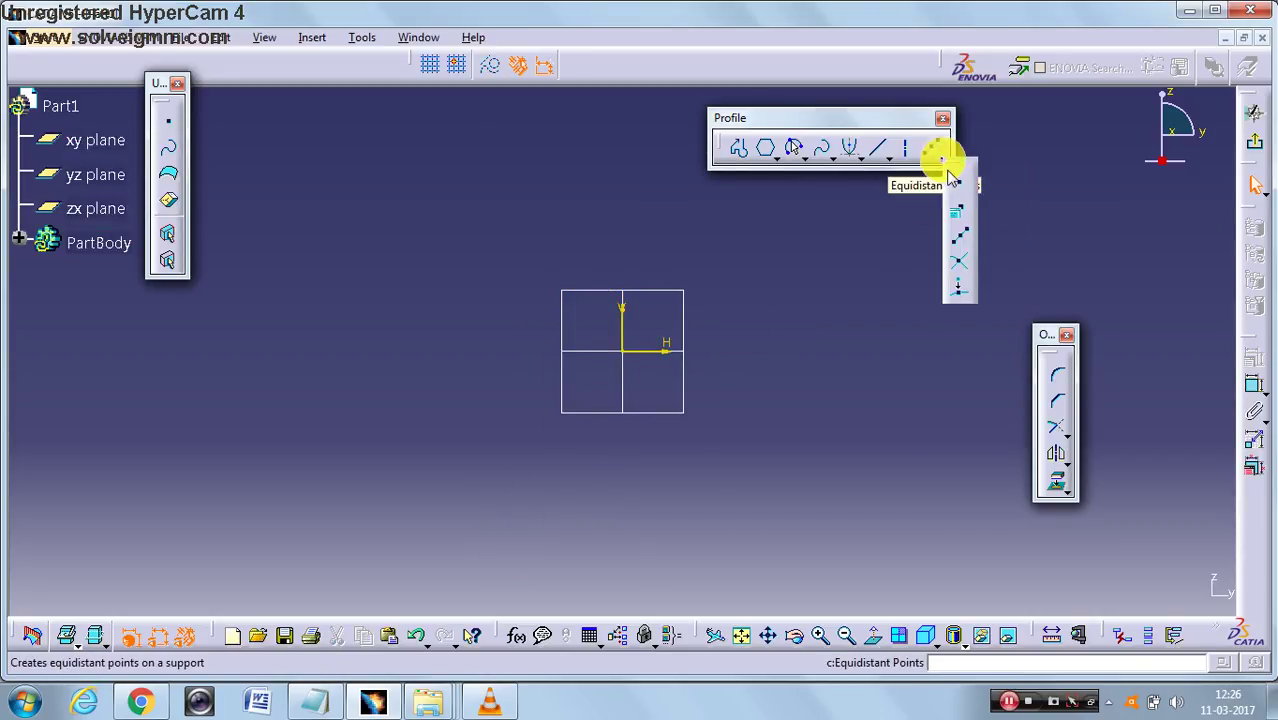
left_click(797, 288)
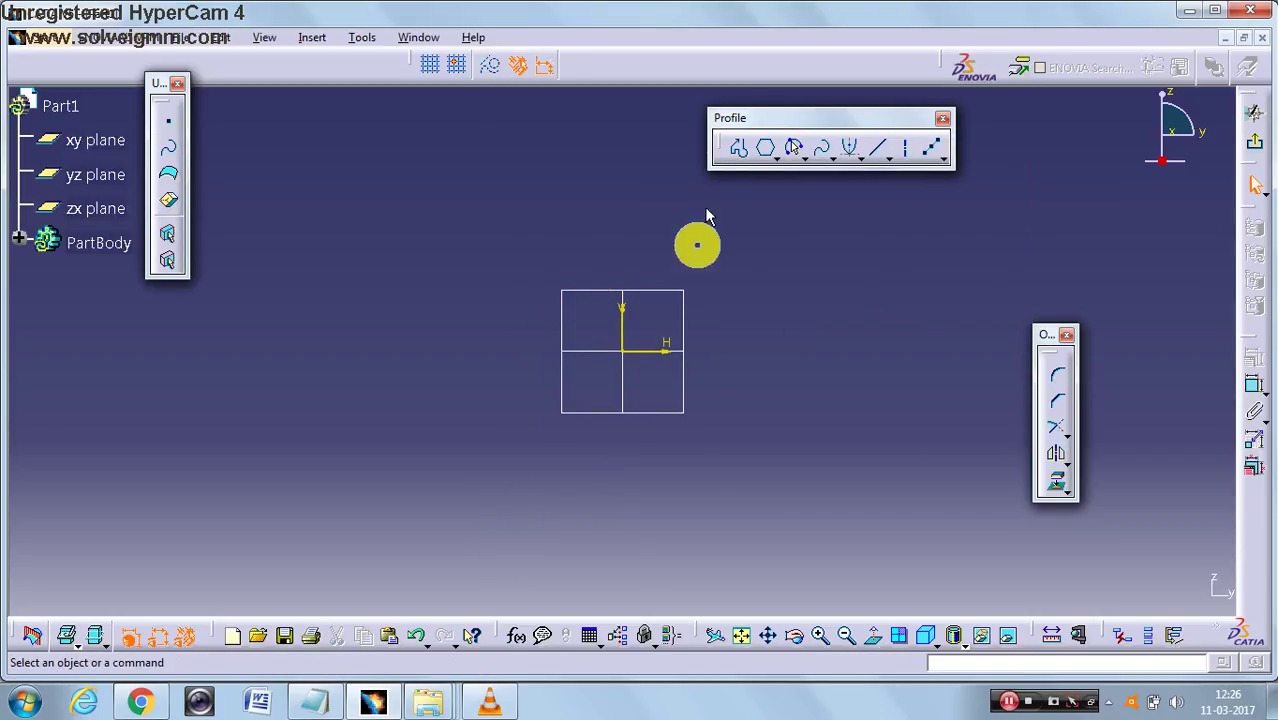